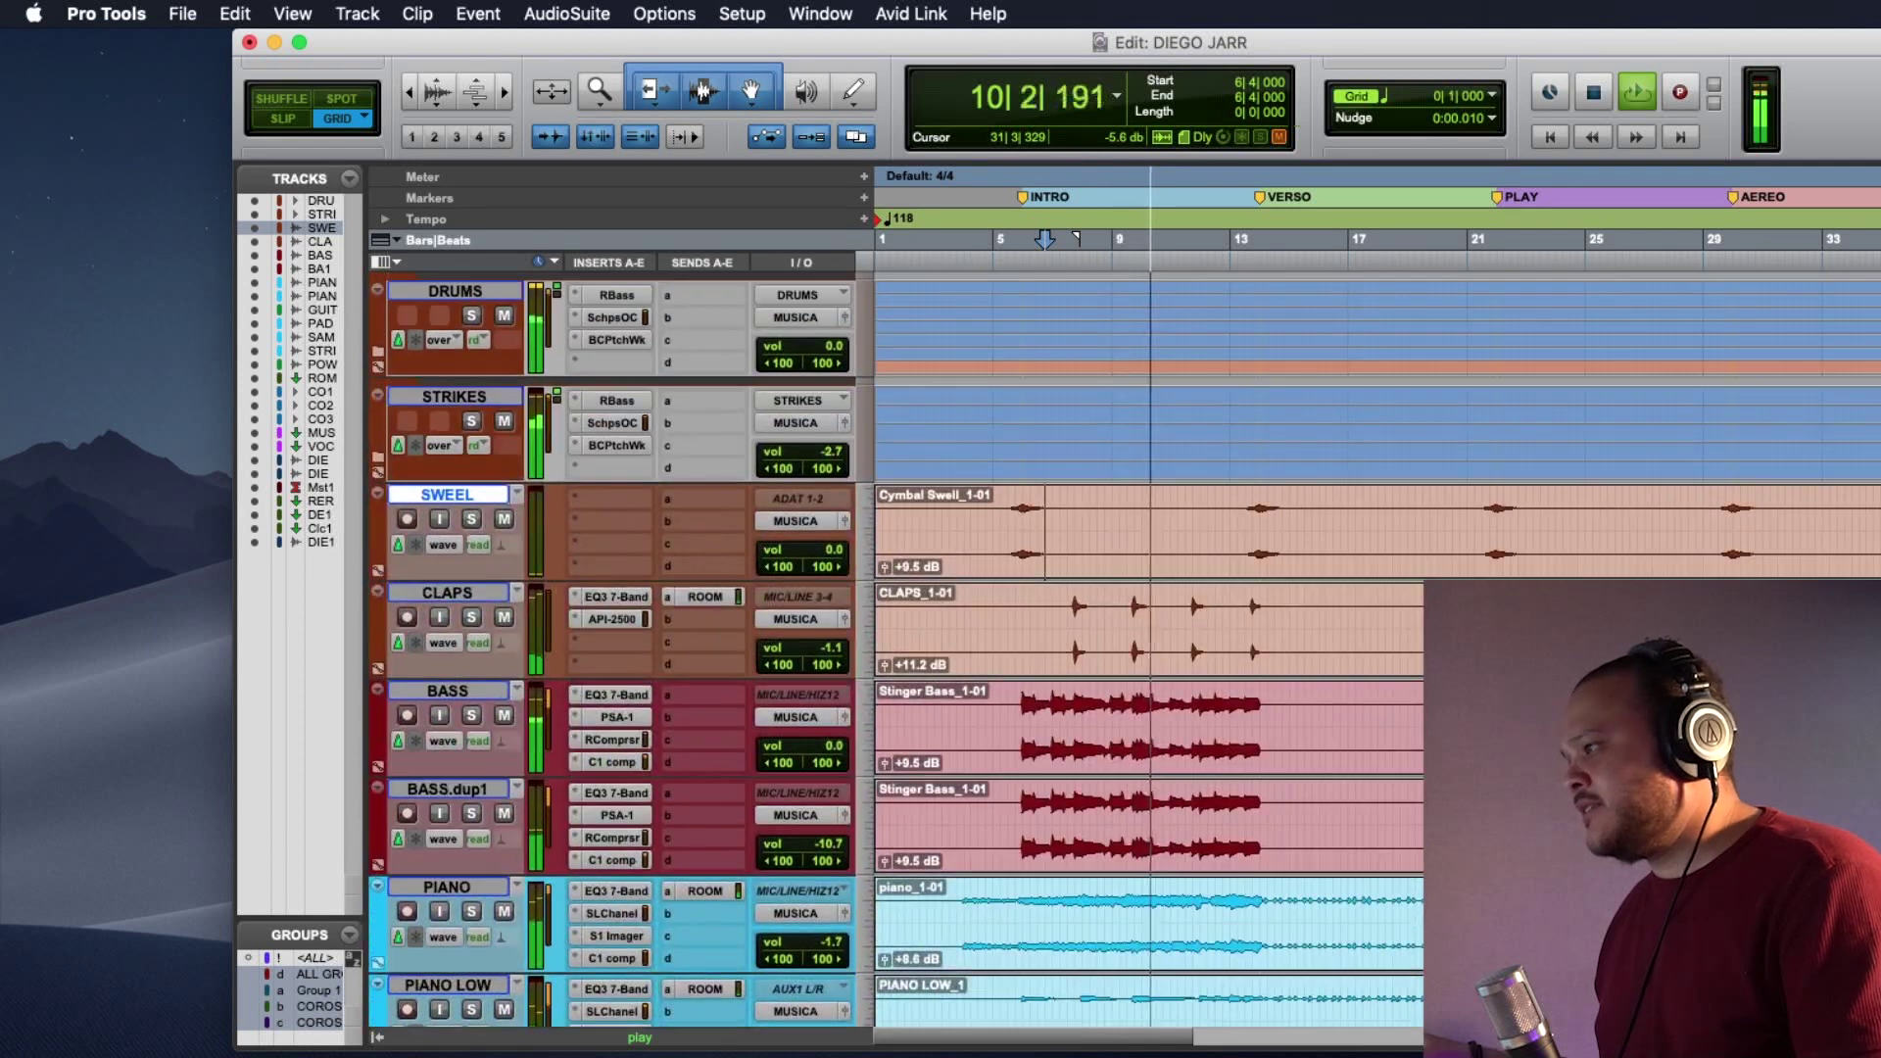
Look through the session's tracks from DRUMS downwards while the song plays.
{"action": "scroll", "coordinate": [1127, 646], "scroll_direction": "down", "scroll_amount": 4}
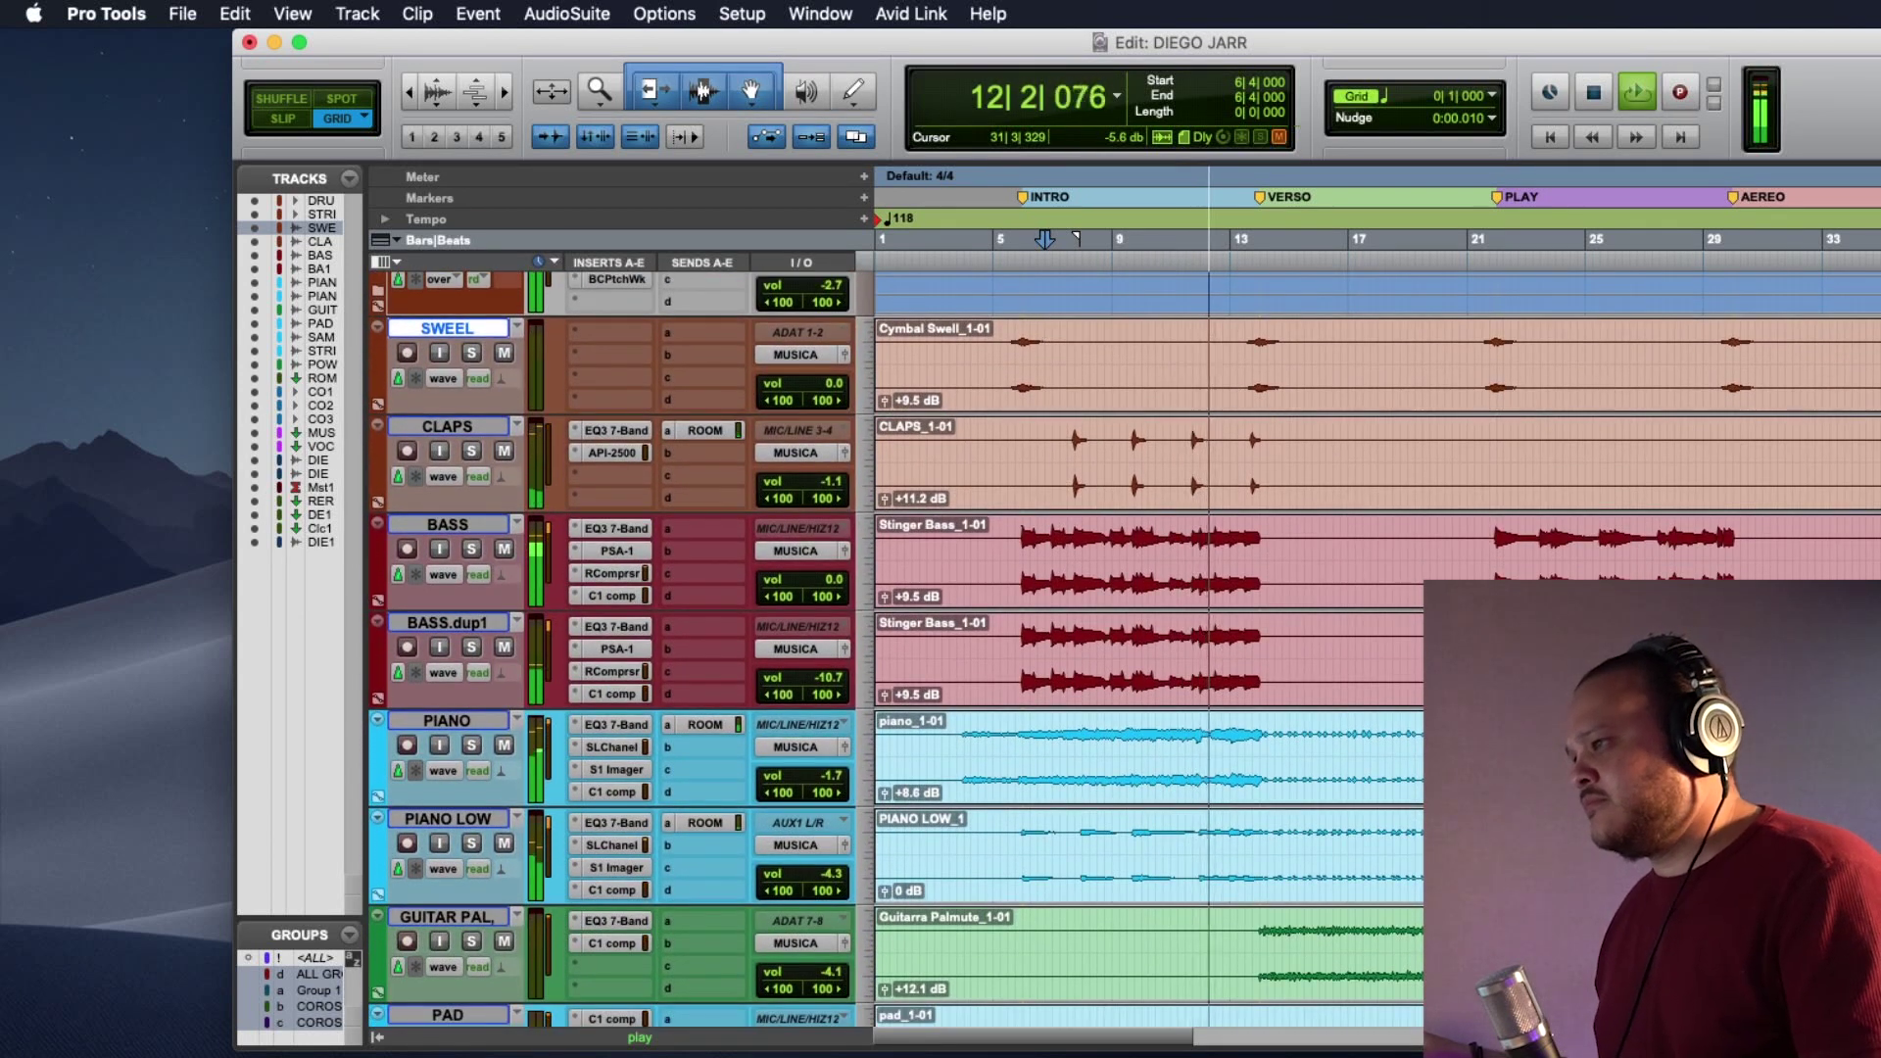
{"action": "scroll", "coordinate": [1127, 647], "scroll_direction": "up", "scroll_amount": 4}
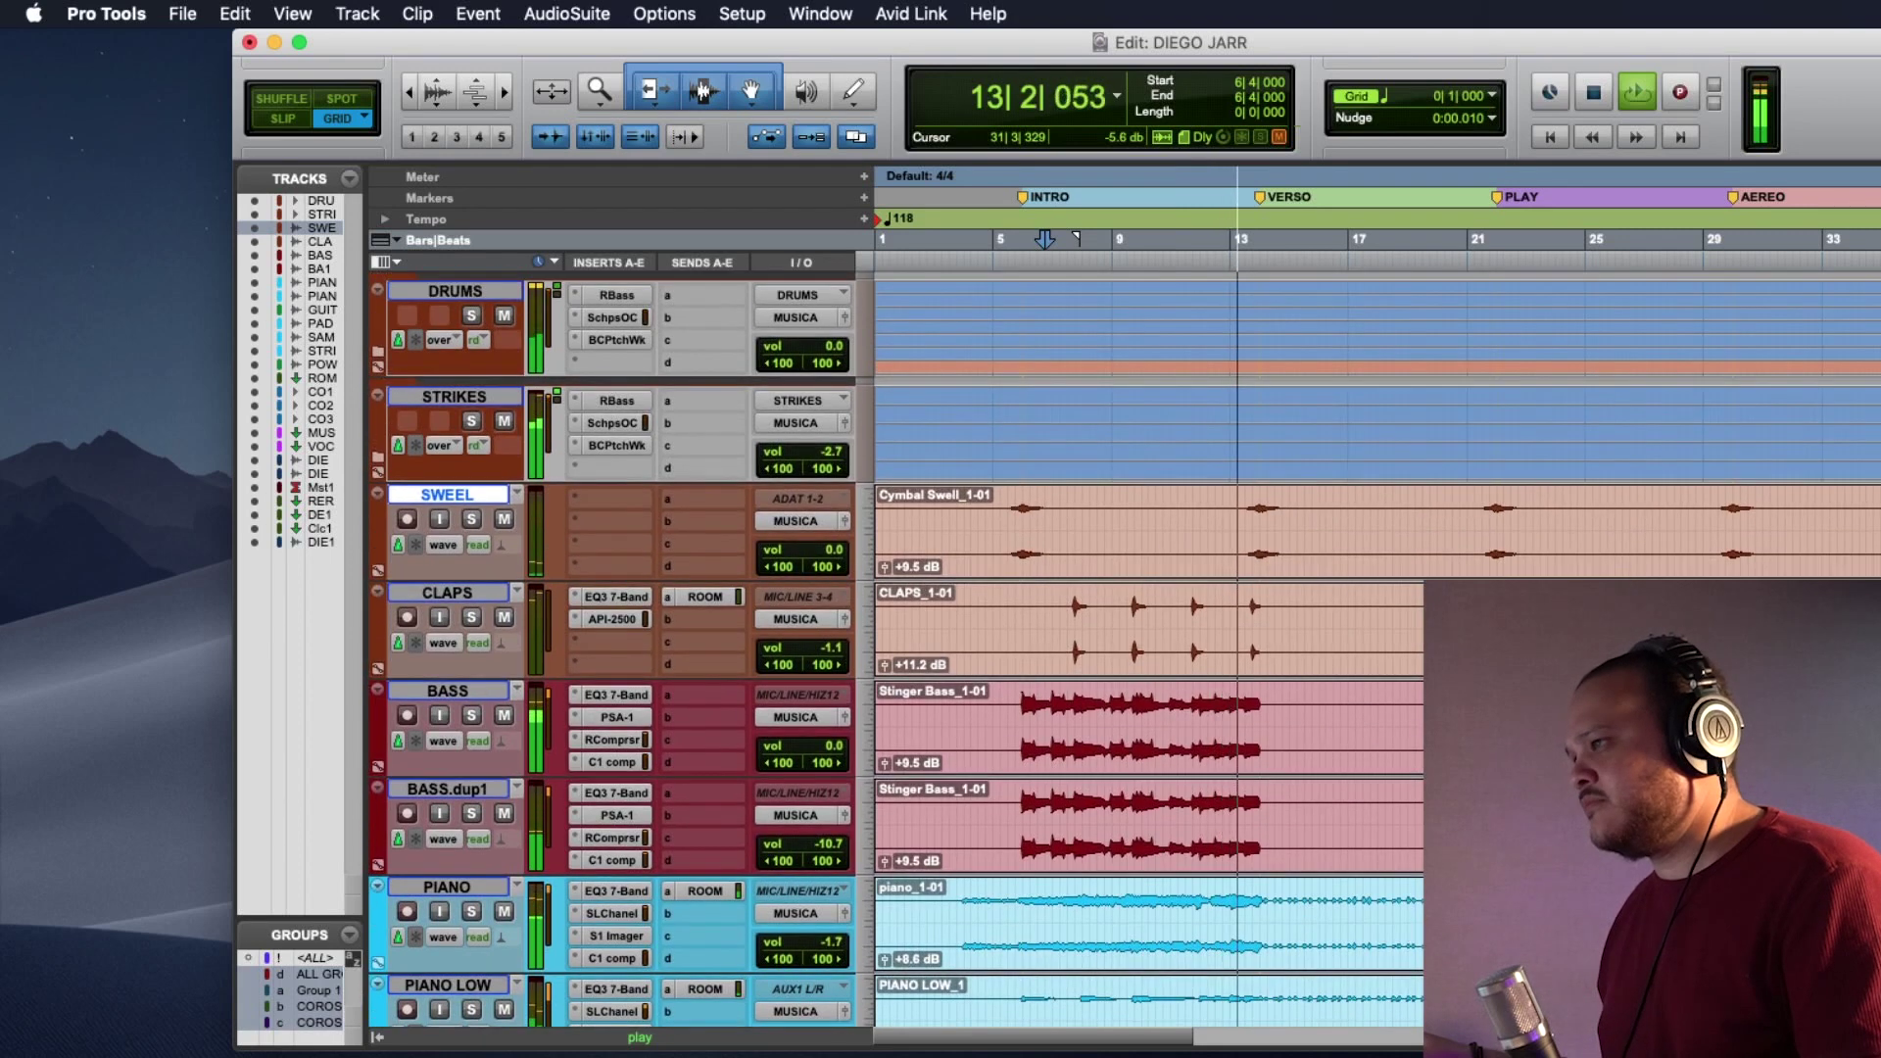
{"action": "scroll", "coordinate": [1126, 646], "scroll_direction": "down", "scroll_amount": 6}
{"action": "scroll", "coordinate": [1126, 647], "scroll_direction": "down", "scroll_amount": 15}
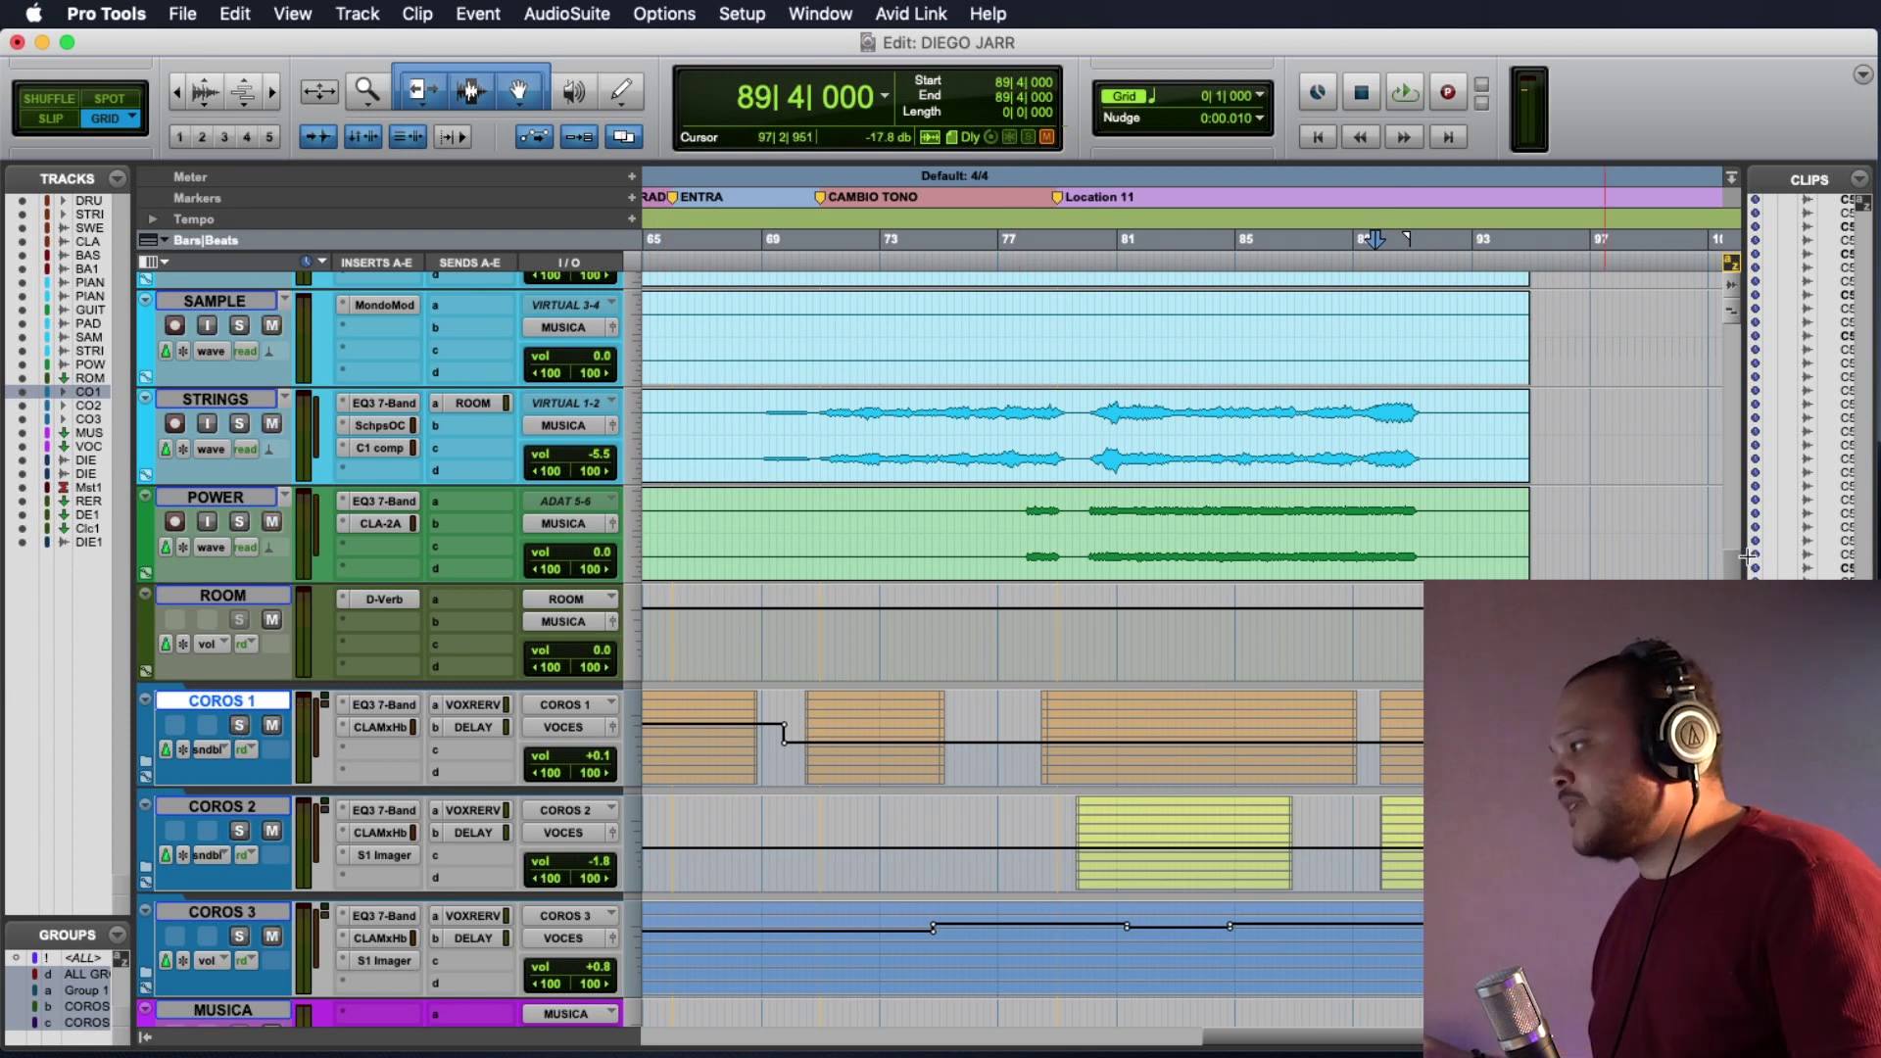
Expand the DRUMS folder and listen to it soloed from bar 74, looking over its member tracks.
{"action": "left_click_drag", "start_coordinate": [1731, 571], "coordinate": [1742, 281]}
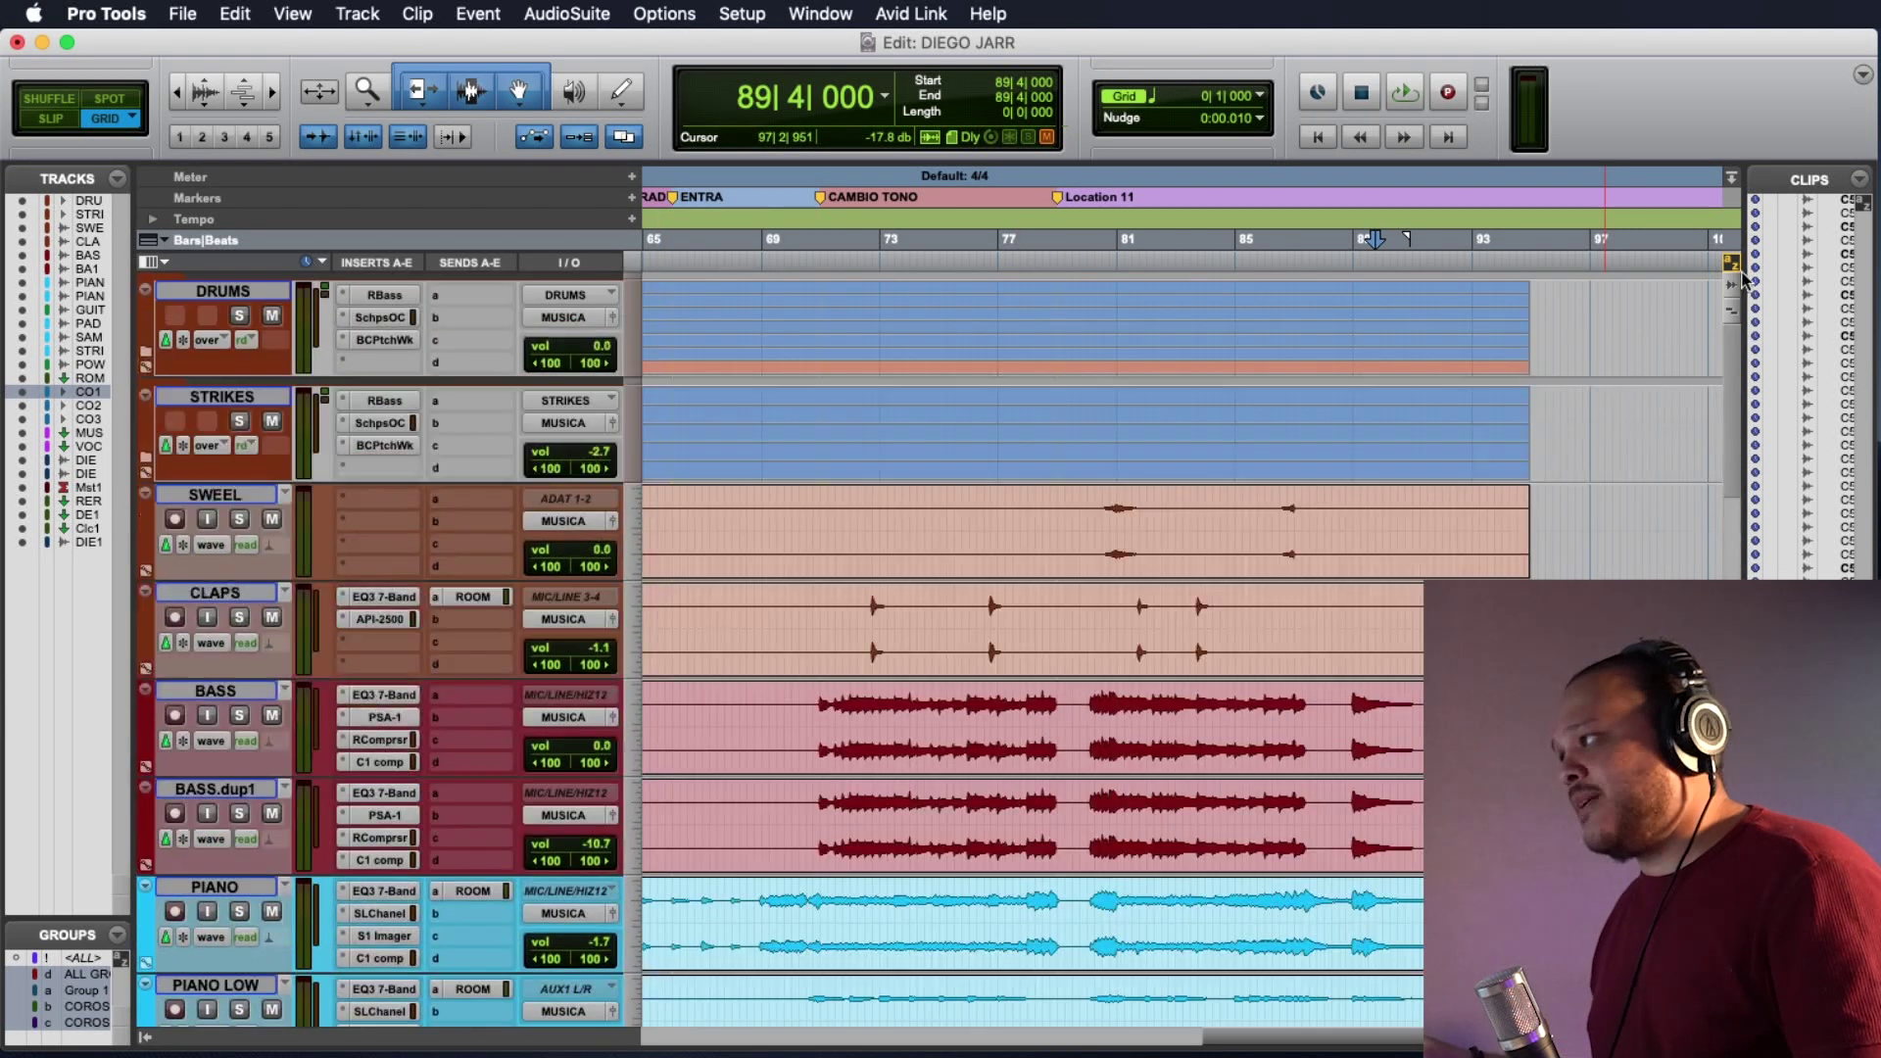
{"action": "left_click", "coordinate": [147, 351]}
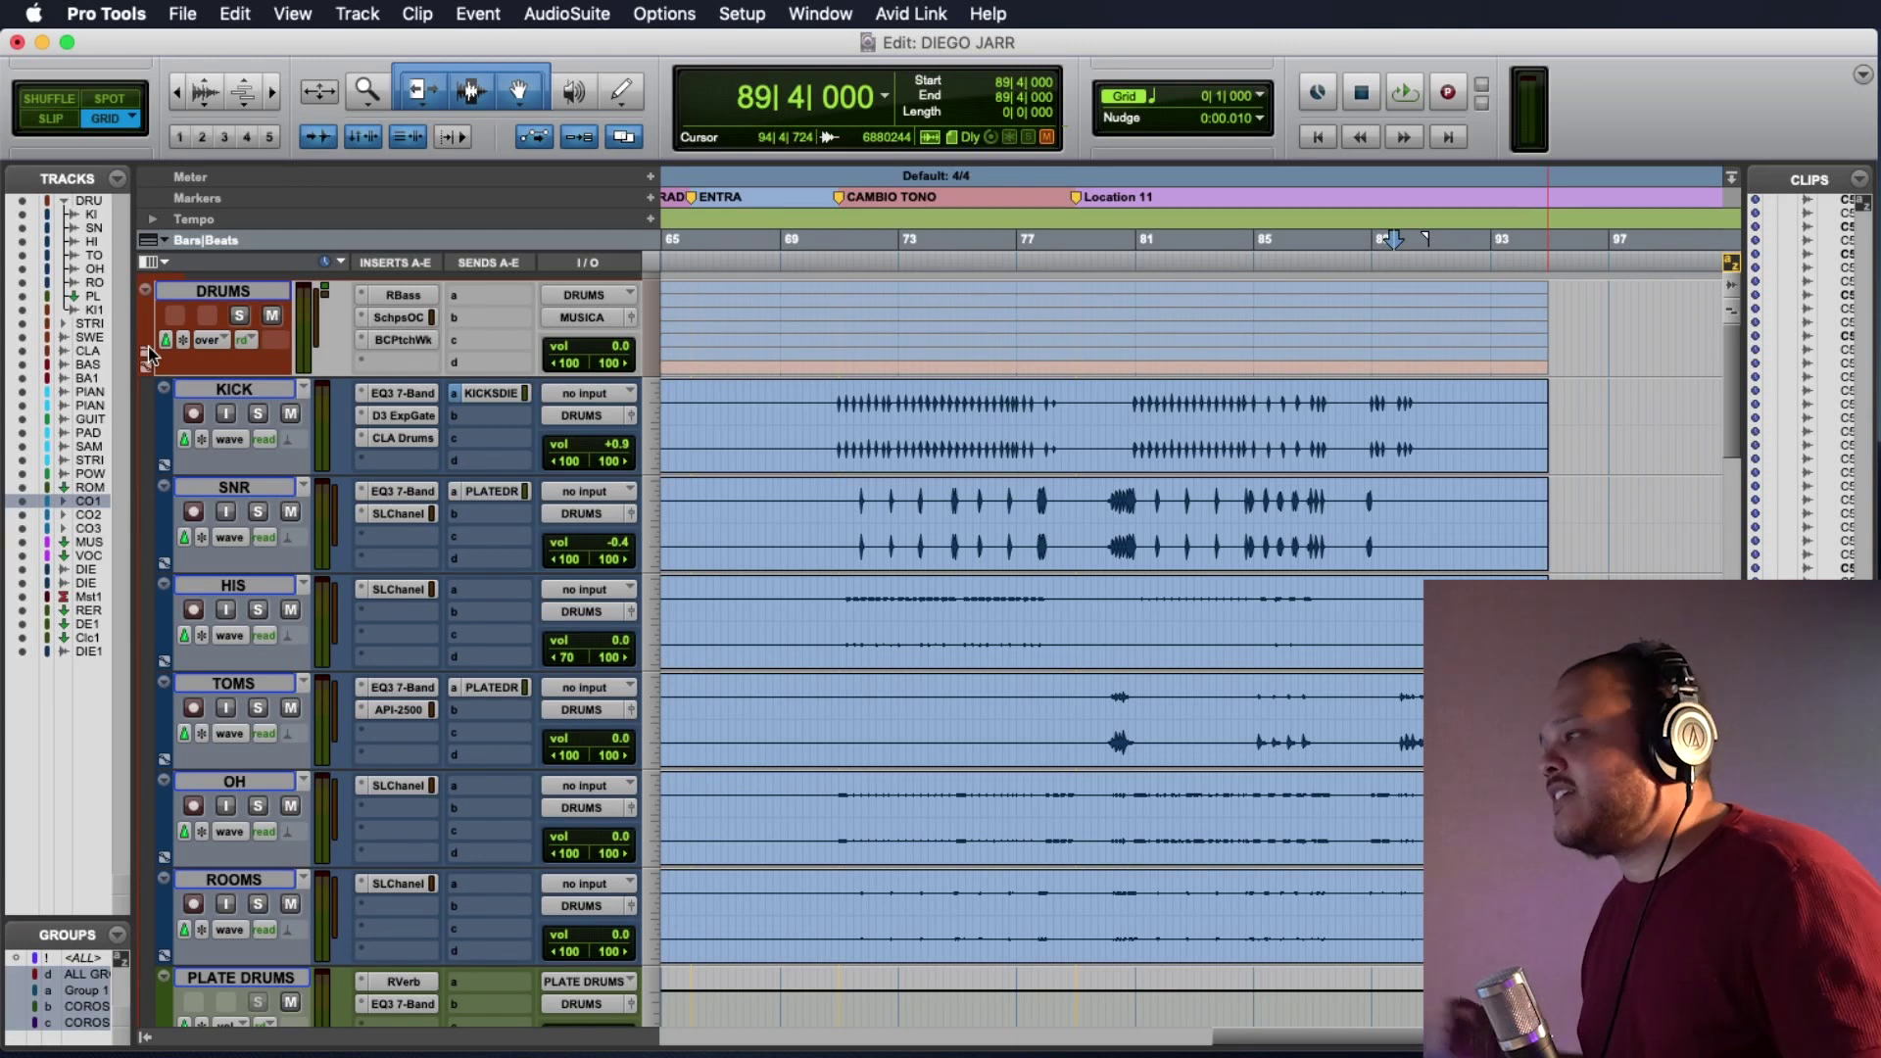
{"action": "left_click", "coordinate": [926, 399]}
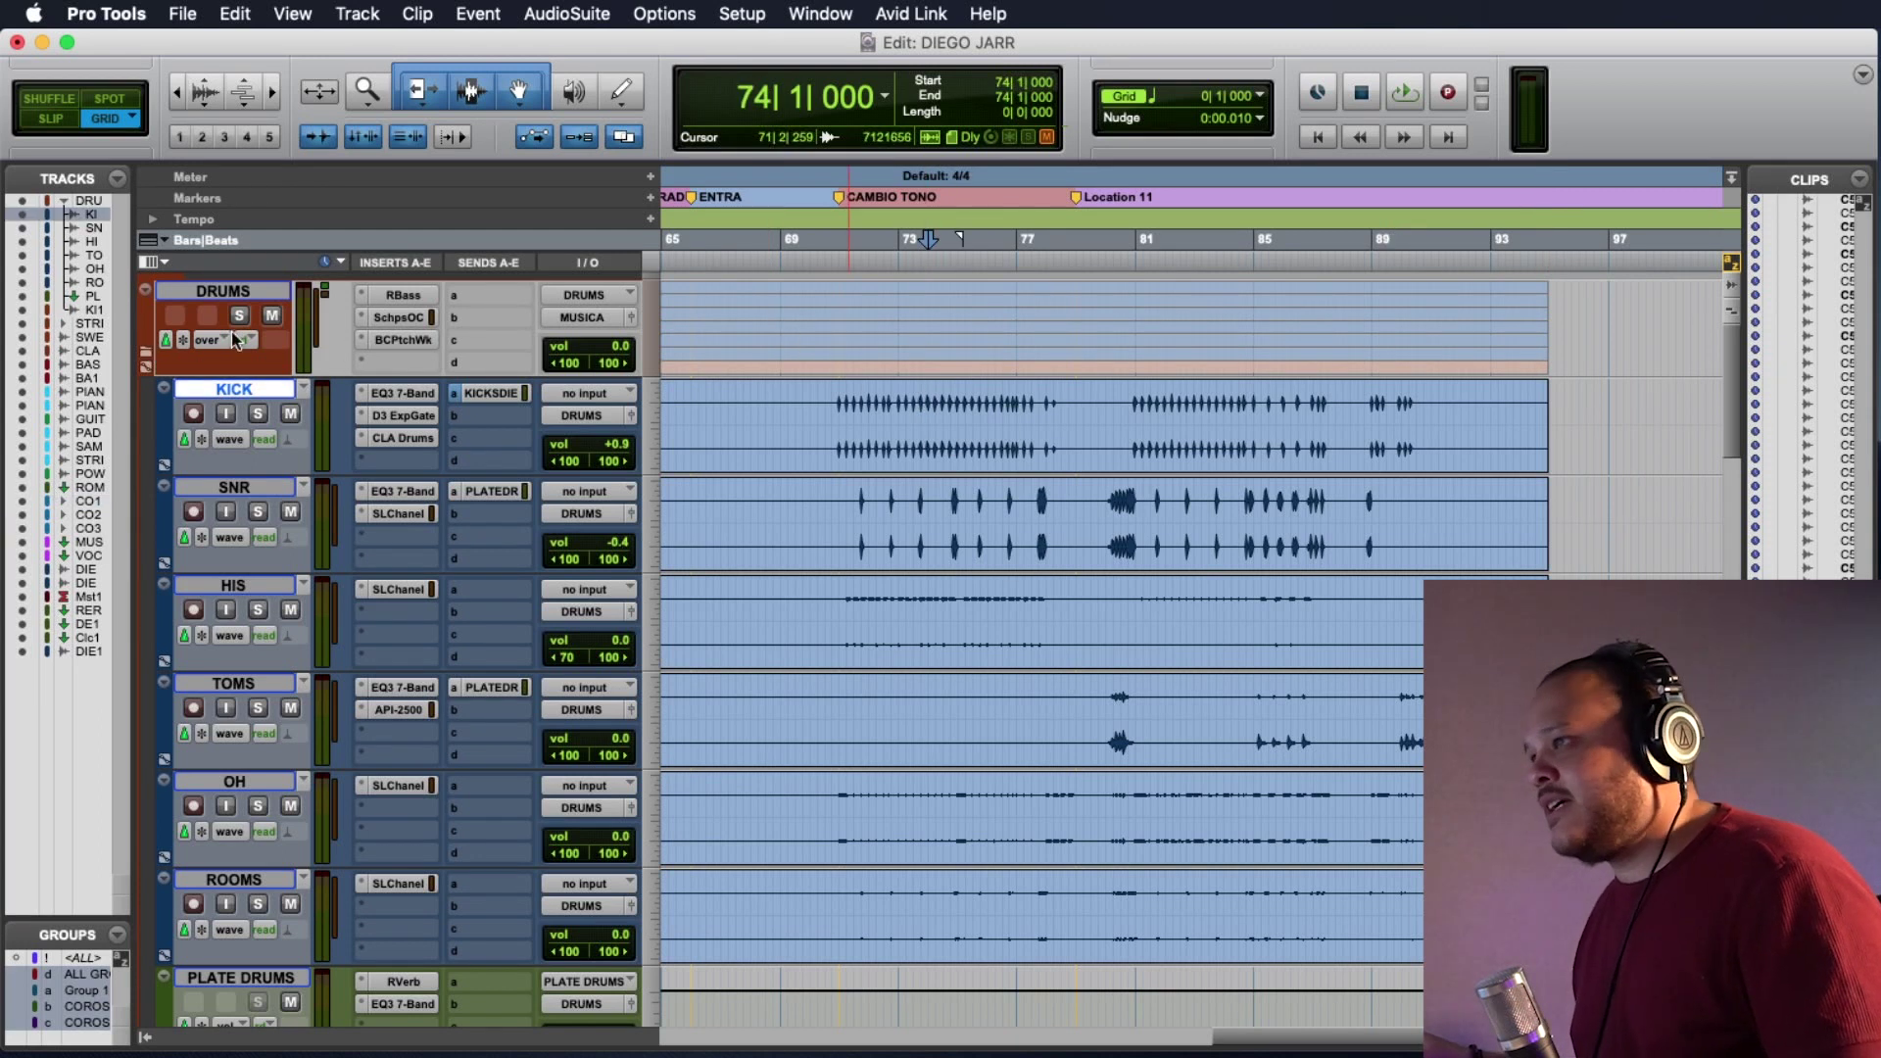
{"action": "key", "text": "space"}
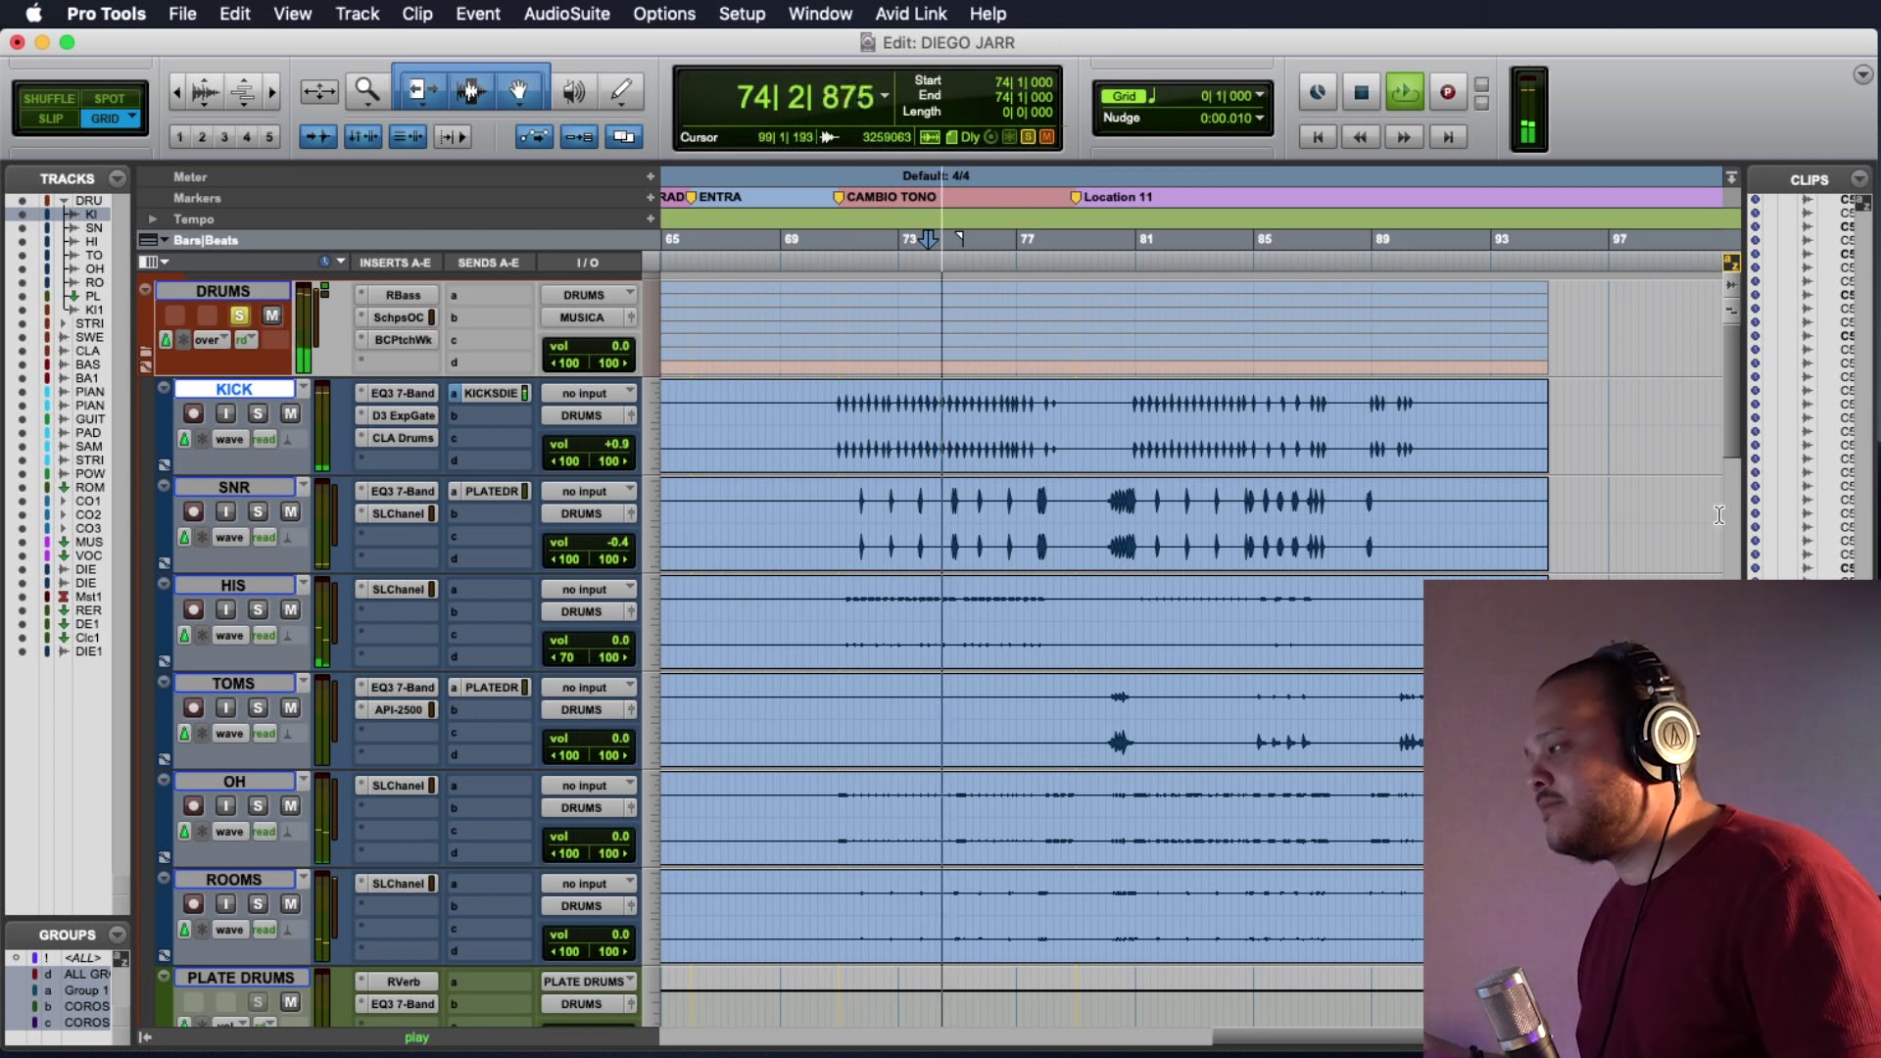
{"action": "scroll", "coordinate": [1733, 438], "scroll_direction": "down", "scroll_amount": 3}
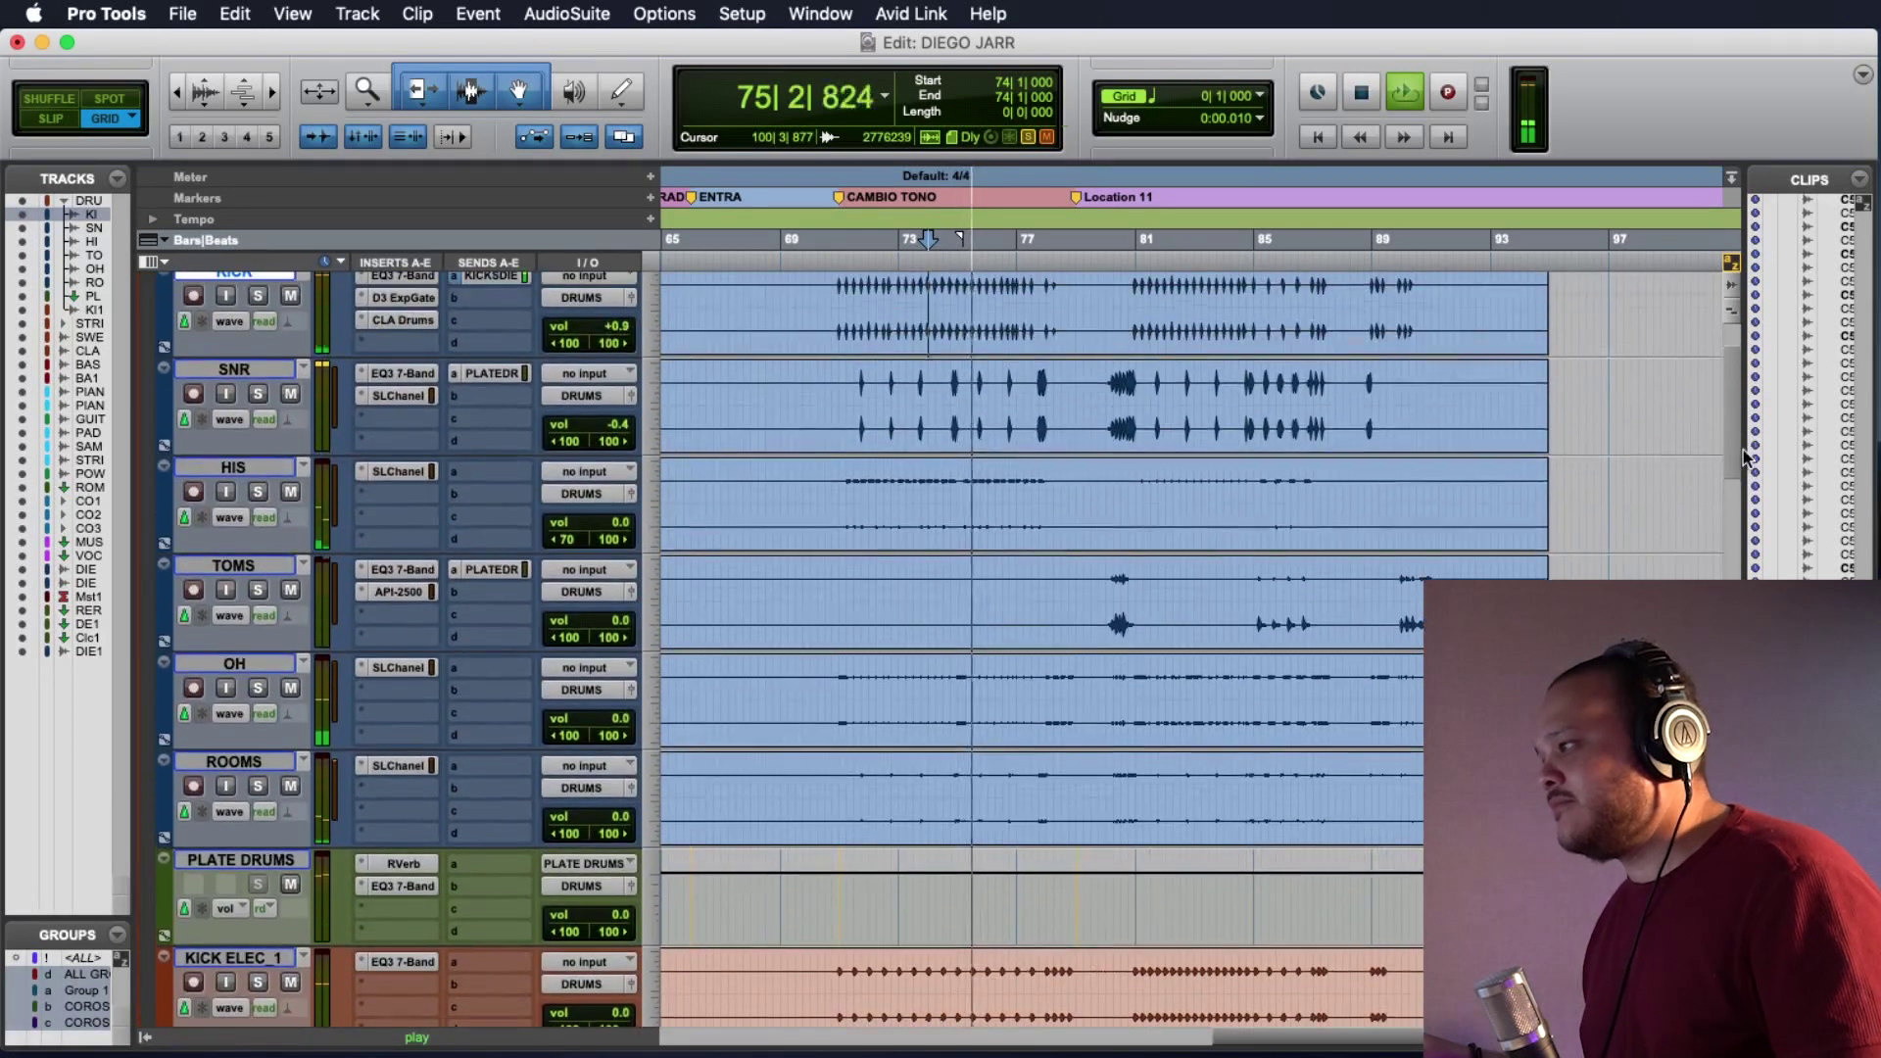
{"action": "scroll", "coordinate": [1738, 450], "scroll_direction": "up", "scroll_amount": 2}
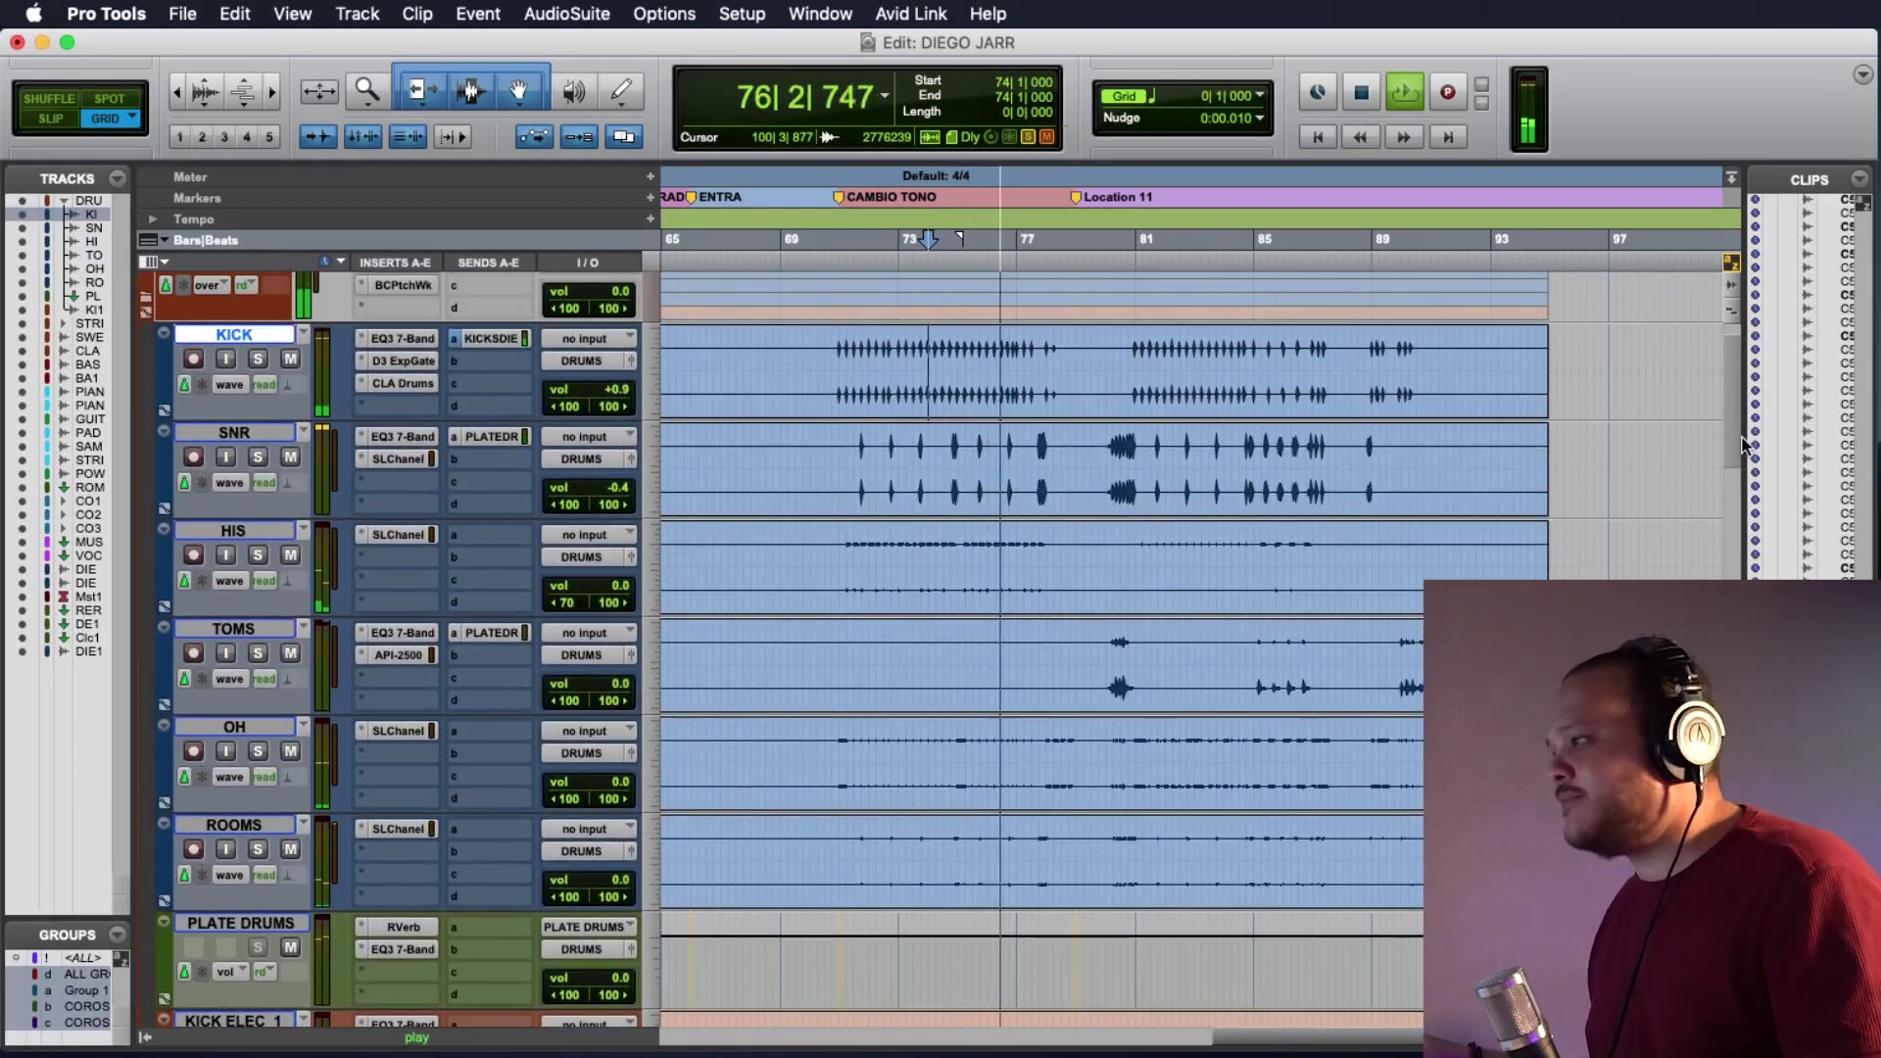
{"action": "scroll", "coordinate": [1493, 508], "scroll_direction": "down", "scroll_amount": 1}
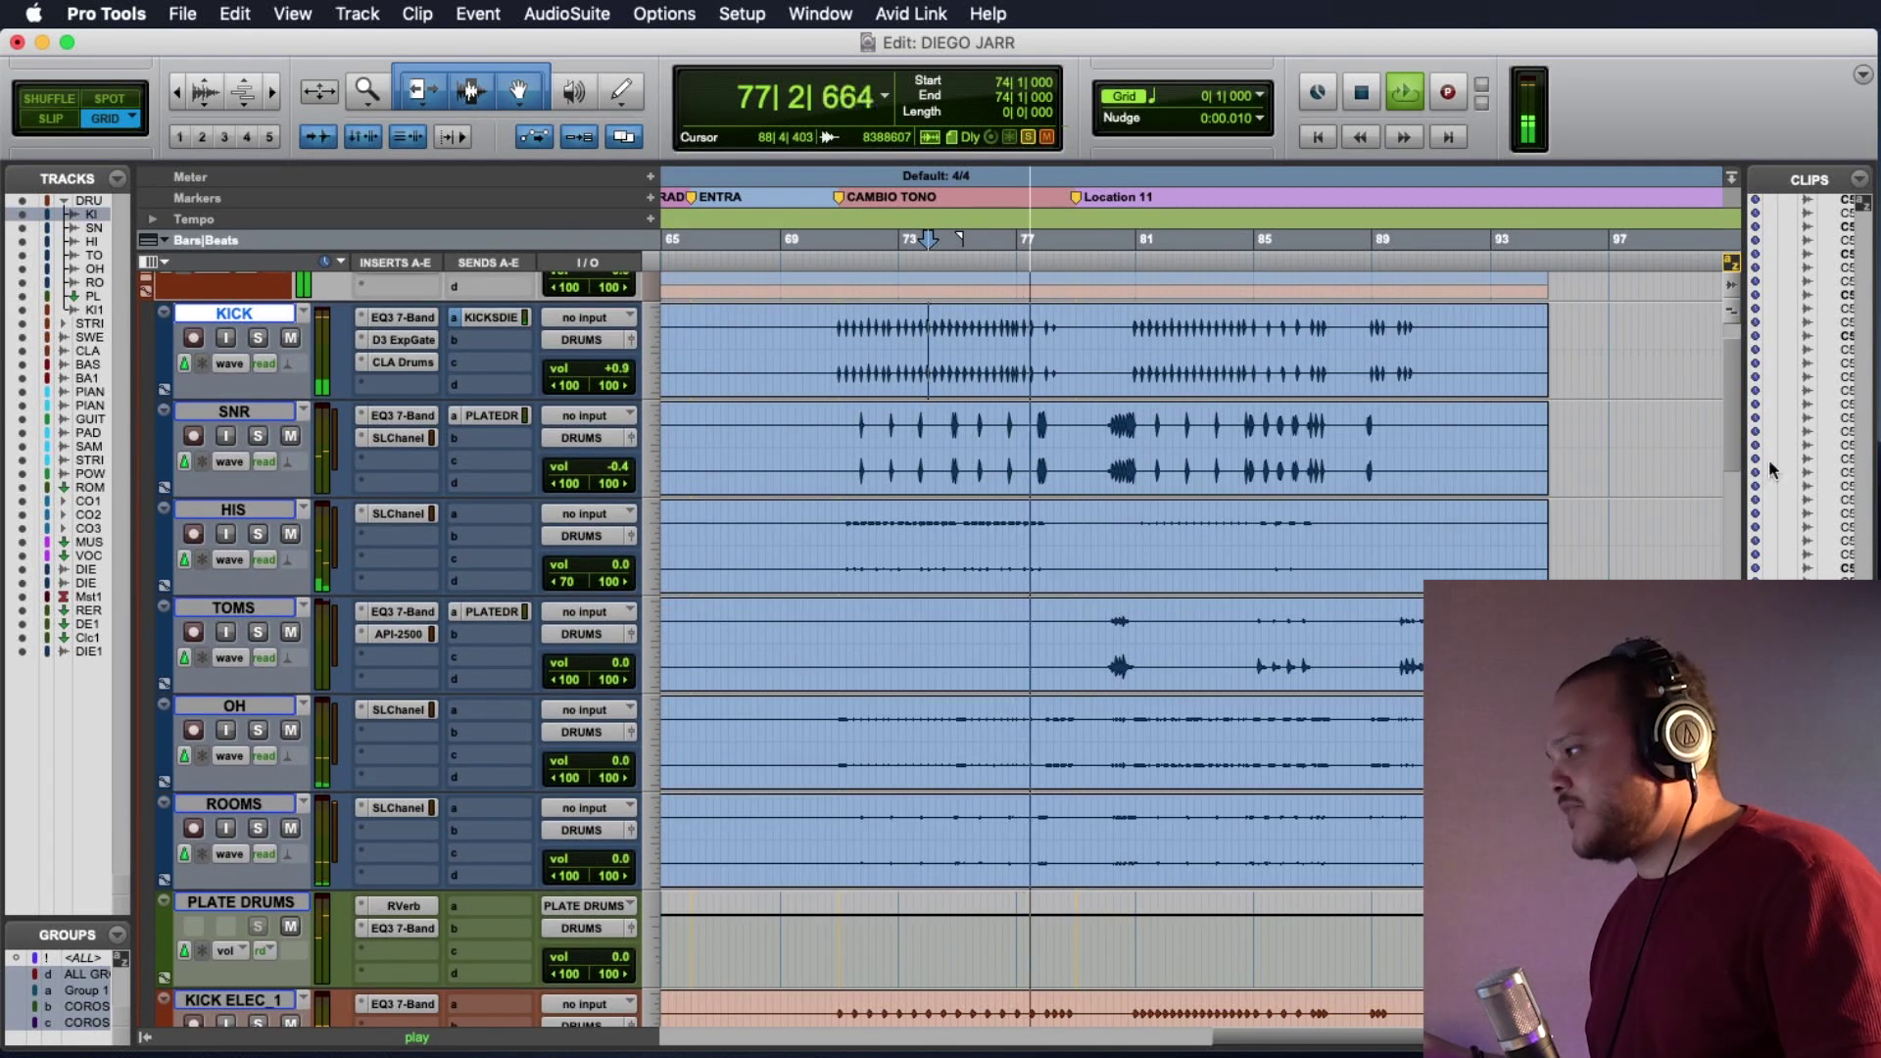
Expand the STRIKES folder and listen to it soloed from bar 81.
{"action": "left_click_drag", "start_coordinate": [1732, 451], "coordinate": [1729, 550]}
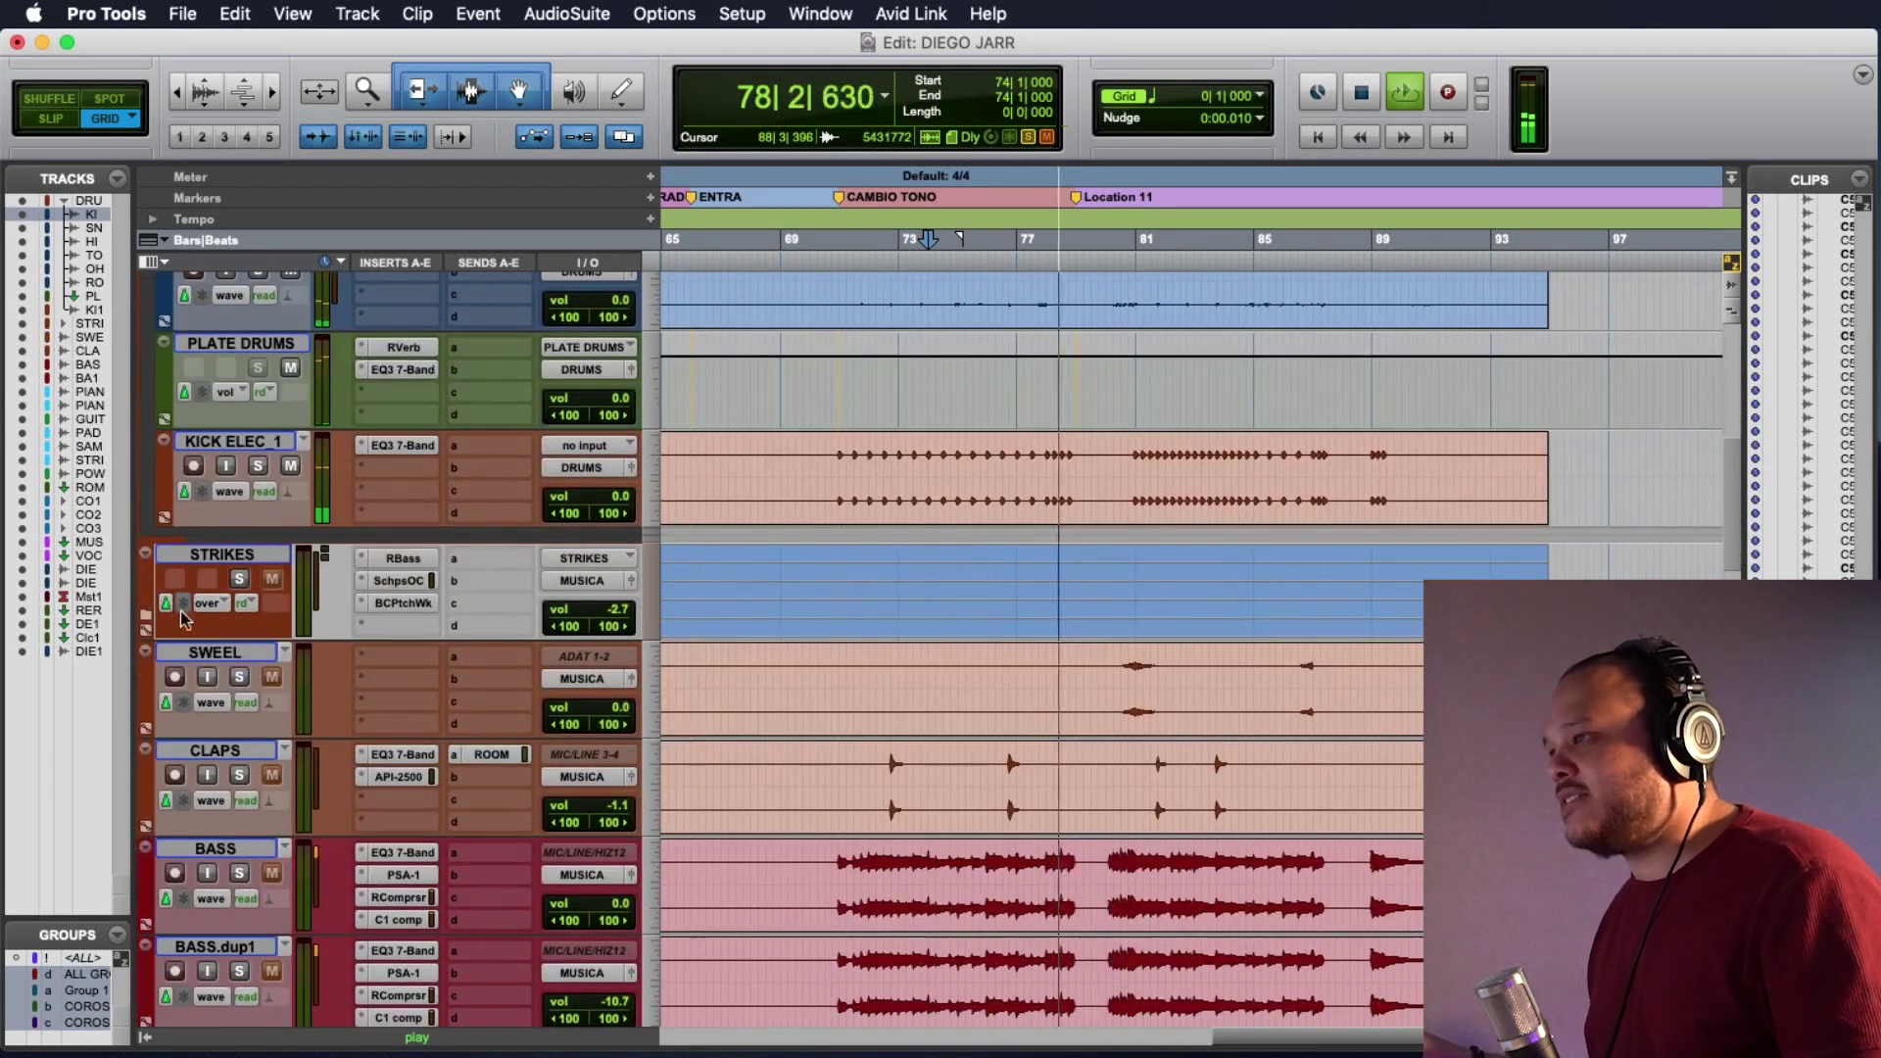
{"action": "left_click", "coordinate": [145, 553]}
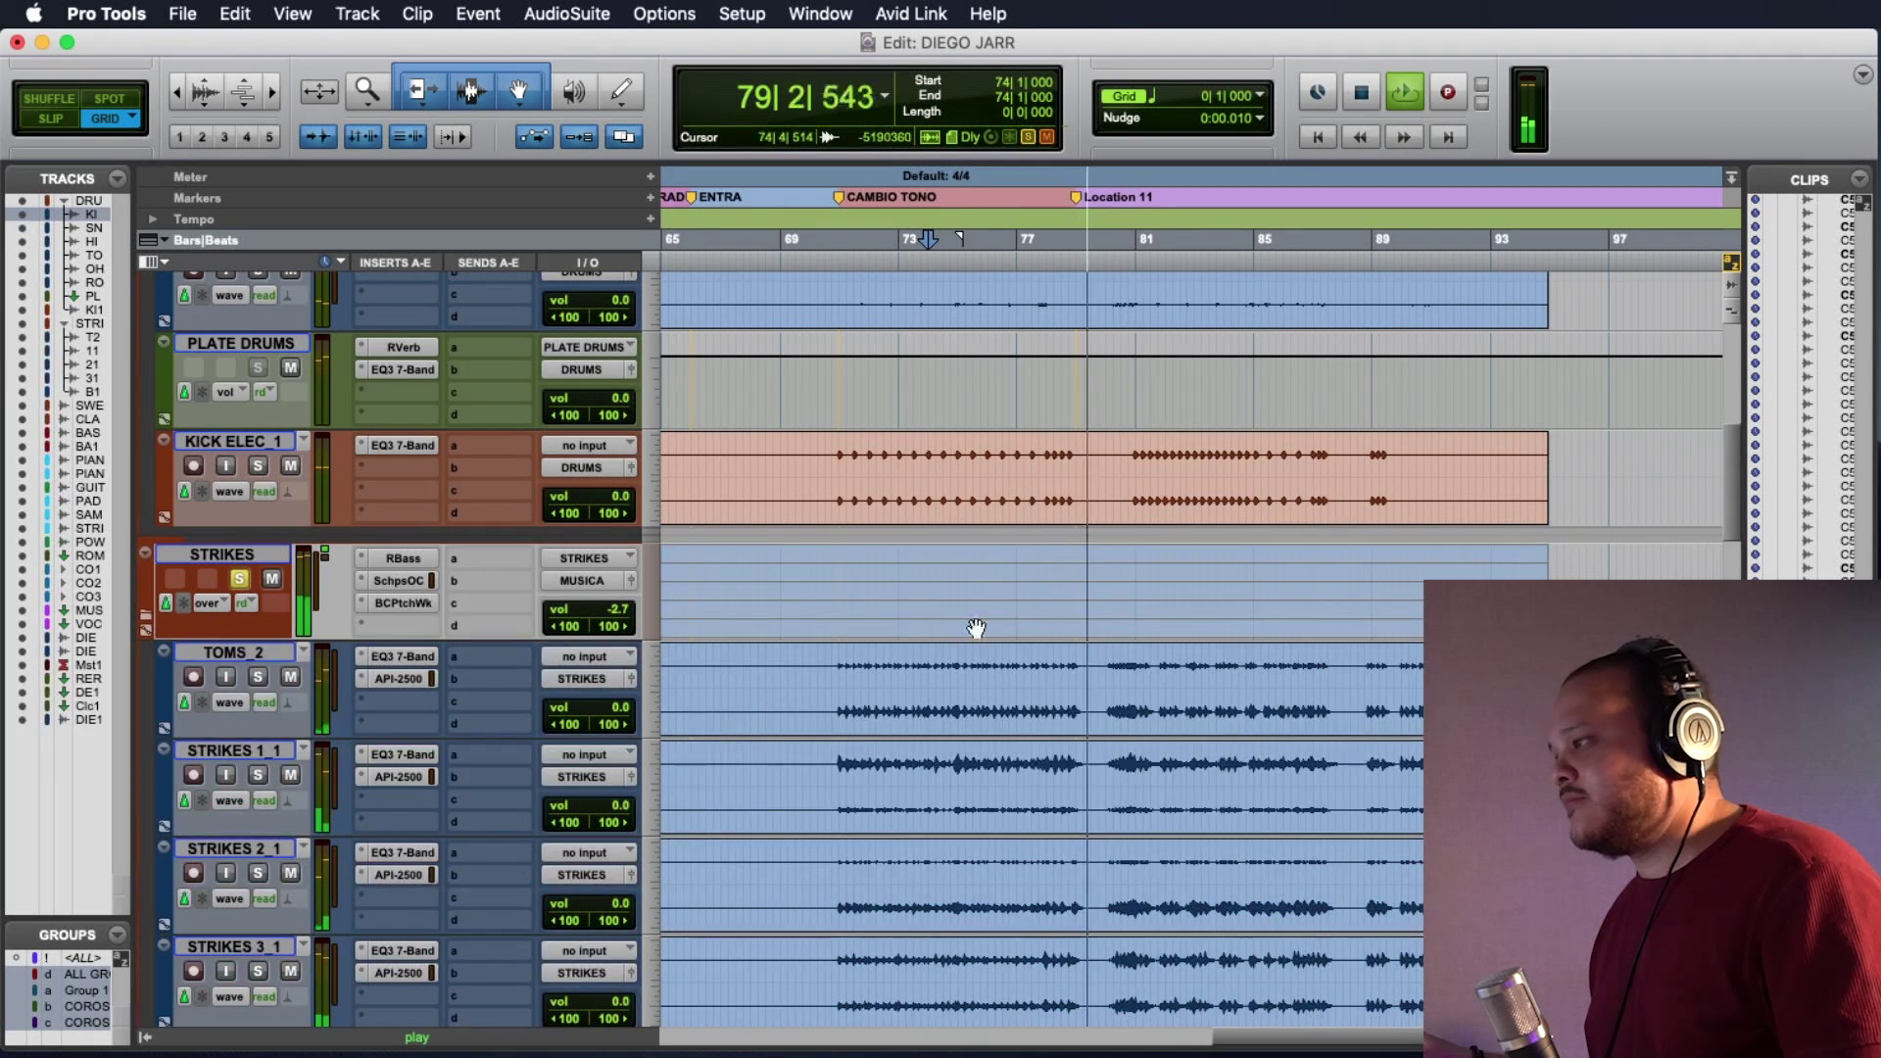
{"action": "key", "text": "space"}
{"action": "left_click", "coordinate": [1151, 685]}
{"action": "key", "text": "space"}
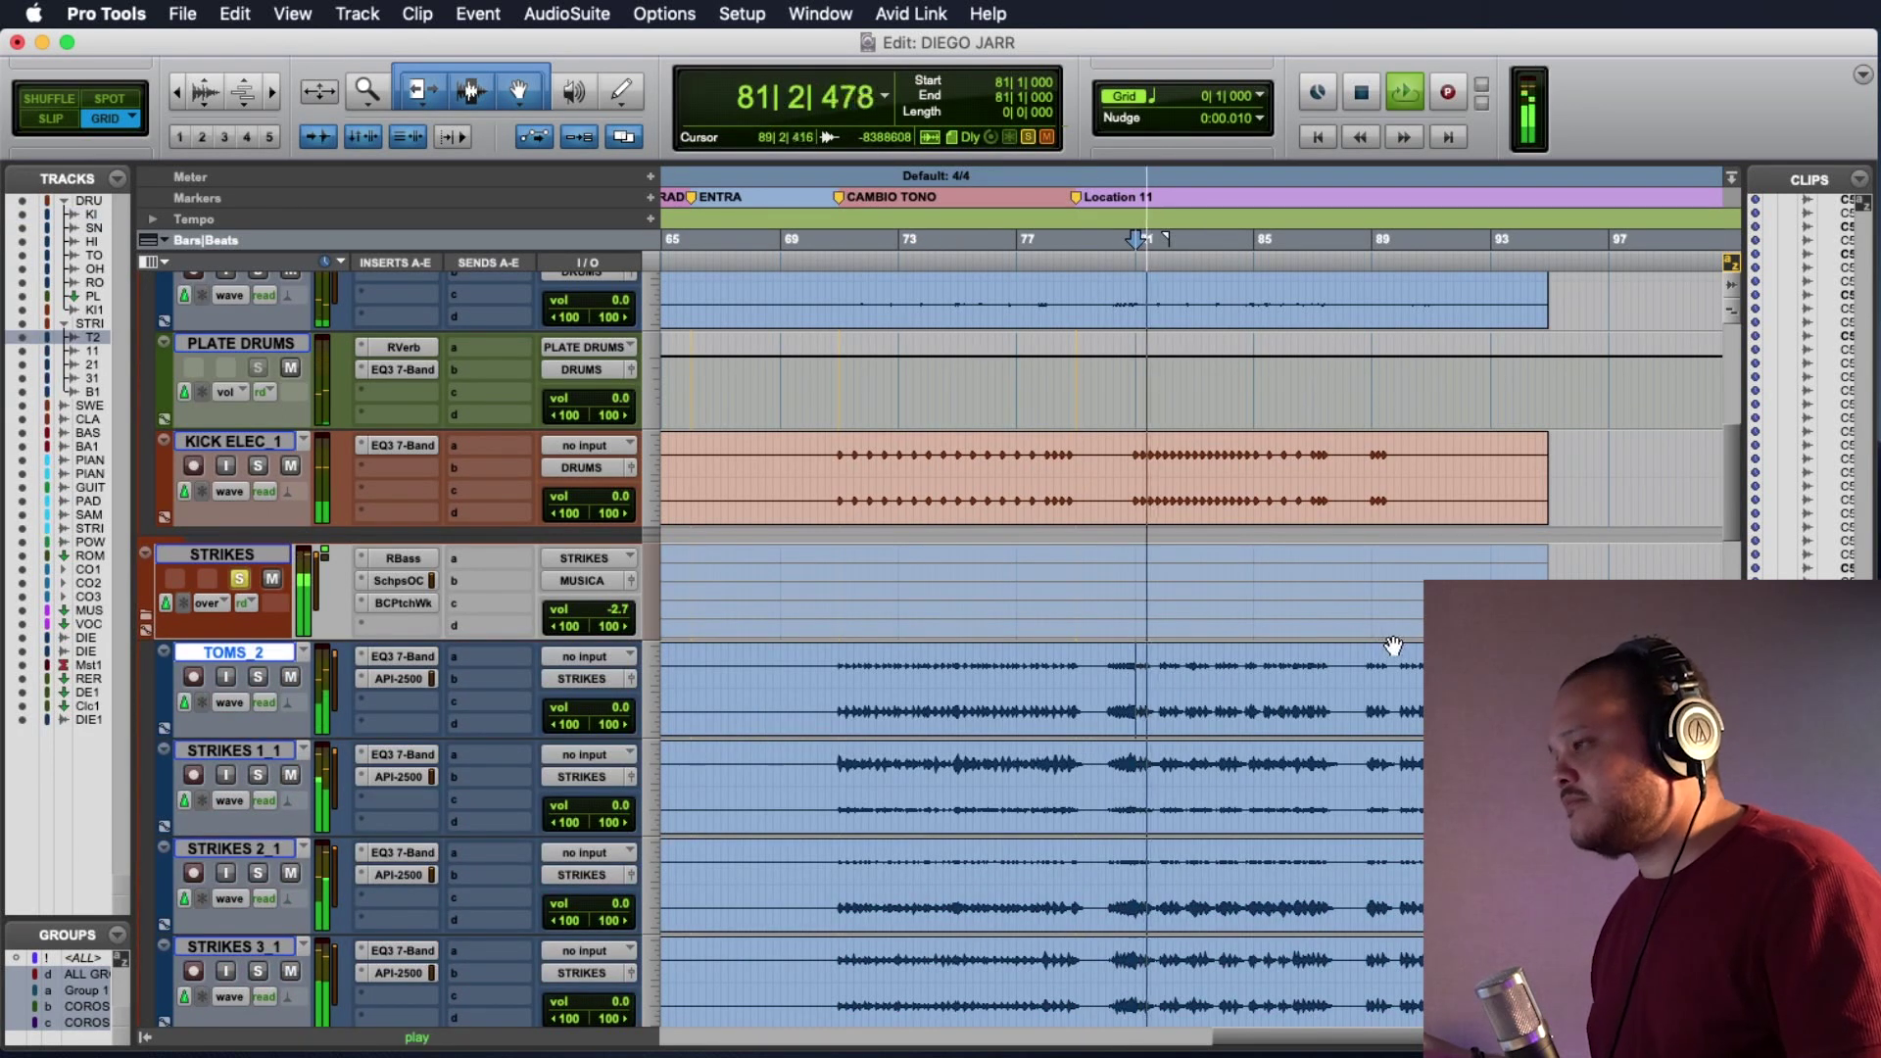
Solo the CLAPS track, play it from bar 81 beat 2, and add the SWEEL track to the solo.
{"action": "left_click_drag", "start_coordinate": [1726, 469], "coordinate": [1738, 578]}
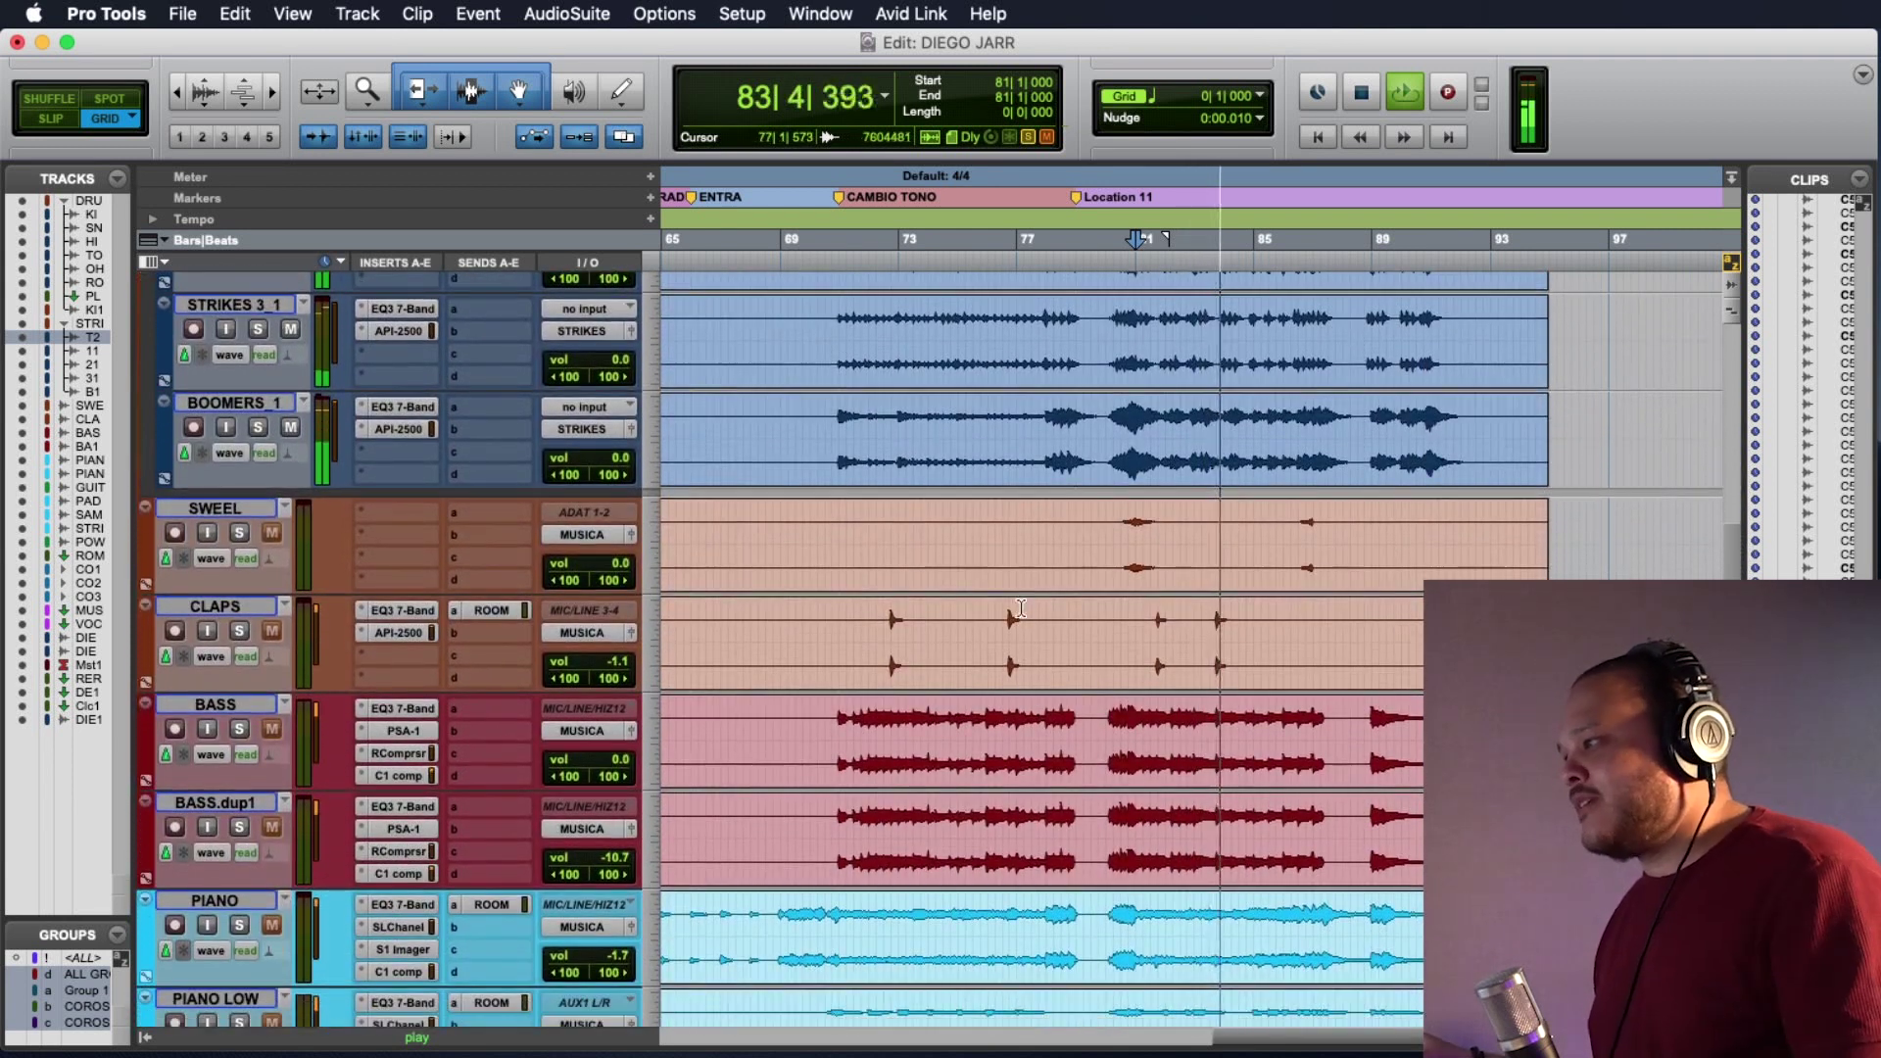
{"action": "left_click", "coordinate": [240, 634]}
{"action": "key", "text": "space"}
{"action": "left_click", "coordinate": [1159, 648]}
{"action": "key", "text": "space"}
{"action": "left_click", "coordinate": [239, 532]}
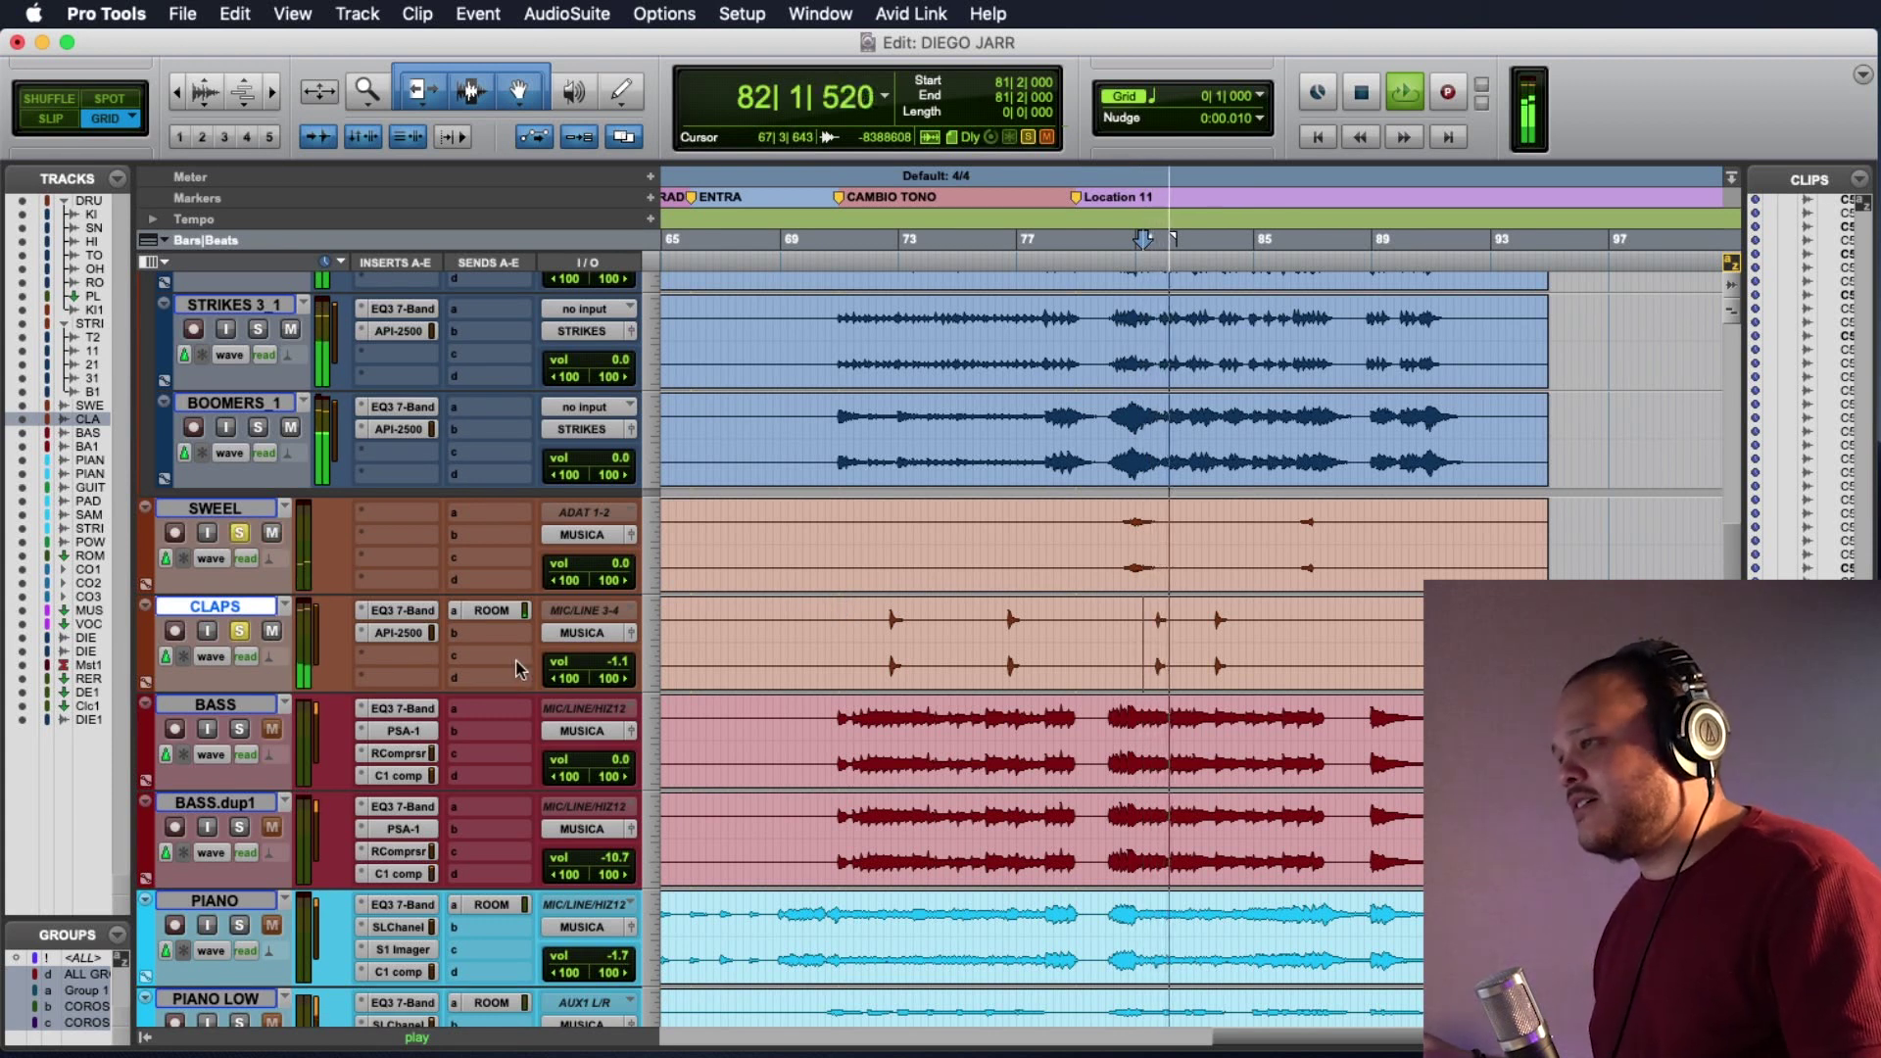
Listen to the BASS and BASS.dup1 tracks soloed from bar 81 beat 2 and clear both solos.
{"action": "left_click", "coordinate": [239, 728]}
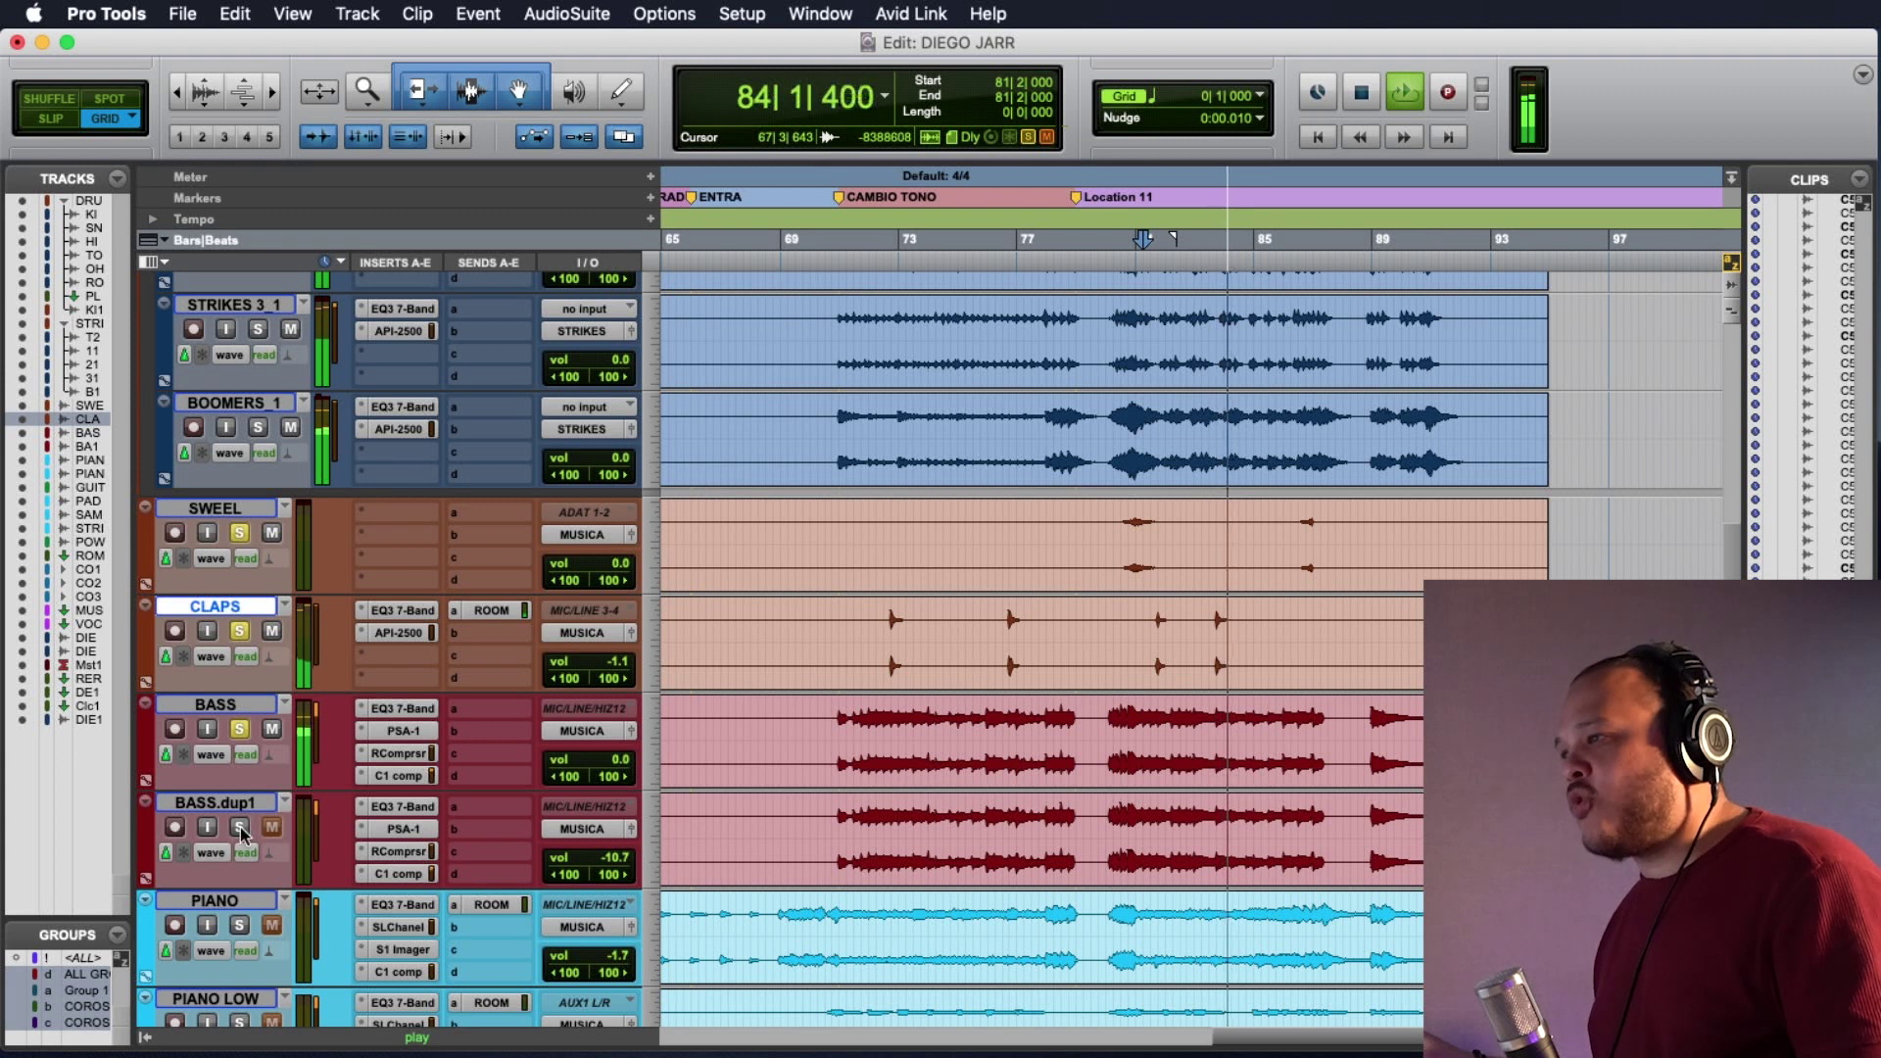
{"action": "key", "text": "space"}
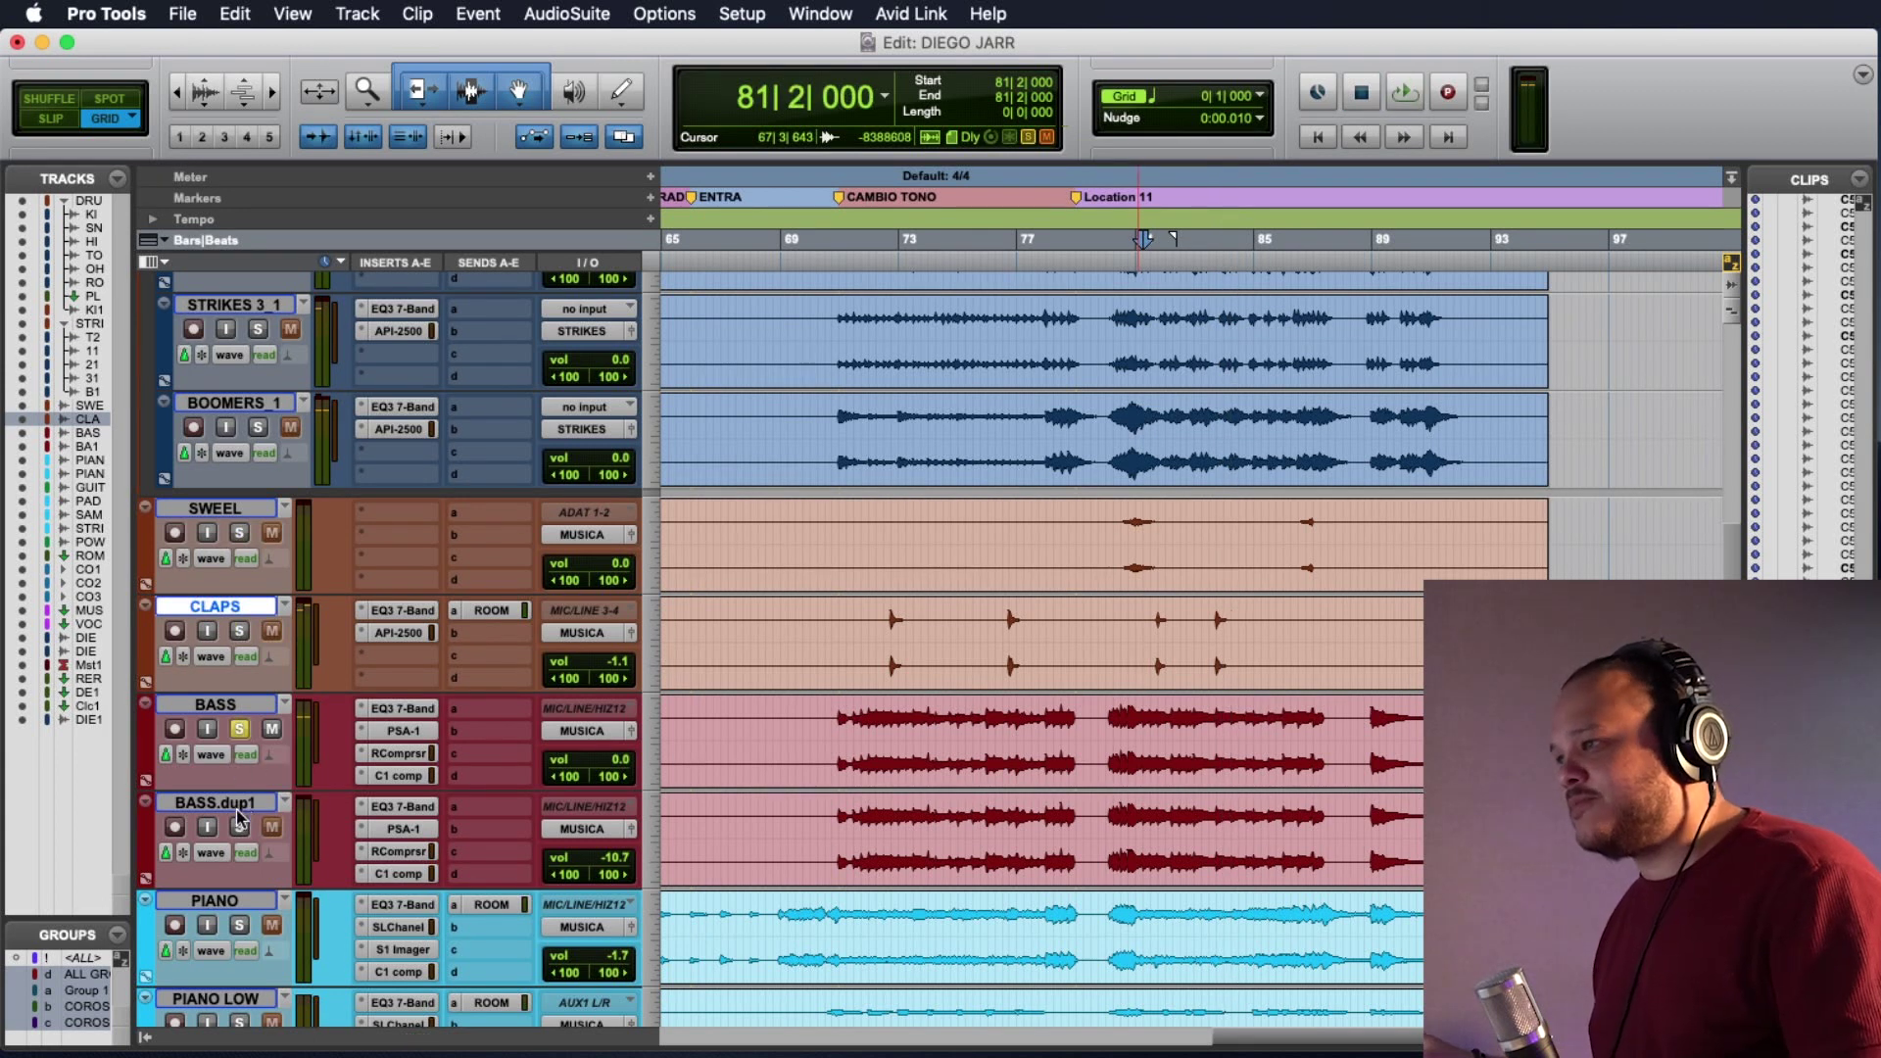
{"action": "left_click", "coordinate": [241, 828]}
{"action": "key", "text": "space"}
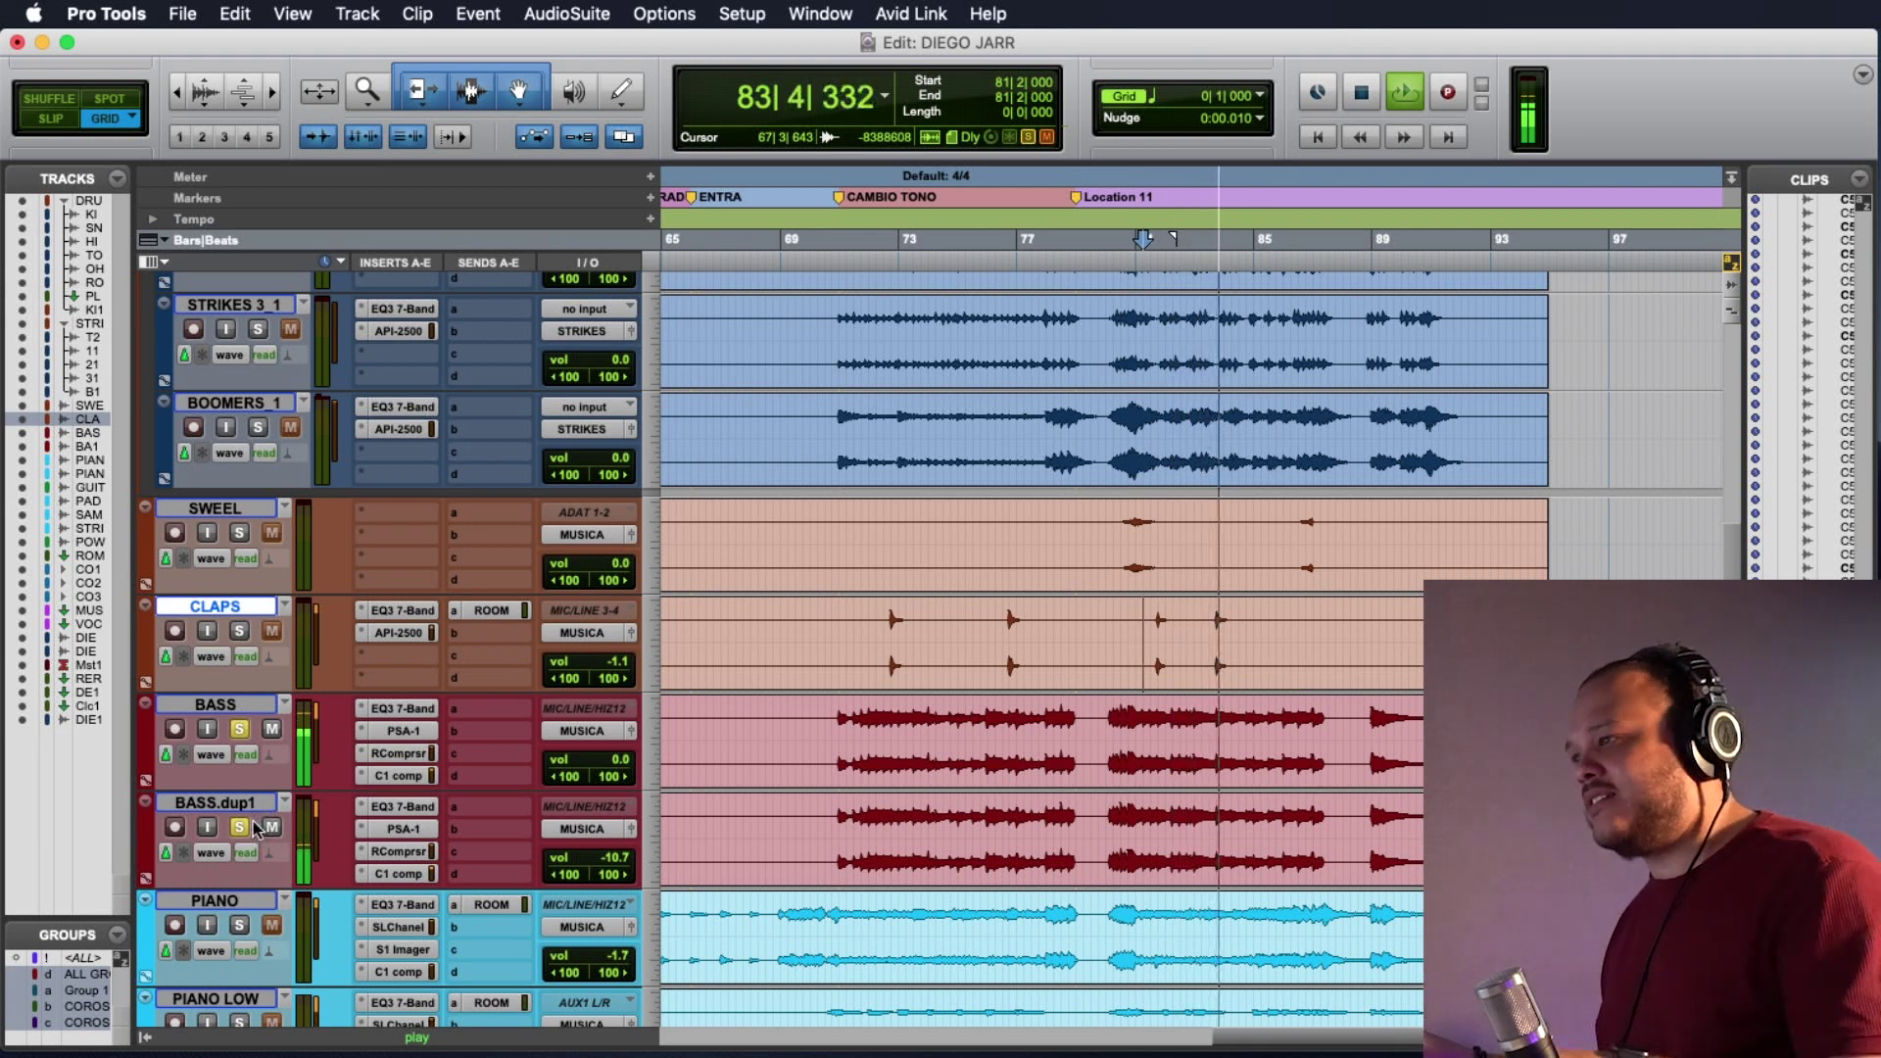
{"action": "left_click", "coordinate": [239, 728]}
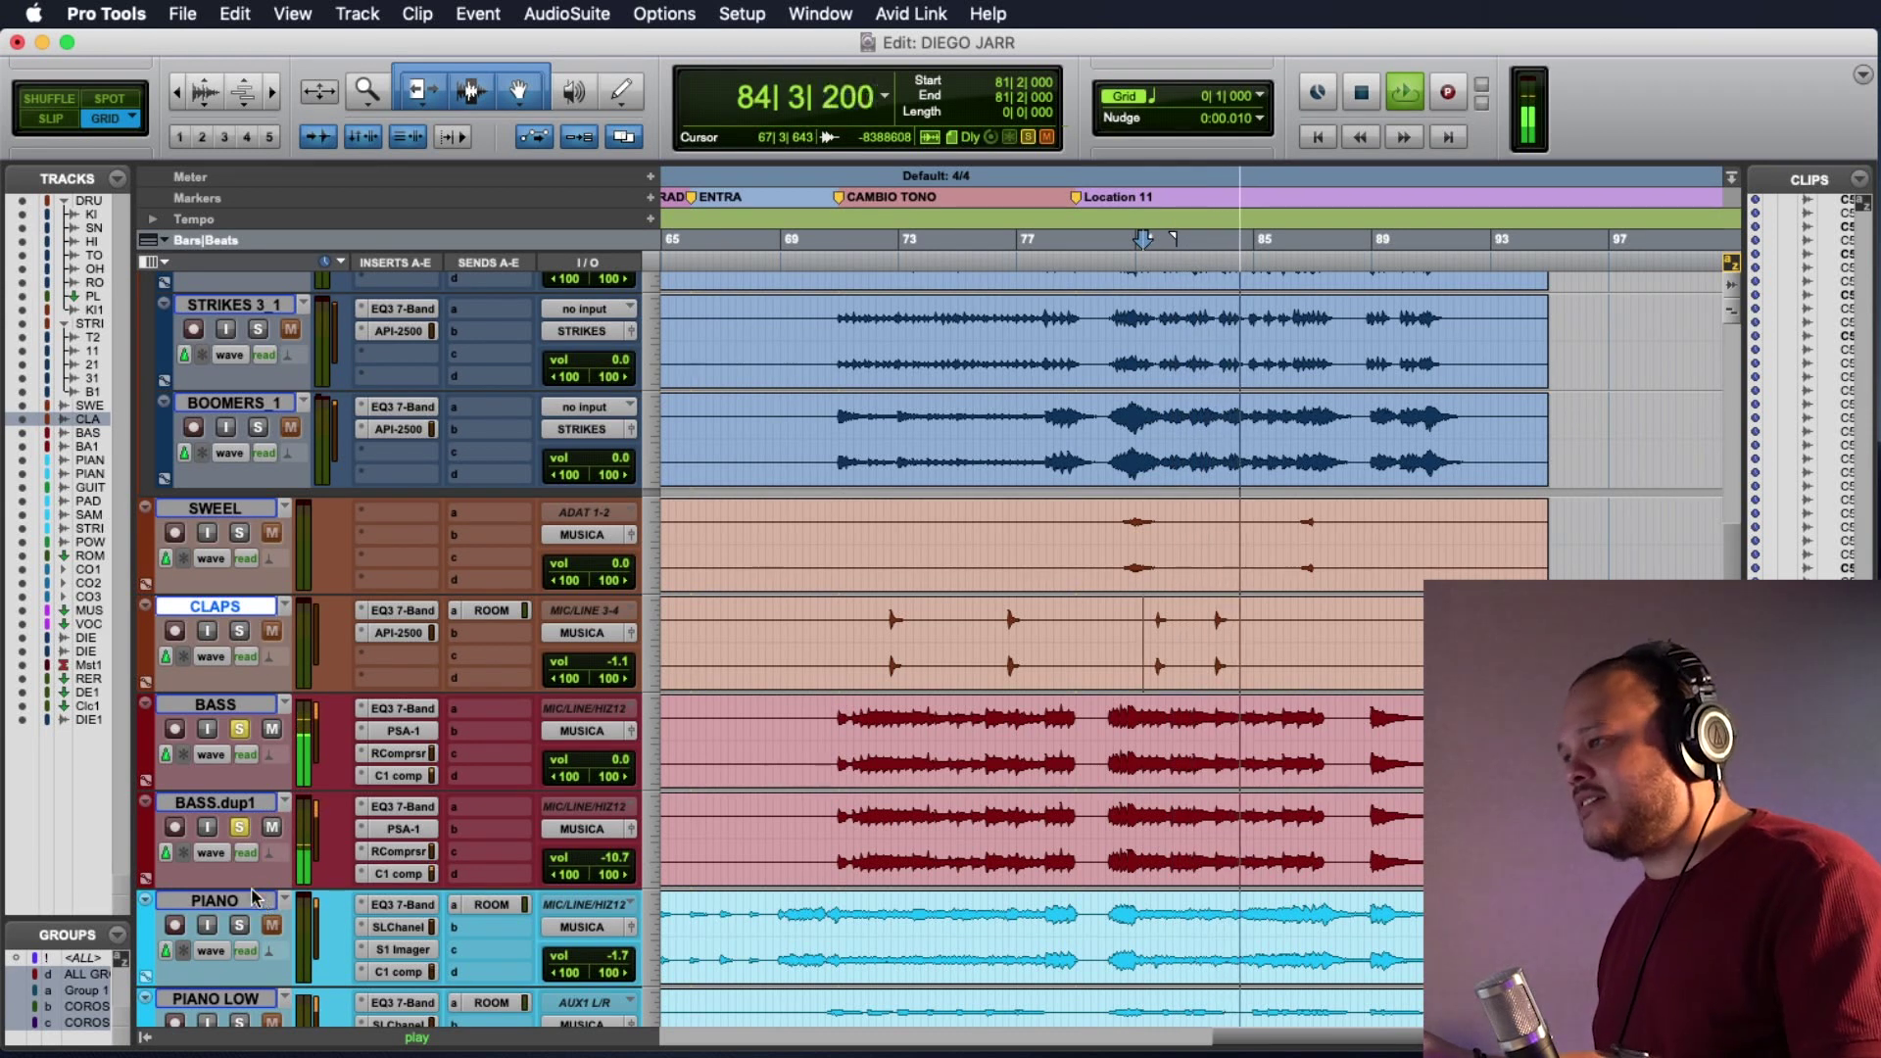
{"action": "left_click", "coordinate": [241, 827]}
Solo the PIANO track and listen to it from bar 71 beat 3.
{"action": "scroll", "coordinate": [1730, 566], "scroll_direction": "down", "scroll_amount": 1}
{"action": "scroll", "coordinate": [1730, 562], "scroll_direction": "down", "scroll_amount": 10}
{"action": "left_click", "coordinate": [239, 335]}
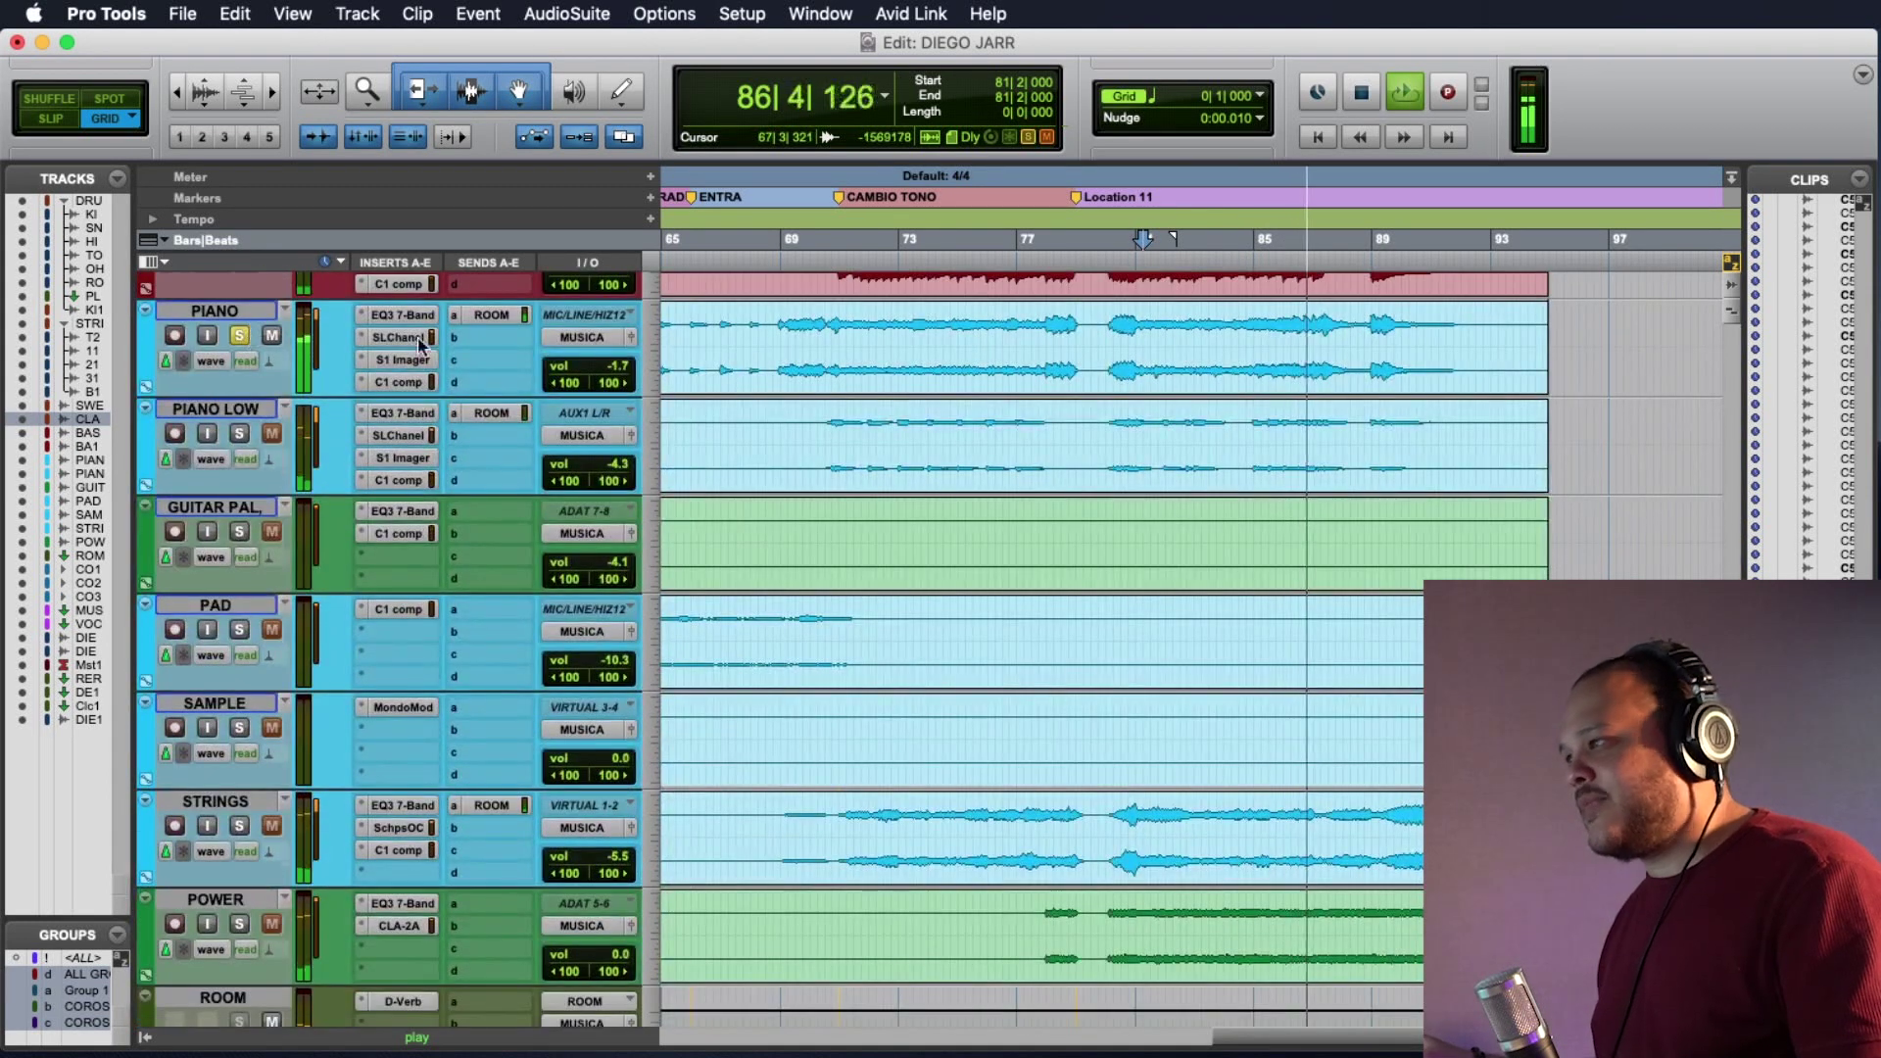
{"action": "left_click", "coordinate": [859, 362]}
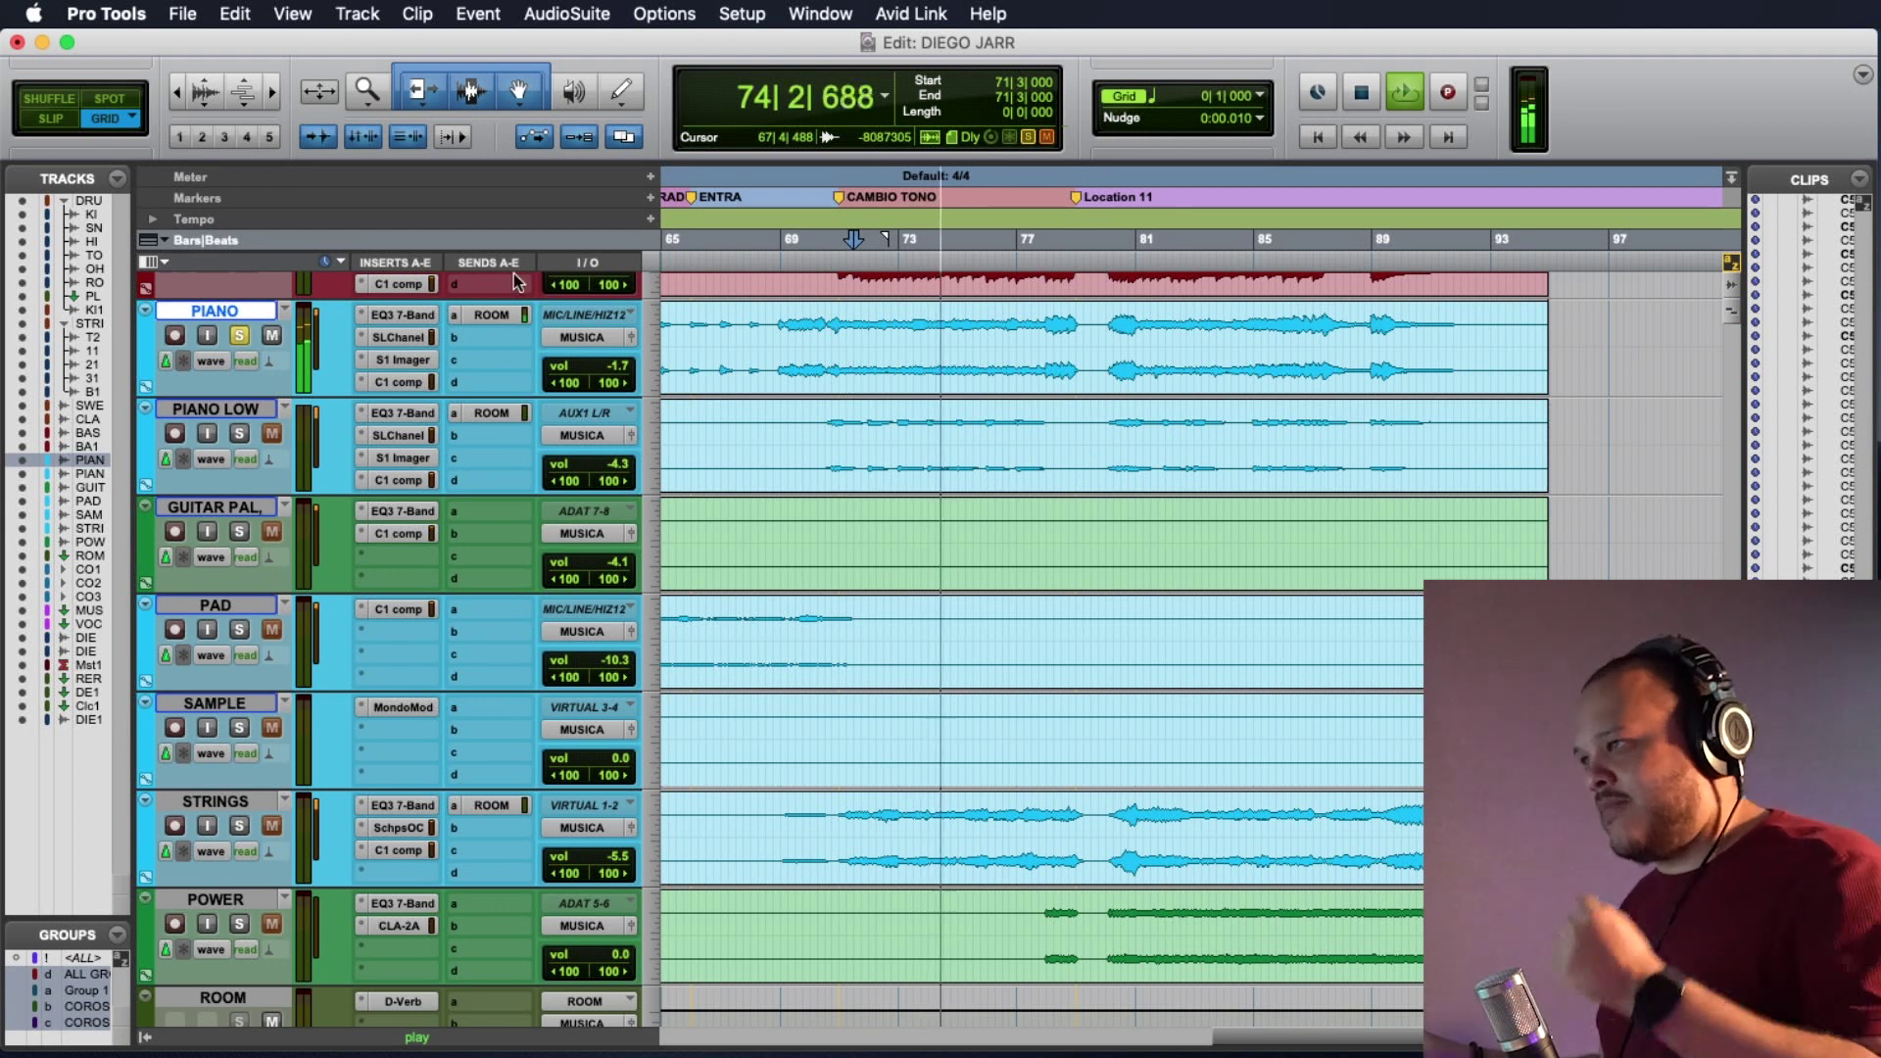
Listen to PIANO LOW together with PIANO and on its own, clearing both solos and stopping playback.
{"action": "left_click", "coordinate": [239, 433]}
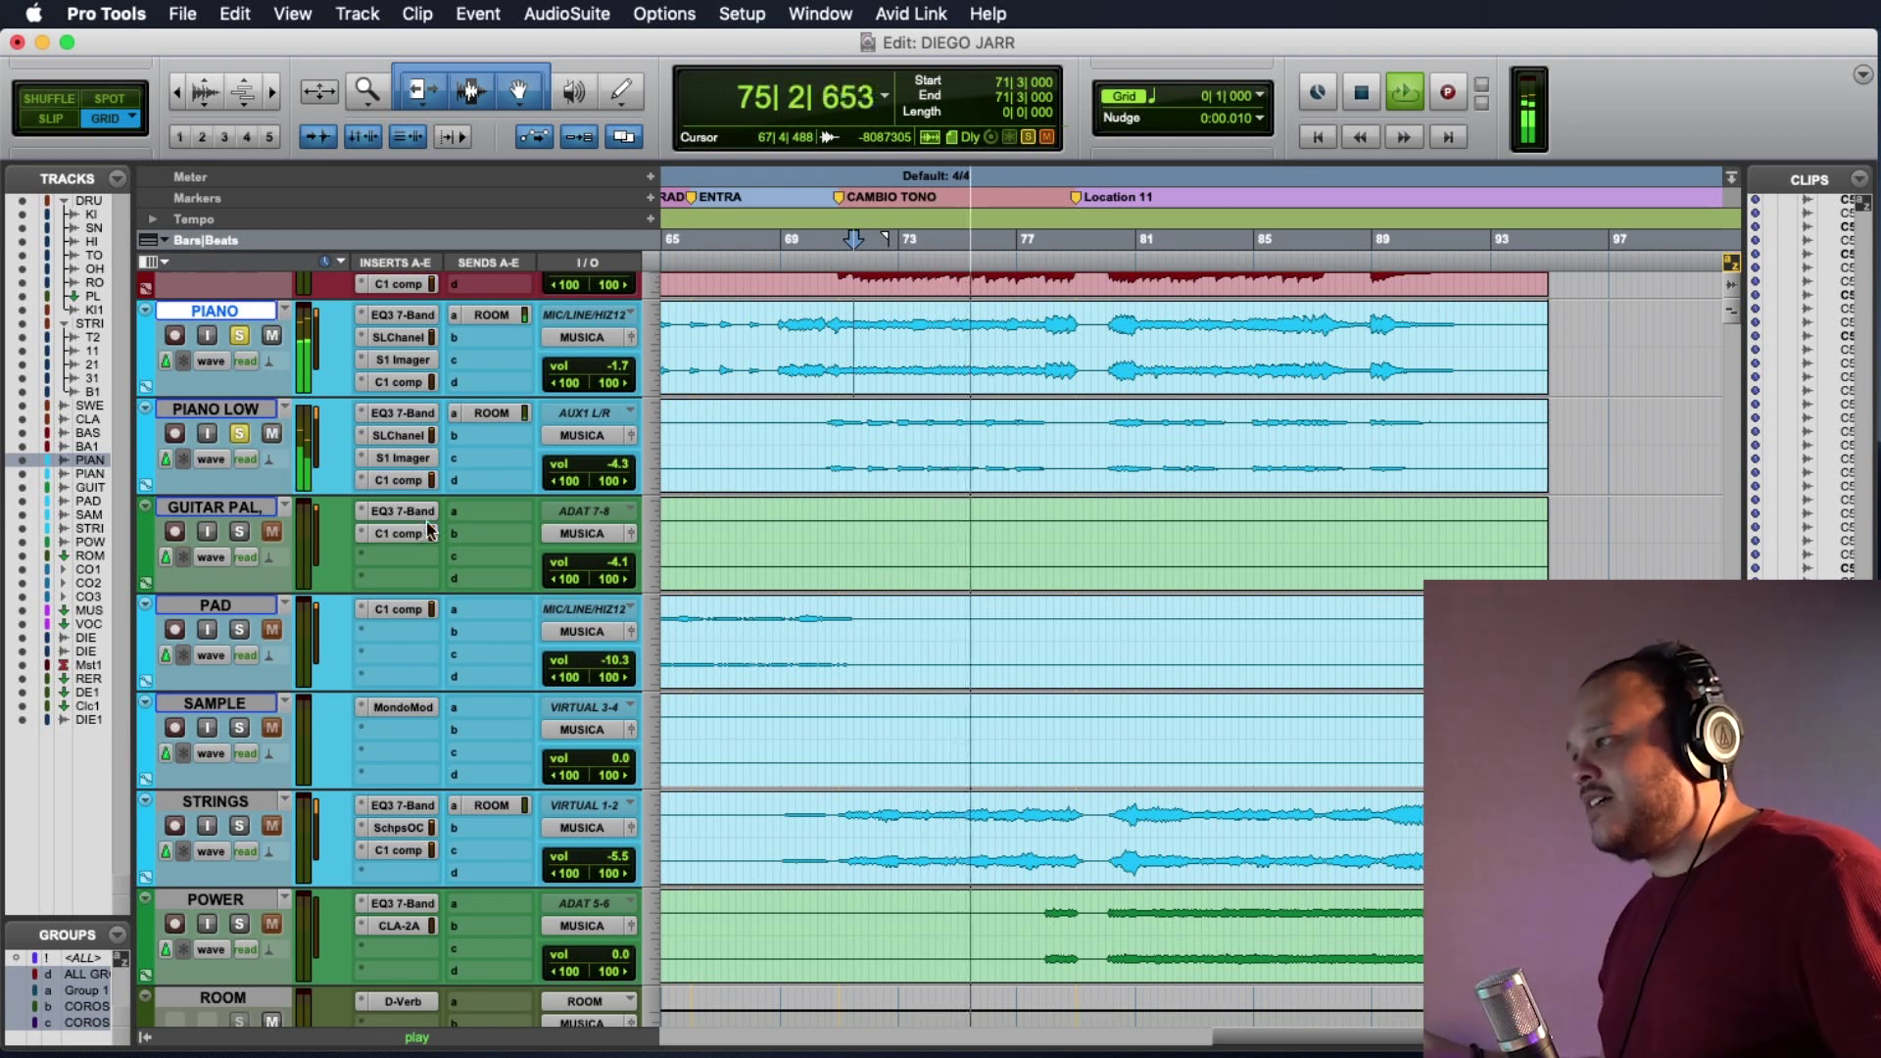
{"action": "left_click", "coordinate": [239, 335]}
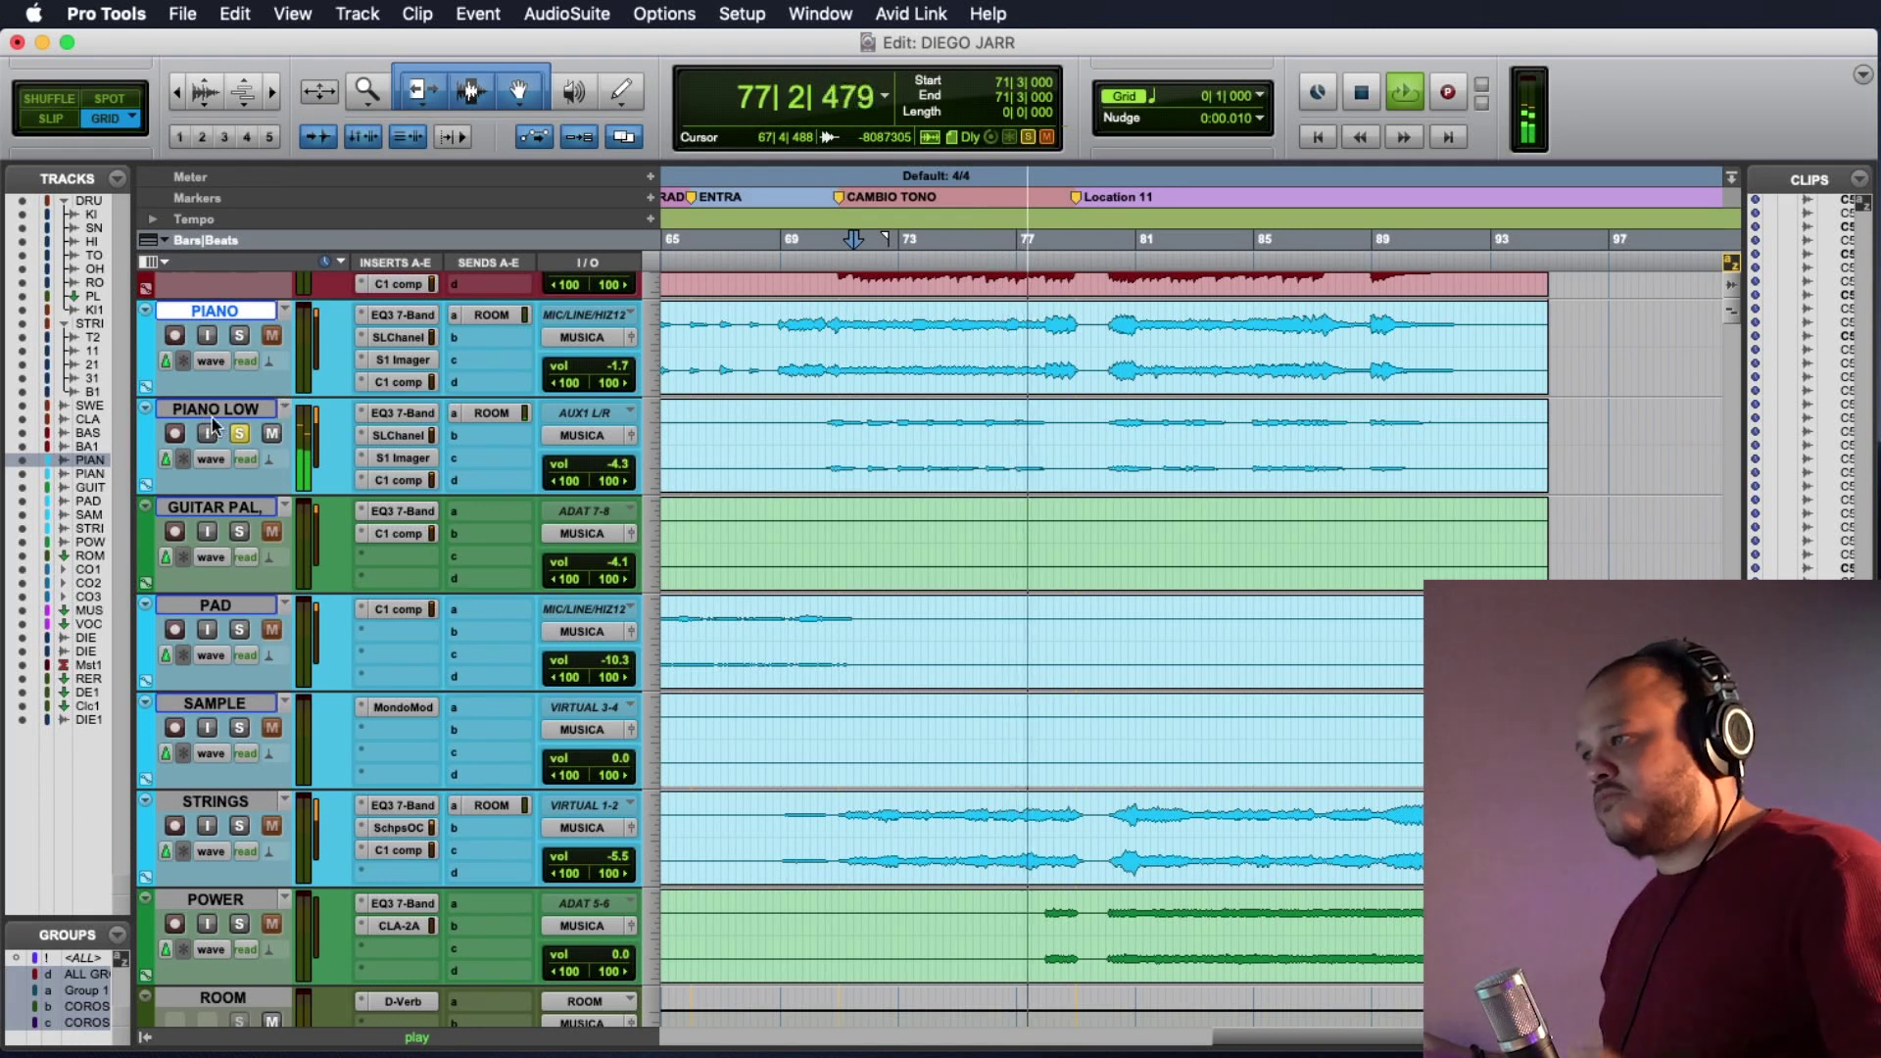
{"action": "left_click", "coordinate": [241, 436]}
{"action": "key", "text": "space"}
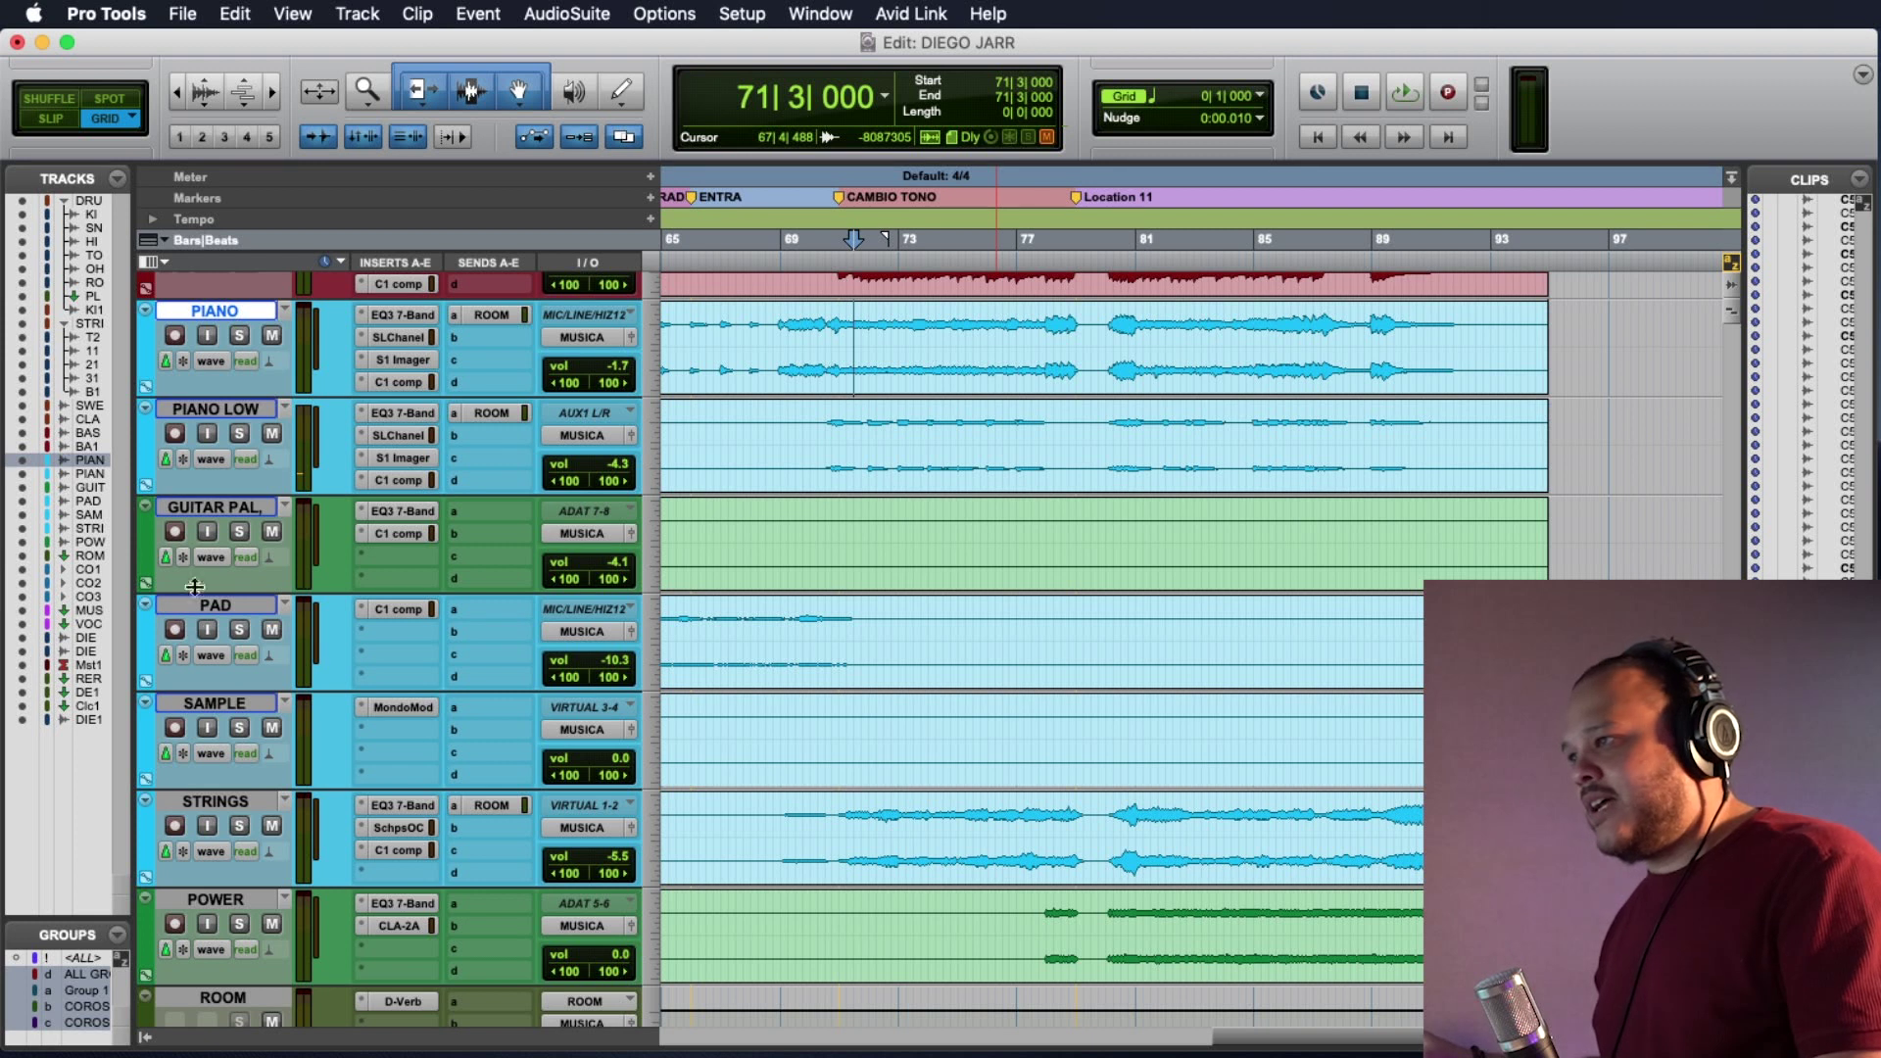
Solo the palm-mute guitar track and listen to it from bar 15 in the VERSO section.
{"action": "key", "text": "super+bracketleft"}
{"action": "key", "text": "super+bracketleft"}
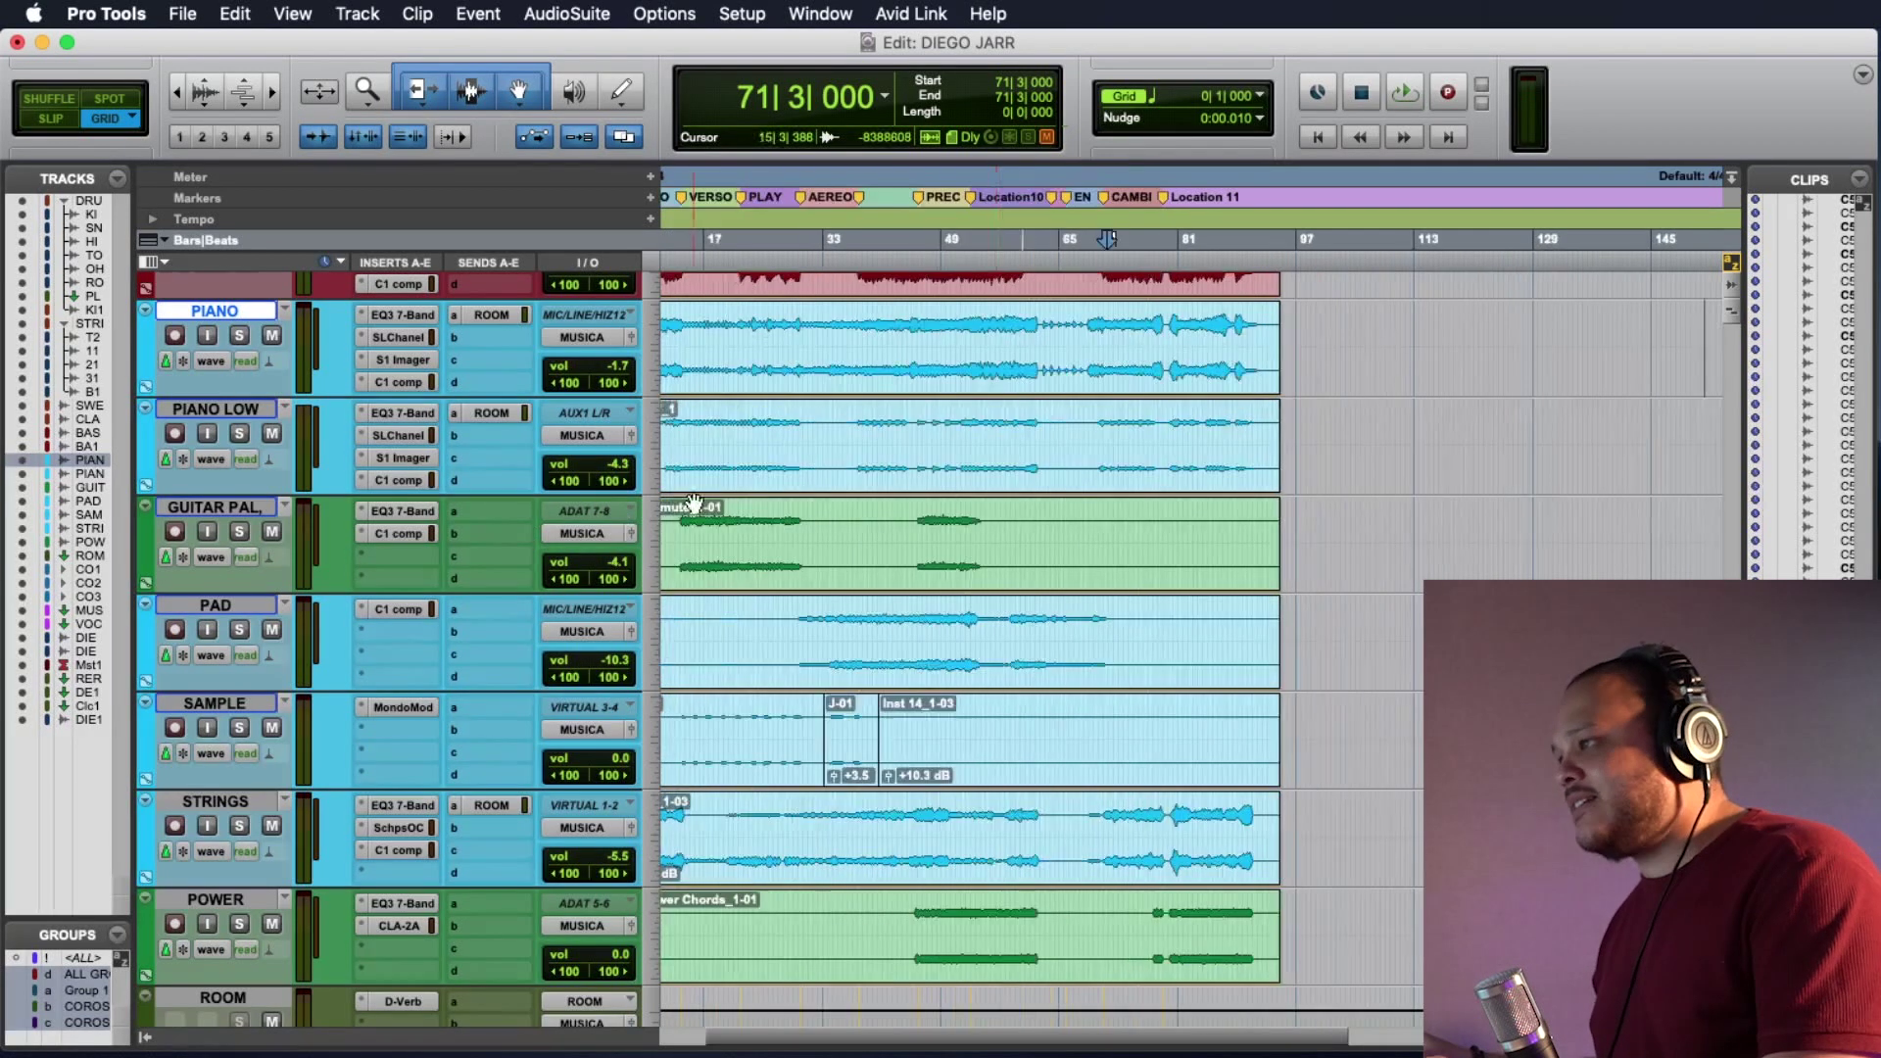
{"action": "left_click", "coordinate": [713, 513]}
{"action": "key", "text": "super+bracketright"}
{"action": "key", "text": "super+bracketright"}
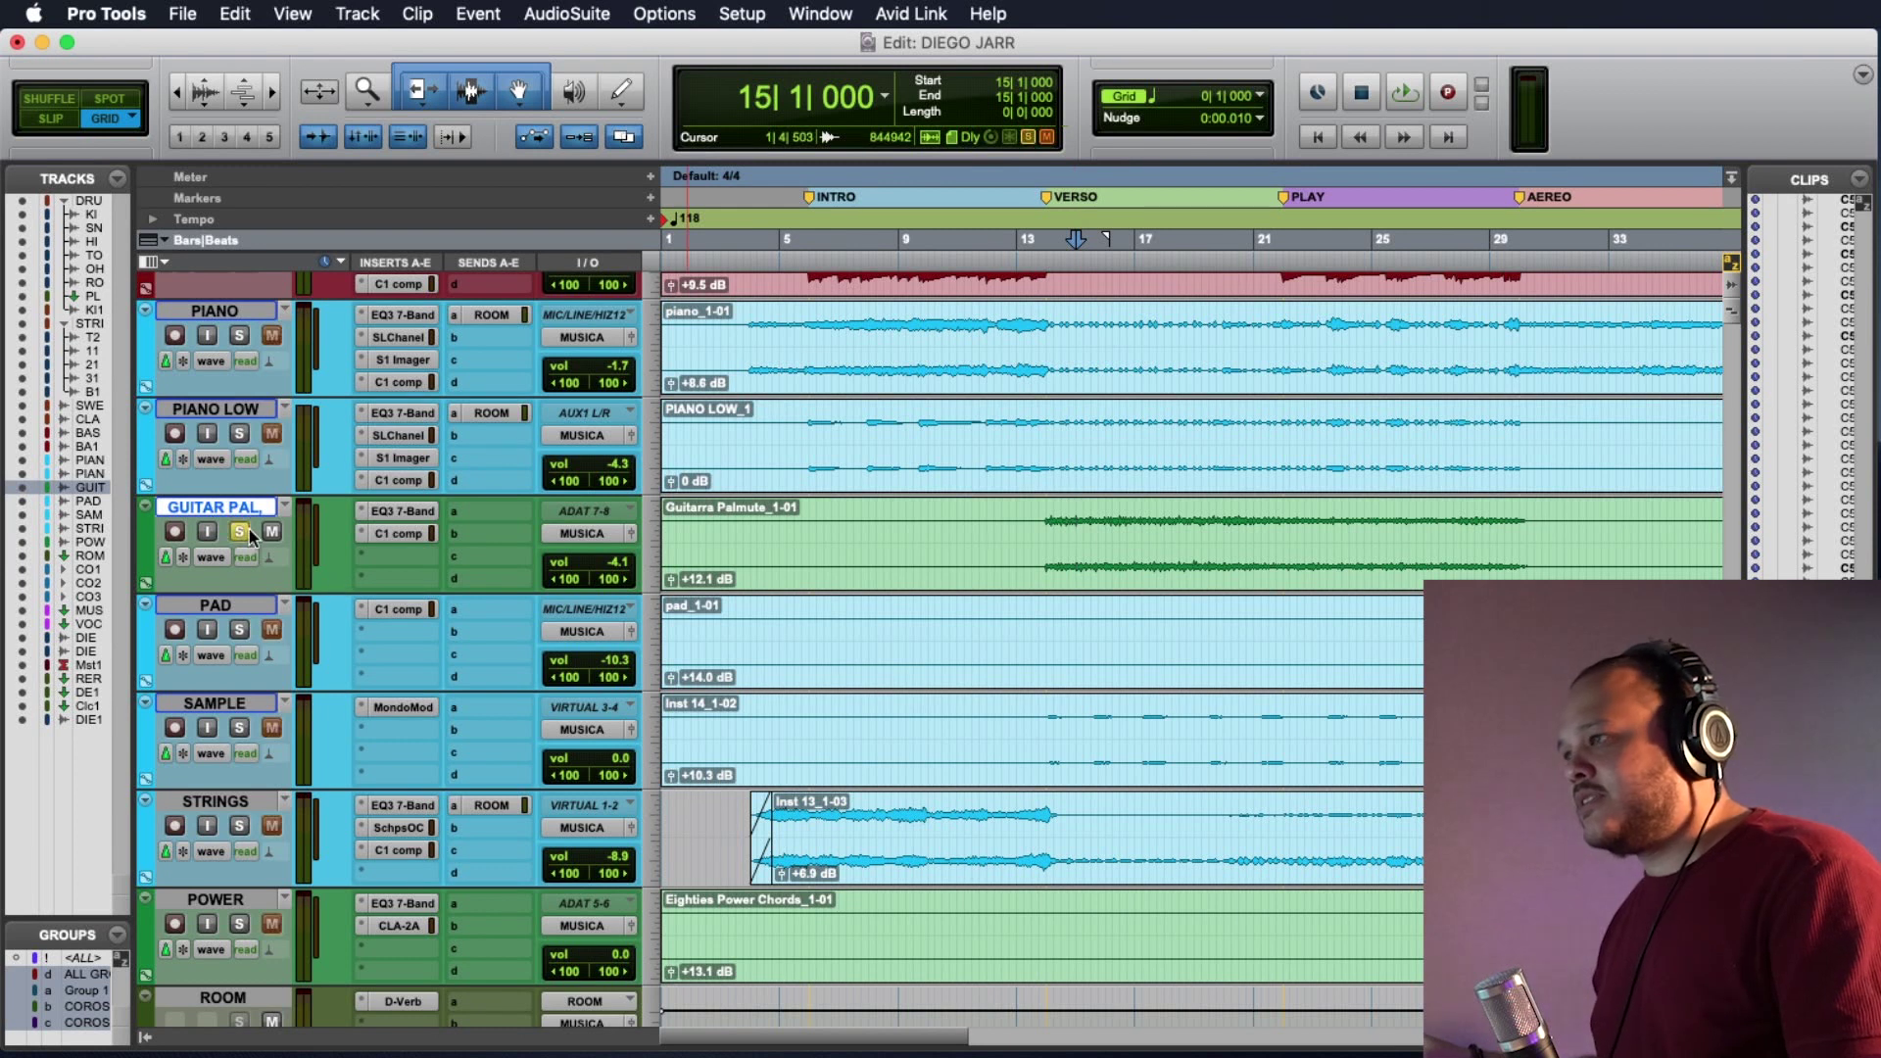
{"action": "key", "text": "space"}
Solo the PAD and SAMPLE tracks and play SAMPLE alone from bar 15 beat 3.
{"action": "left_click", "coordinate": [239, 629]}
{"action": "left_click", "coordinate": [239, 726]}
{"action": "key", "text": "space"}
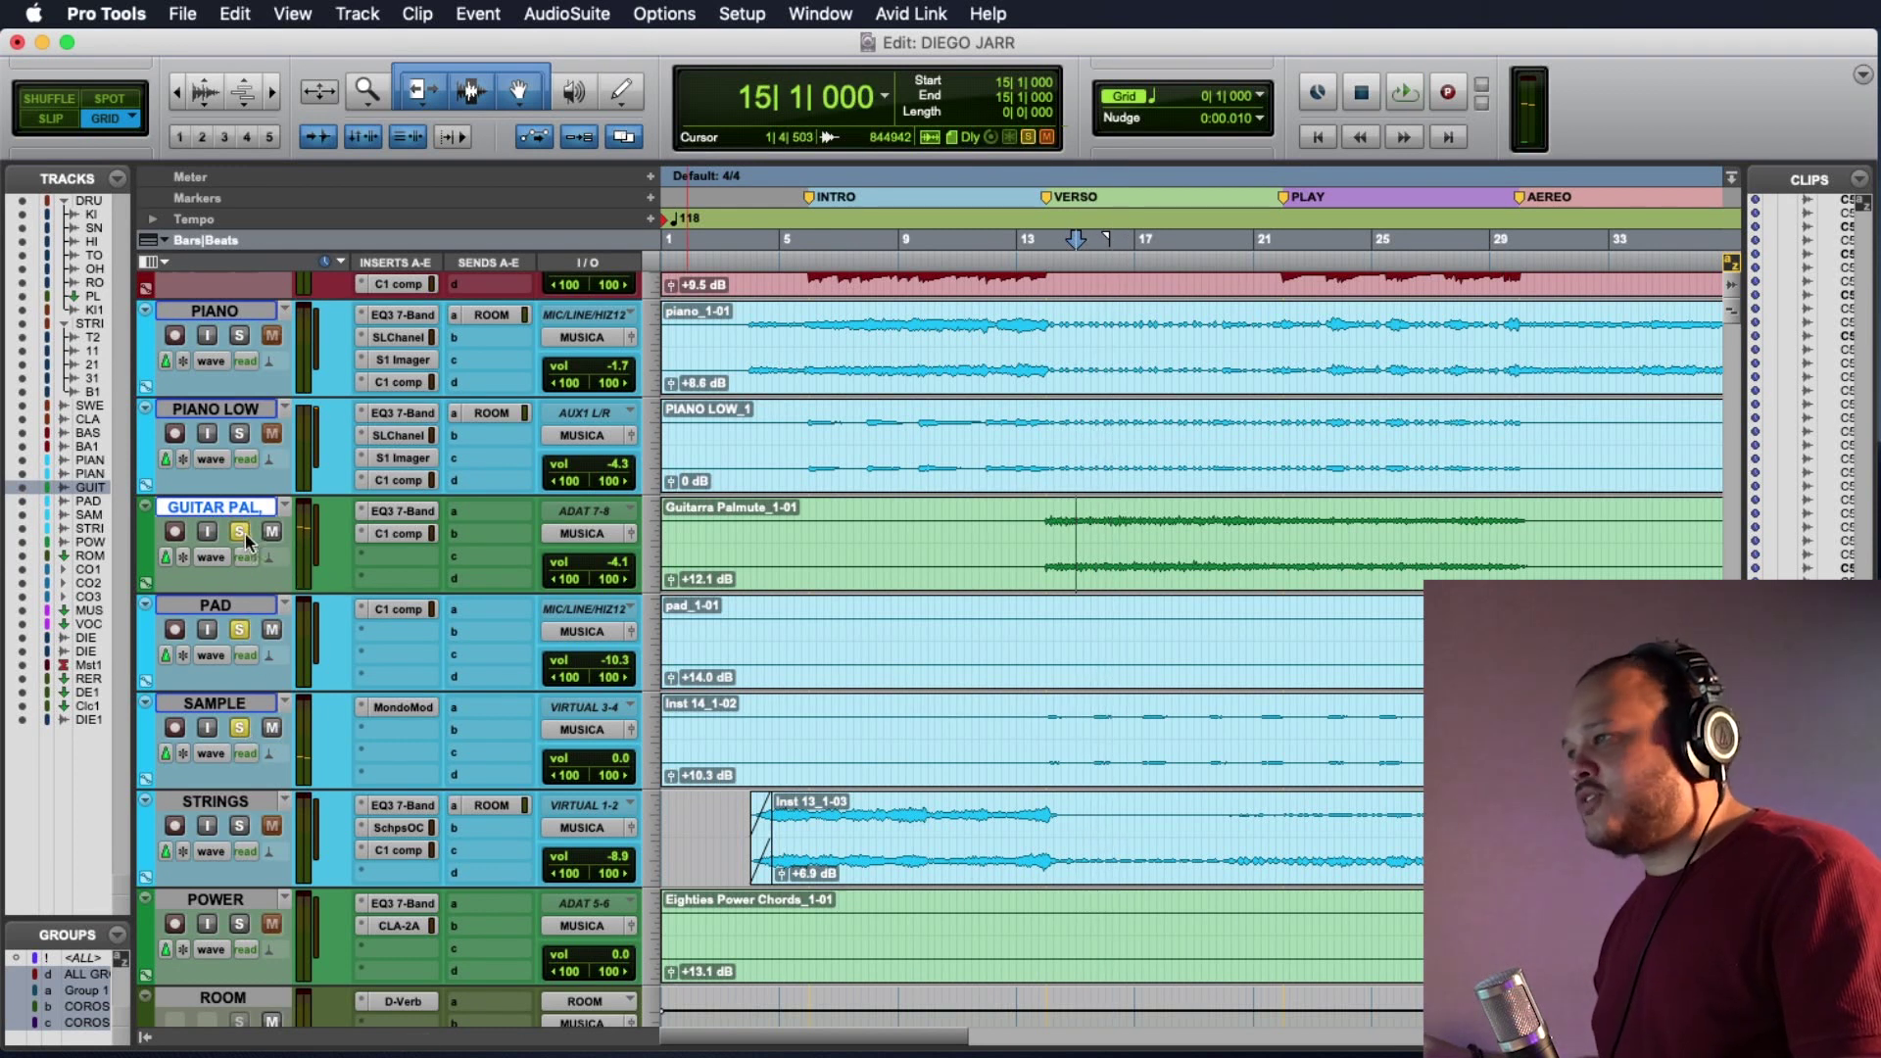
{"action": "left_click", "coordinate": [1091, 718]}
{"action": "key", "text": "space"}
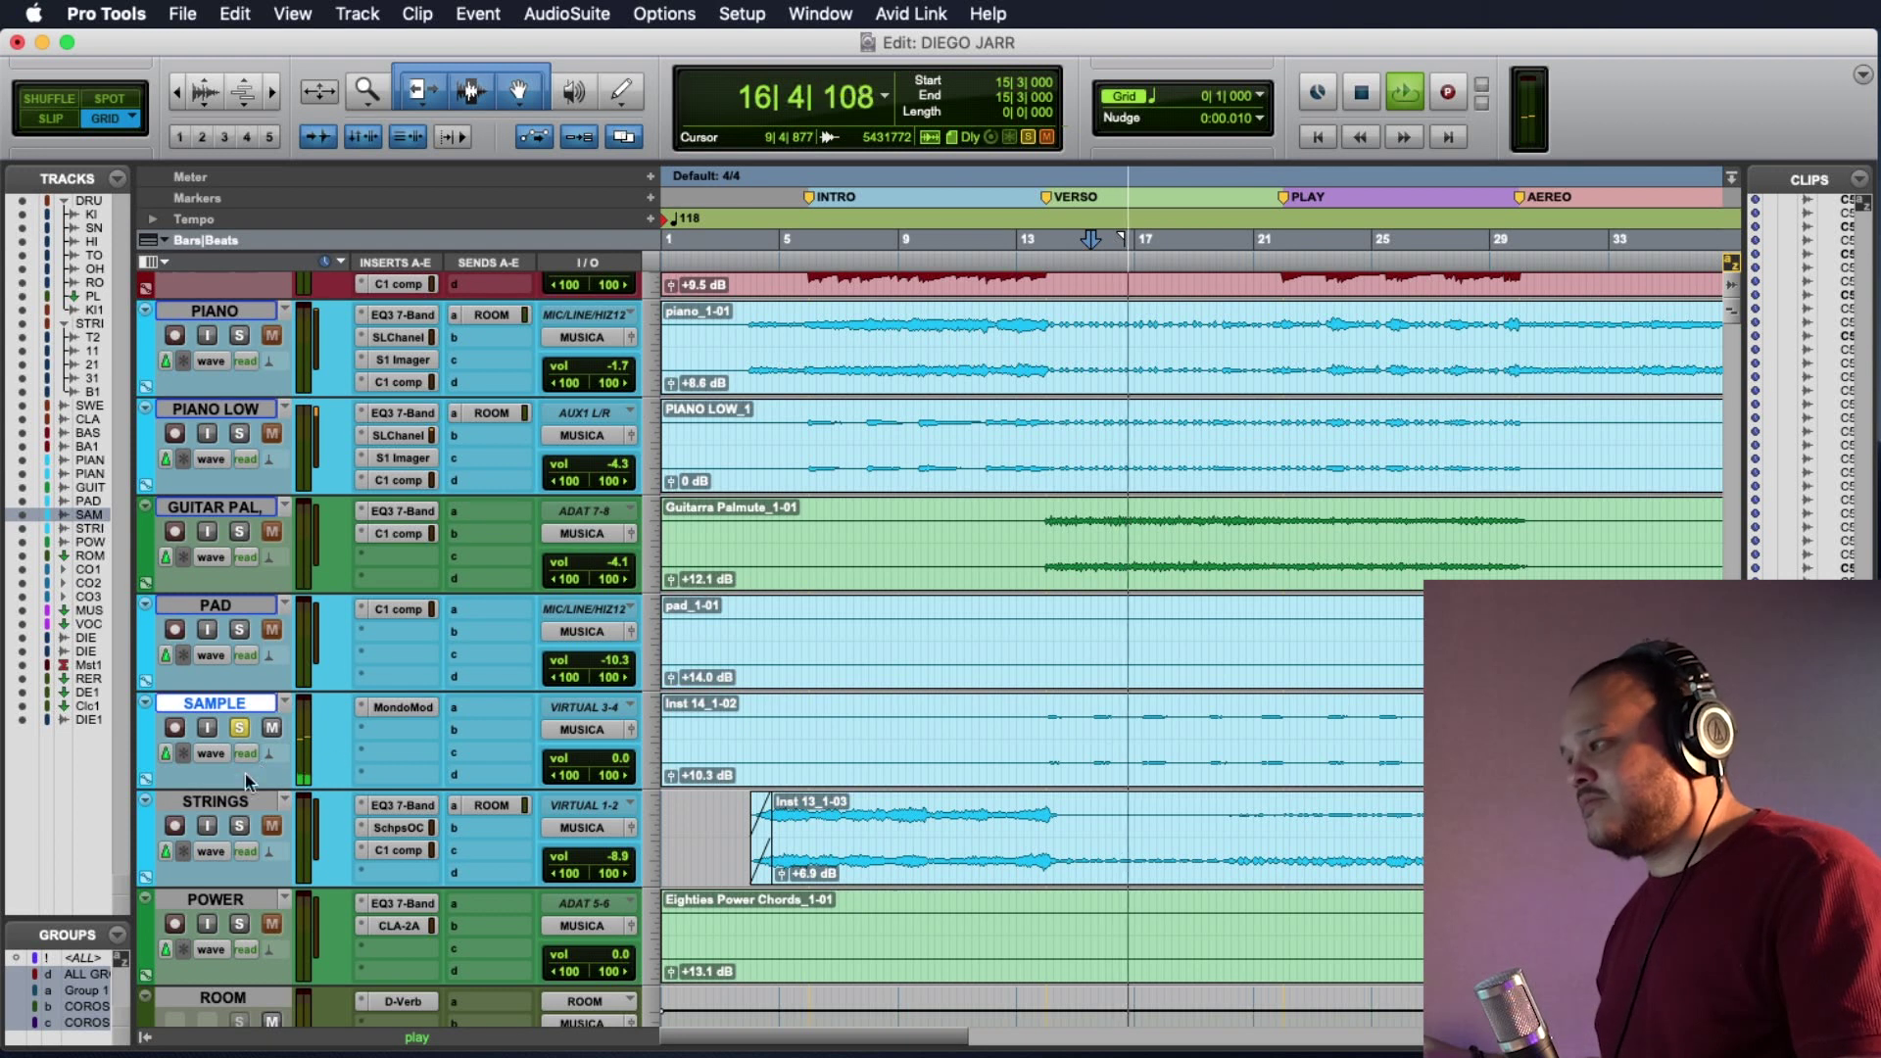
Solo the STRINGS track in place of SAMPLE and listen to it from bar 15 beat 3.
{"action": "left_click", "coordinate": [239, 826]}
{"action": "key", "text": "space"}
{"action": "key", "text": "space"}
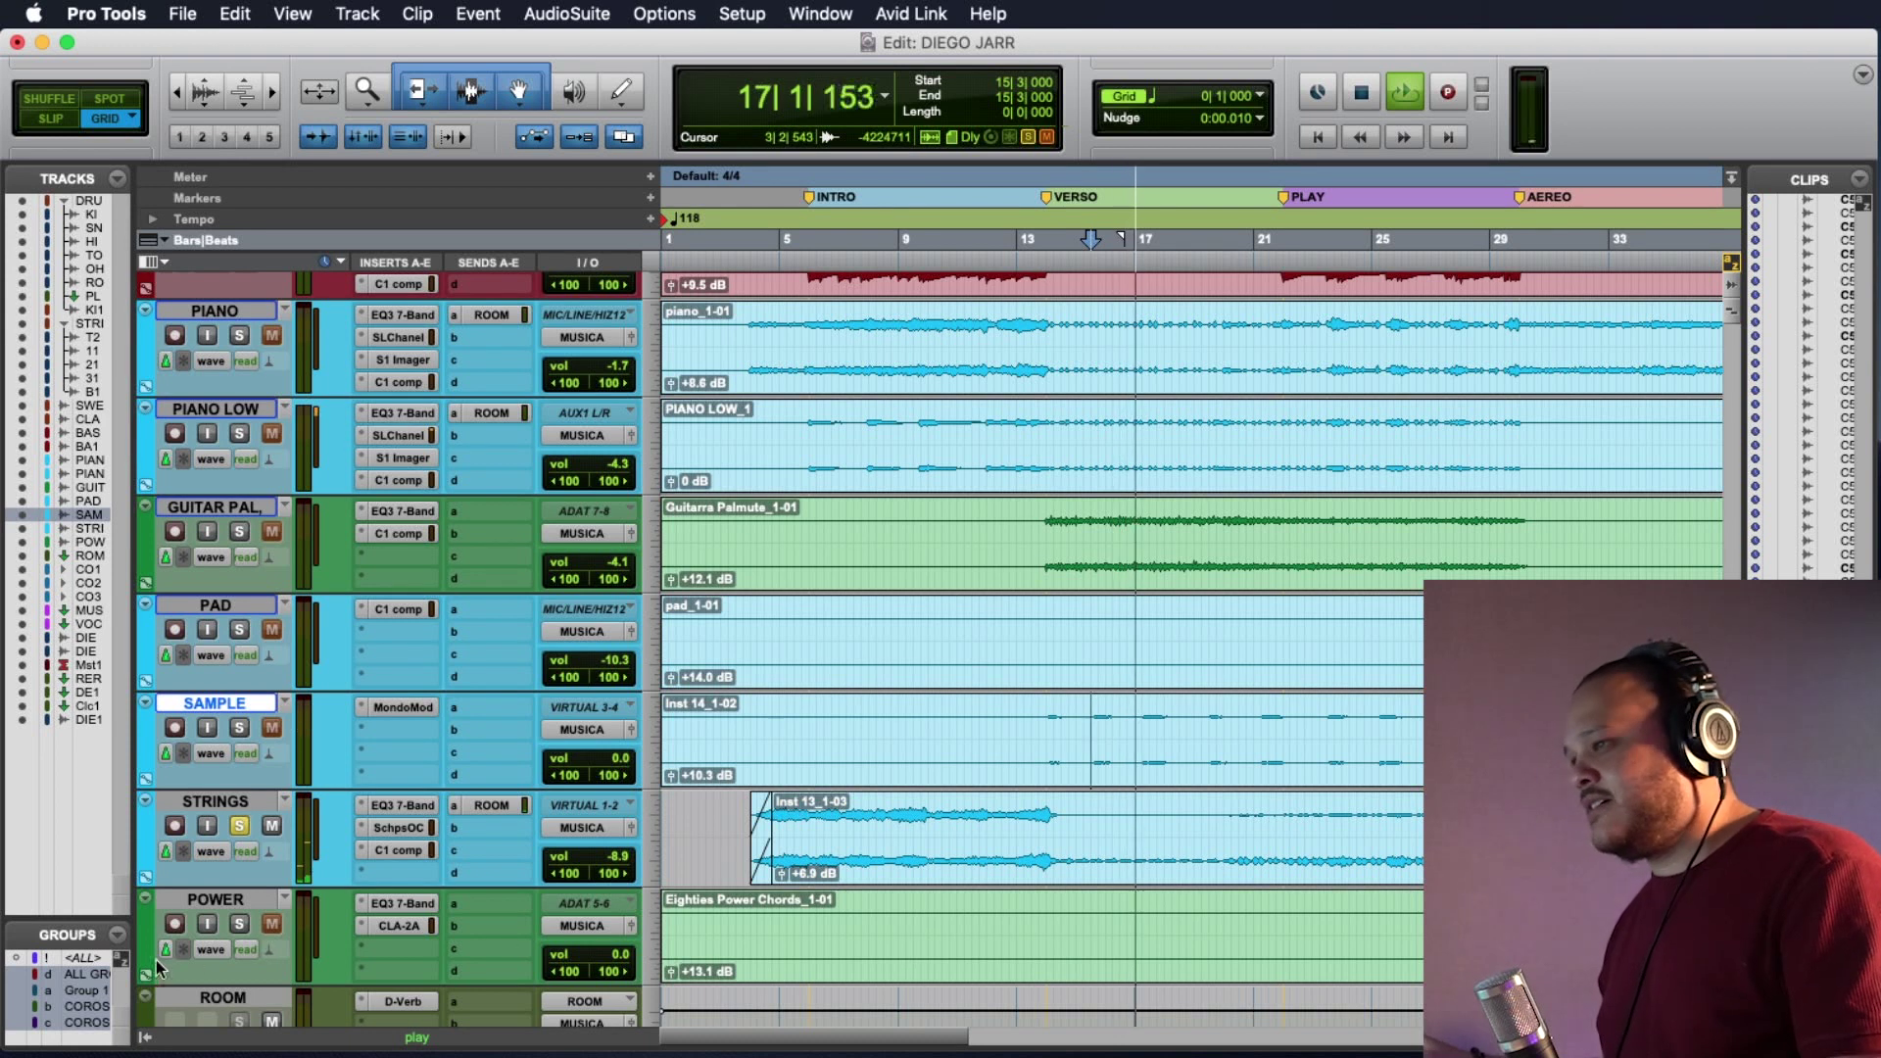
Listen to the POWER track soloed from bar 47 beat 3, stop playback and clear its solo.
{"action": "key", "text": "super+bracketleft"}
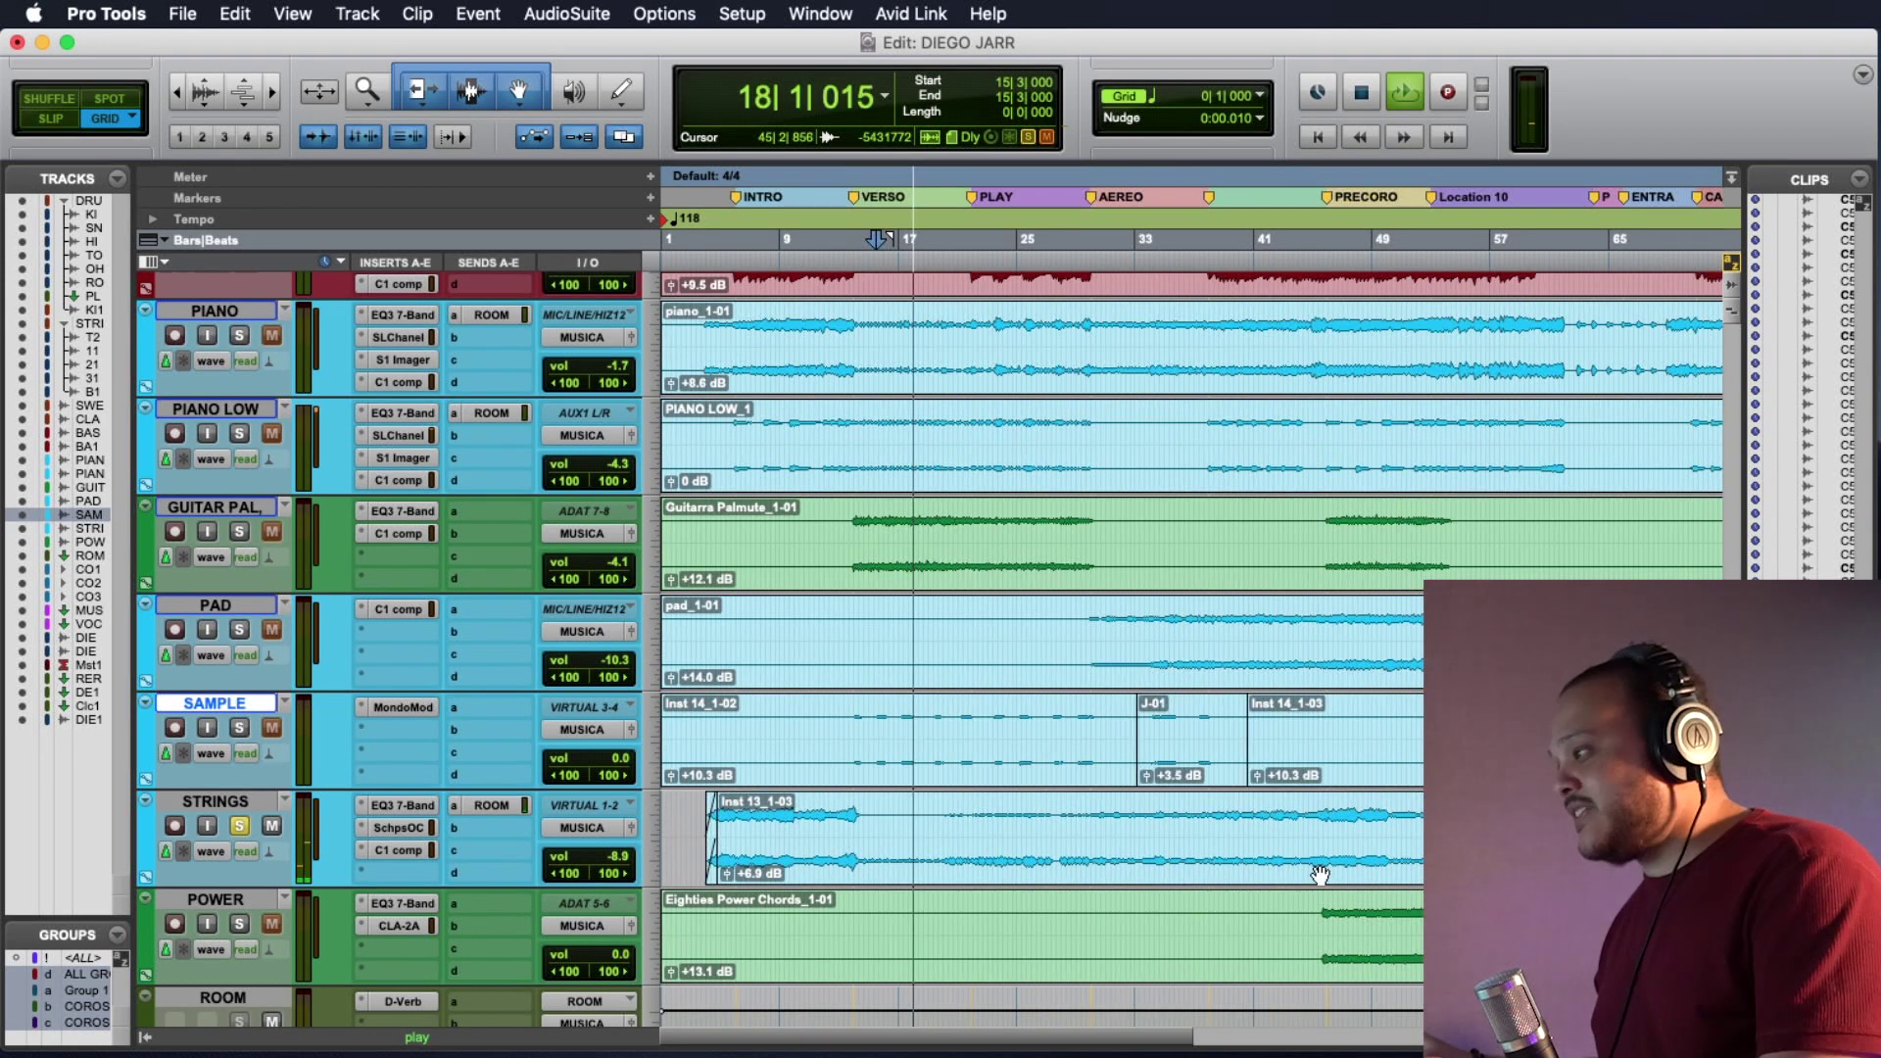
{"action": "left_click", "coordinate": [1349, 911]}
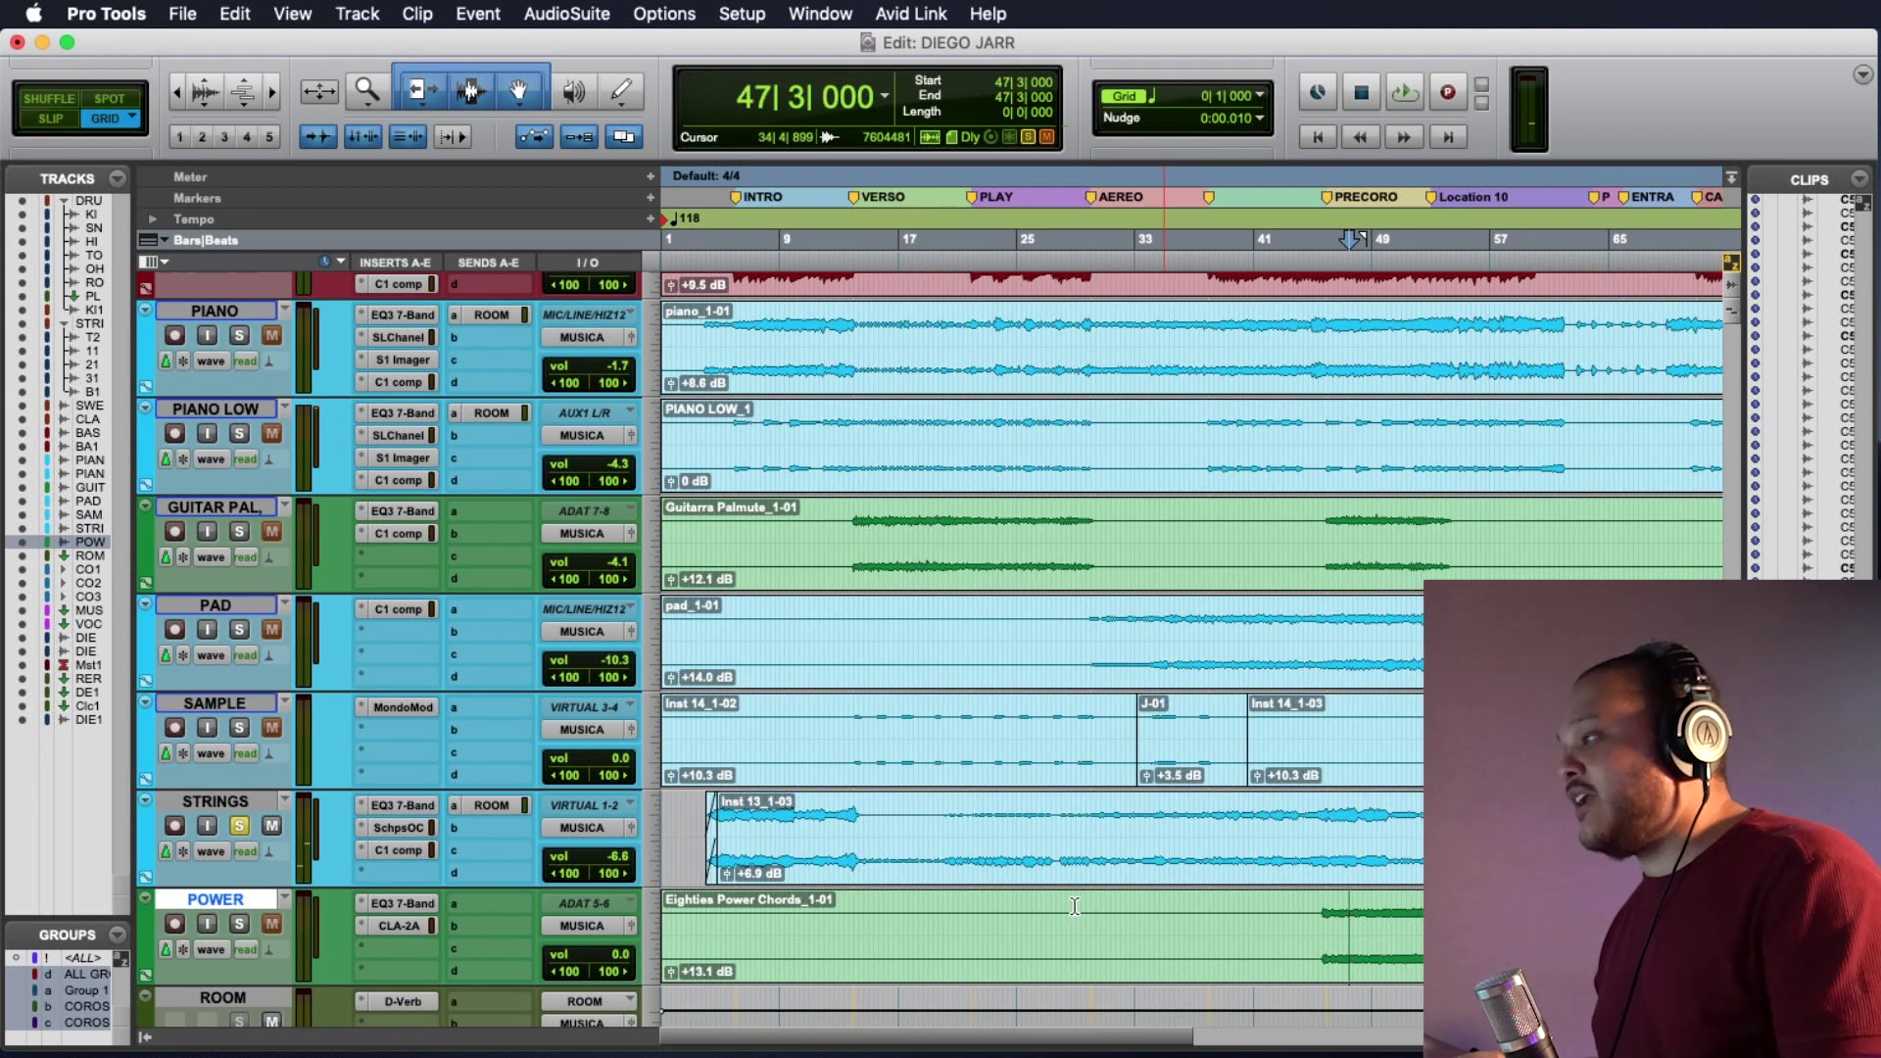
{"action": "left_click", "coordinate": [238, 923], "text": "super"}
{"action": "key", "text": "space"}
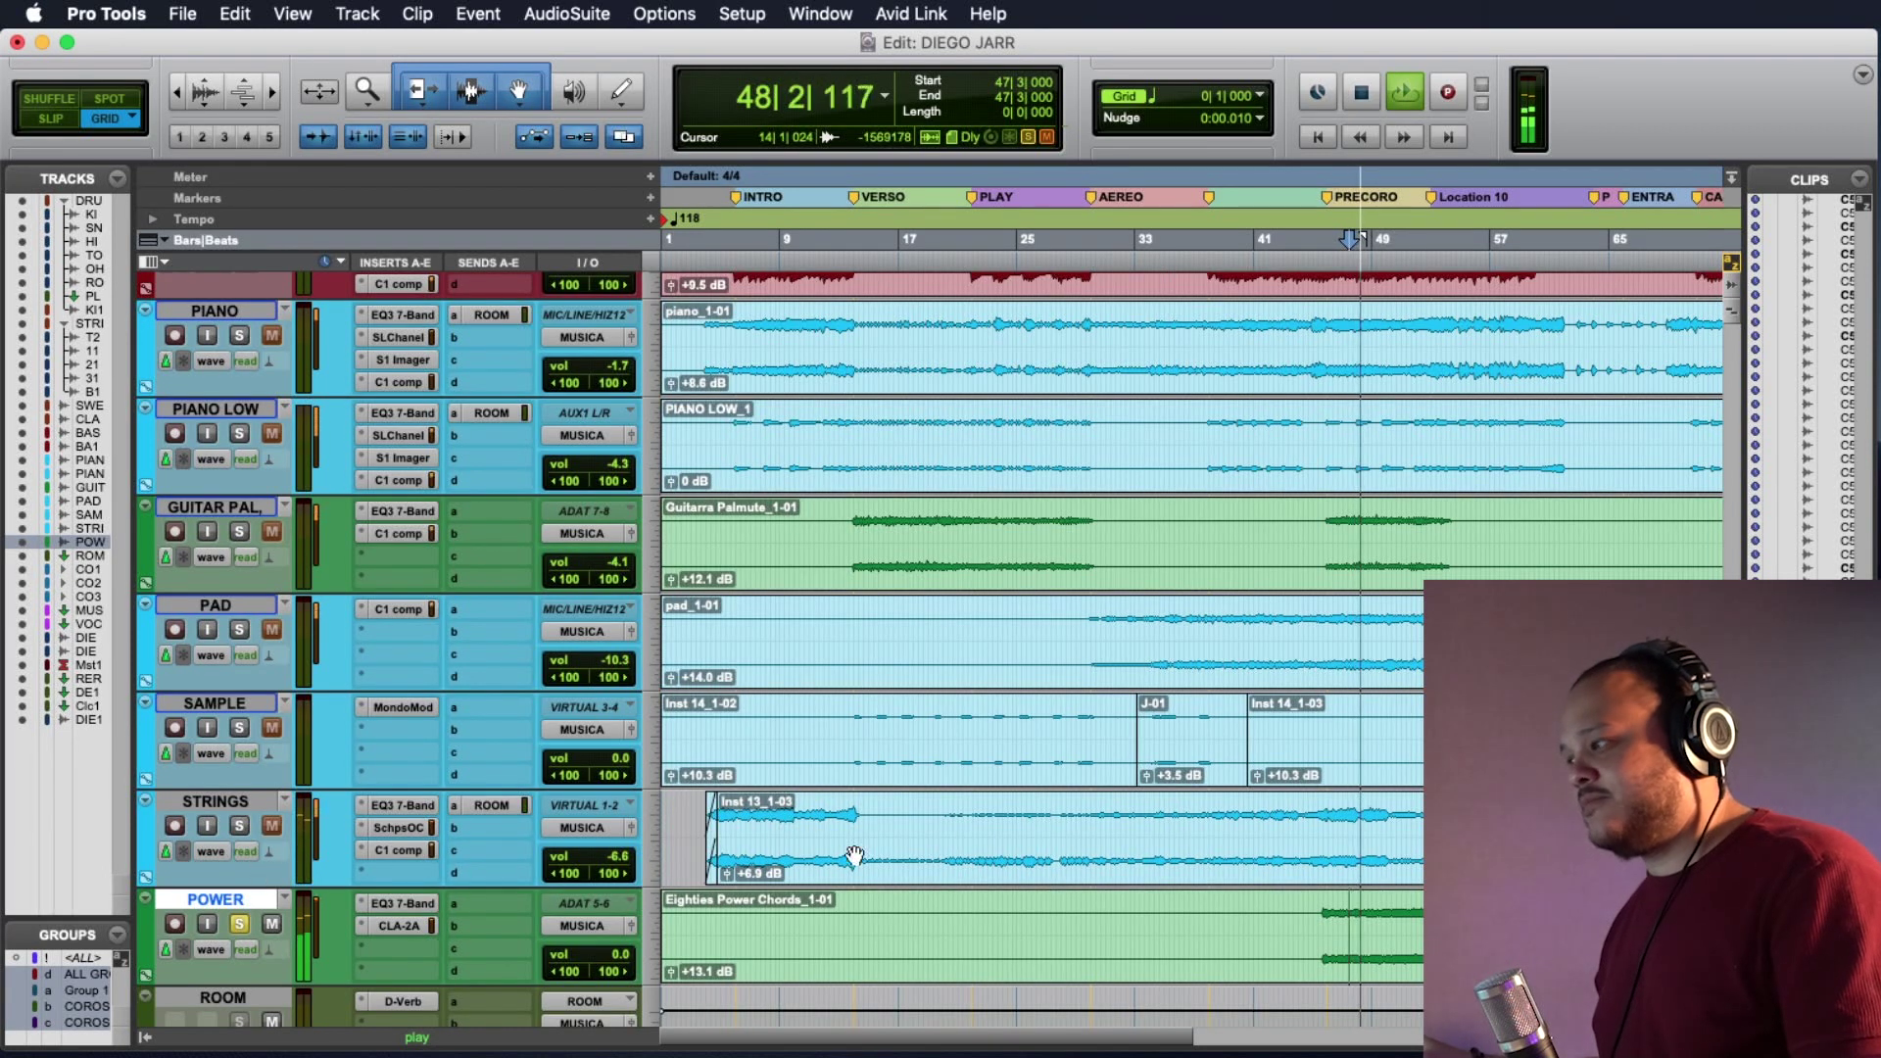
{"action": "scroll", "coordinate": [854, 856], "scroll_direction": "down", "scroll_amount": 3}
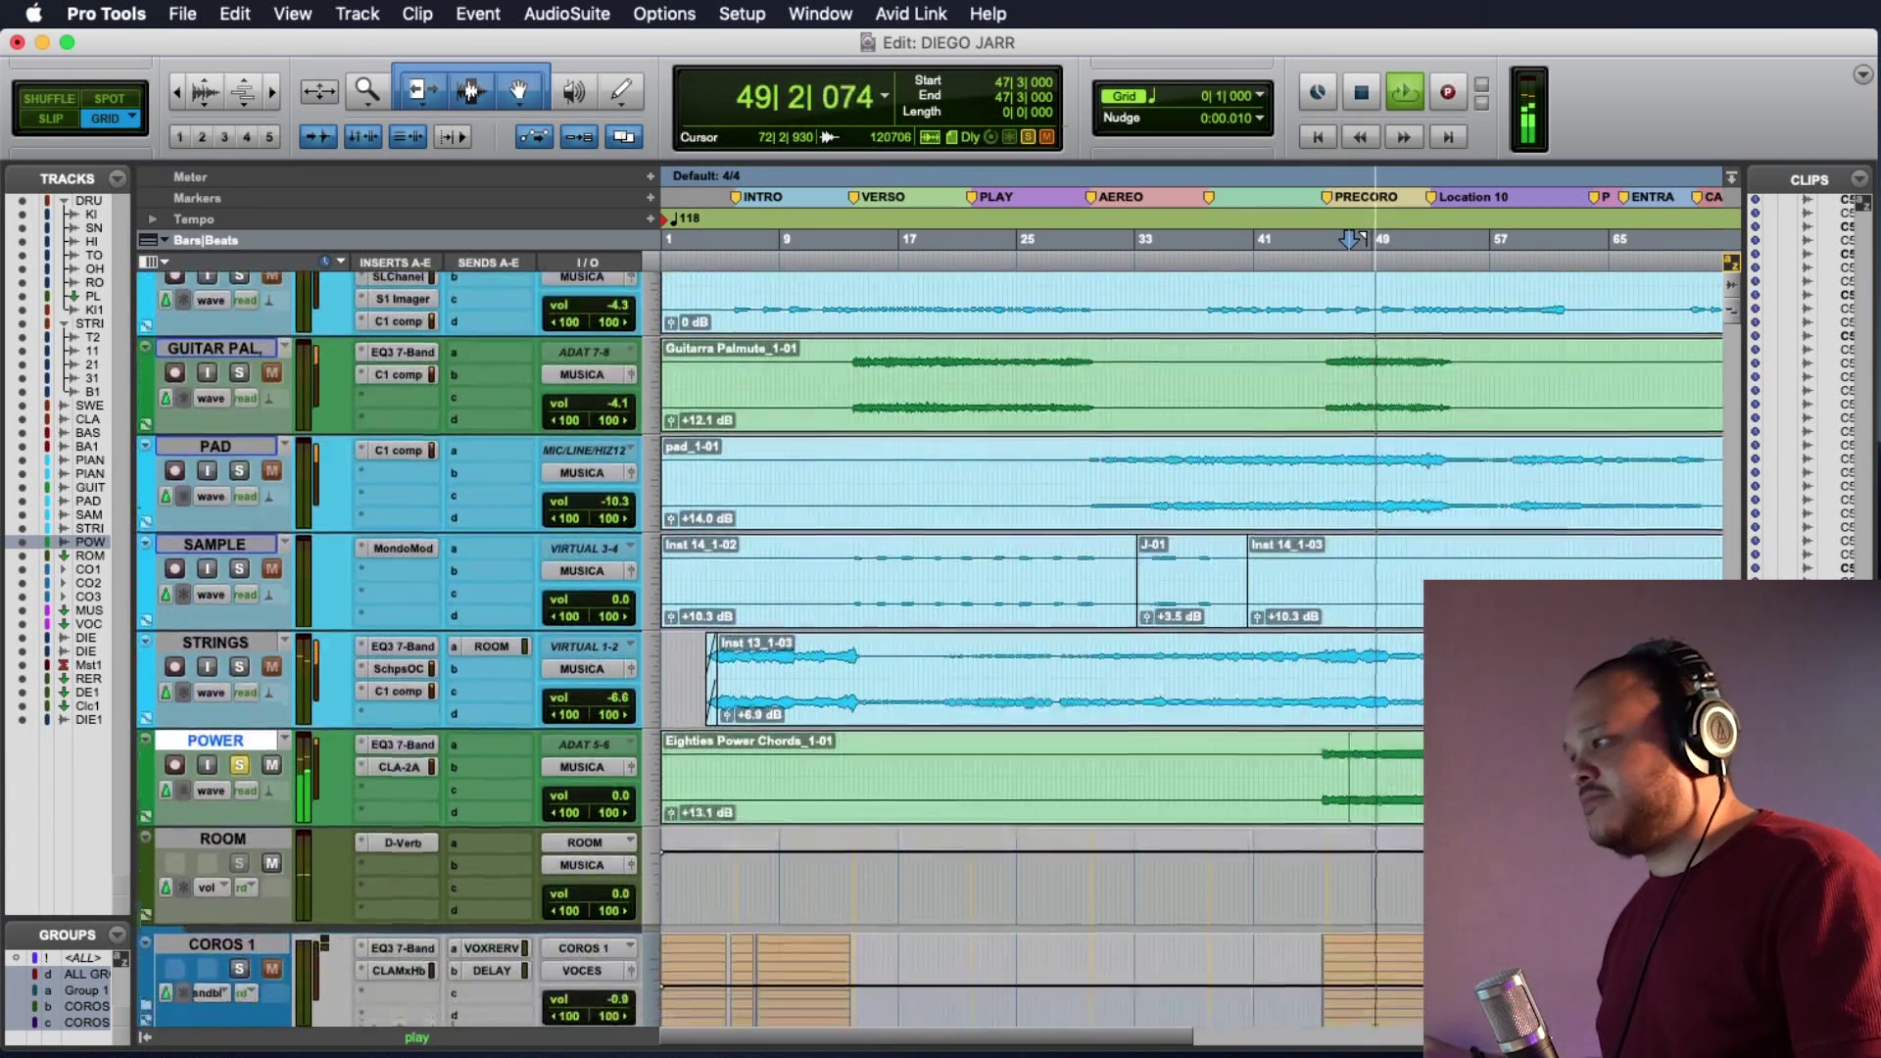
{"action": "scroll", "coordinate": [545, 739], "scroll_direction": "down", "scroll_amount": 2}
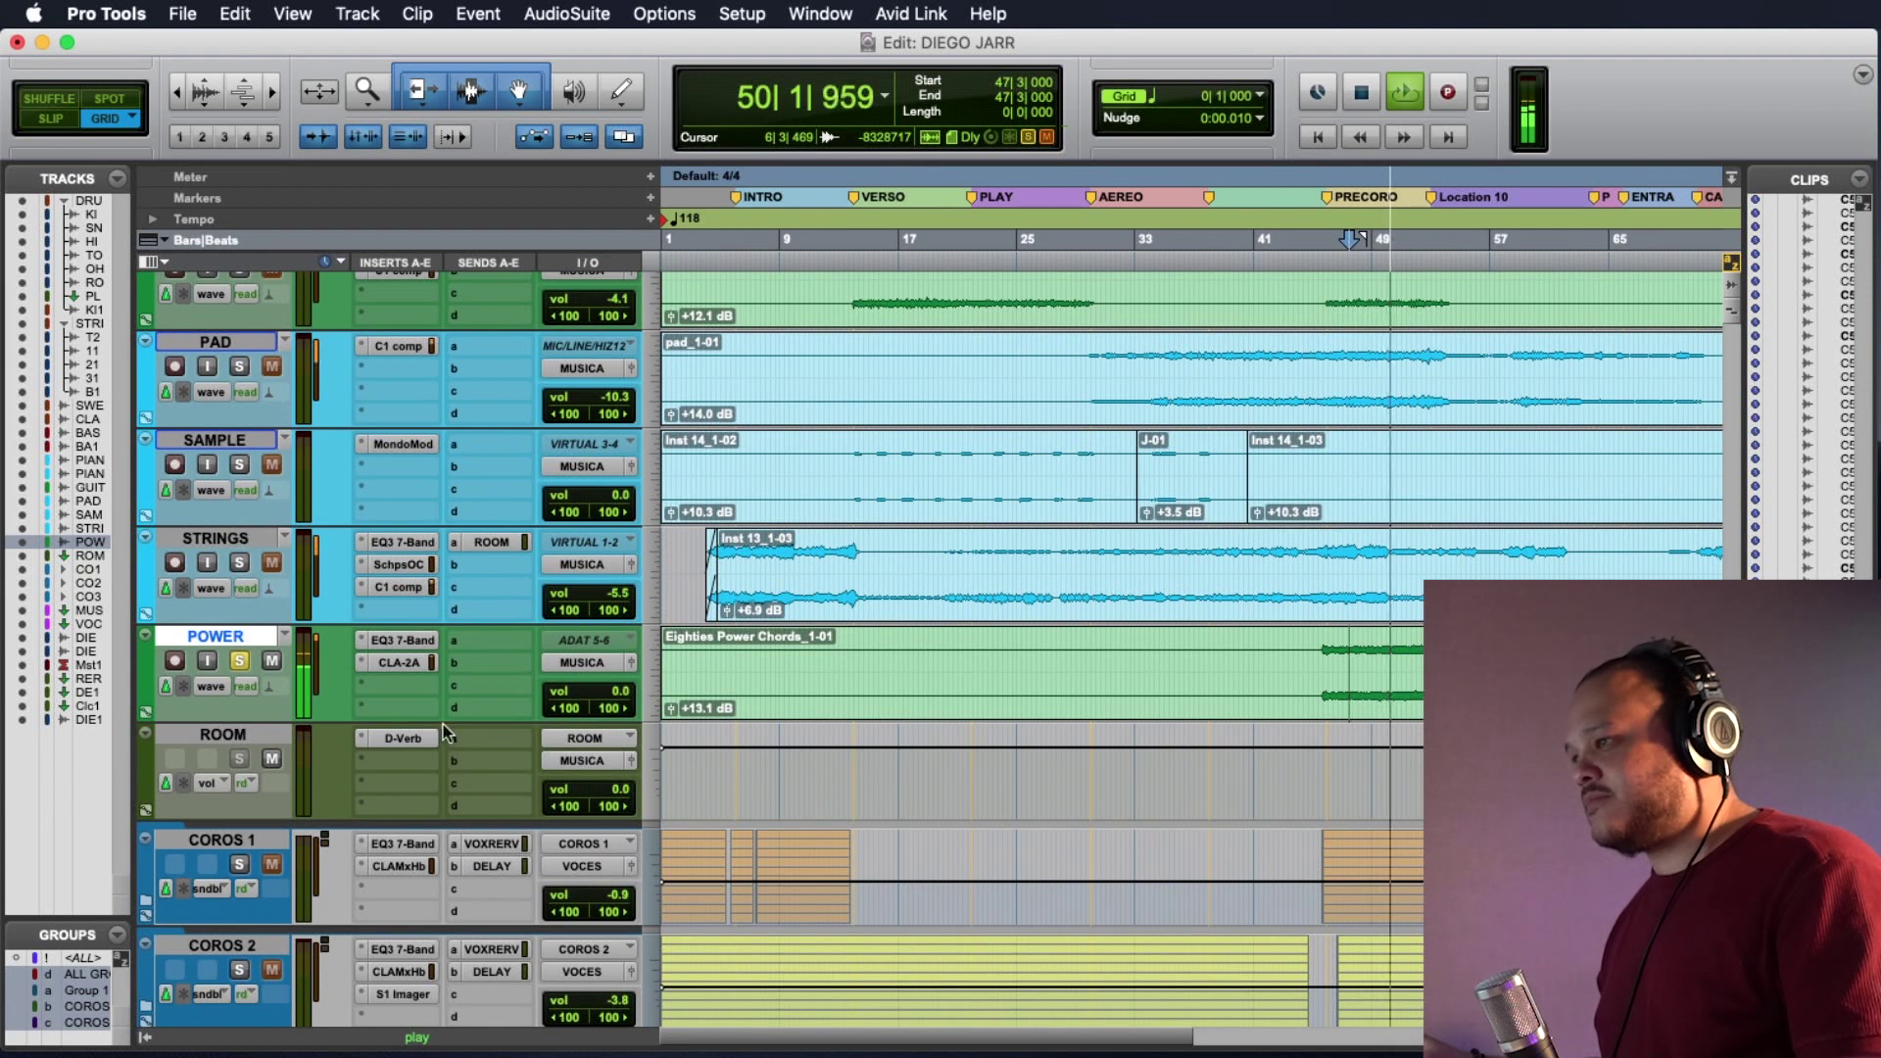
{"action": "key", "text": "space"}
{"action": "left_click", "coordinate": [240, 660]}
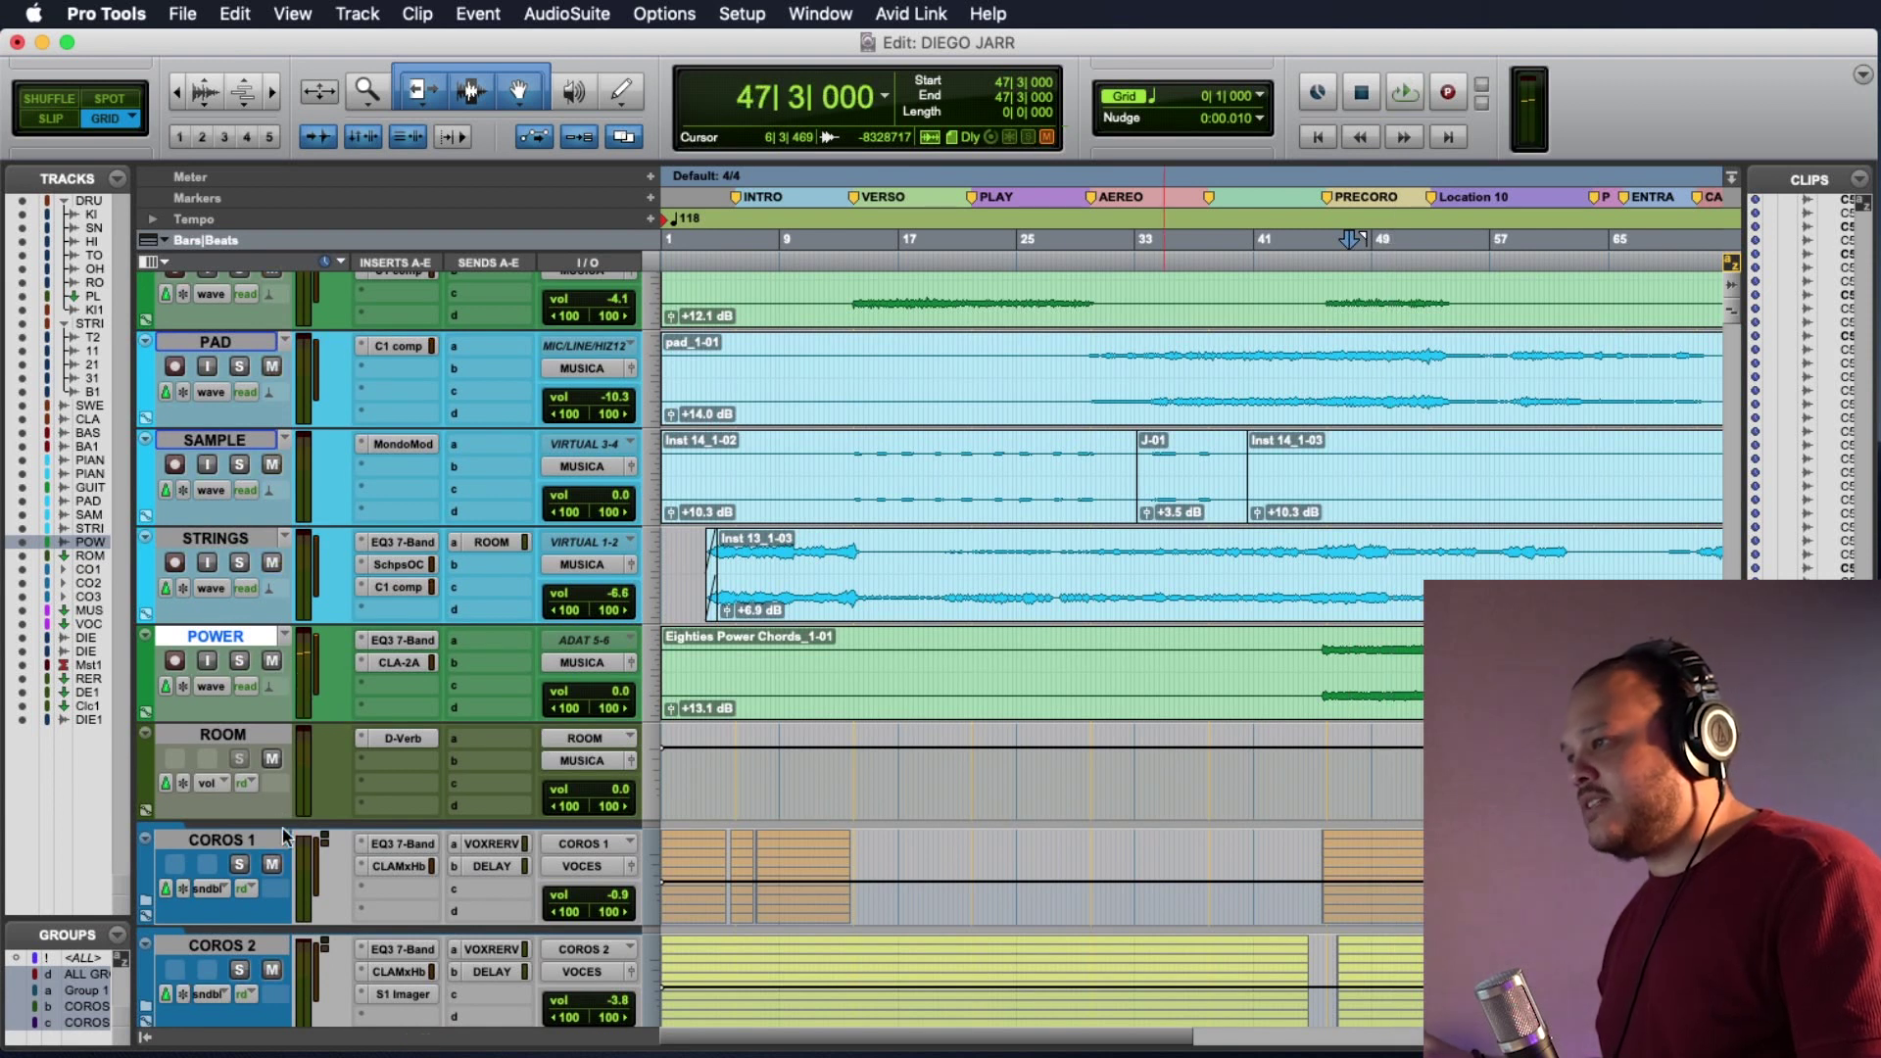
Play the mix from bar 45 beat 3, just before the PRECORO section, then stop playback.
{"action": "scroll", "coordinate": [979, 637], "scroll_direction": "down", "scroll_amount": 9}
{"action": "left_click", "coordinate": [1322, 626]}
{"action": "key", "text": "space"}
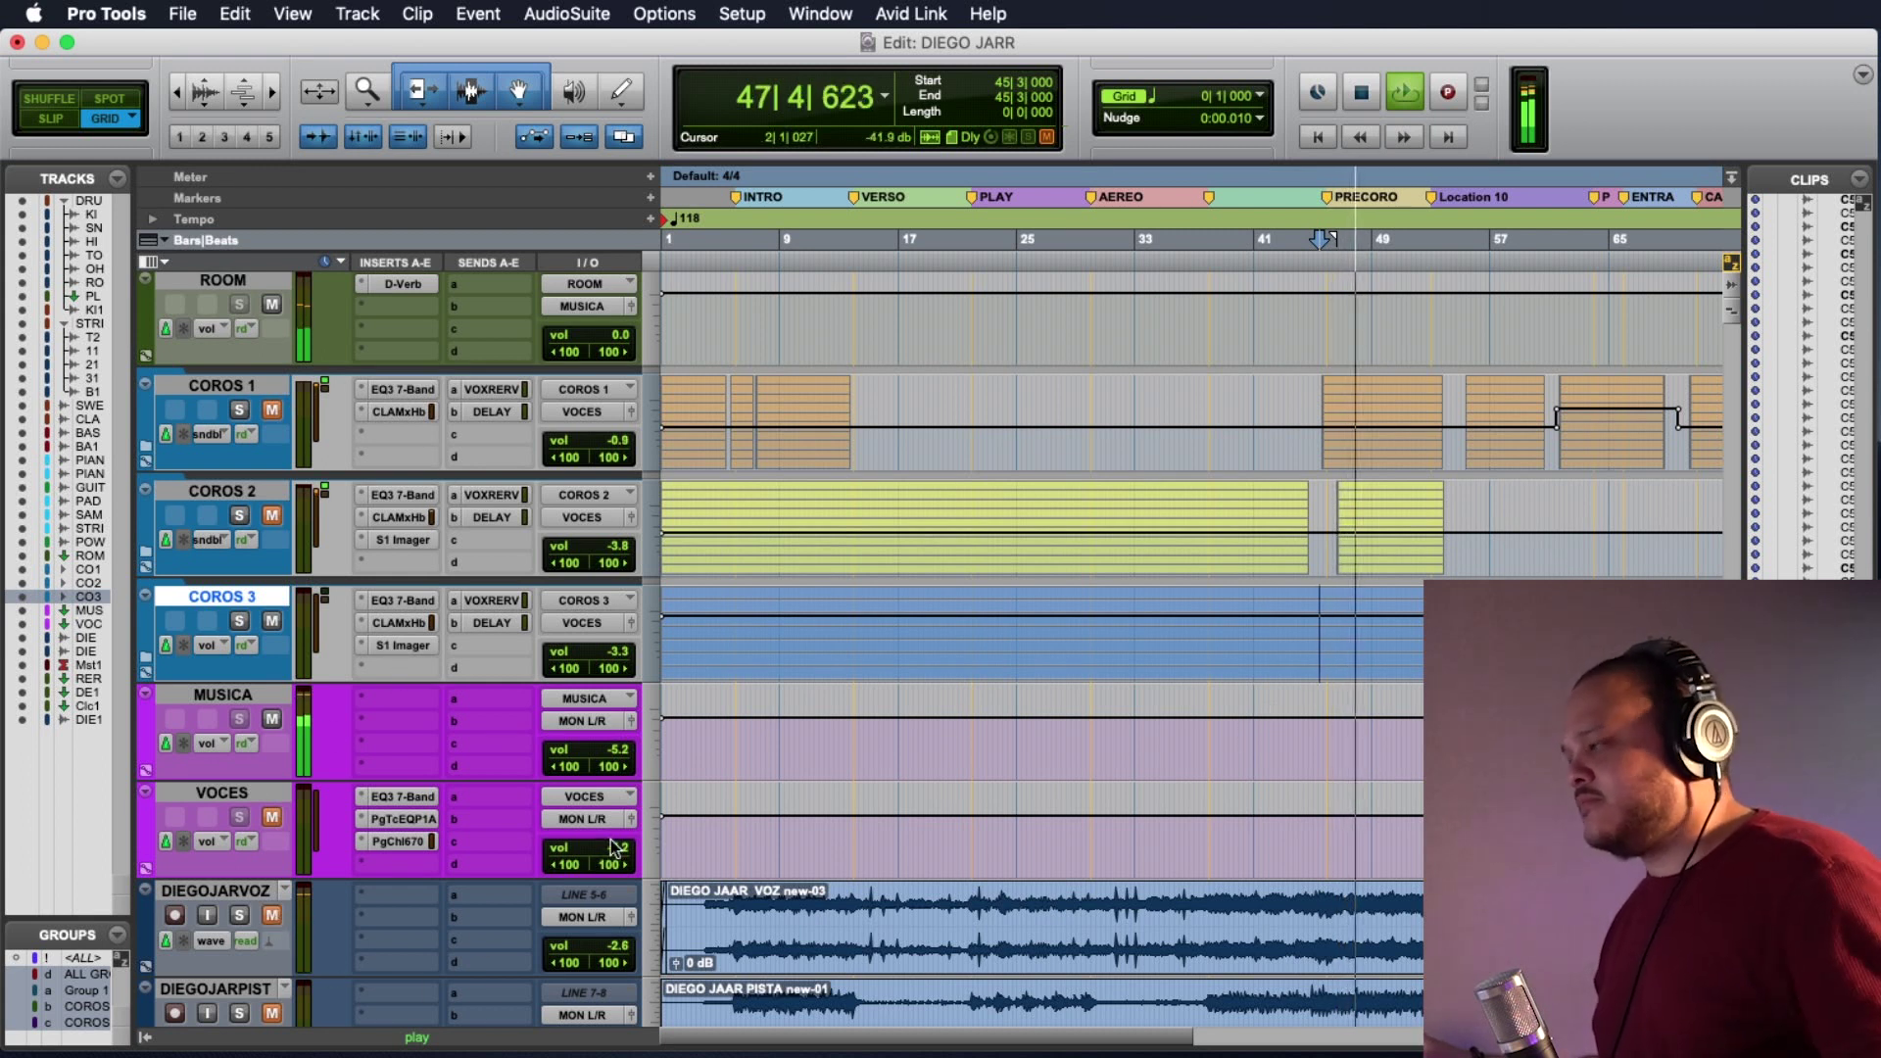
{"action": "scroll", "coordinate": [1323, 238], "scroll_direction": "up", "scroll_amount": 6}
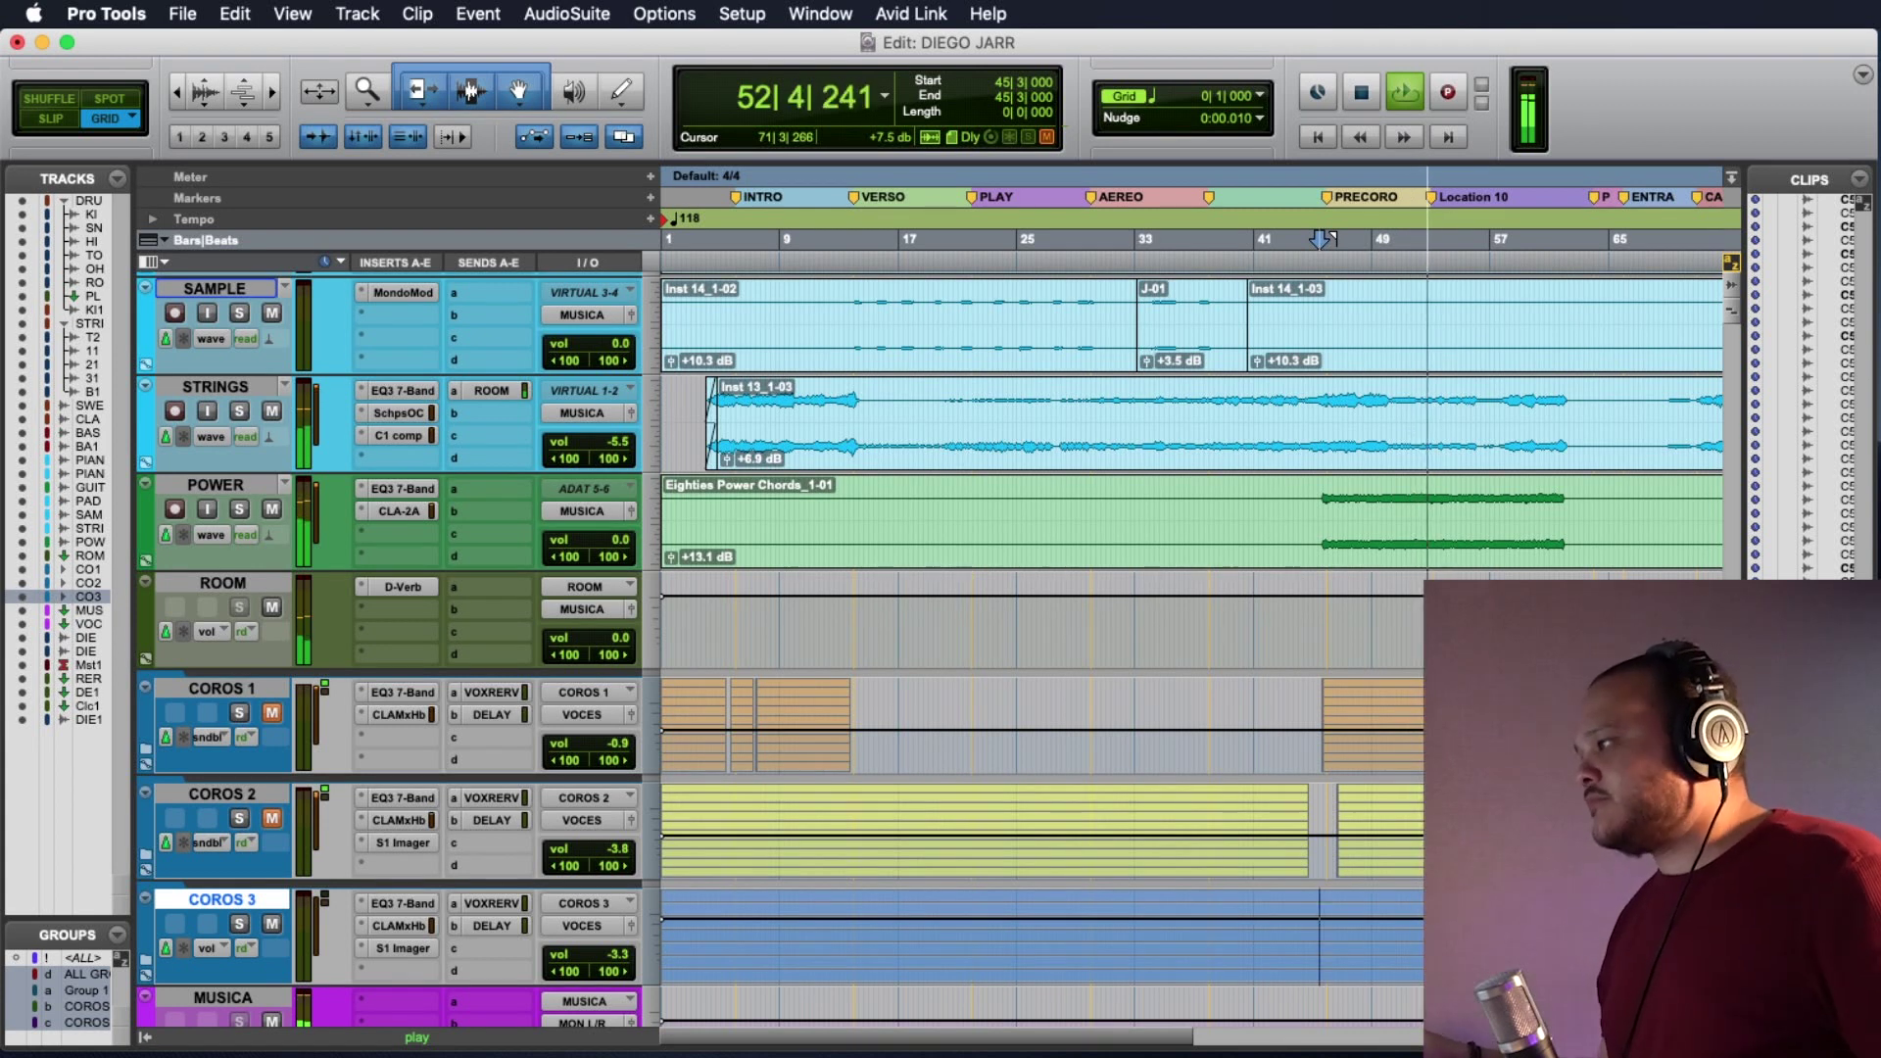
{"action": "scroll", "coordinate": [1323, 239], "scroll_direction": "up", "scroll_amount": 1}
{"action": "scroll", "coordinate": [1322, 239], "scroll_direction": "down", "scroll_amount": 1, "text": "alt"}
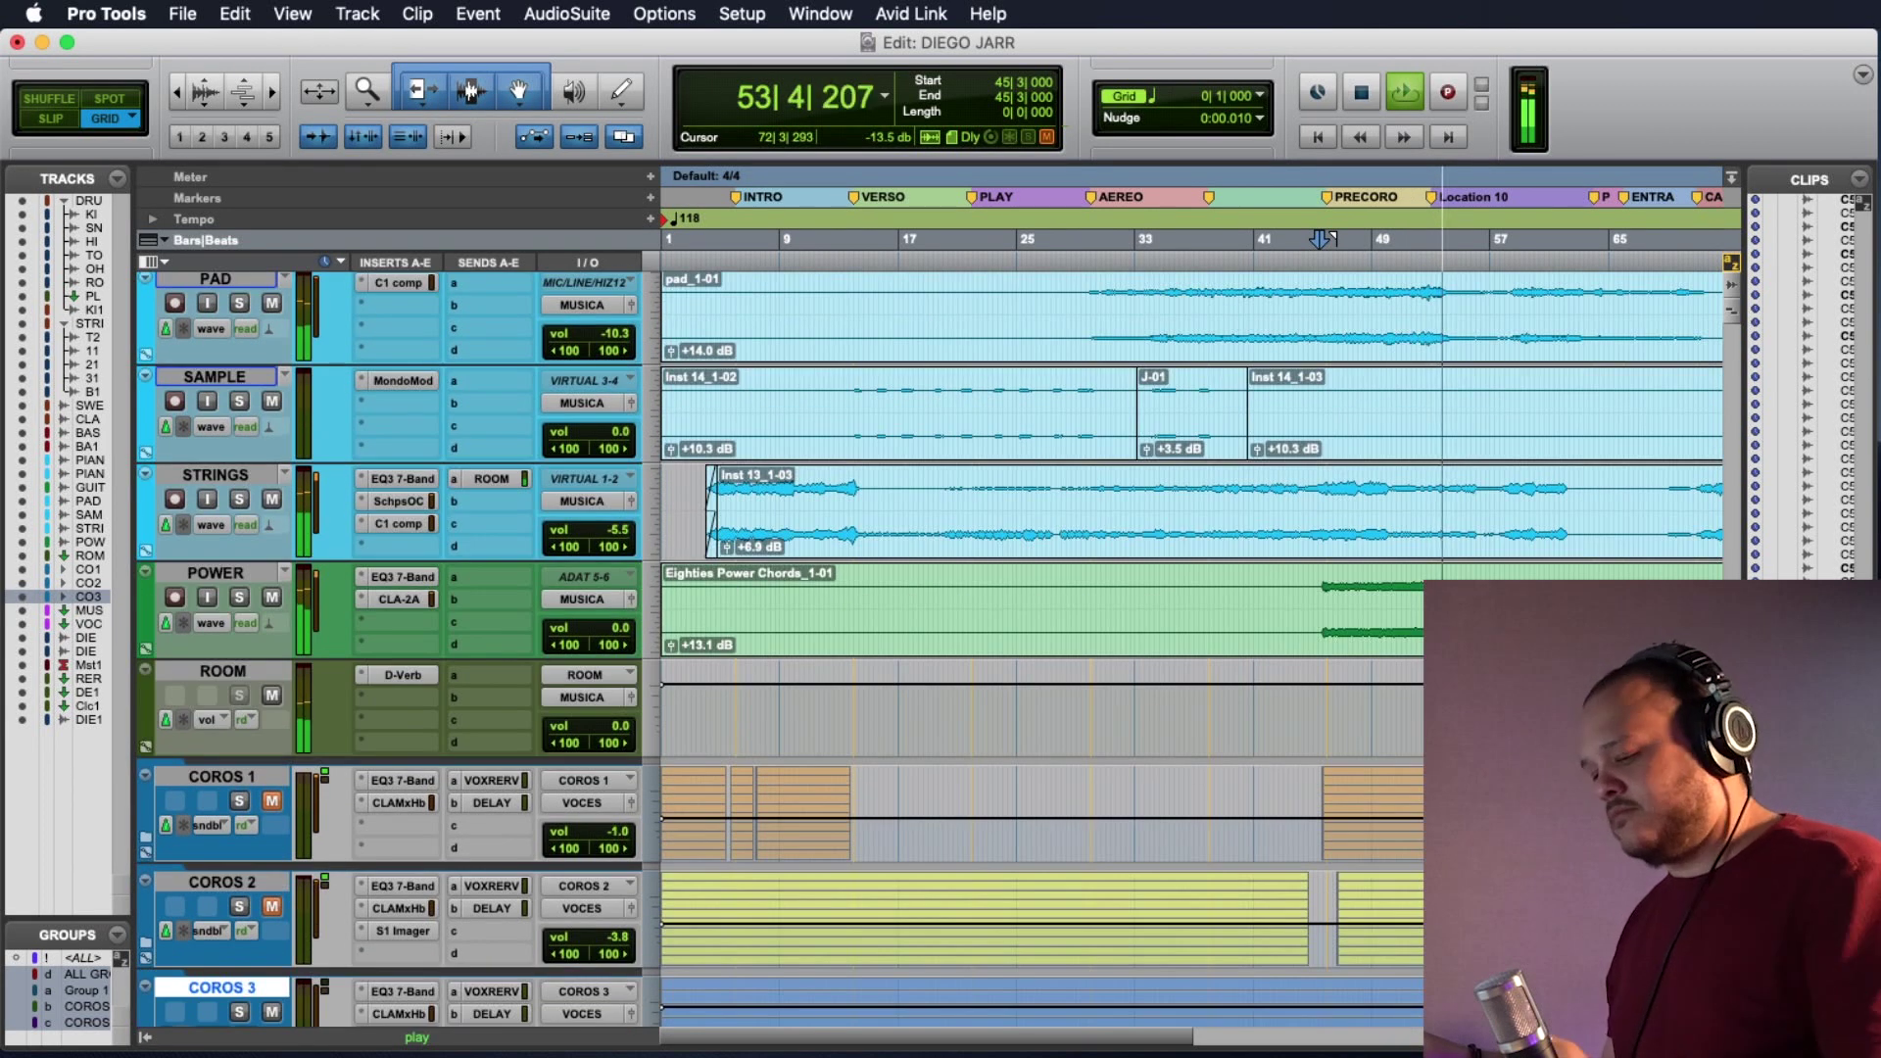
{"action": "key", "text": "space"}
Listen to the mix from bar 82 beat 2 and stop playback.
{"action": "left_click", "coordinate": [1262, 727]}
{"action": "key", "text": "space"}
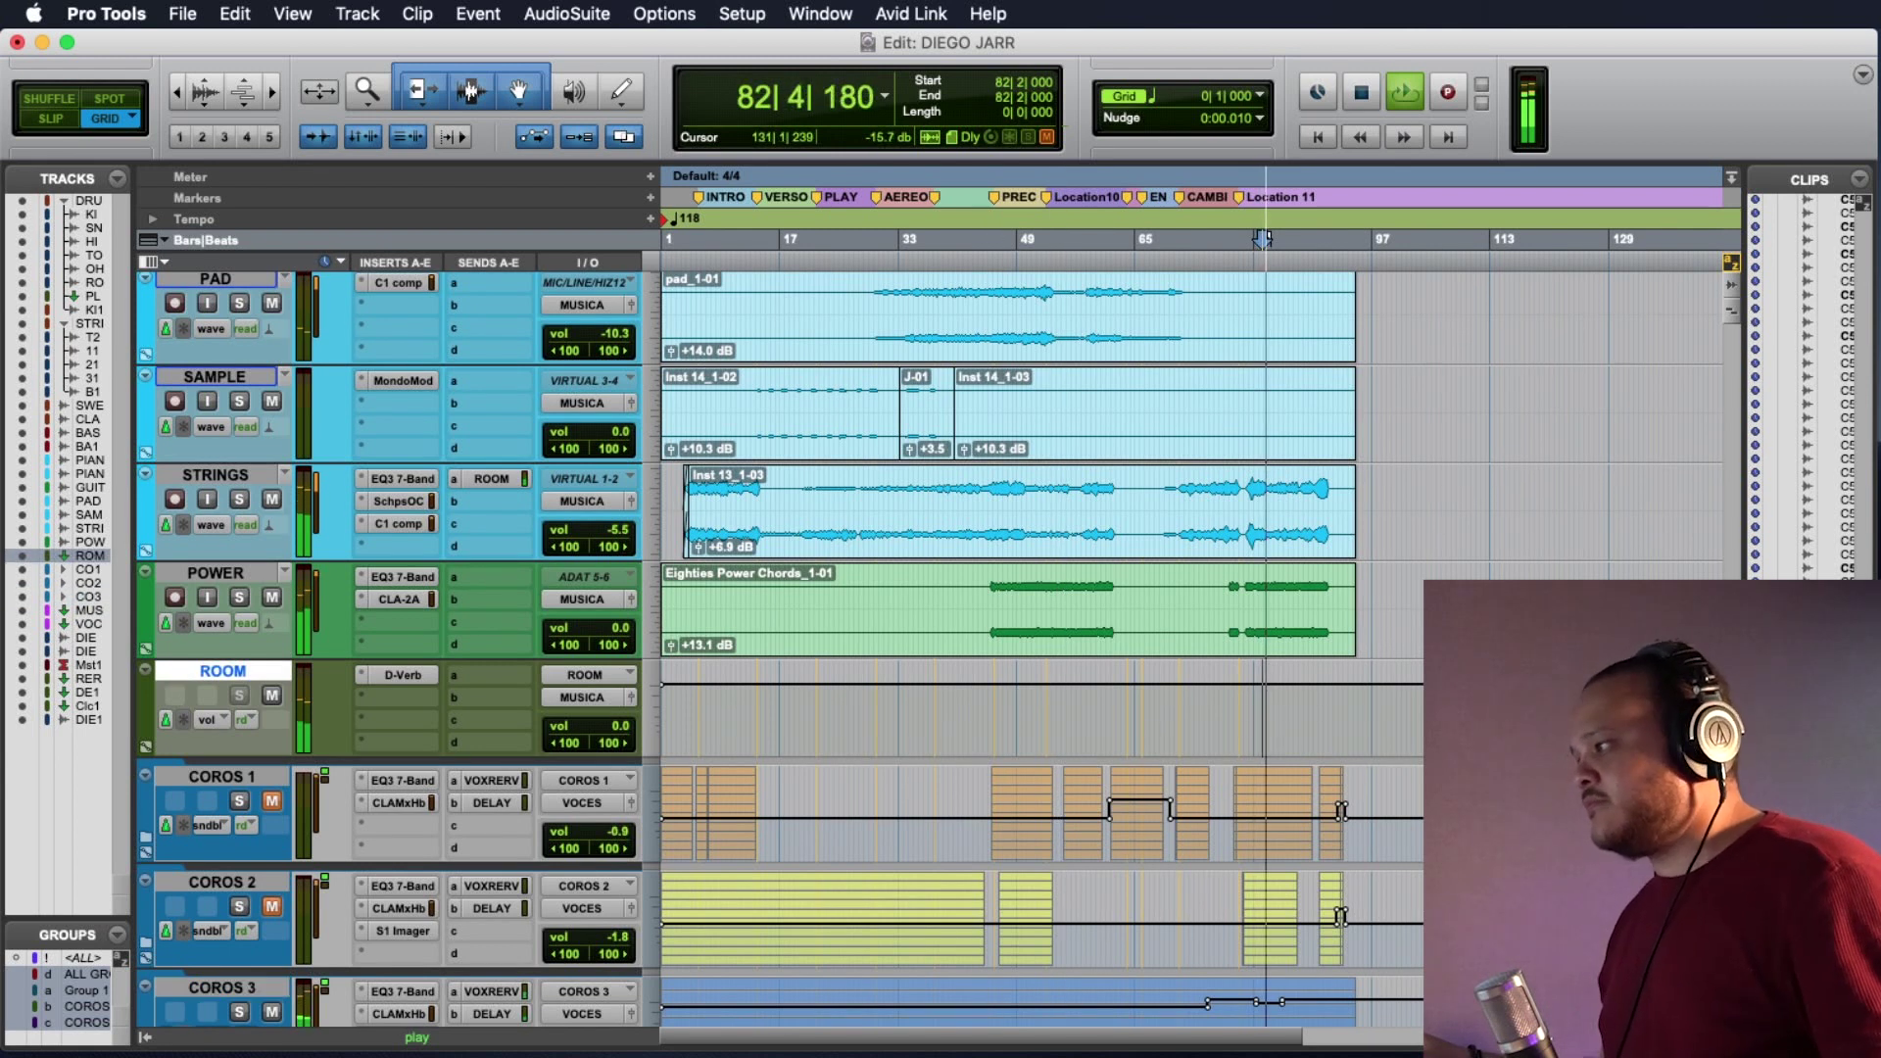
{"action": "scroll", "coordinate": [931, 647], "scroll_direction": "down", "scroll_amount": 5}
{"action": "scroll", "coordinate": [931, 647], "scroll_direction": "up", "scroll_amount": 3}
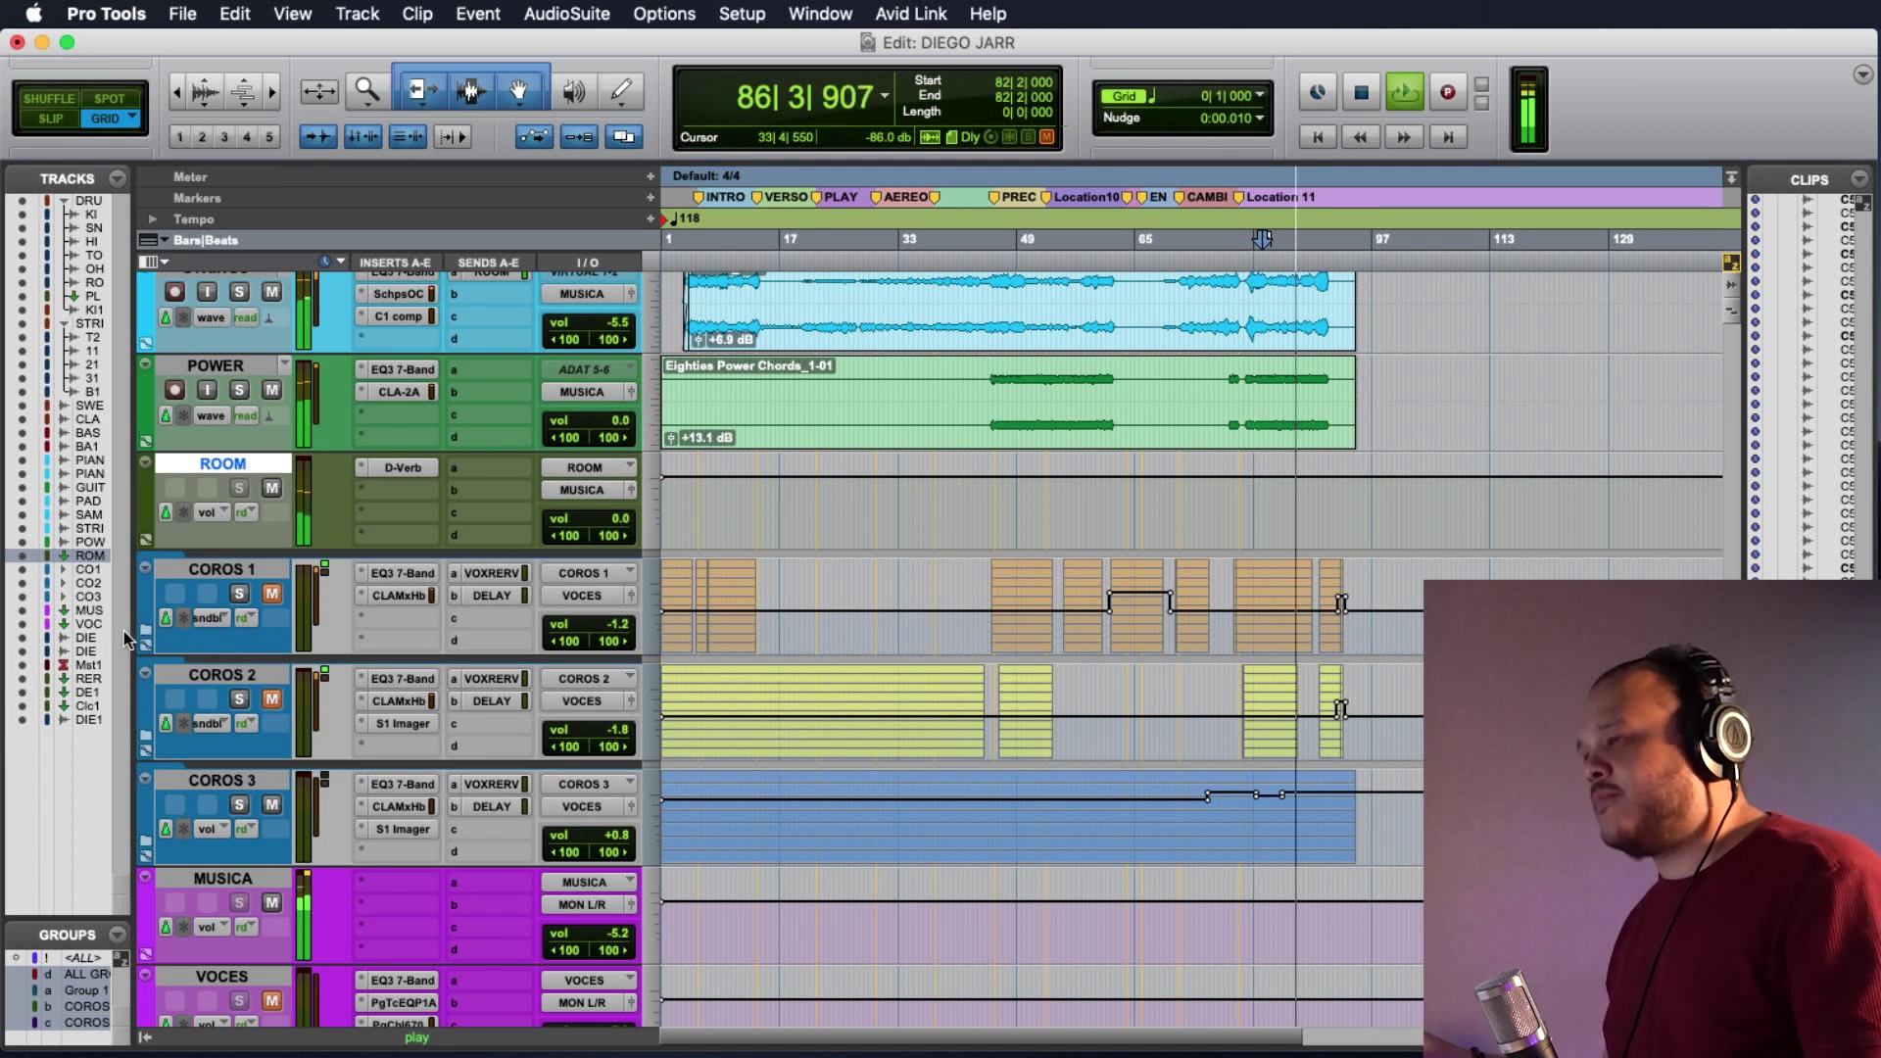
{"action": "key", "text": "space"}
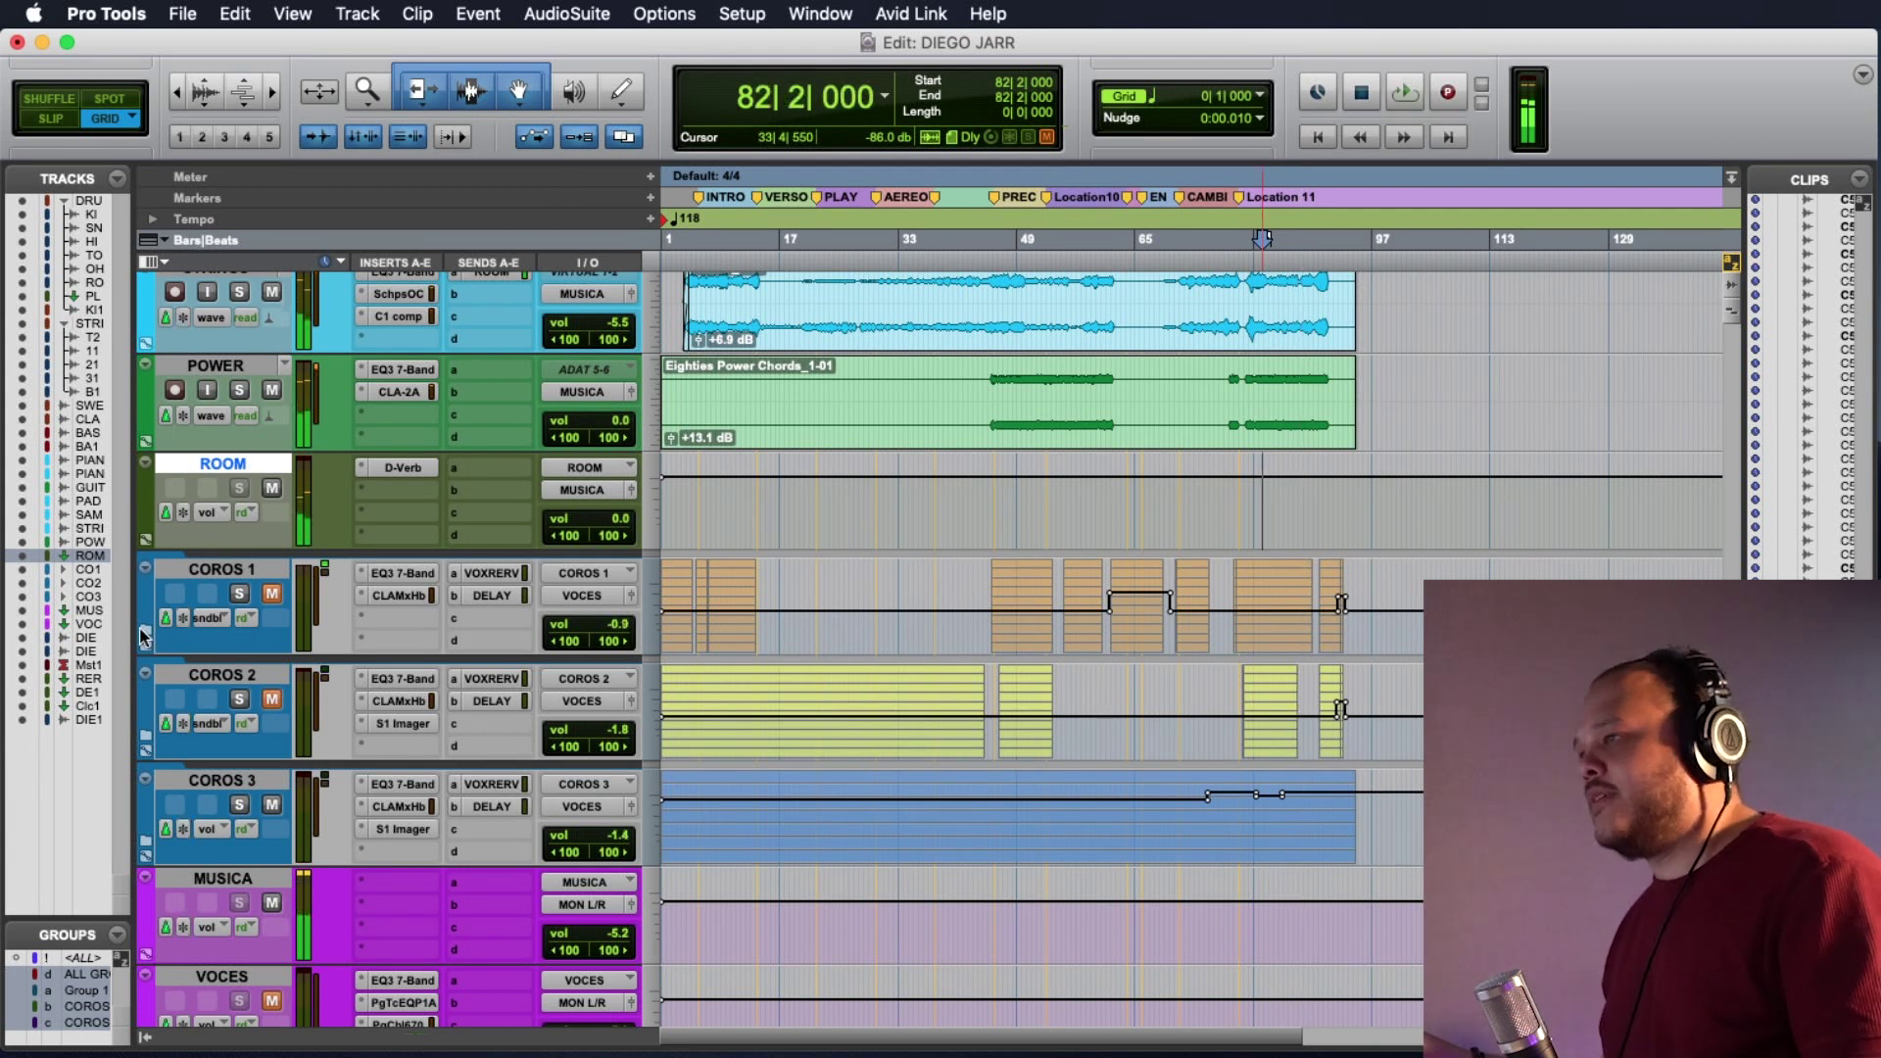
Expand the COROS 1 folder and look over its vocal tracks from C1 L to TEX 3 and the folder's routing.
{"action": "left_click", "coordinate": [144, 635]}
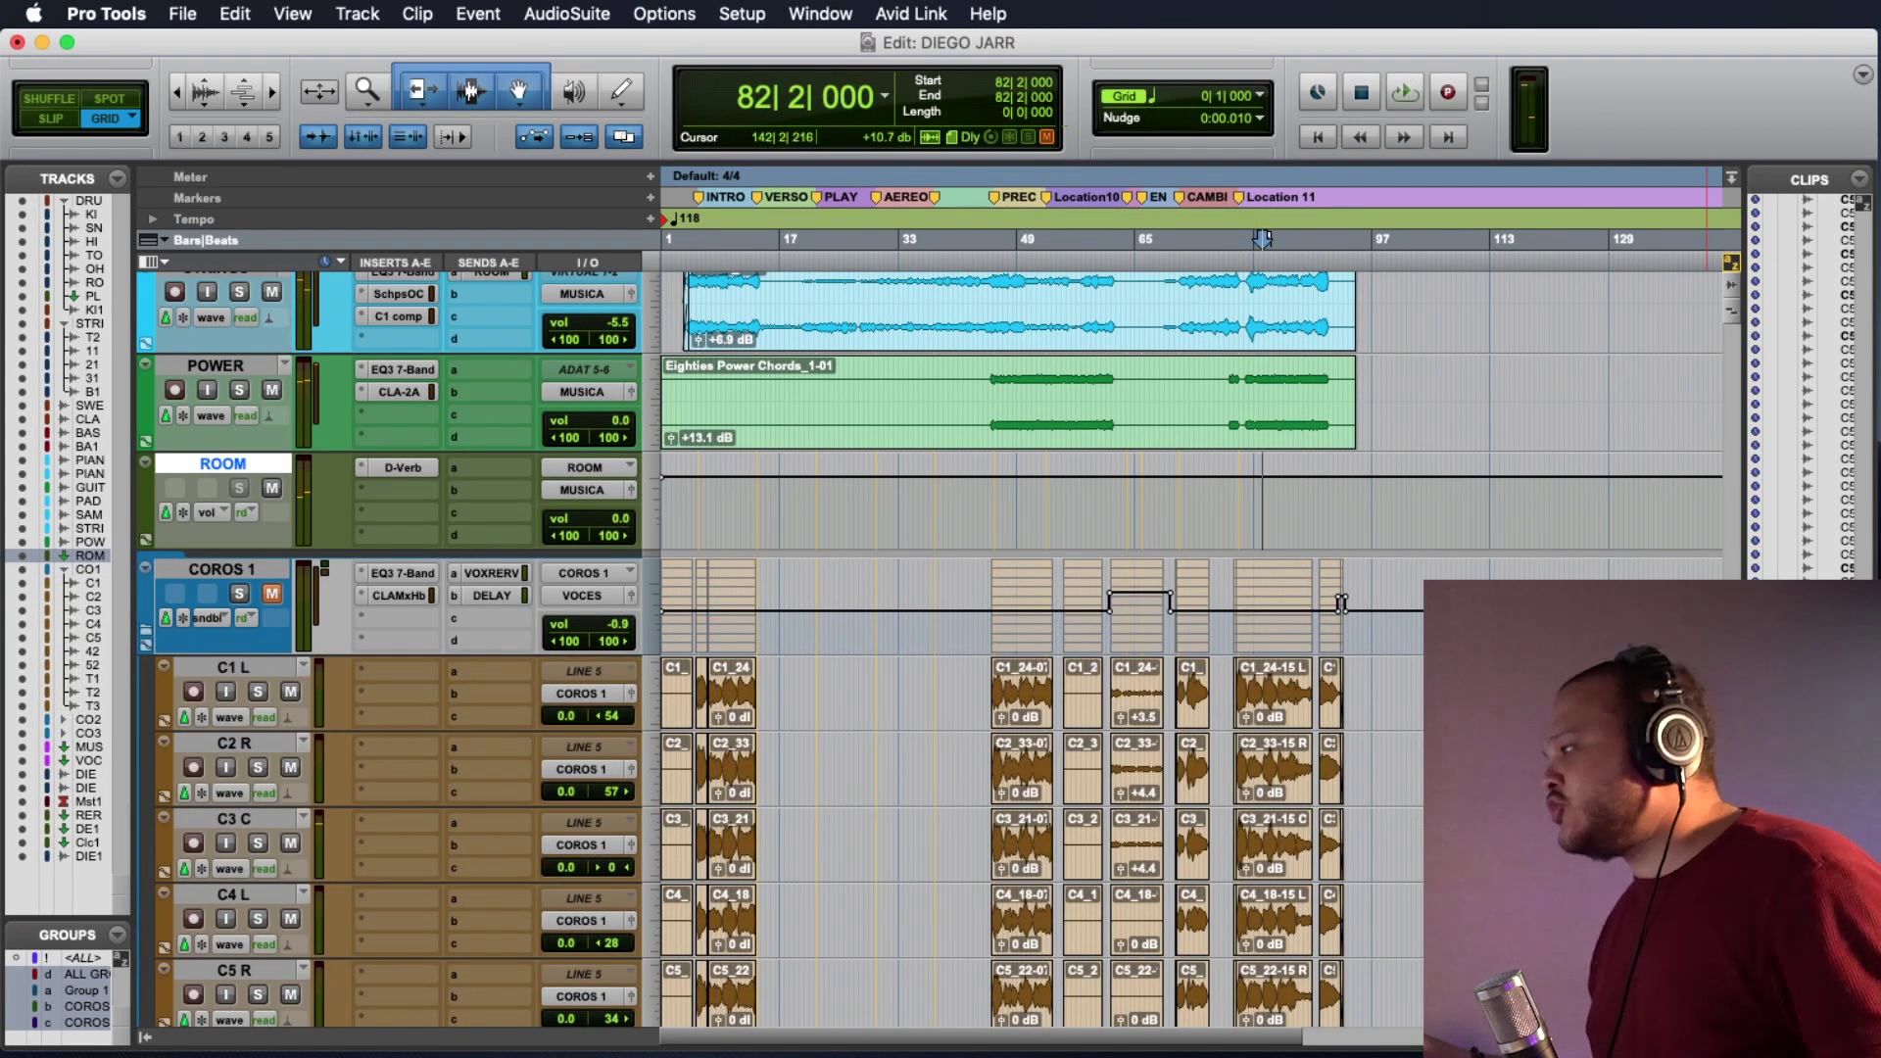
{"action": "scroll", "coordinate": [979, 647], "scroll_direction": "down", "scroll_amount": 5}
{"action": "scroll", "coordinate": [979, 647], "scroll_direction": "down", "scroll_amount": 2}
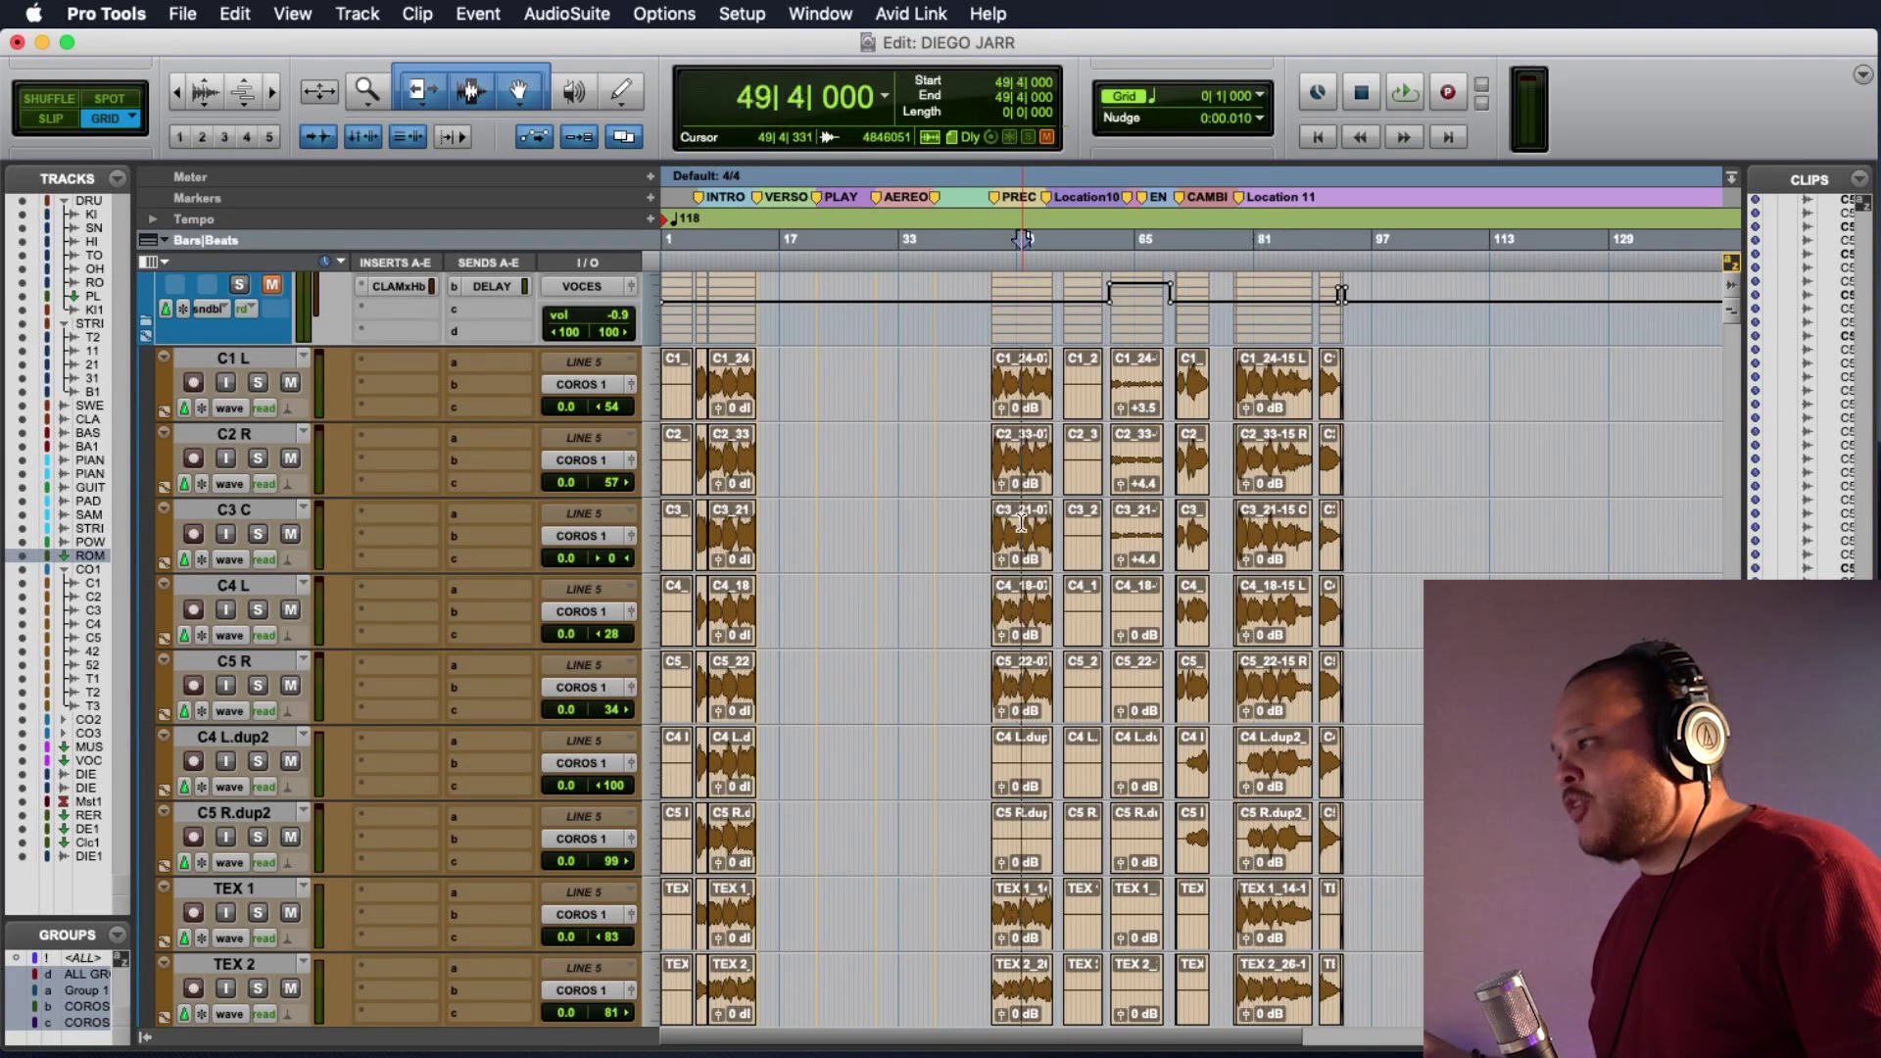
{"action": "left_click", "coordinate": [1020, 522]}
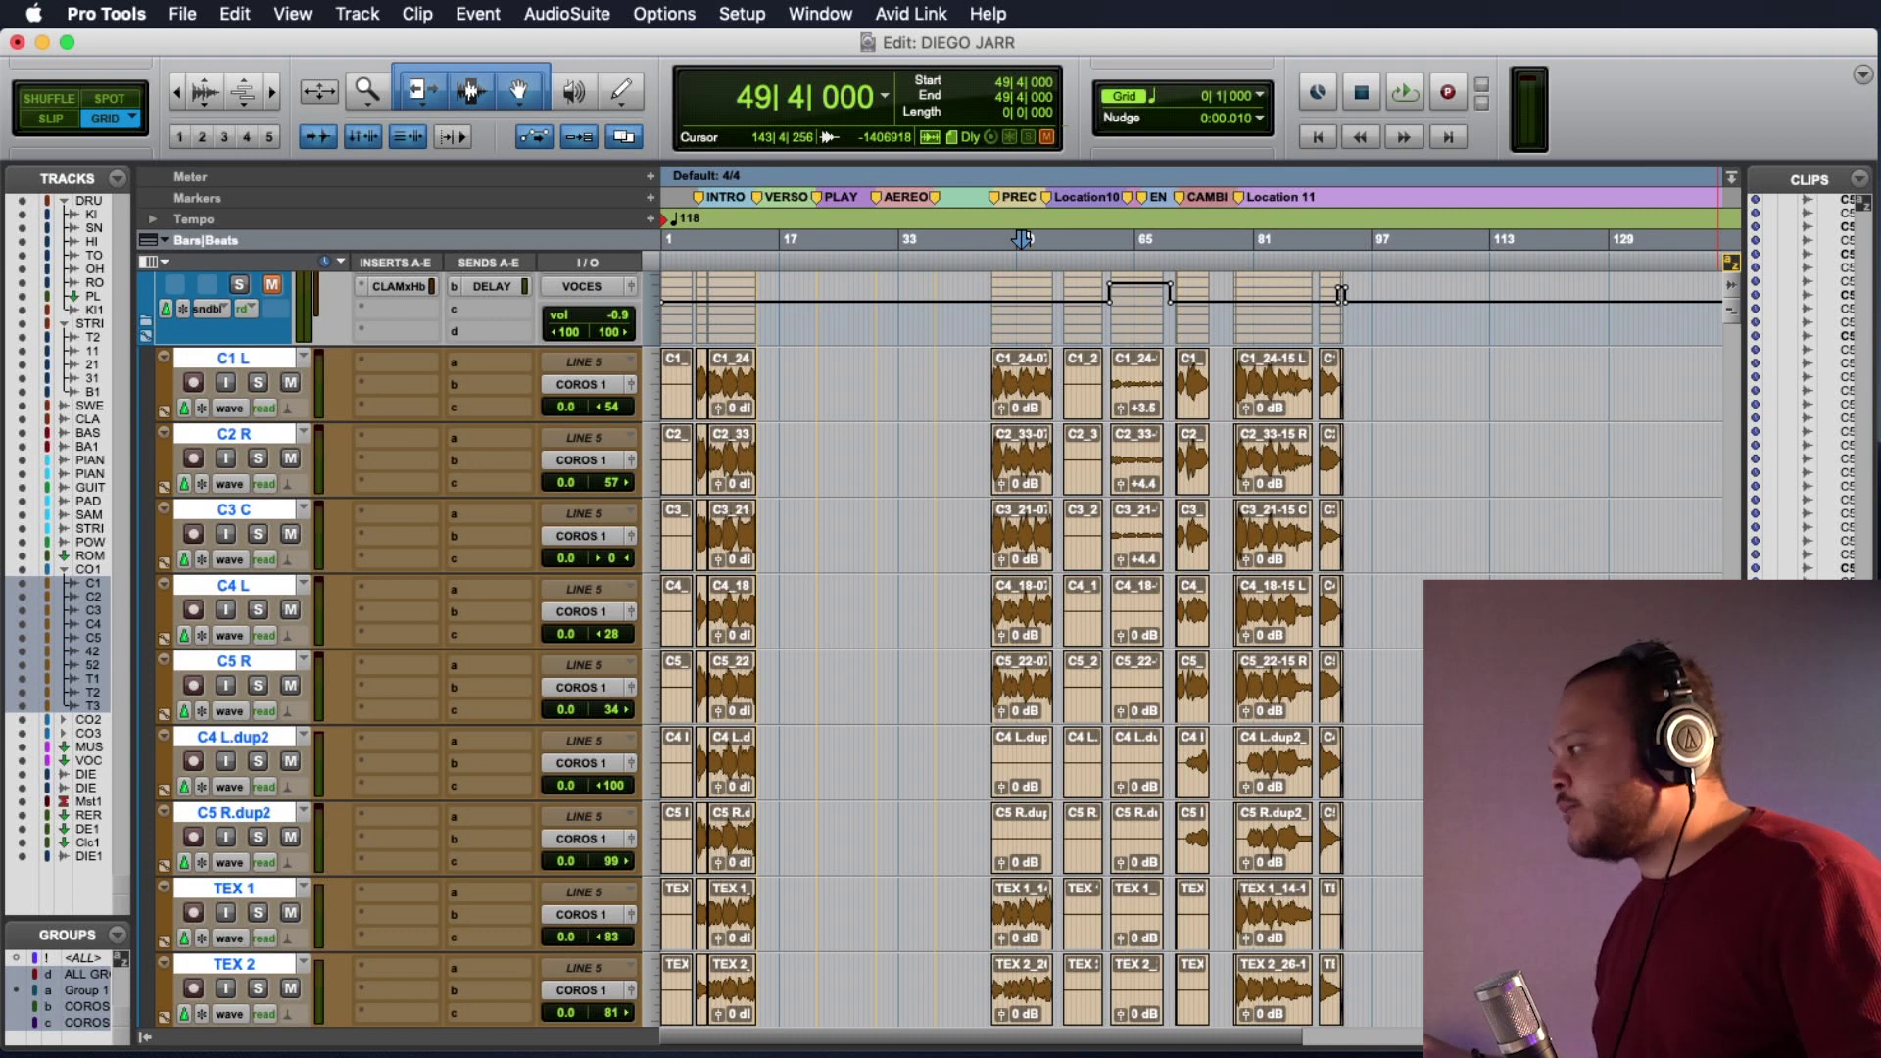
{"action": "scroll", "coordinate": [1341, 294], "scroll_direction": "down", "scroll_amount": 5}
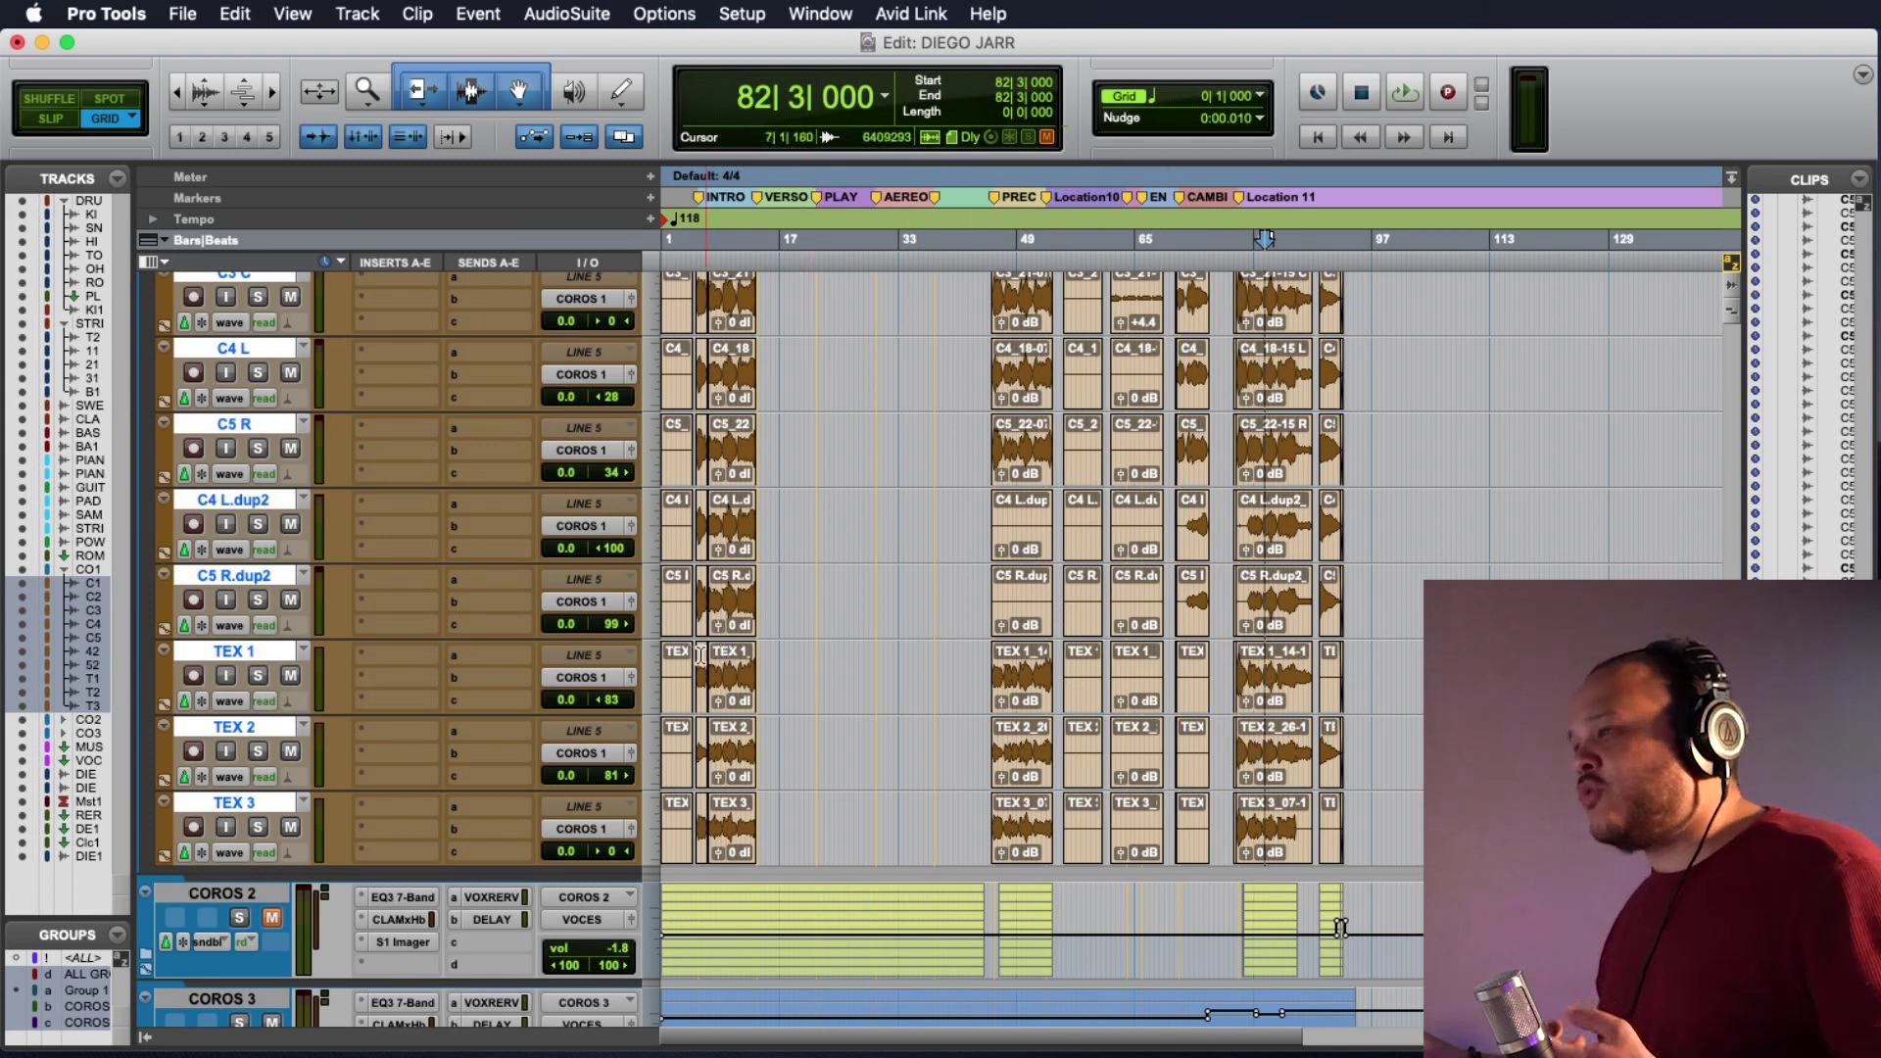
{"action": "scroll", "coordinate": [1340, 927], "scroll_direction": "up", "scroll_amount": 10}
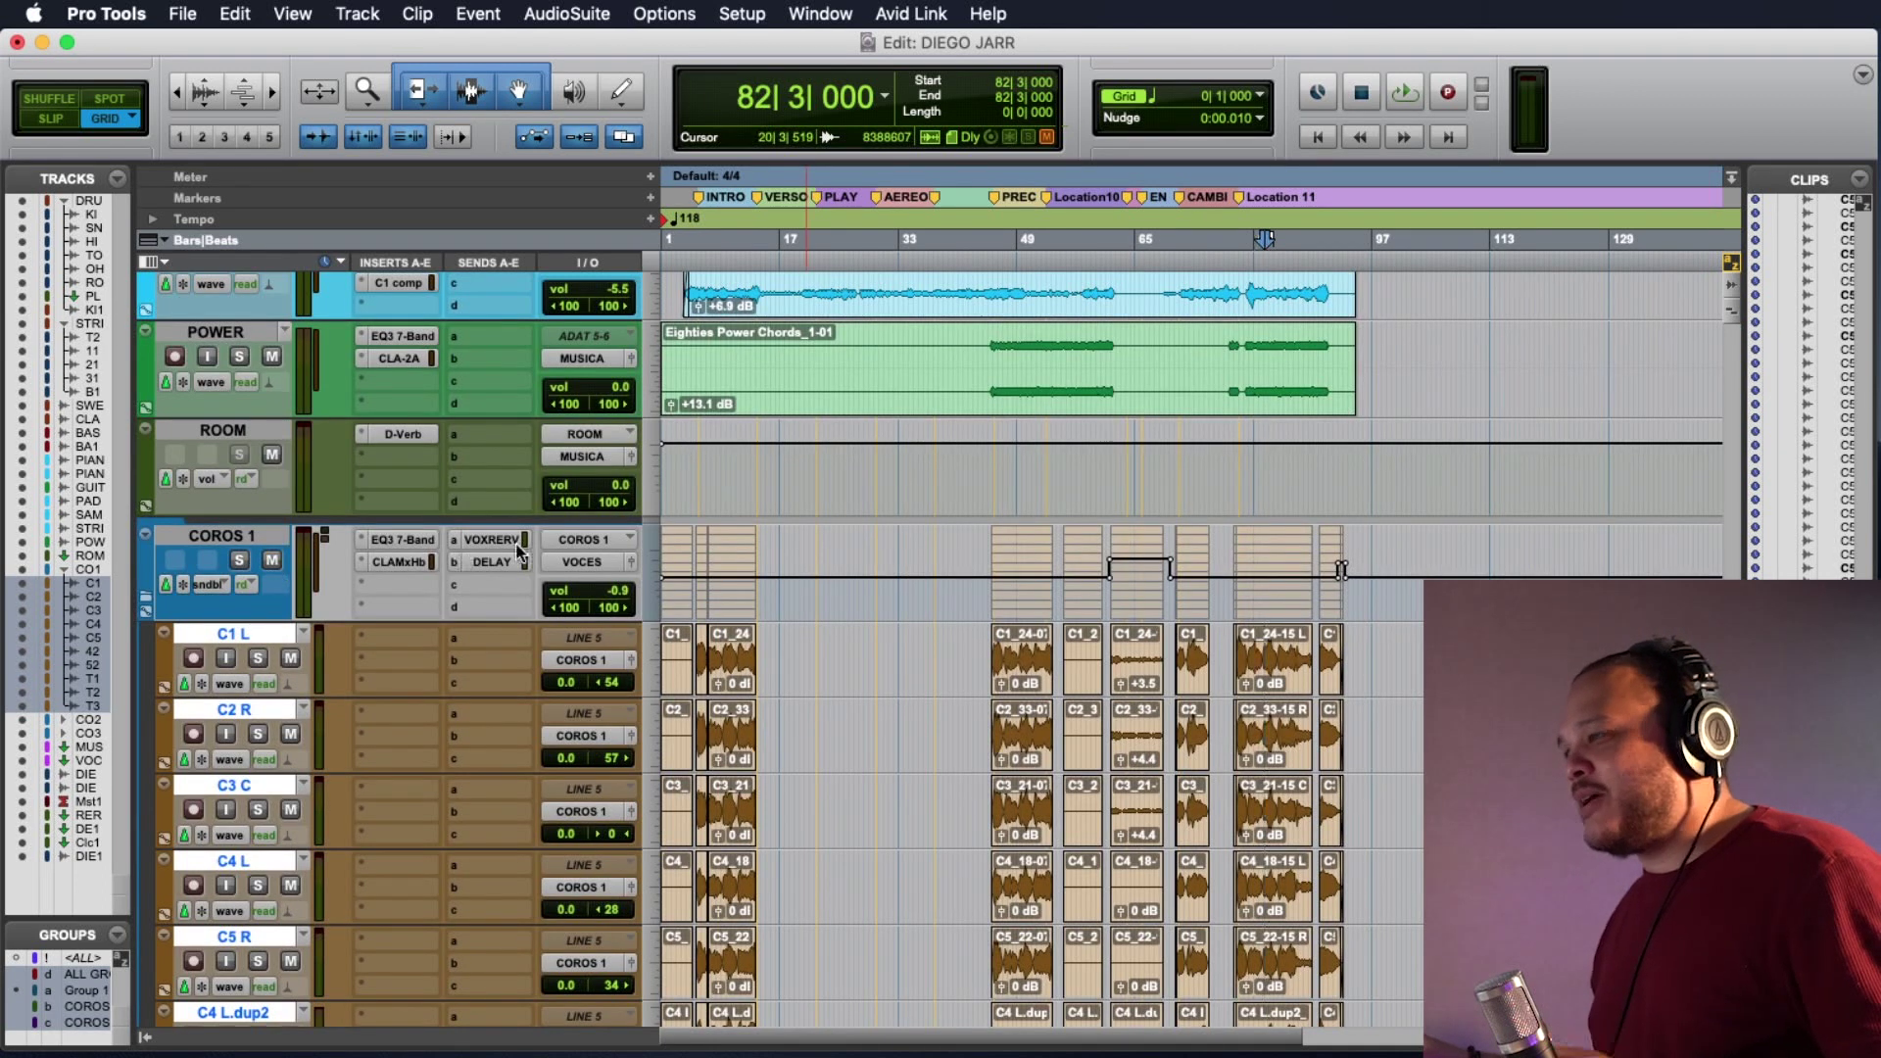
{"action": "scroll", "coordinate": [1340, 570], "scroll_direction": "down", "scroll_amount": 20}
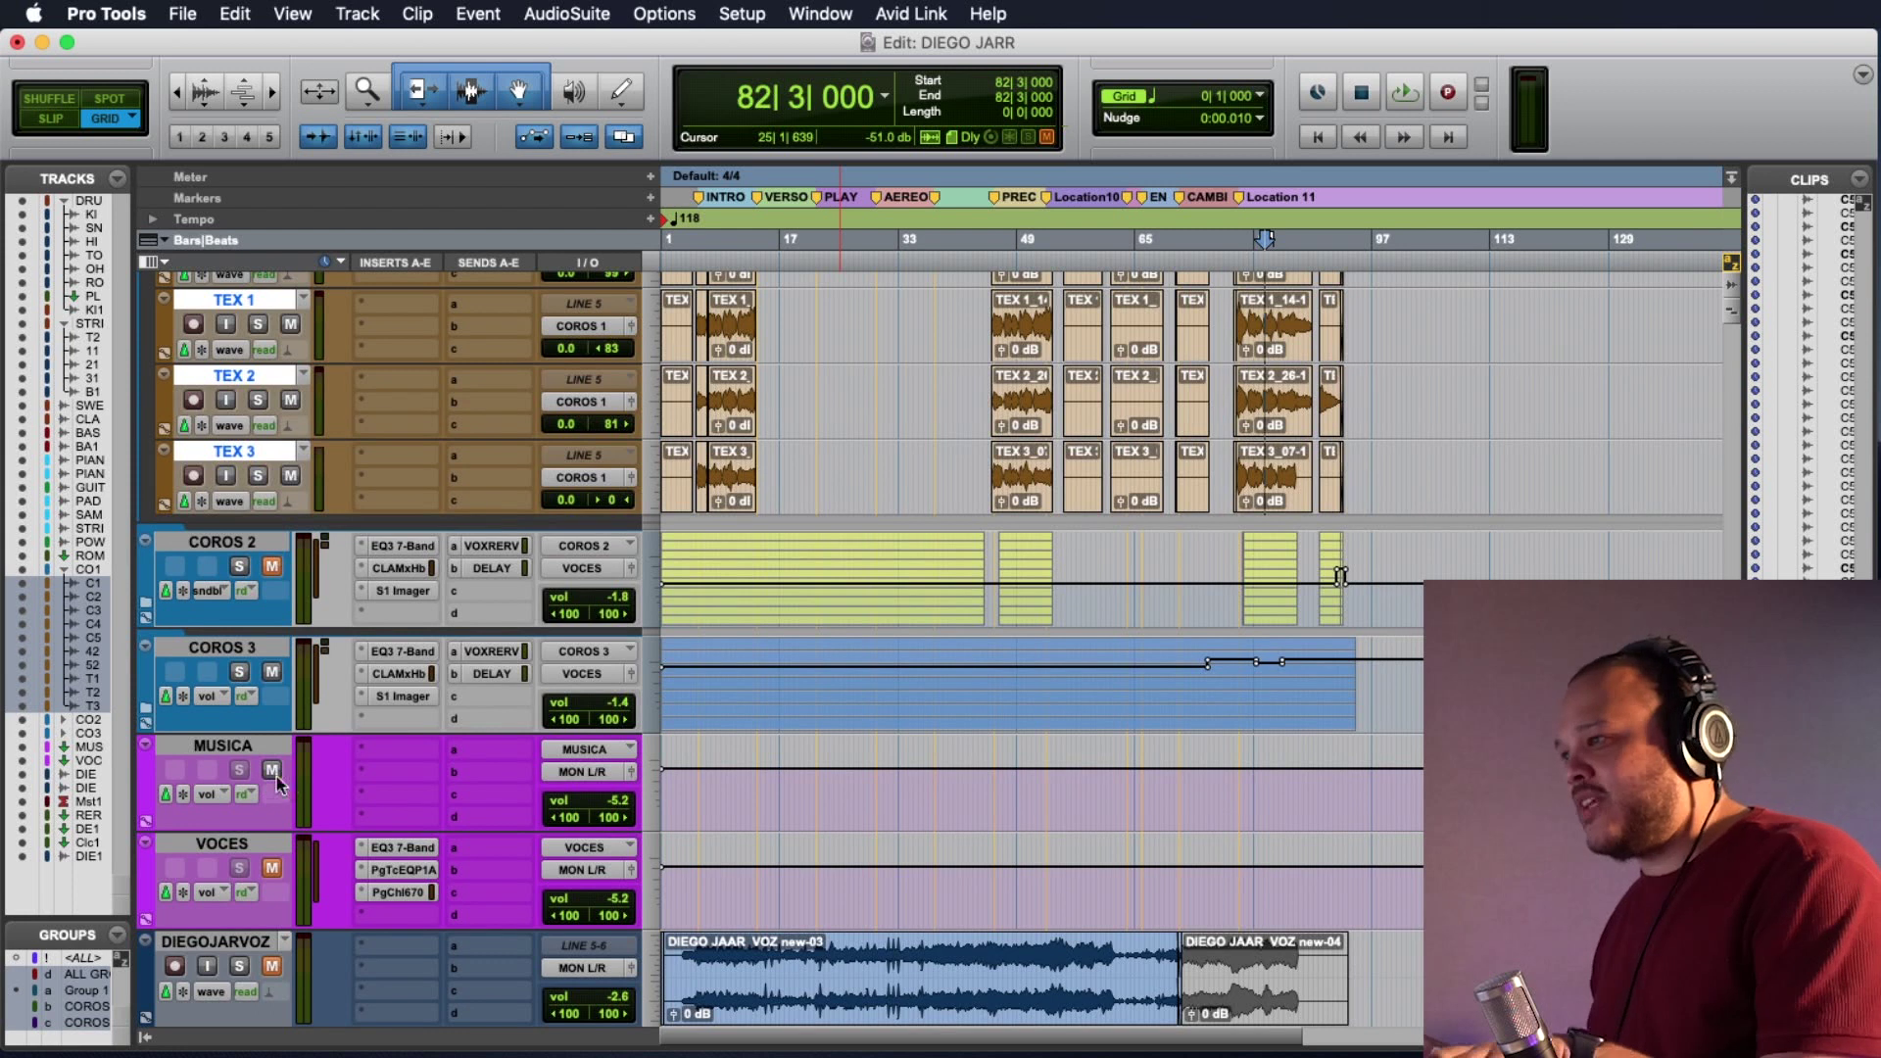
Listen to the COROS 1 vocal tracks from bar 80 in the Location 11 section, then stop playback.
{"action": "scroll", "coordinate": [1202, 806], "scroll_direction": "up", "scroll_amount": 10}
{"action": "key", "text": "ctrl+]"}
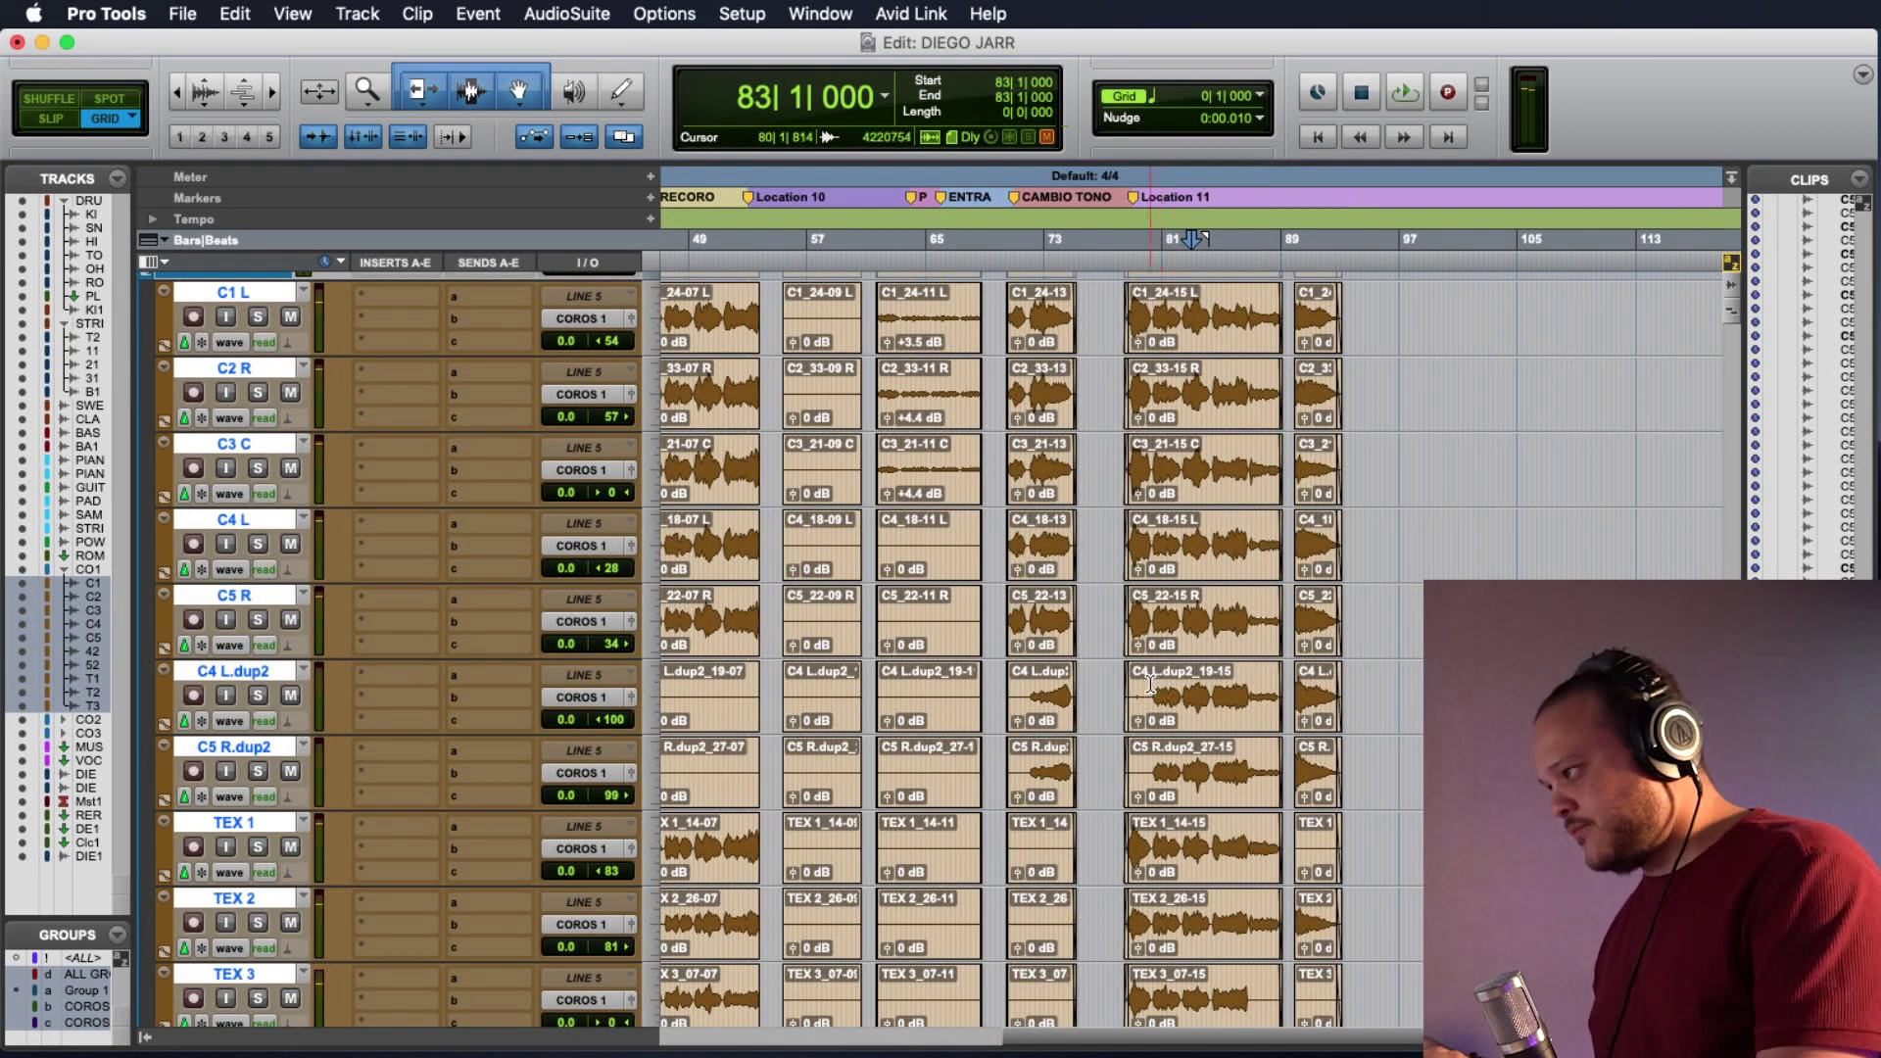
{"action": "key", "text": "space"}
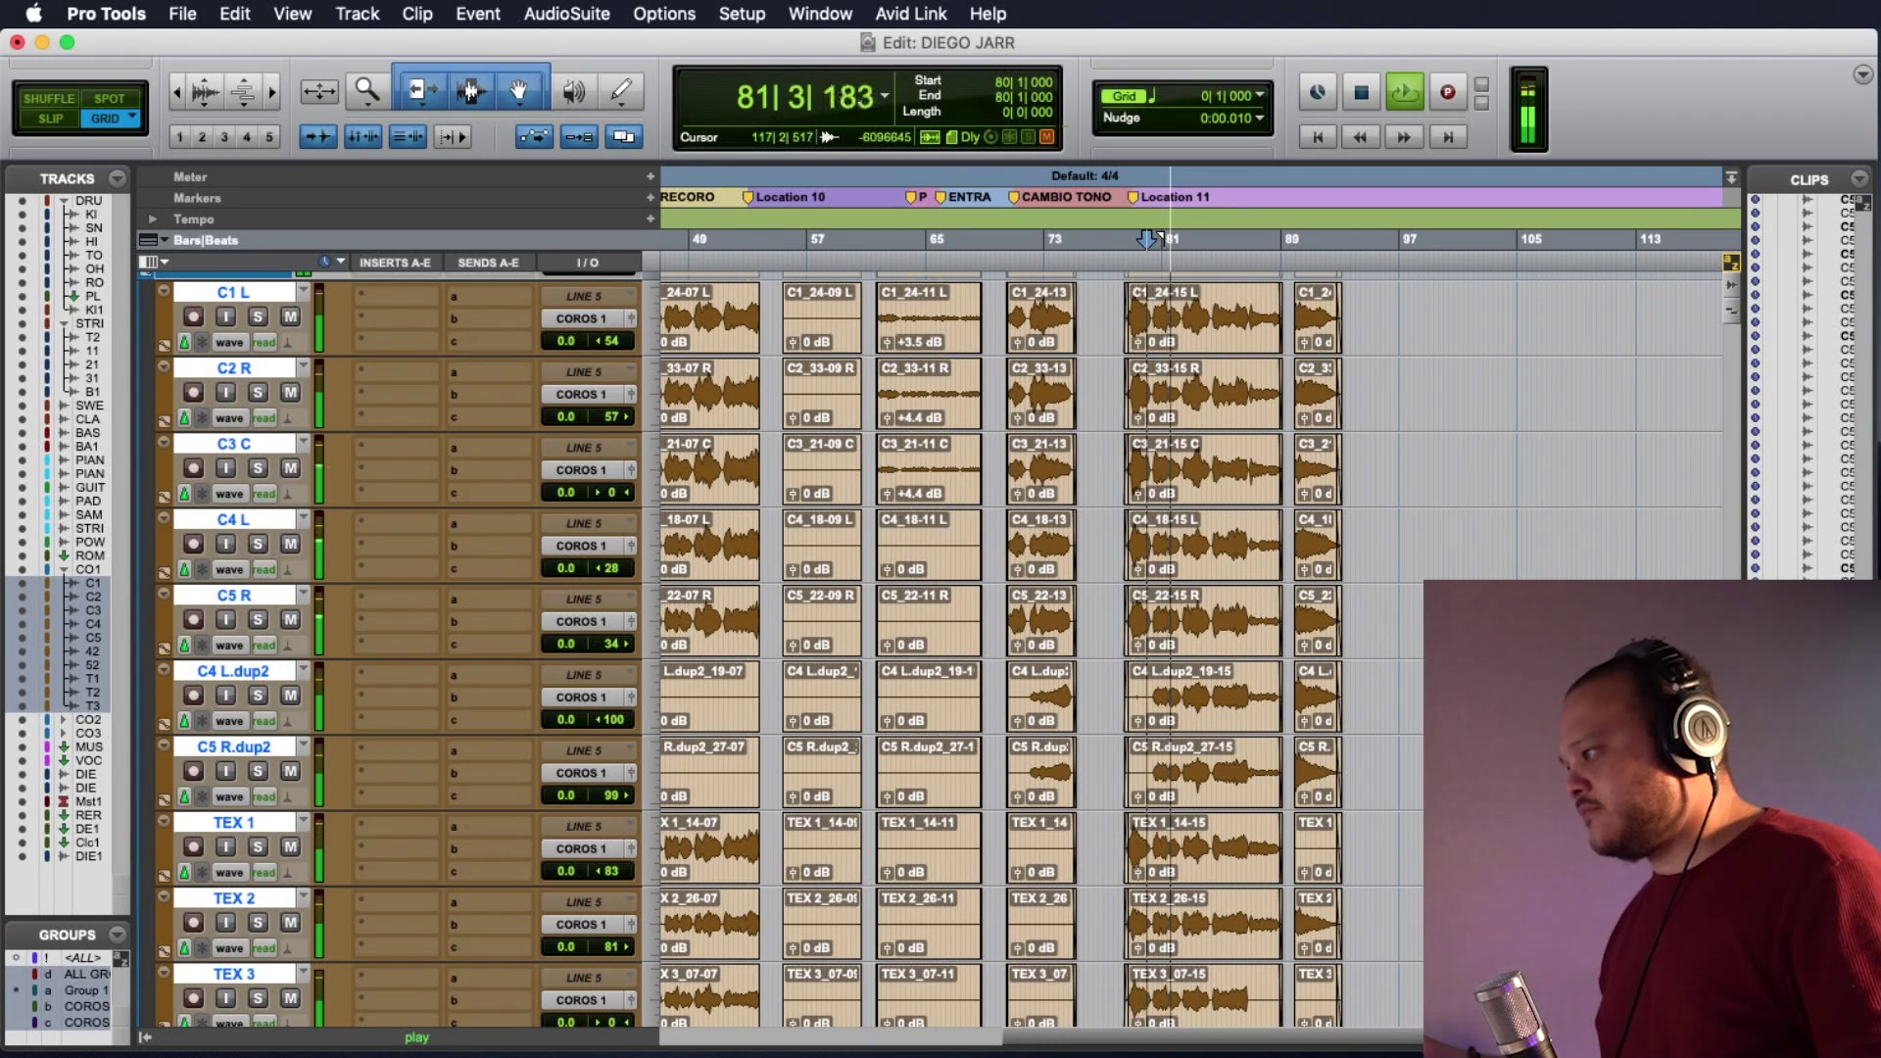
{"action": "scroll", "coordinate": [930, 646], "scroll_direction": "down", "scroll_amount": 3}
{"action": "scroll", "coordinate": [930, 646], "scroll_direction": "up", "scroll_amount": 3}
{"action": "scroll", "coordinate": [930, 646], "scroll_direction": "up", "scroll_amount": 1}
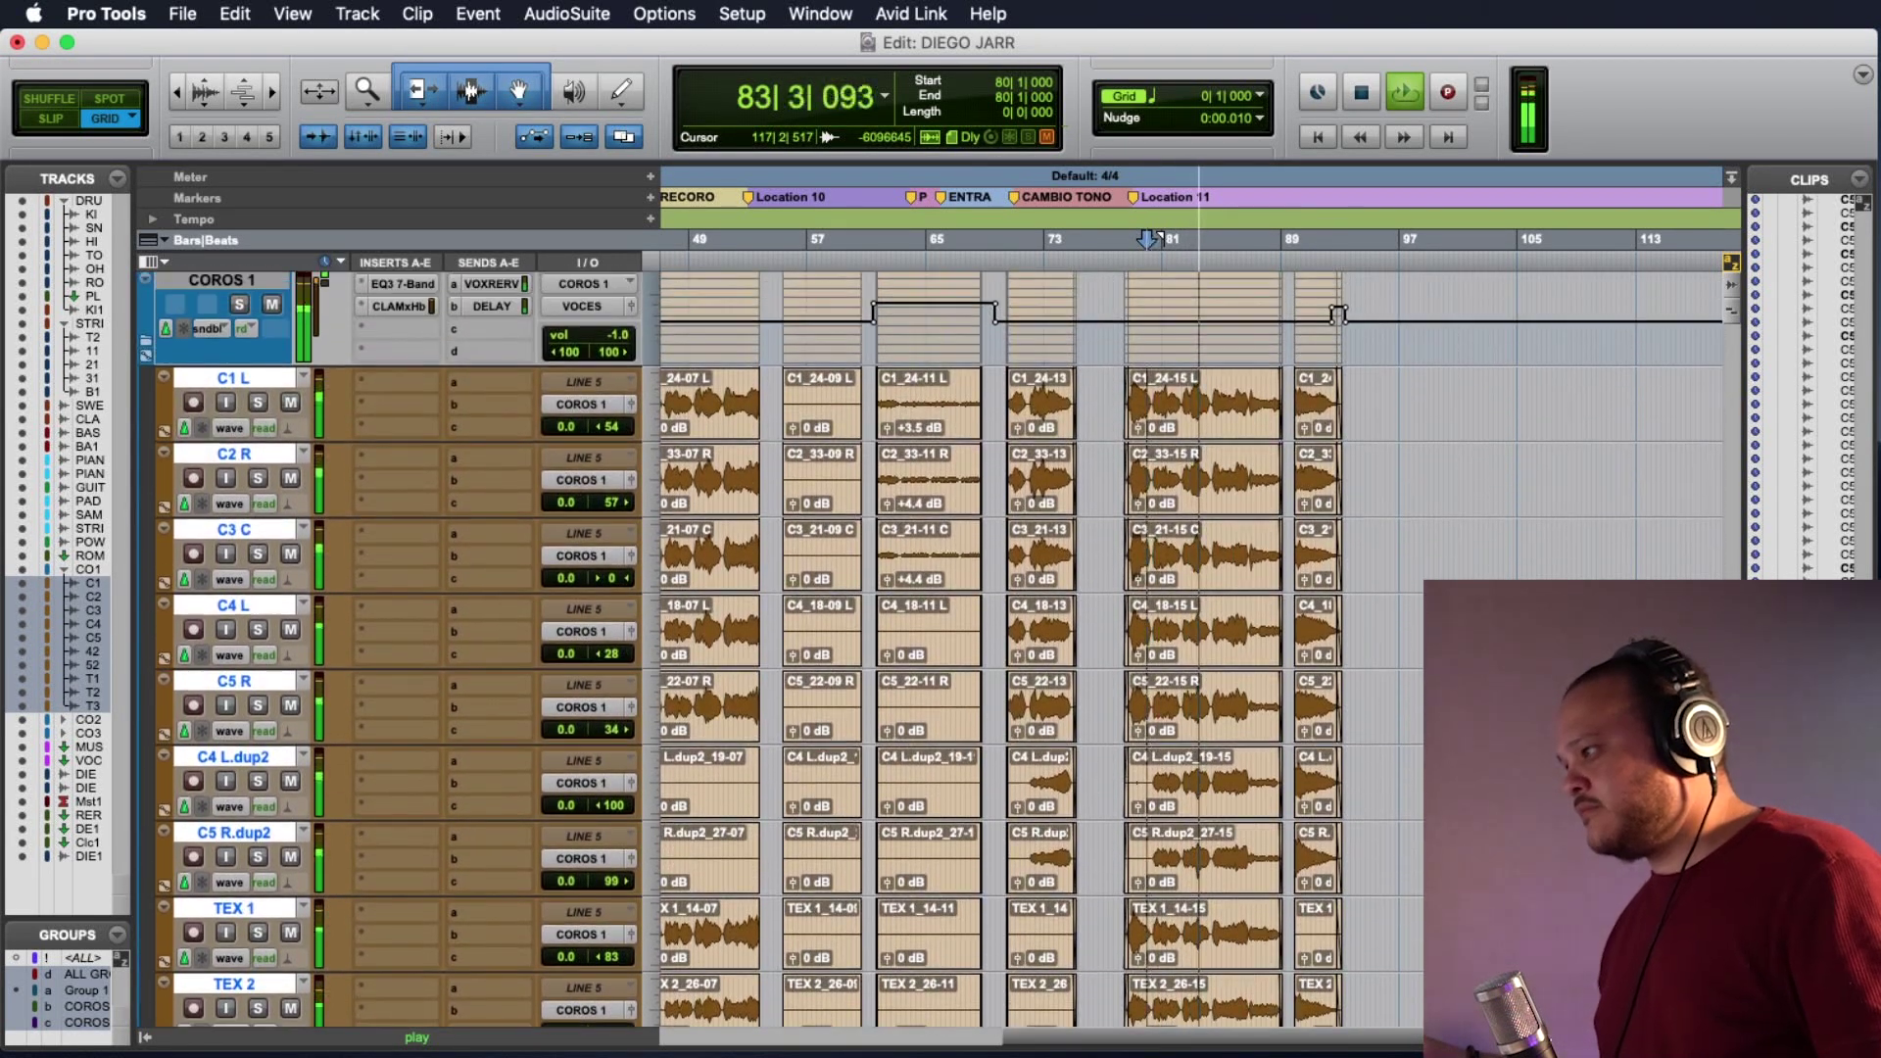
{"action": "scroll", "coordinate": [931, 646], "scroll_direction": "up", "scroll_amount": 1}
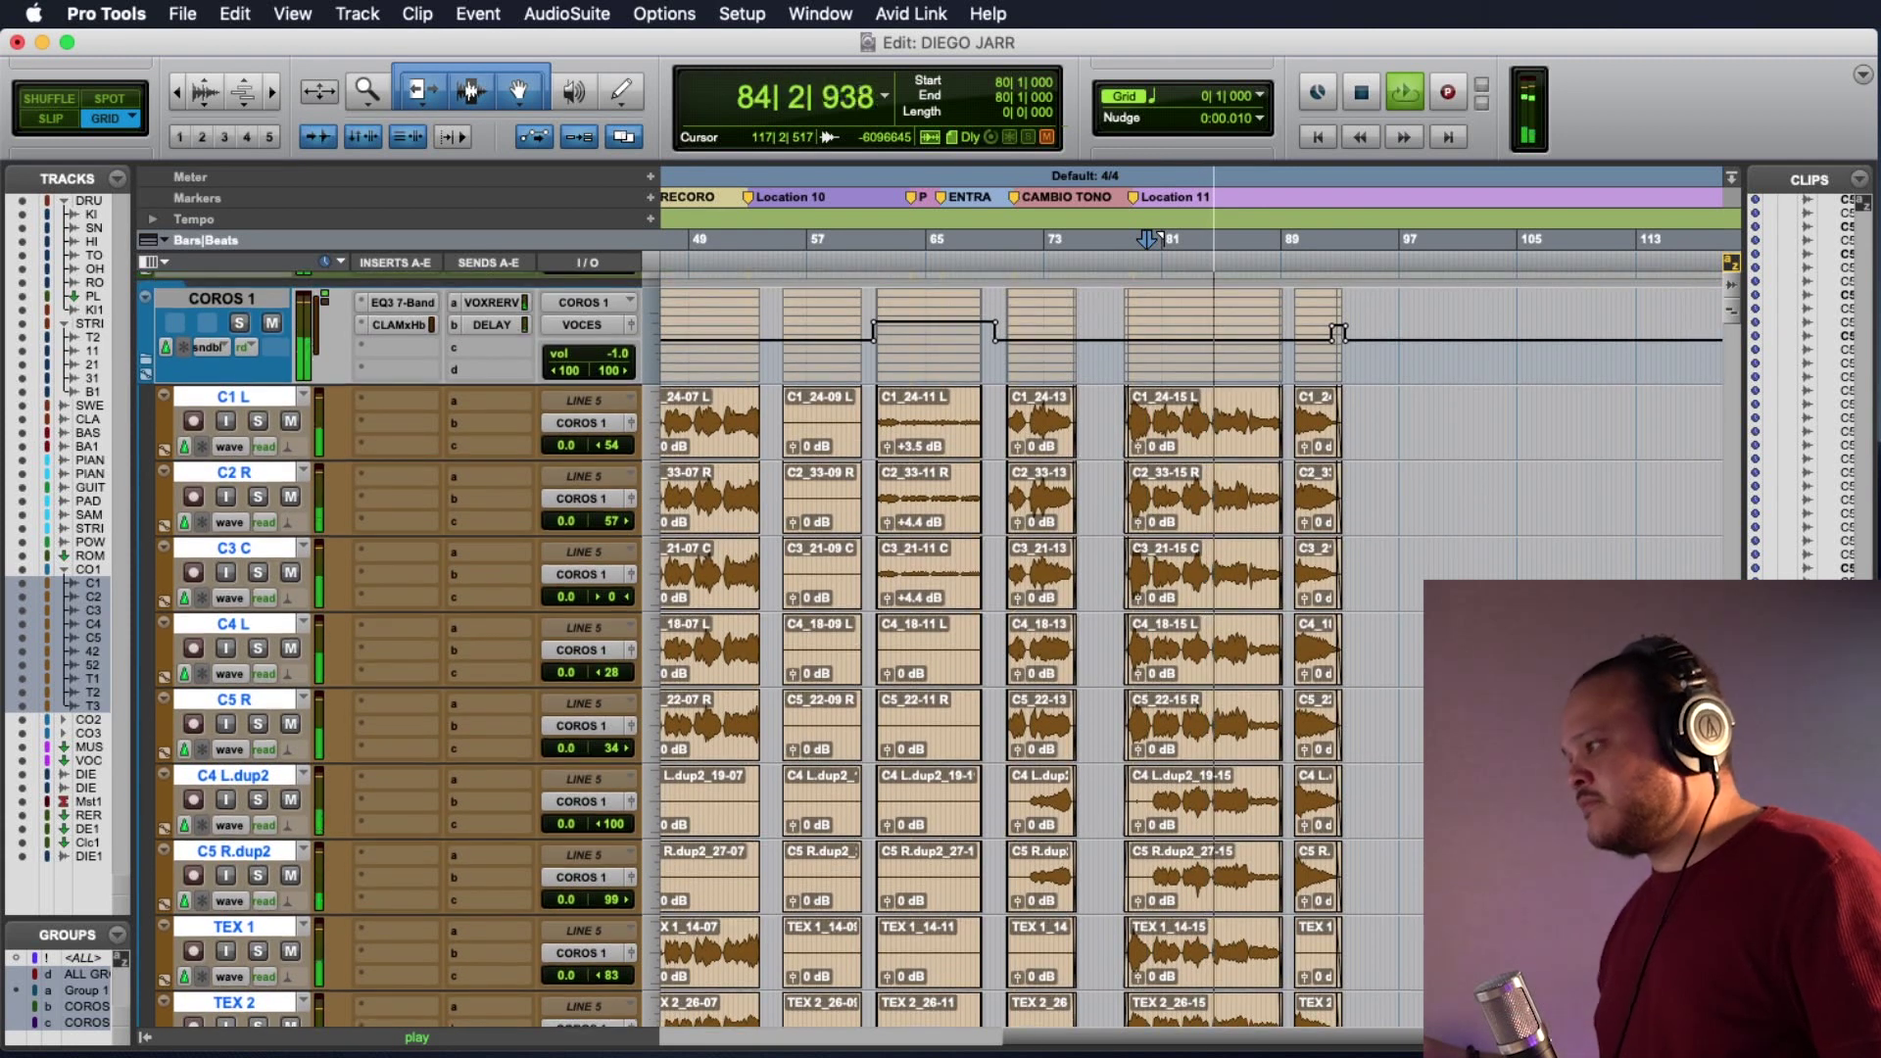
{"action": "scroll", "coordinate": [930, 647], "scroll_direction": "up", "scroll_amount": 3}
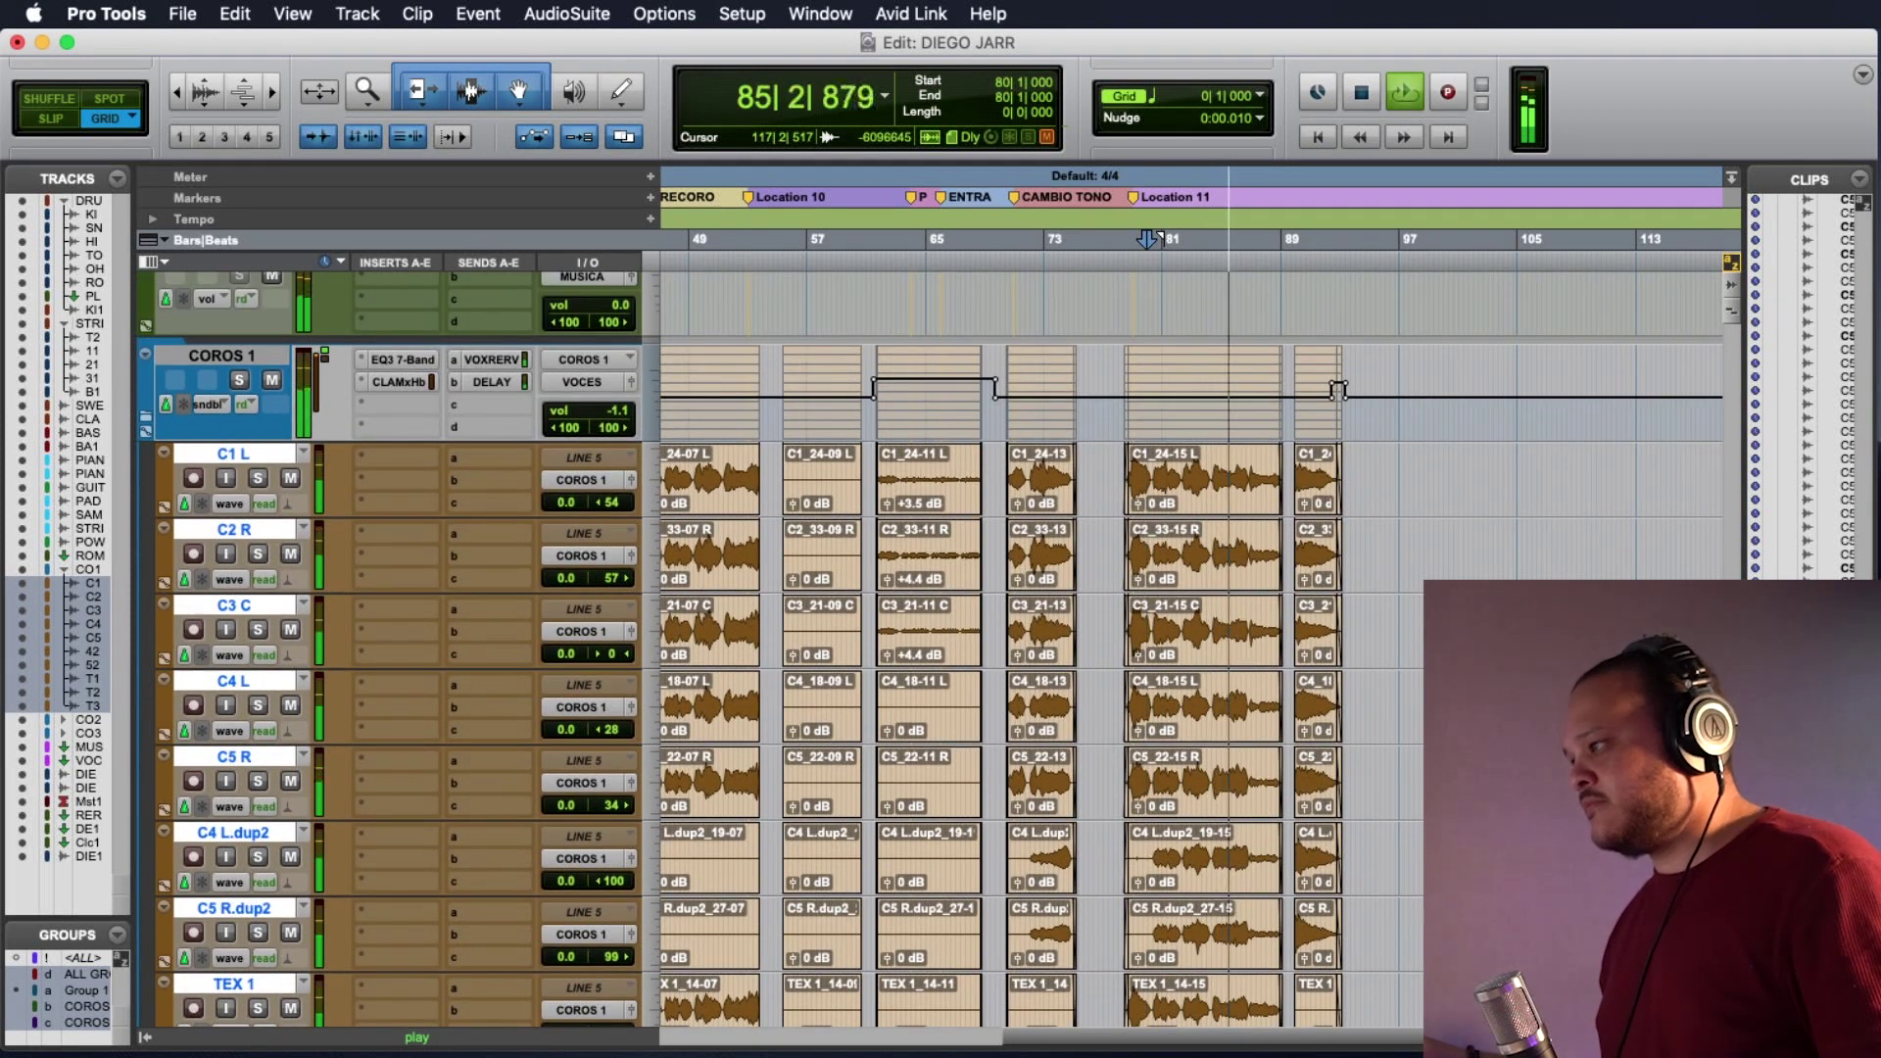
{"action": "scroll", "coordinate": [931, 647], "scroll_direction": "down", "scroll_amount": 5}
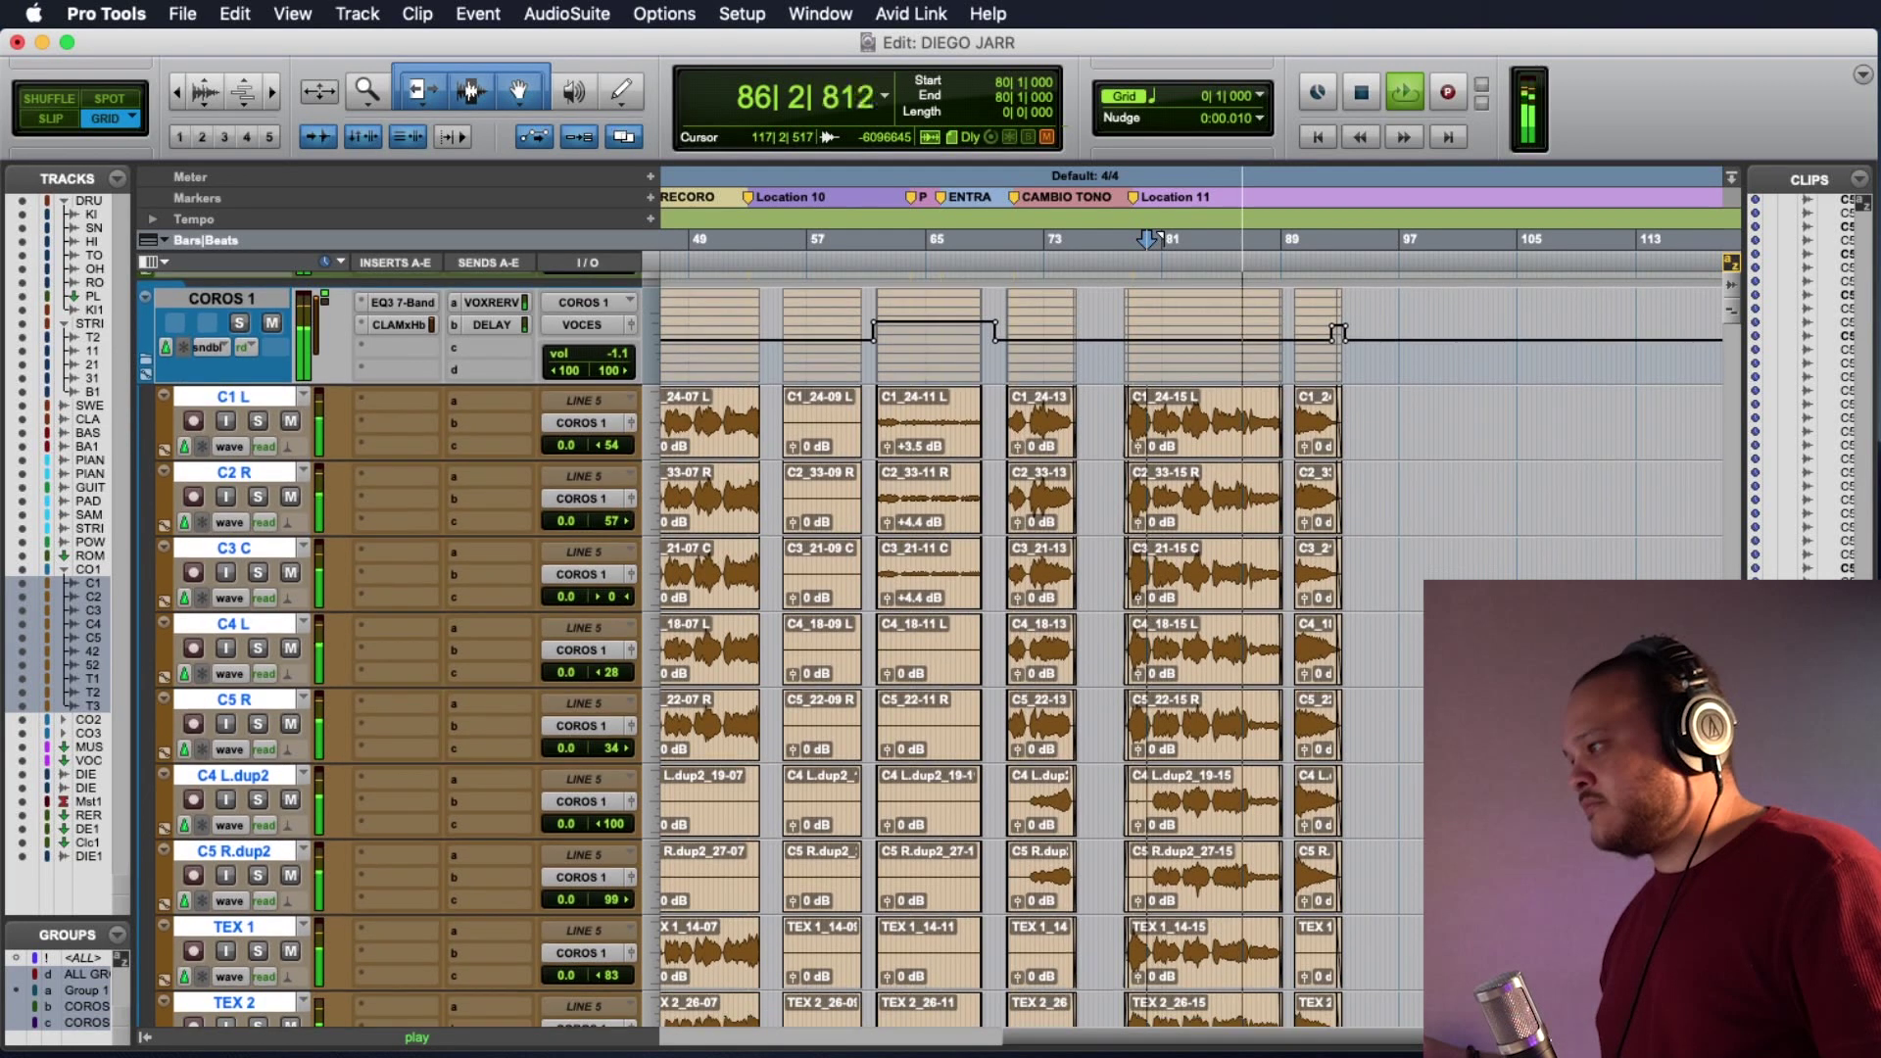
{"action": "scroll", "coordinate": [931, 647], "scroll_direction": "down", "scroll_amount": 1}
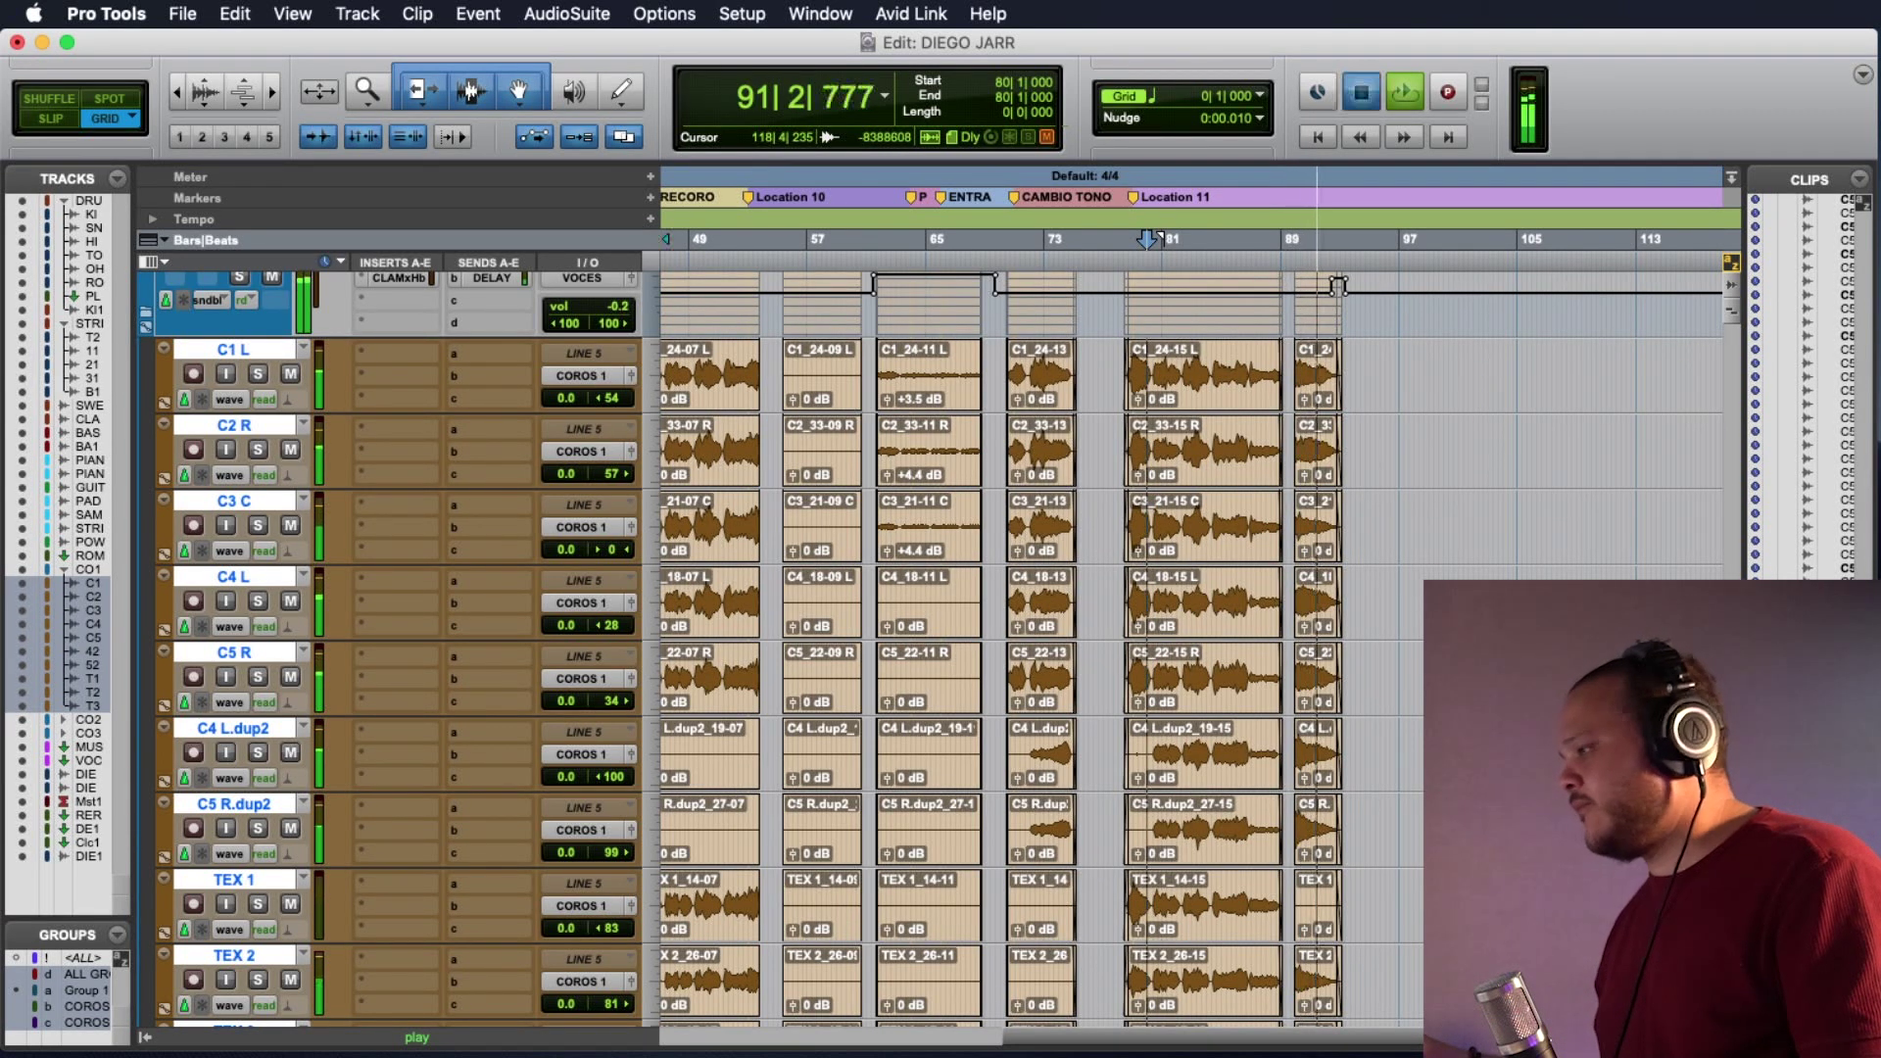
{"action": "key", "text": "space"}
{"action": "scroll", "coordinate": [220, 601], "scroll_direction": "up", "scroll_amount": 5}
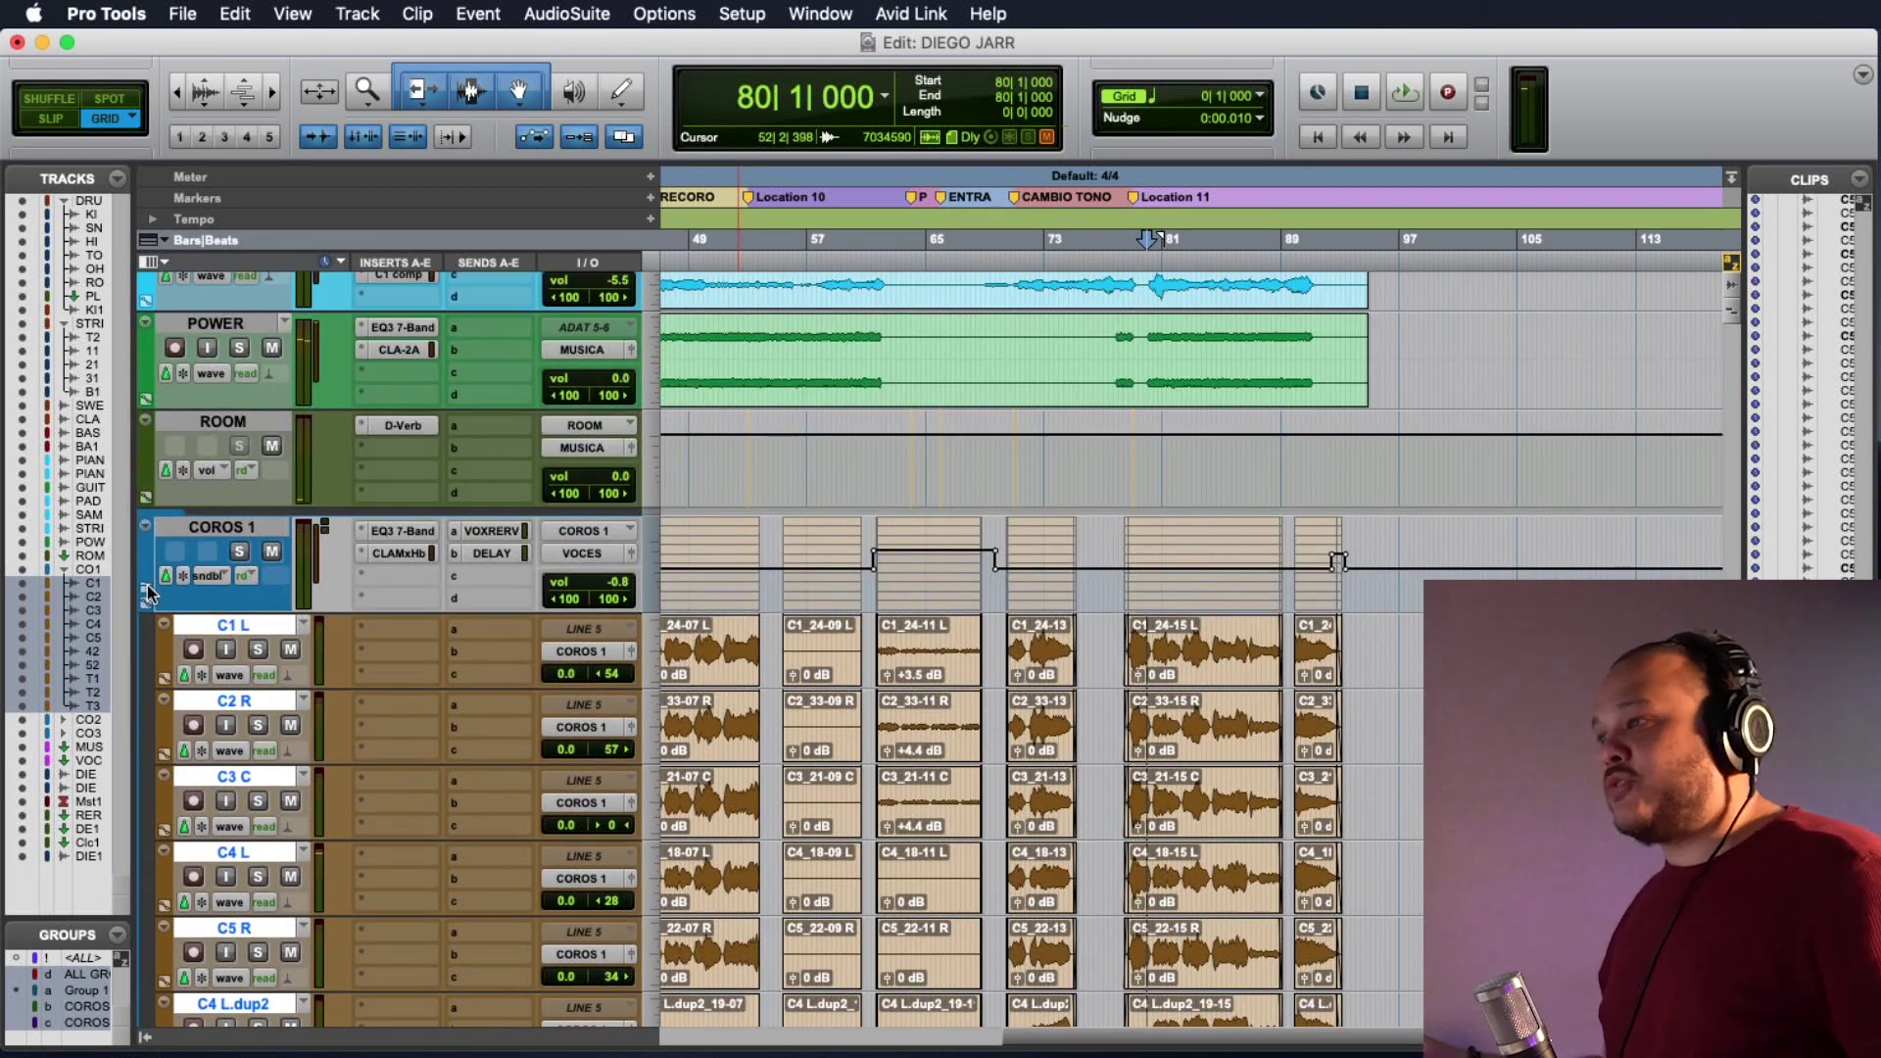
{"action": "left_click", "coordinate": [147, 590]}
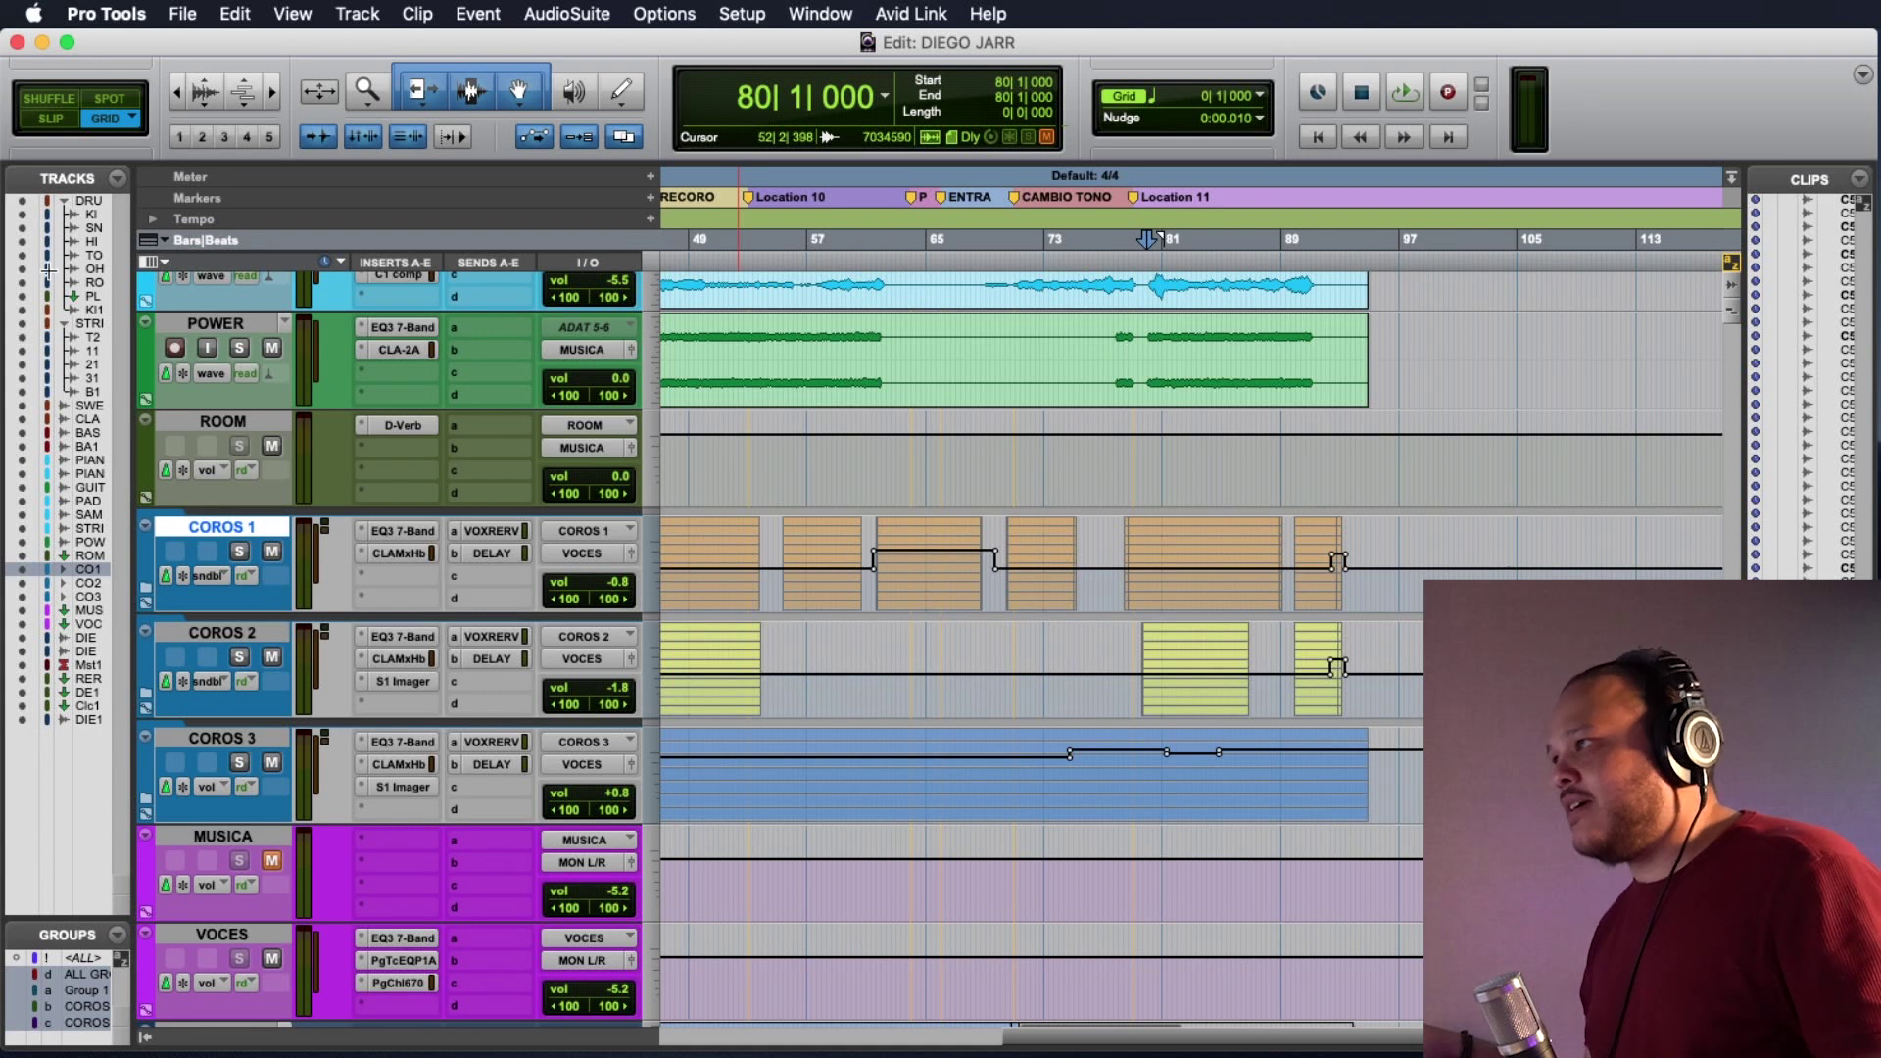
{"action": "left_click", "coordinate": [183, 13]}
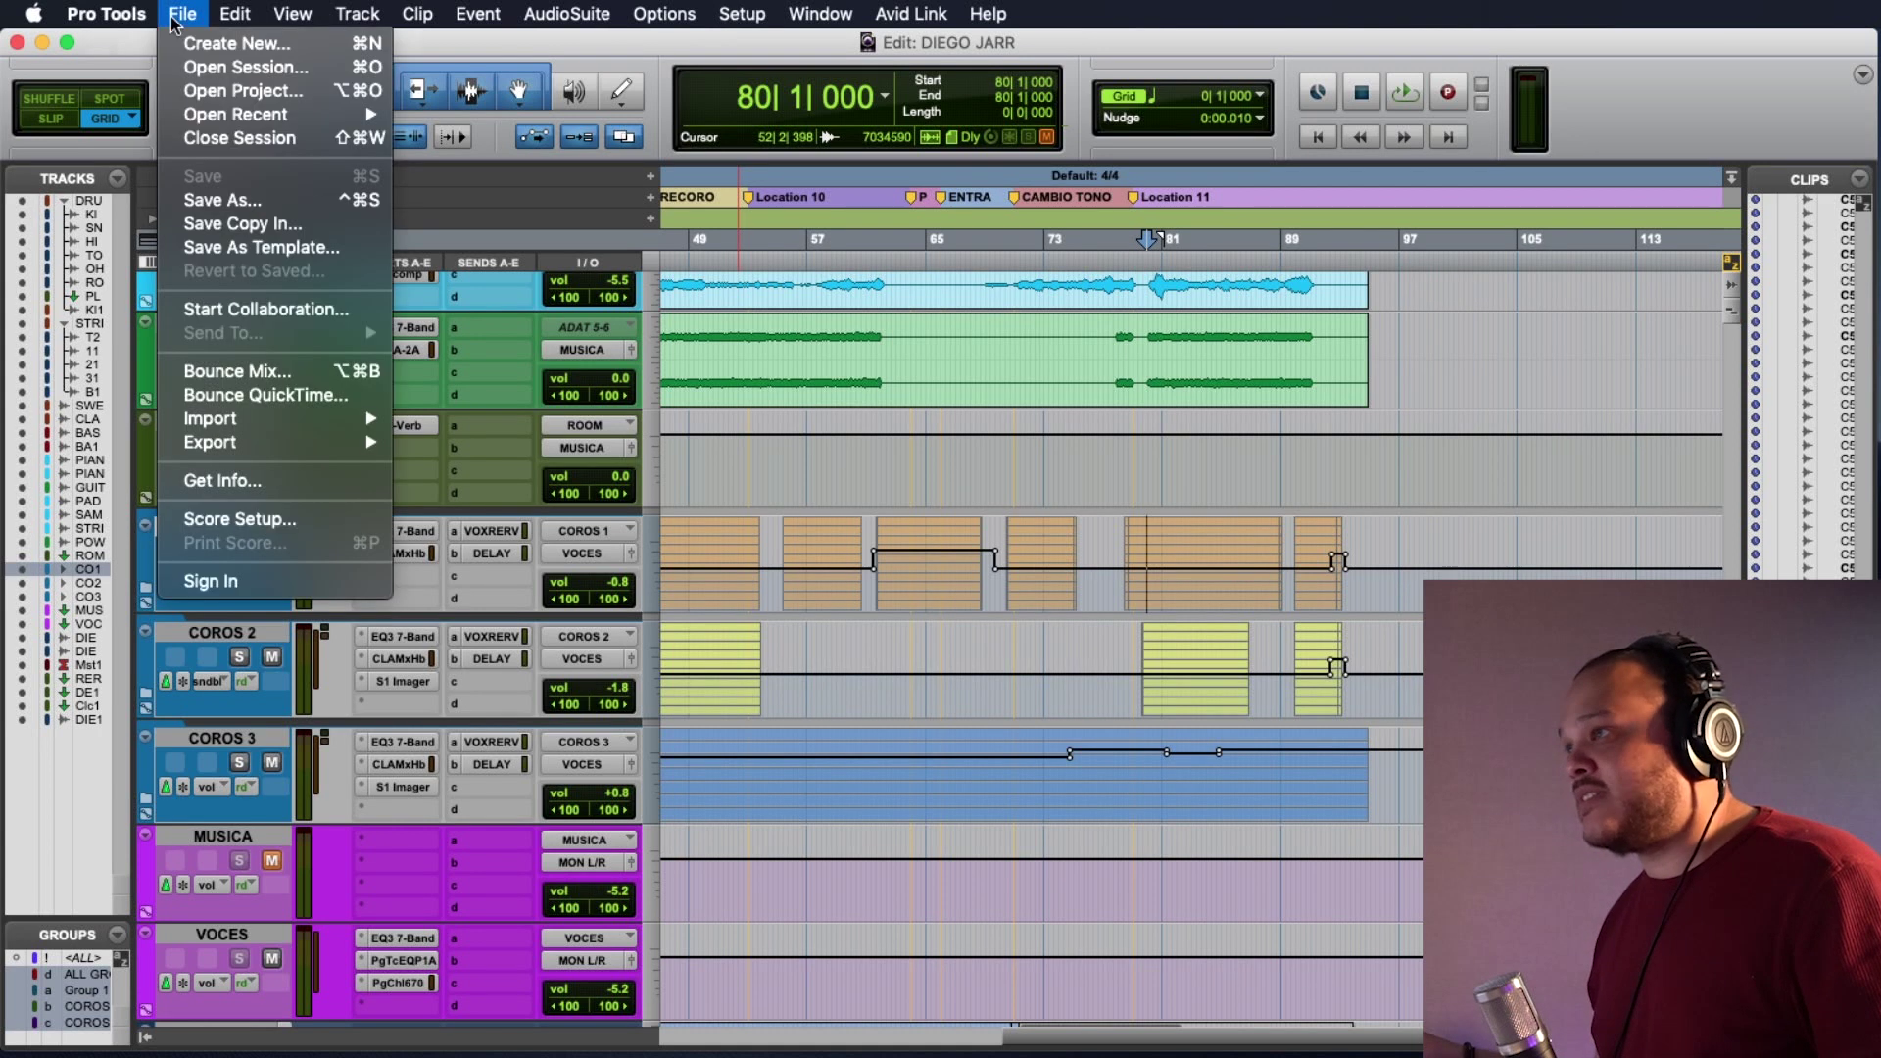
{"action": "left_click", "coordinate": [215, 138]}
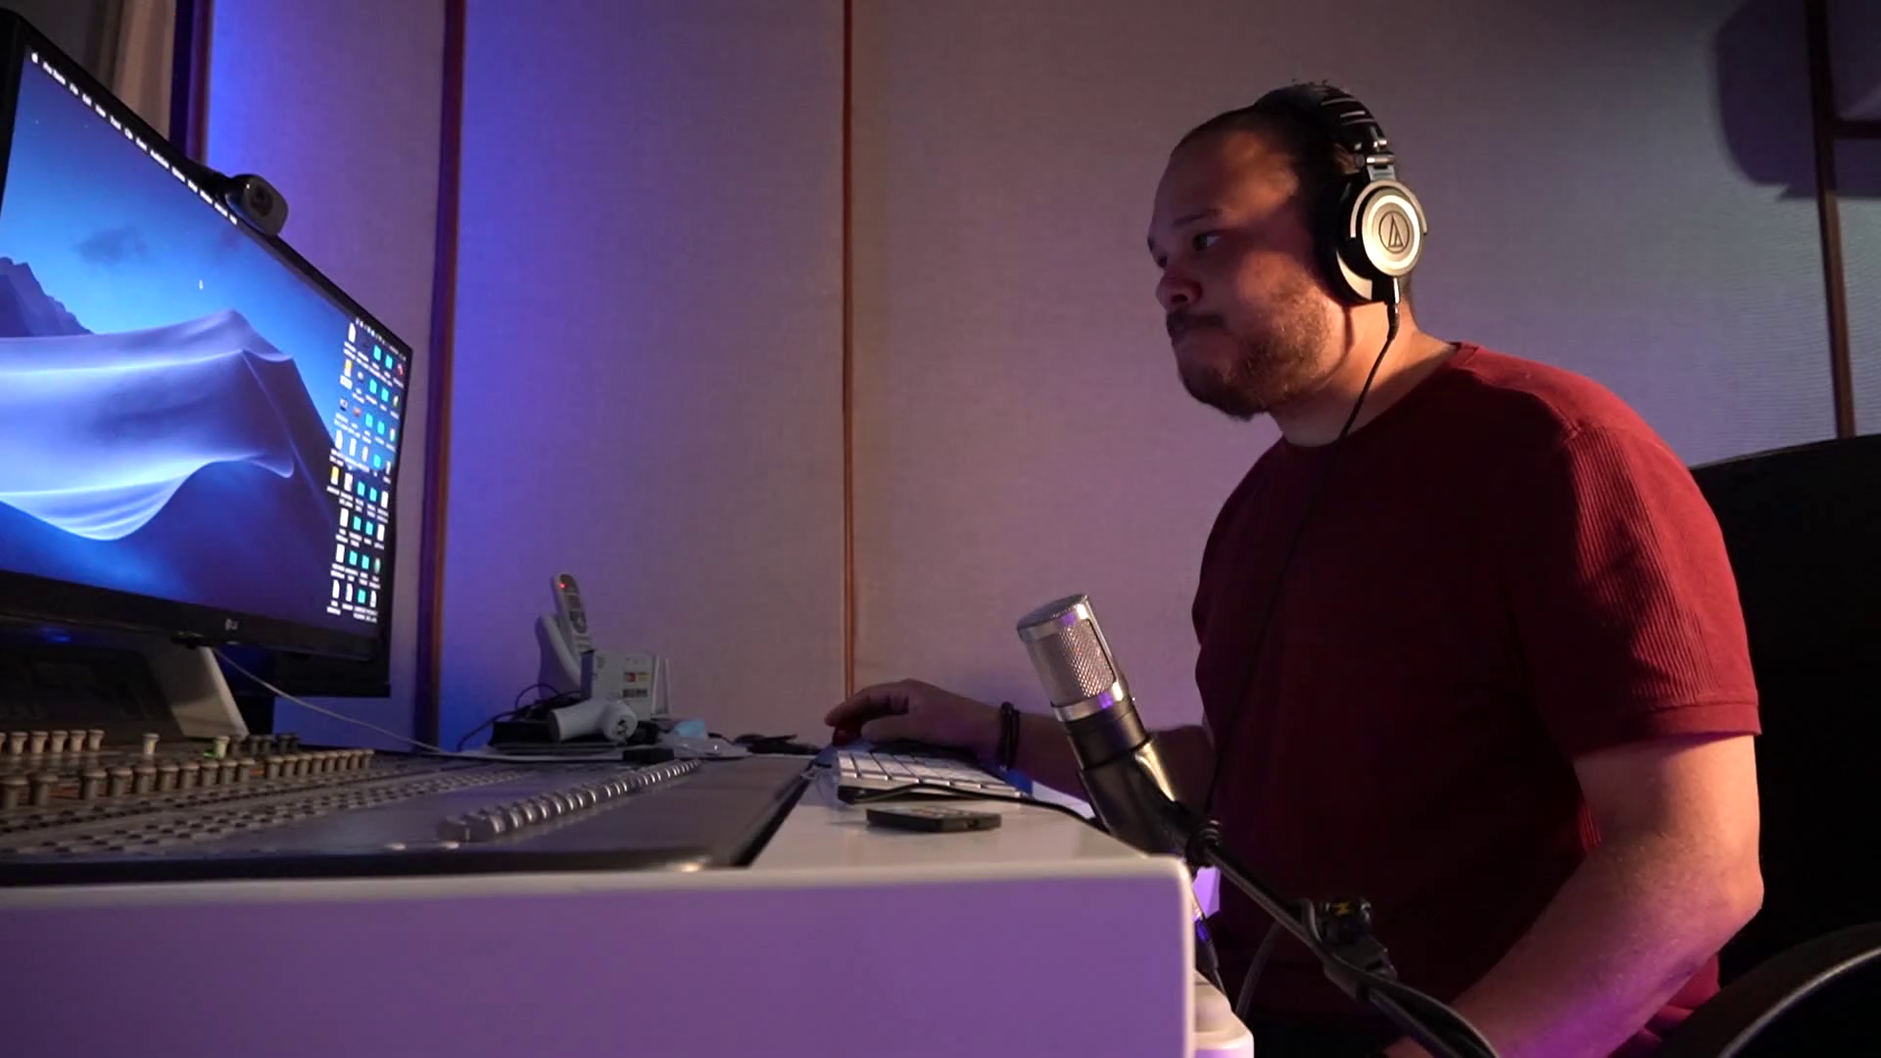
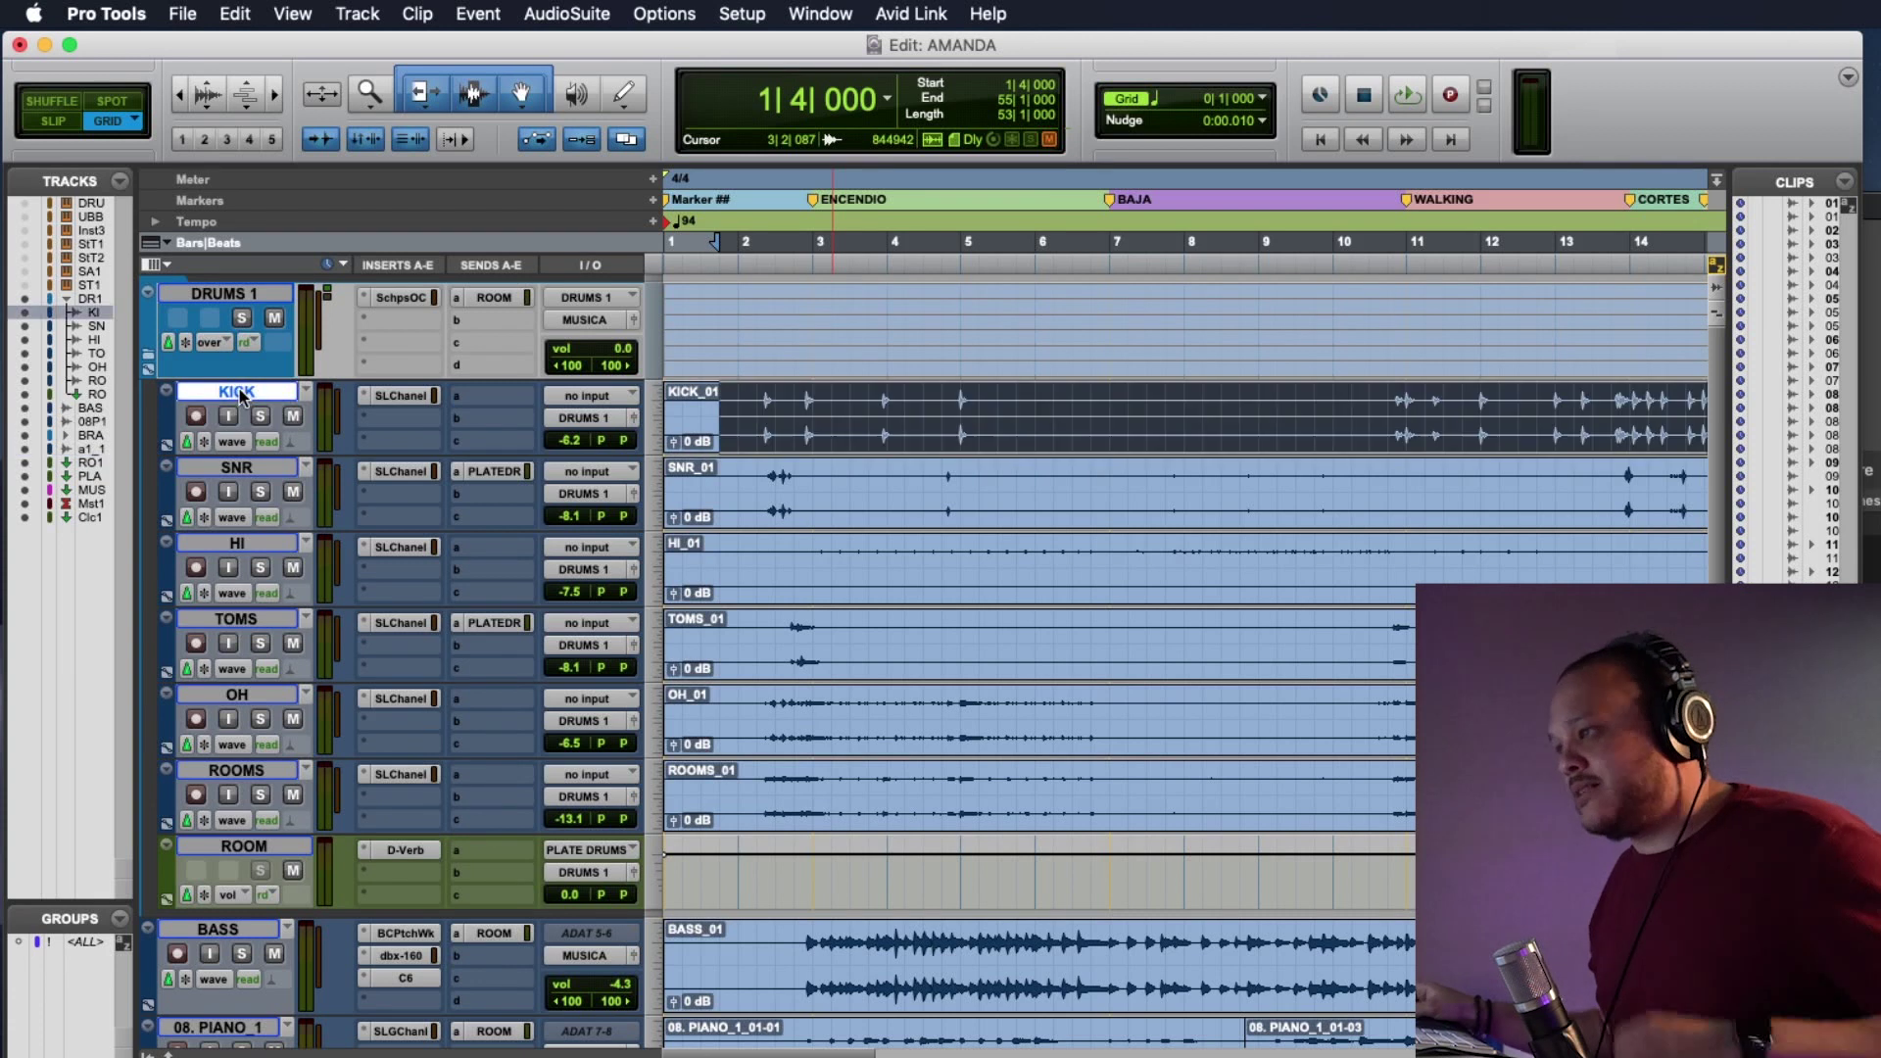
Select the drum tracks from KICK to ROOM, solo the DRUMS 1 folder and play it from bar 13 beat 3.
{"action": "left_click", "coordinate": [250, 846], "text": "shift"}
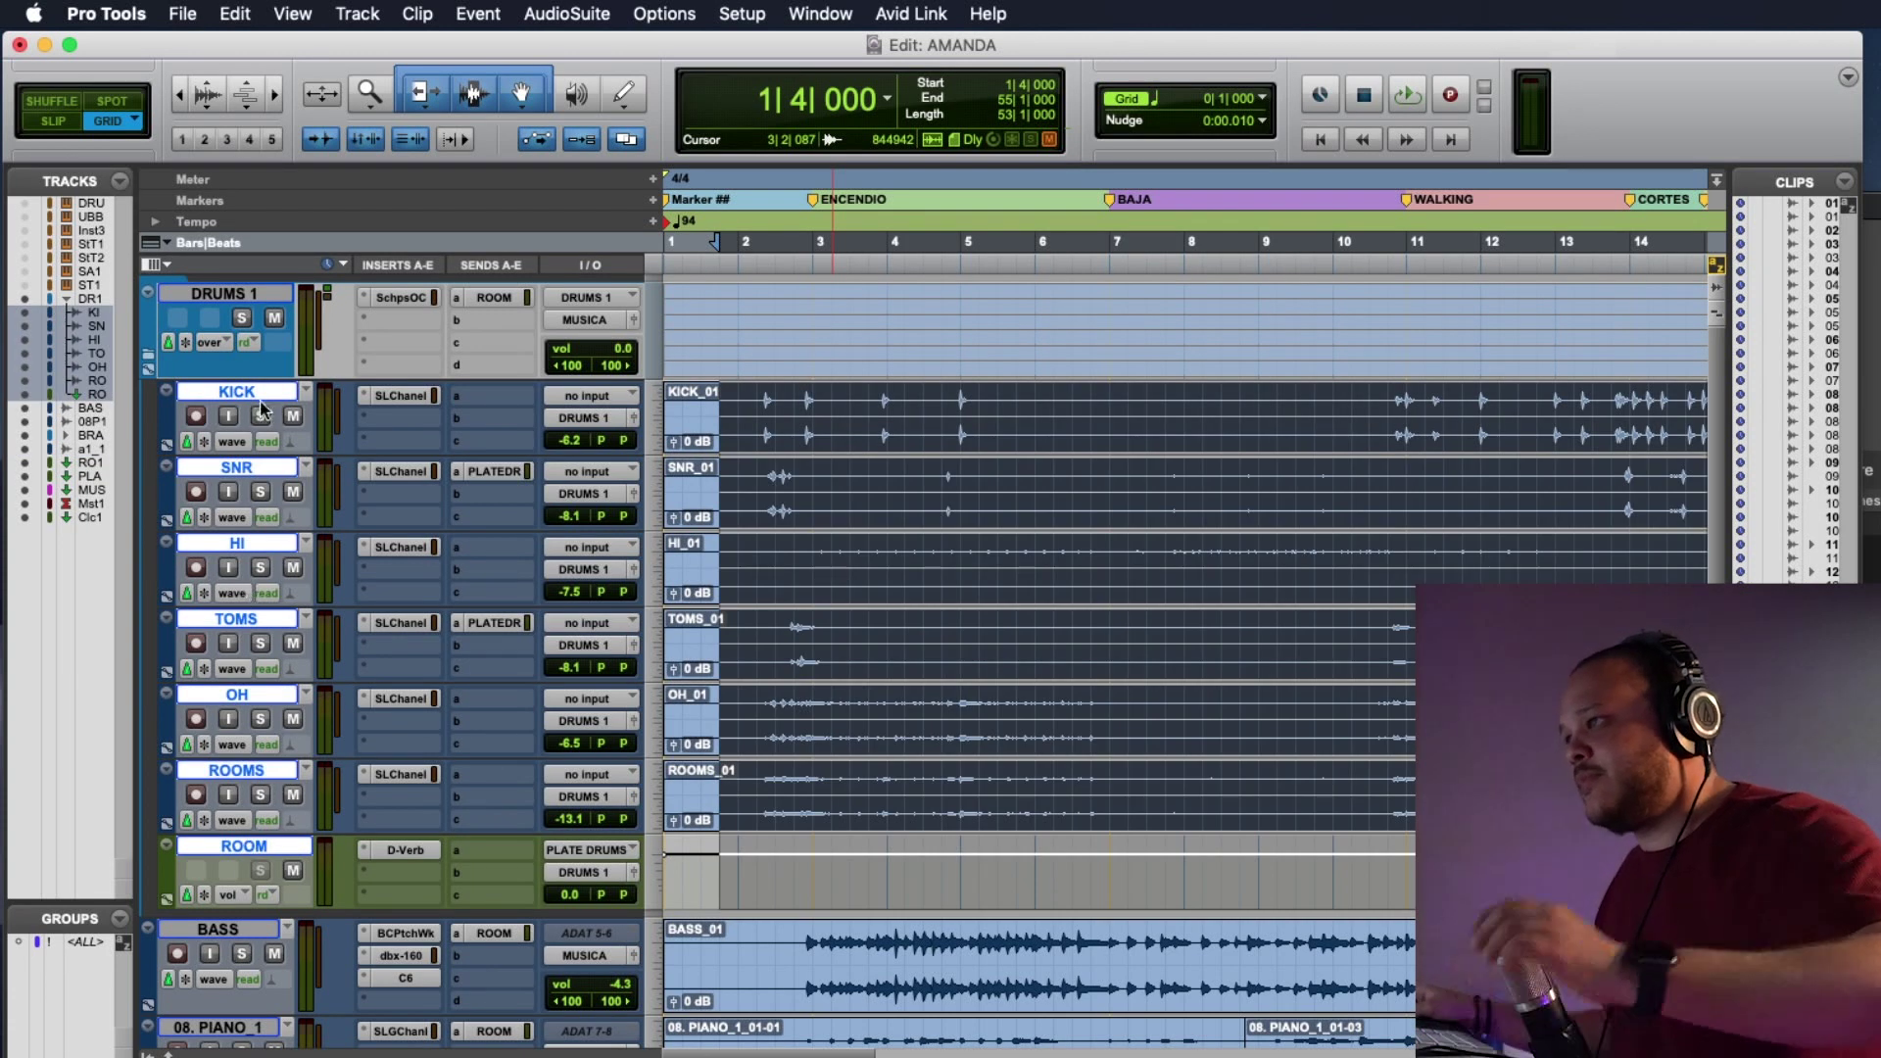
{"action": "left_click", "coordinate": [1580, 399]}
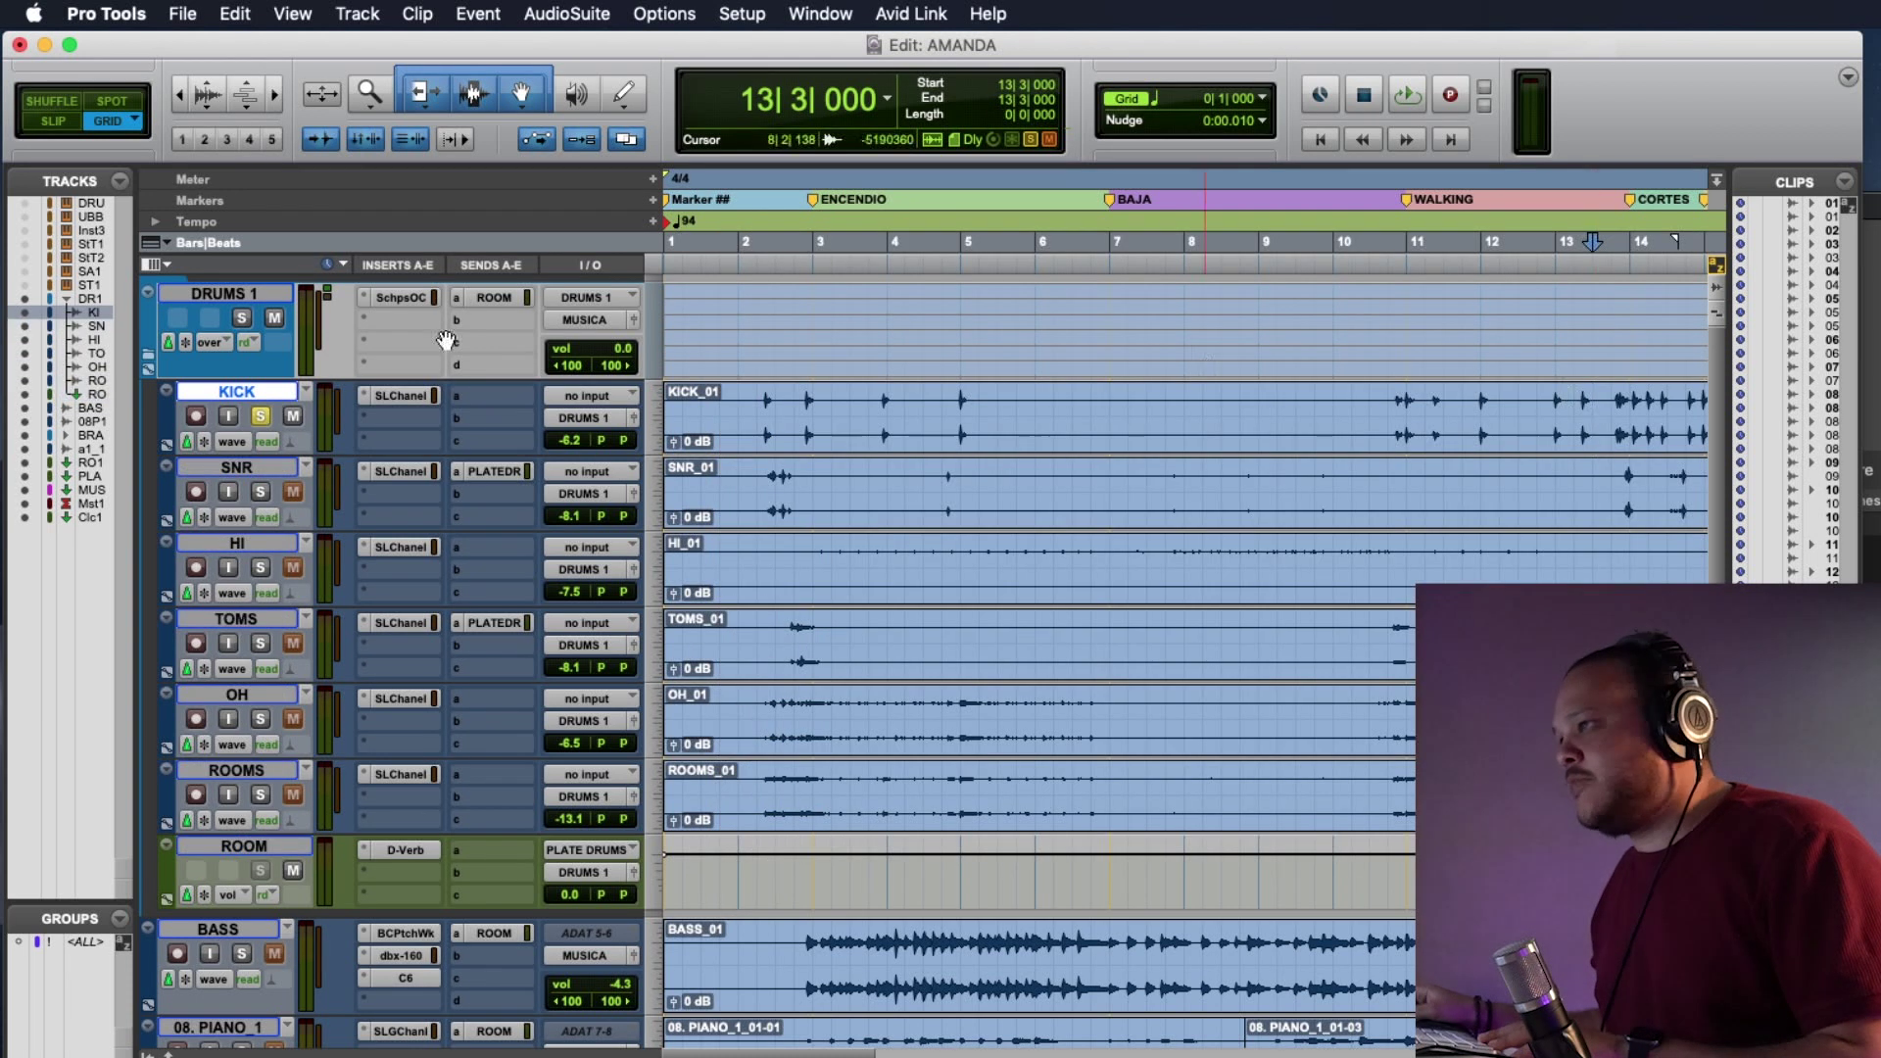
{"action": "key", "text": "space"}
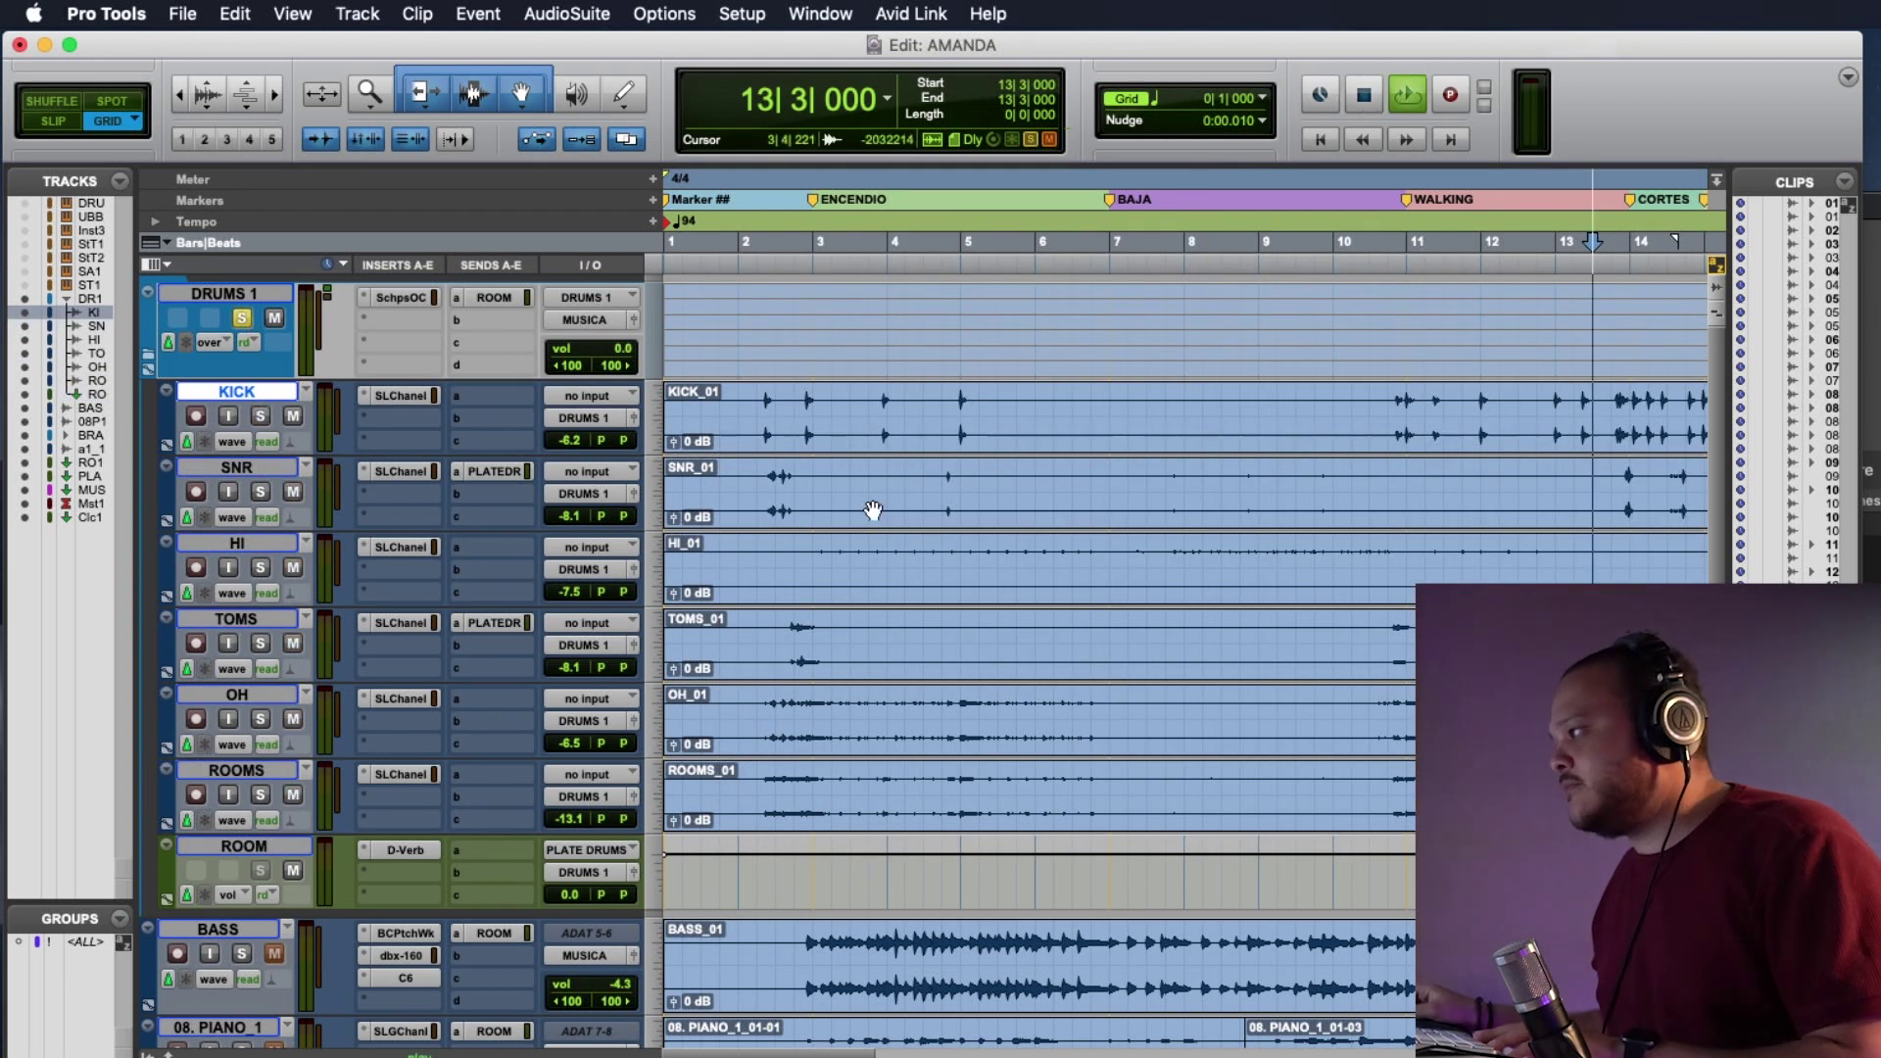
{"action": "key", "text": "super+bracketleft"}
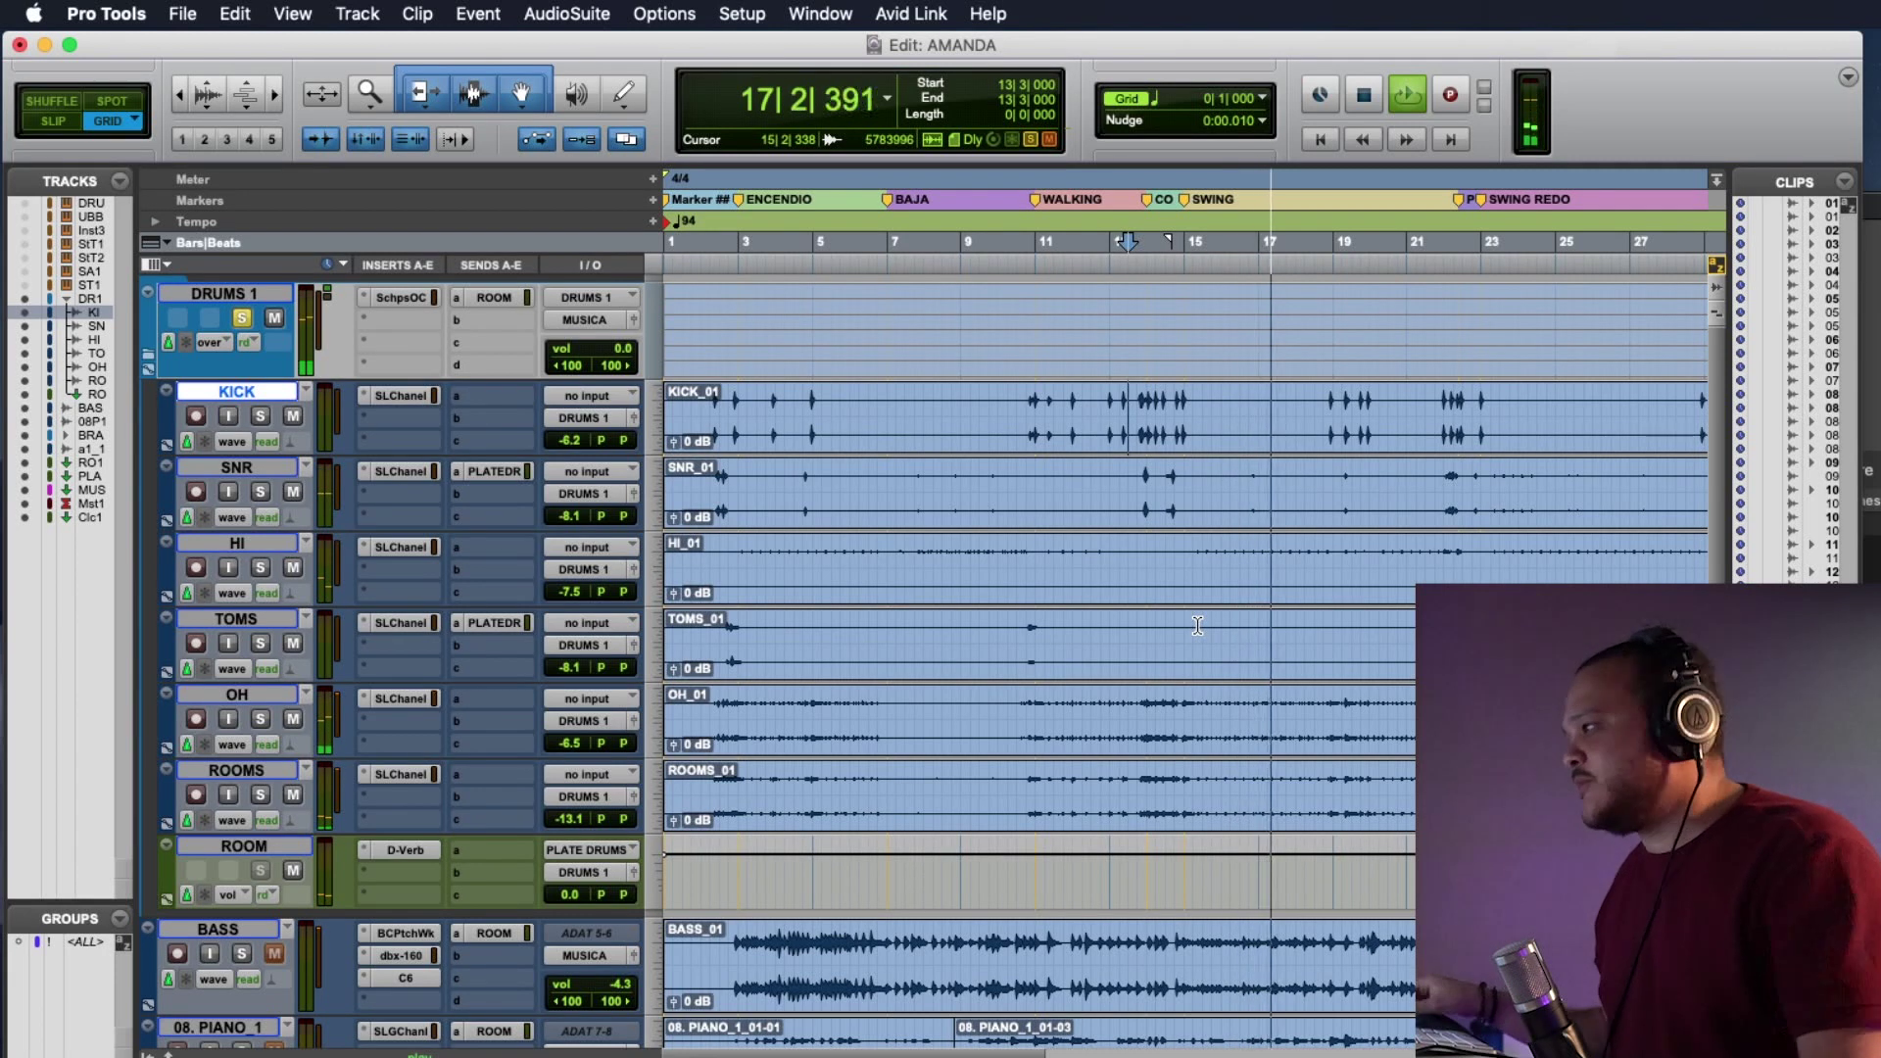
Solo the BASS track alongside the drums and inspect its BCPtchWk, dbx-160 and C6 inserts, closing the plug-in window.
{"action": "left_click", "coordinate": [241, 953]}
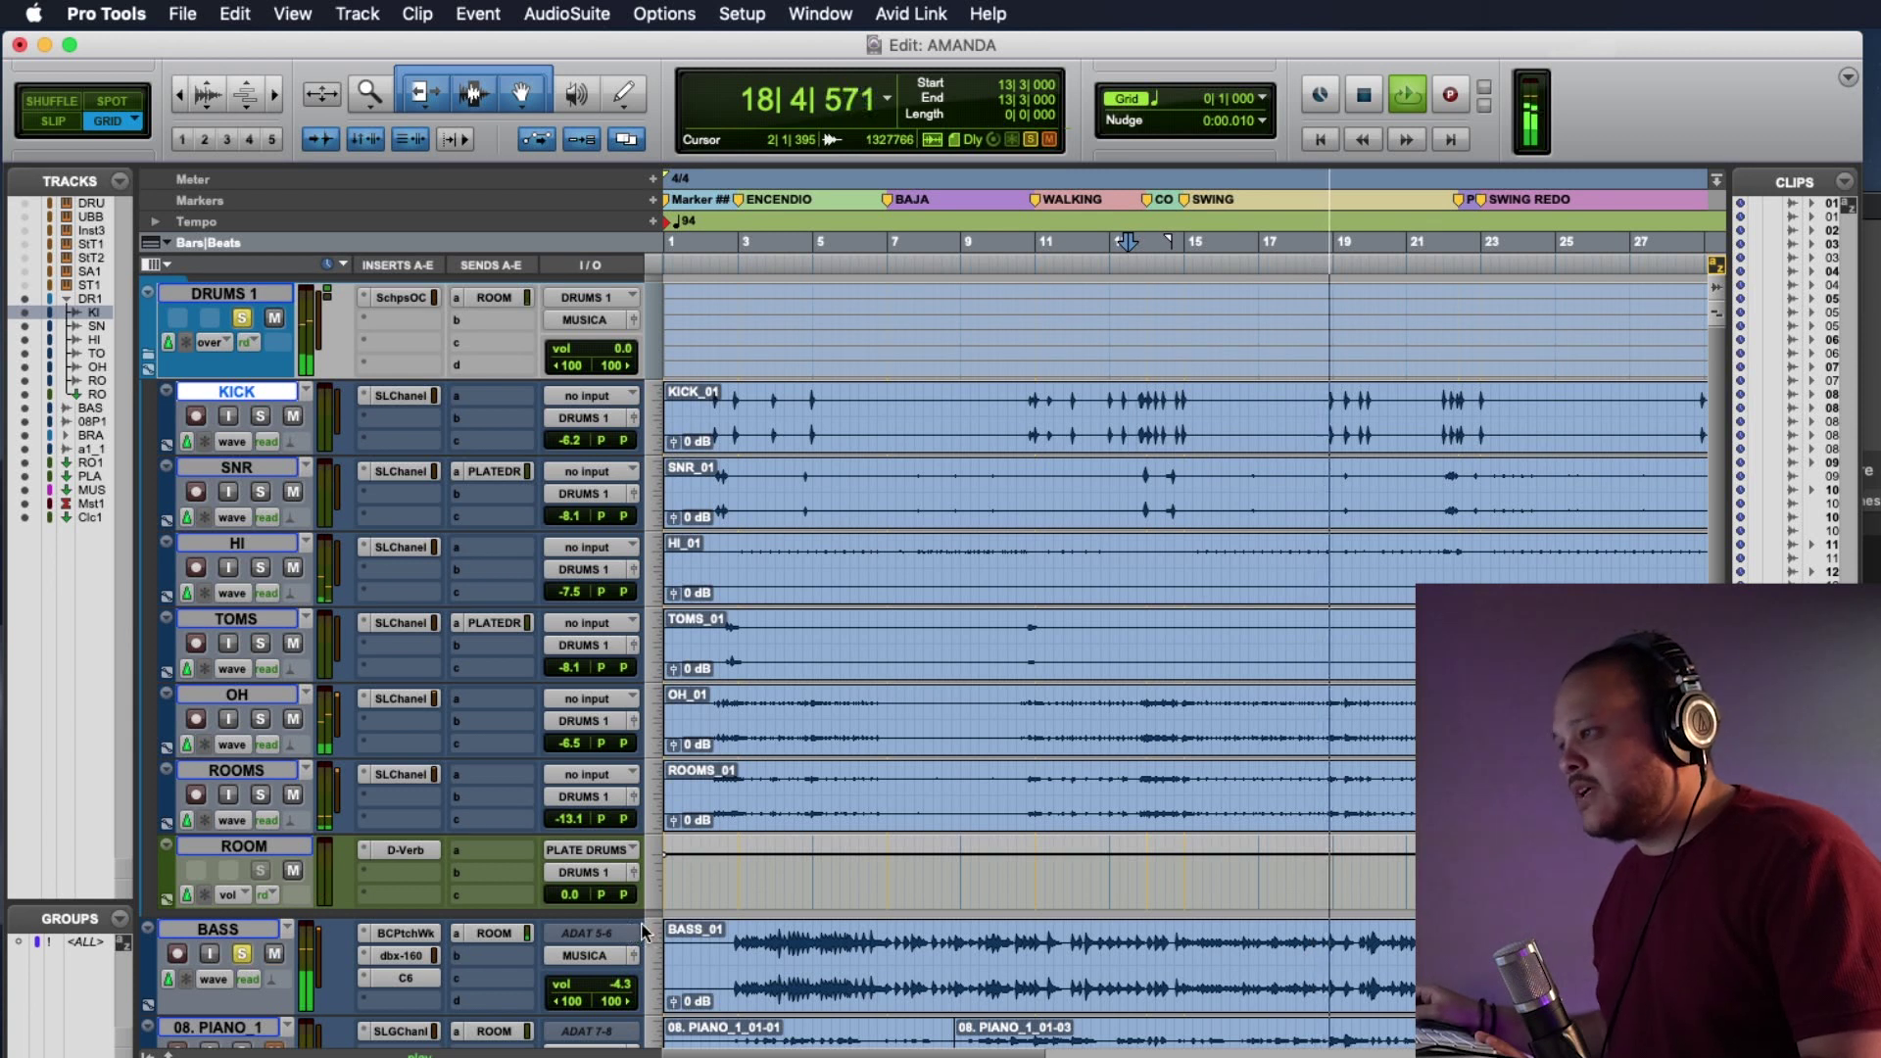
{"action": "left_click", "coordinate": [407, 936]}
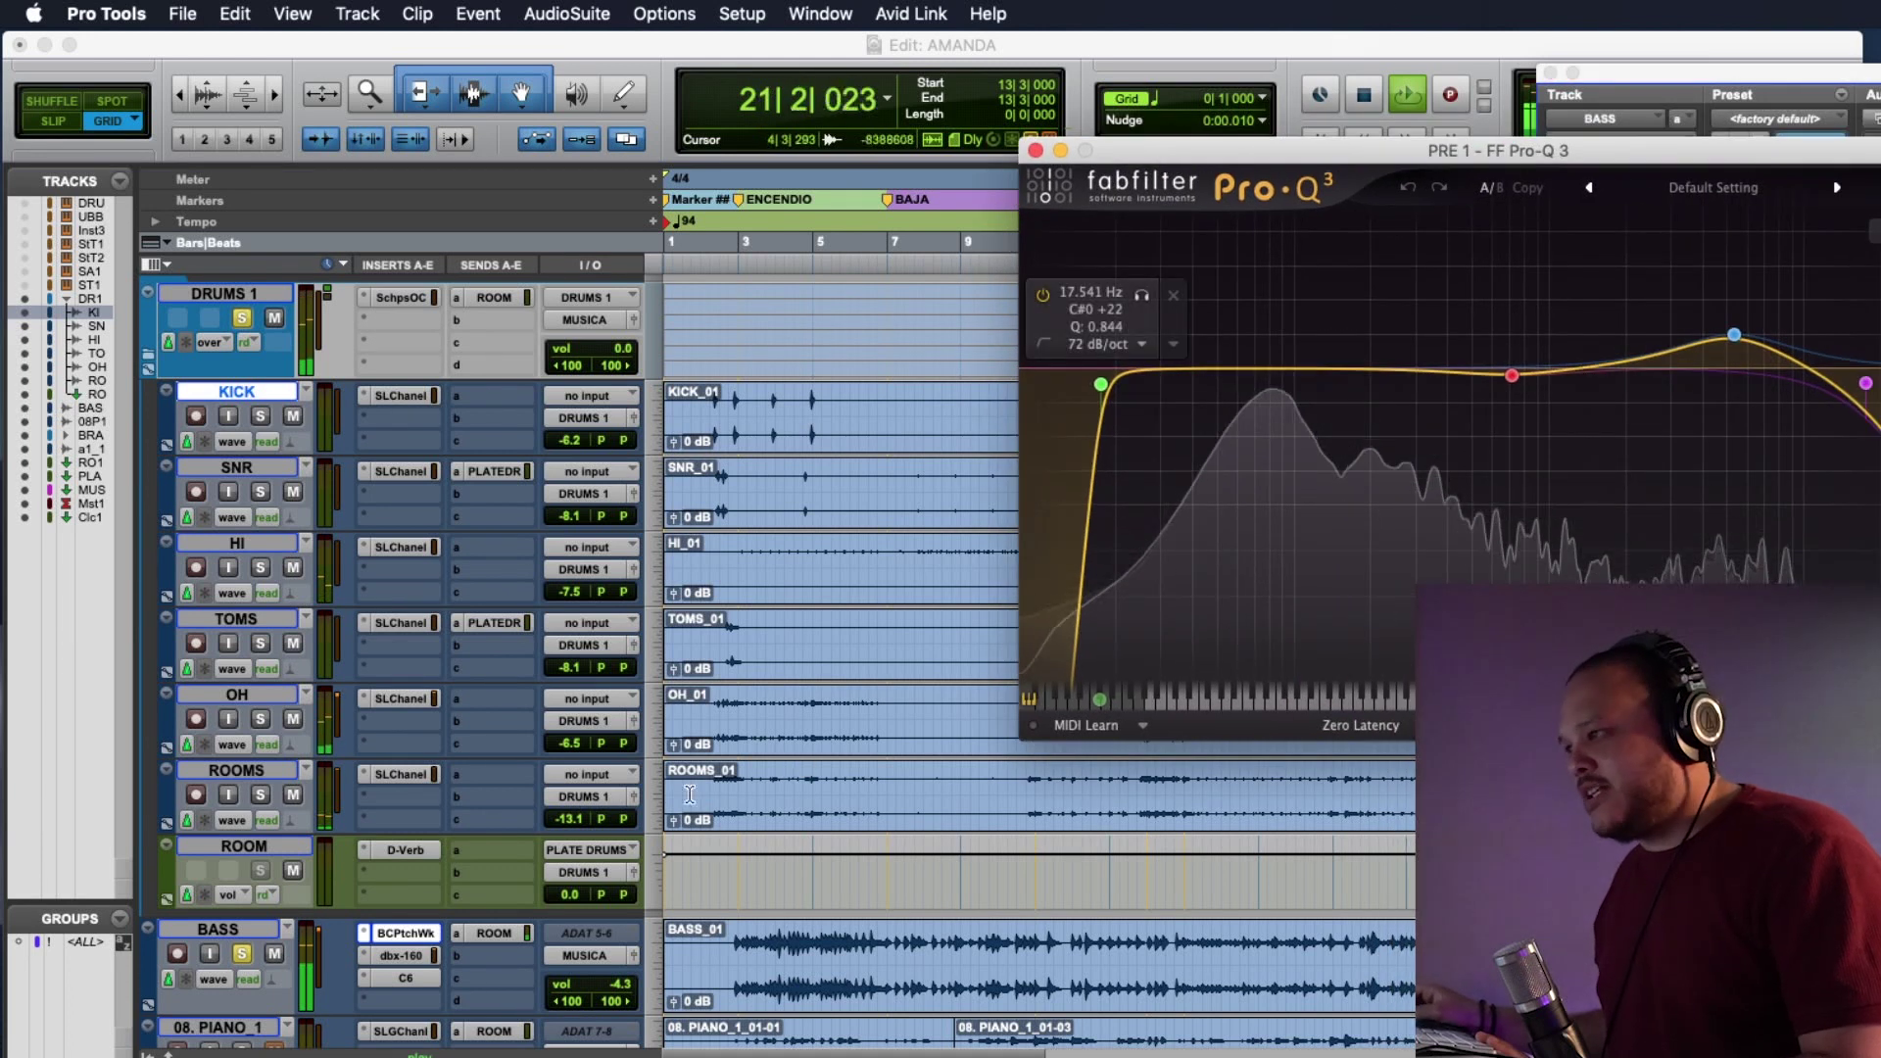
{"action": "left_click", "coordinate": [404, 955]}
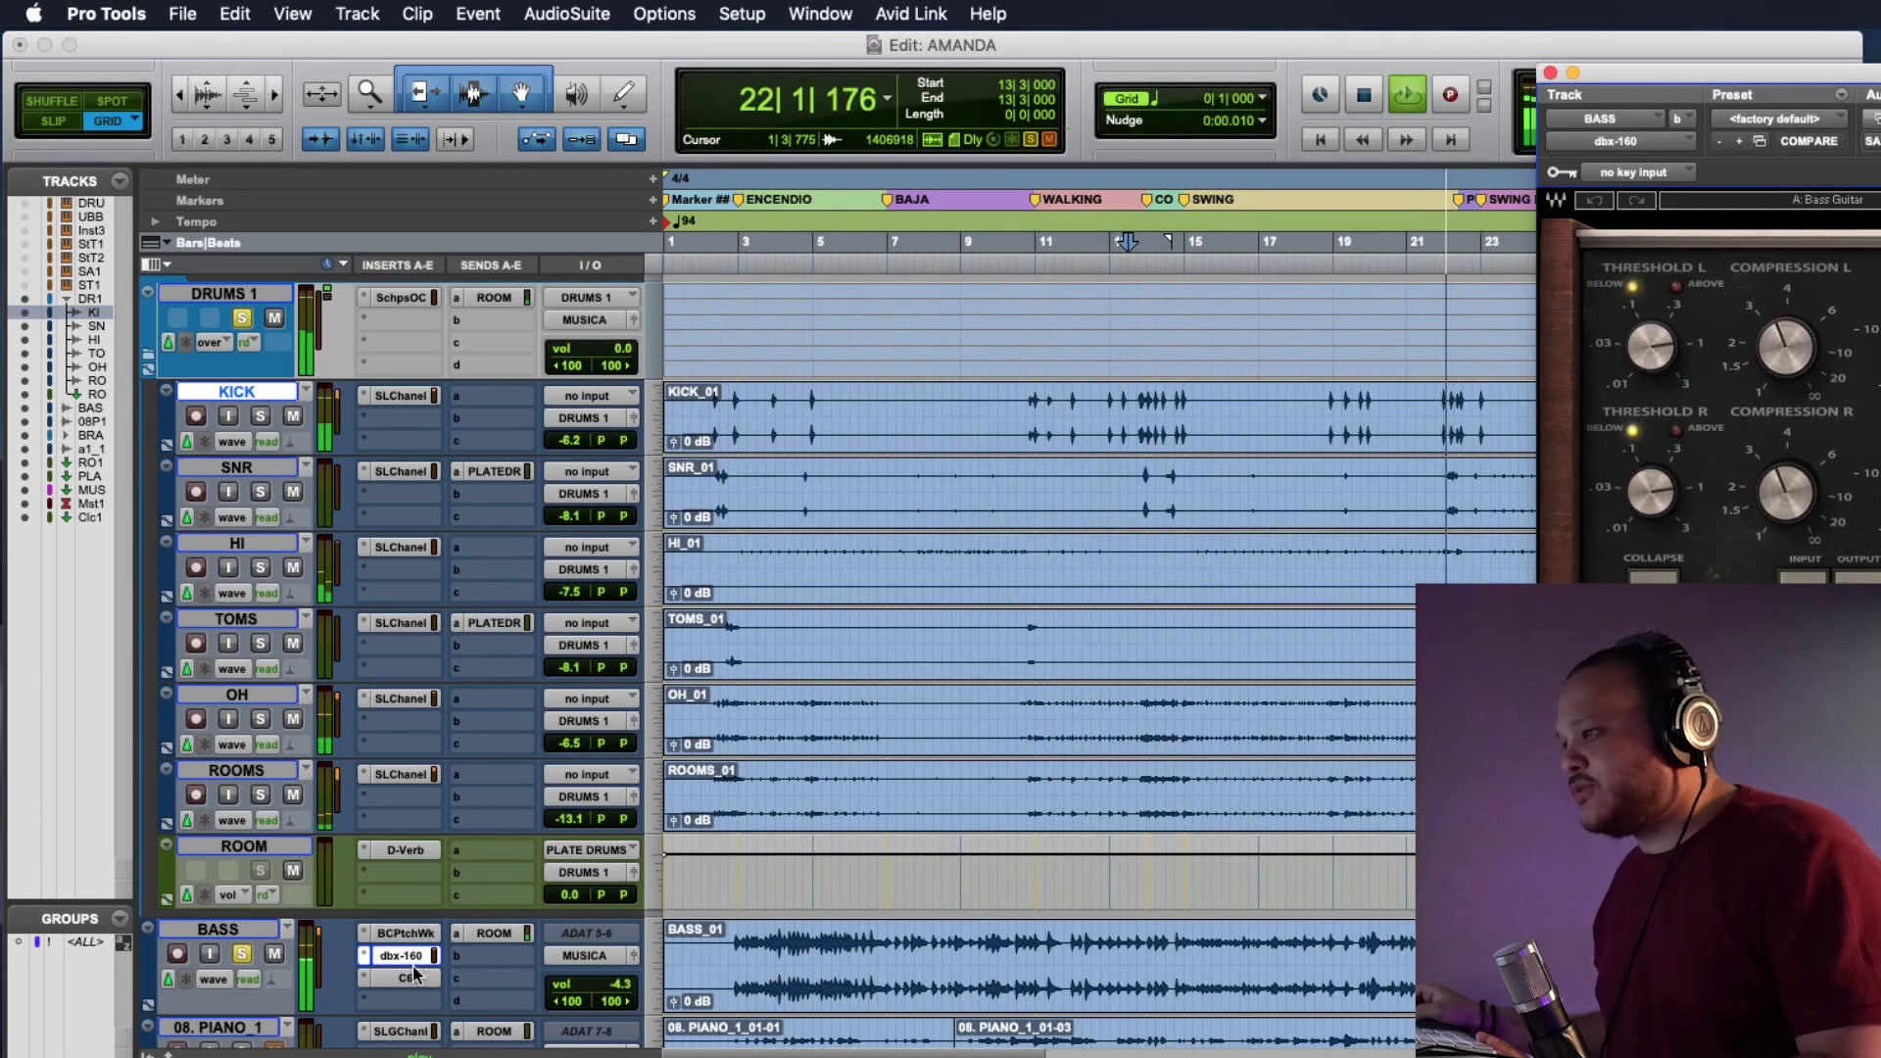
{"action": "left_click", "coordinate": [405, 978]}
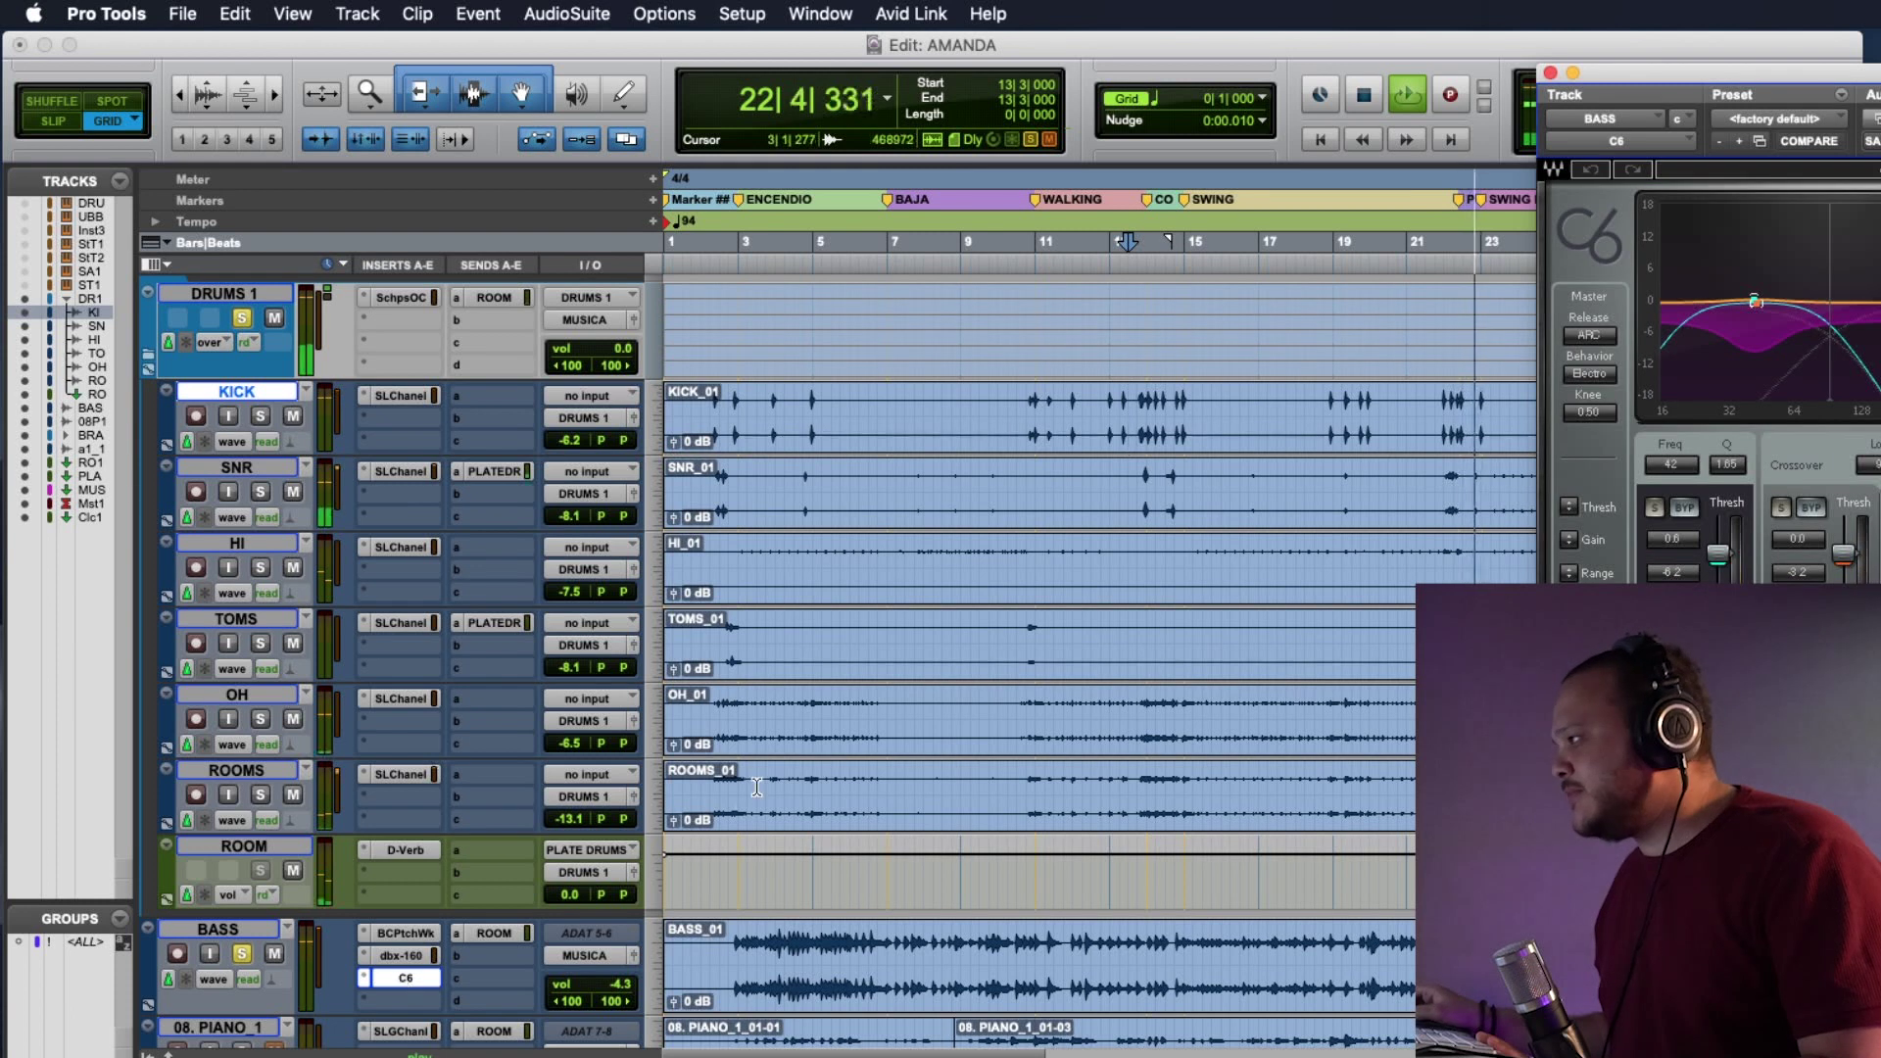
{"action": "left_click", "coordinate": [1550, 73]}
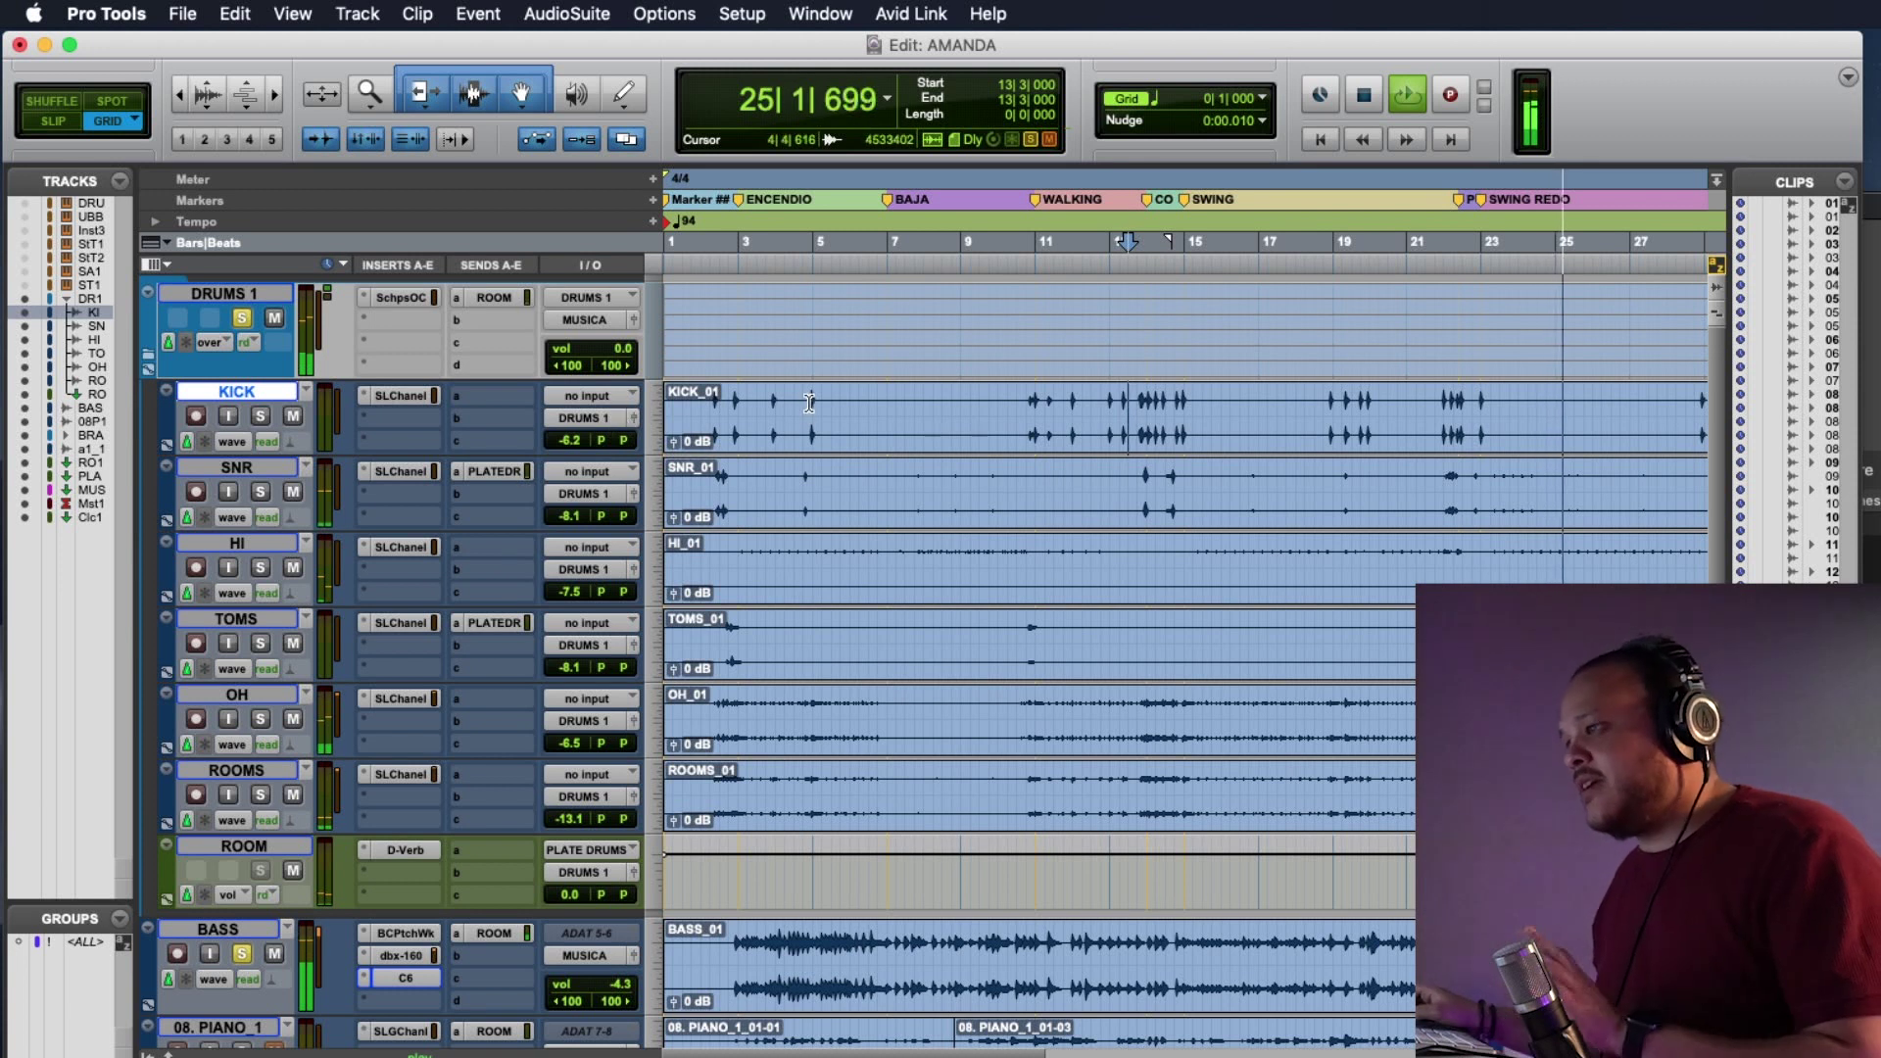
Listen to the 08. PIANO_1 track soloed together with the drums and bass, then stop playback.
{"action": "scroll", "coordinate": [882, 637], "scroll_direction": "down", "scroll_amount": 5}
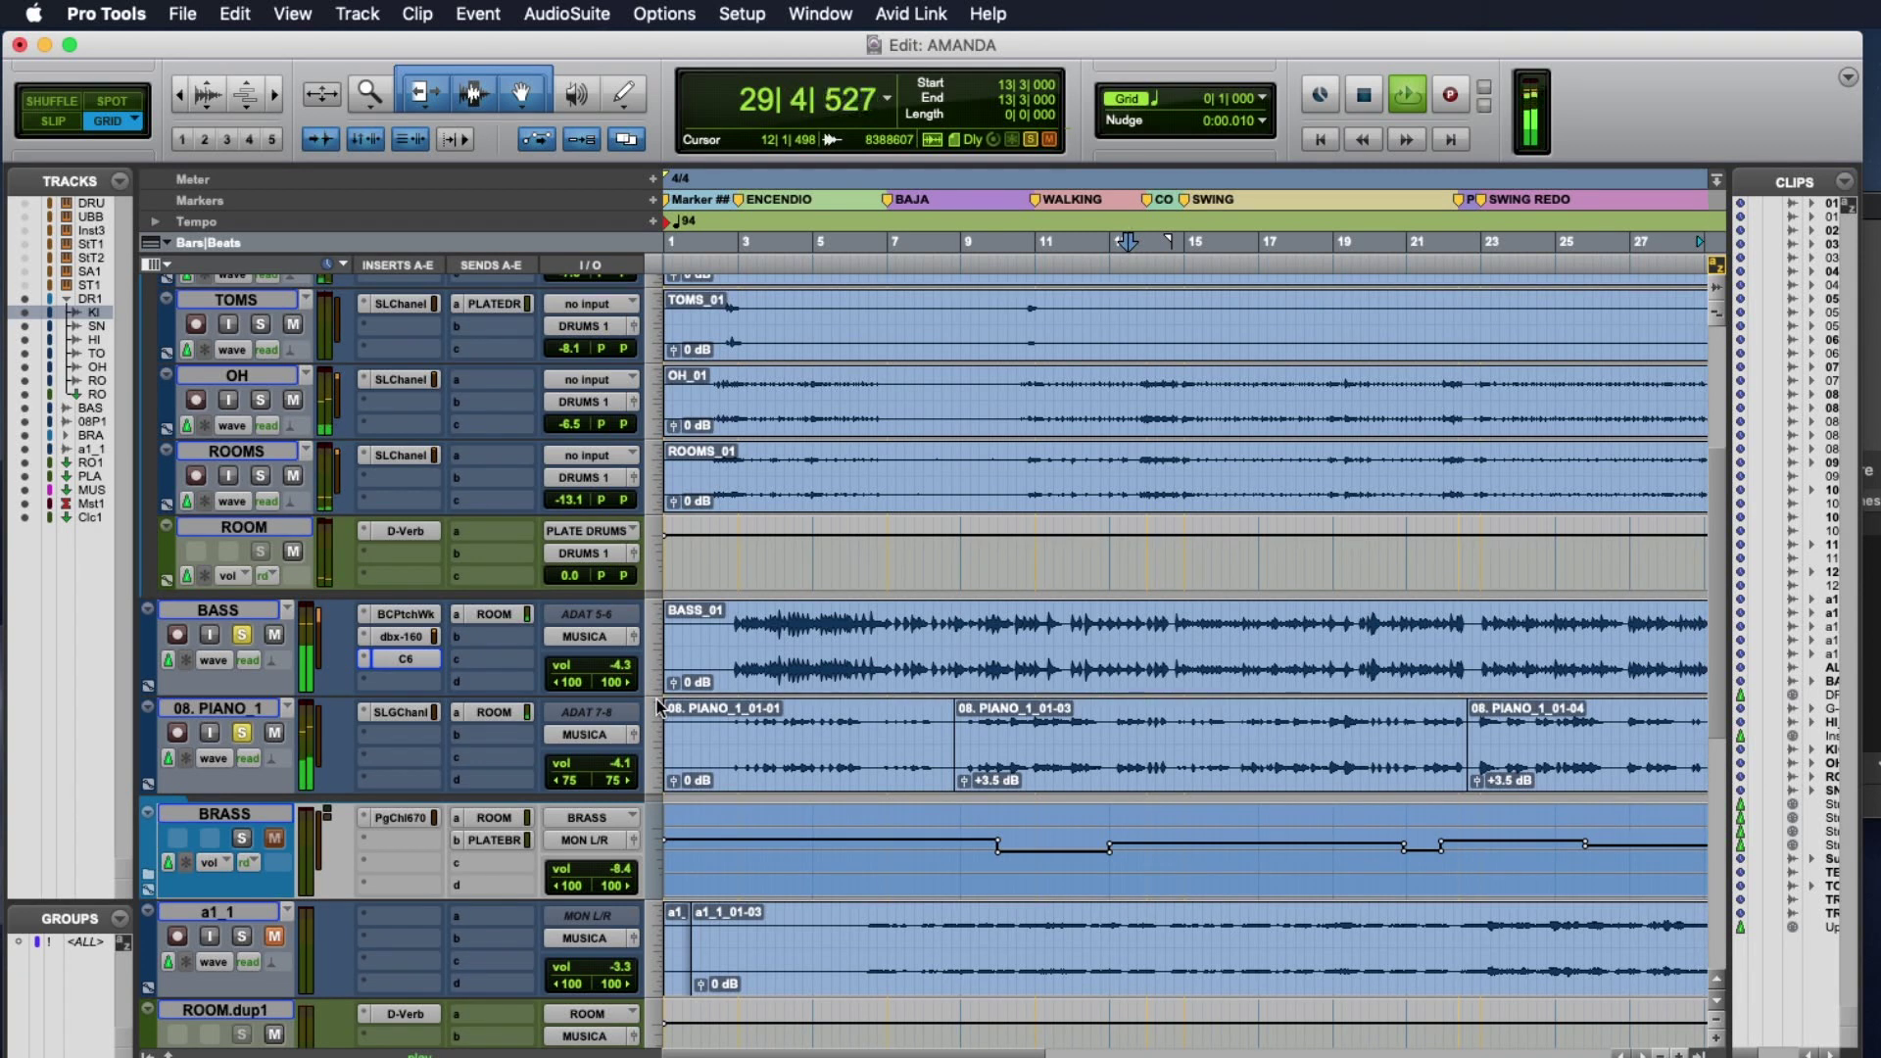
{"action": "key", "text": "space"}
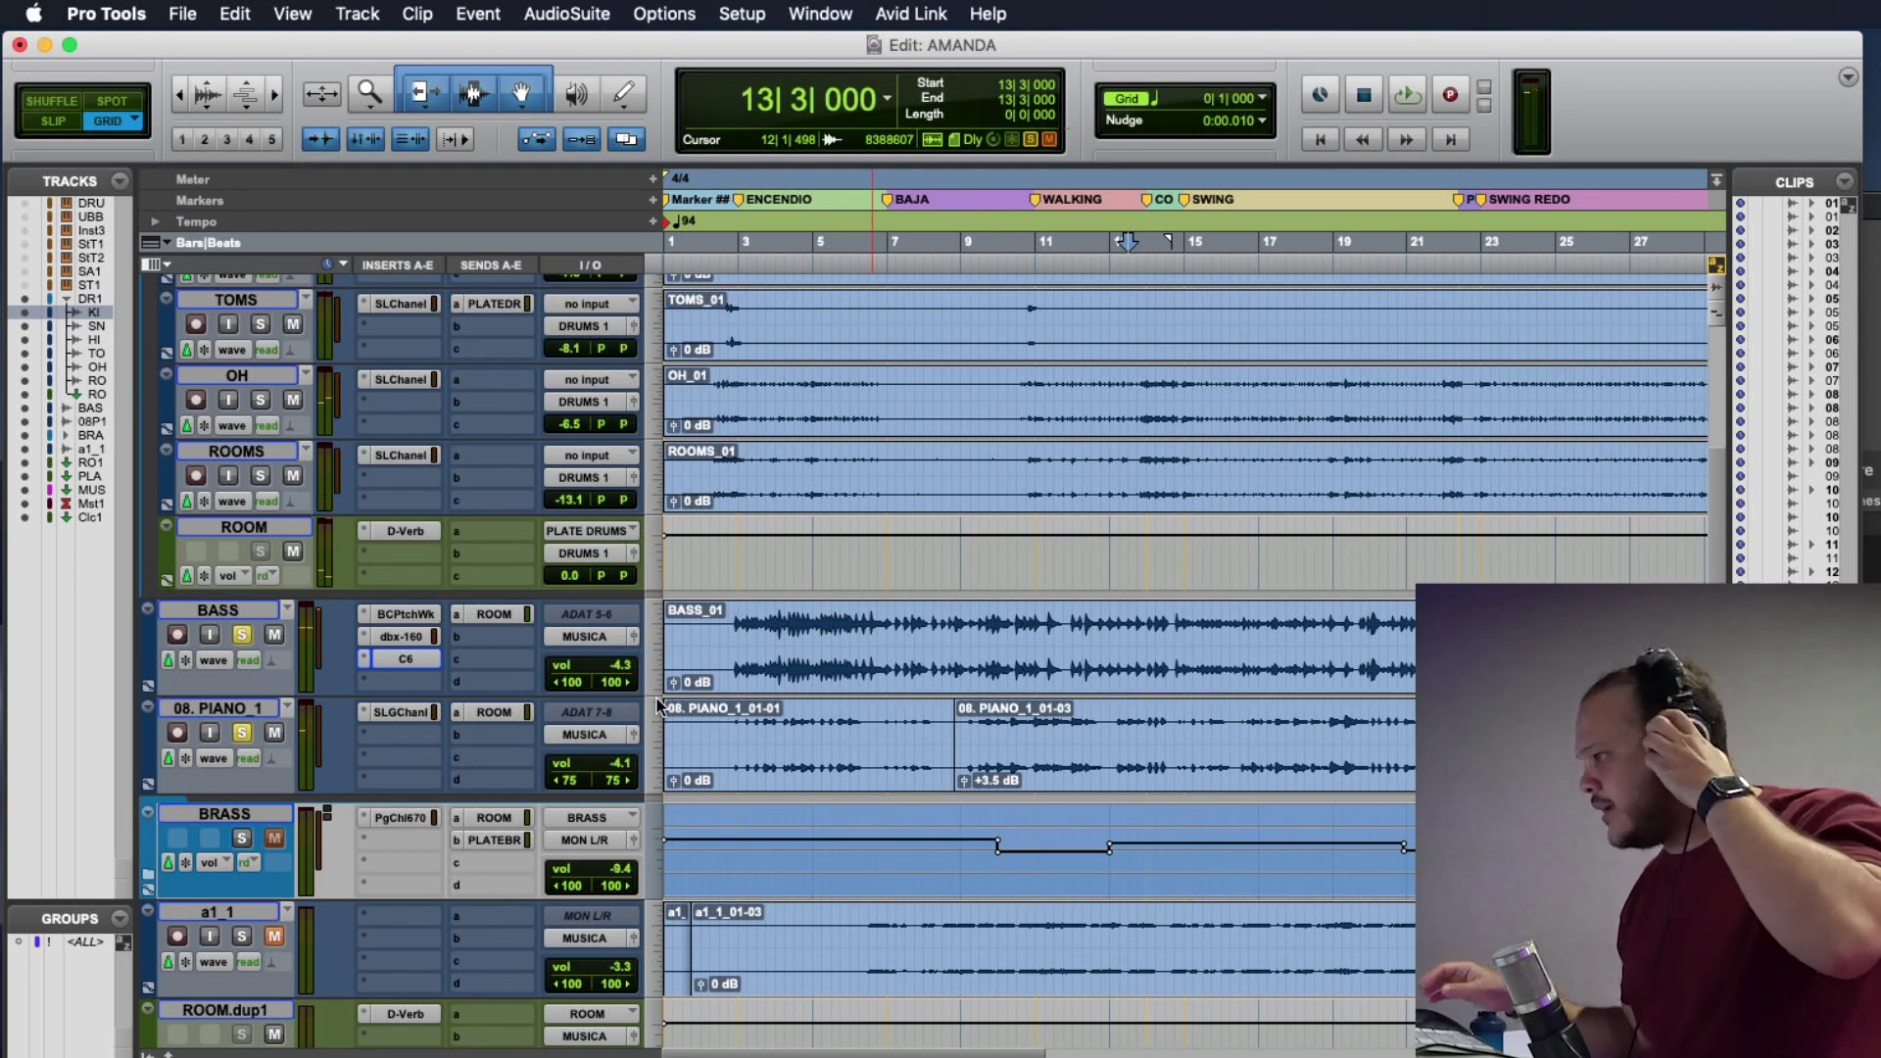
Expand the BRASS folder and inspect the Scheps Omni Channel insert on the ALTO track.
{"action": "left_click", "coordinate": [149, 874]}
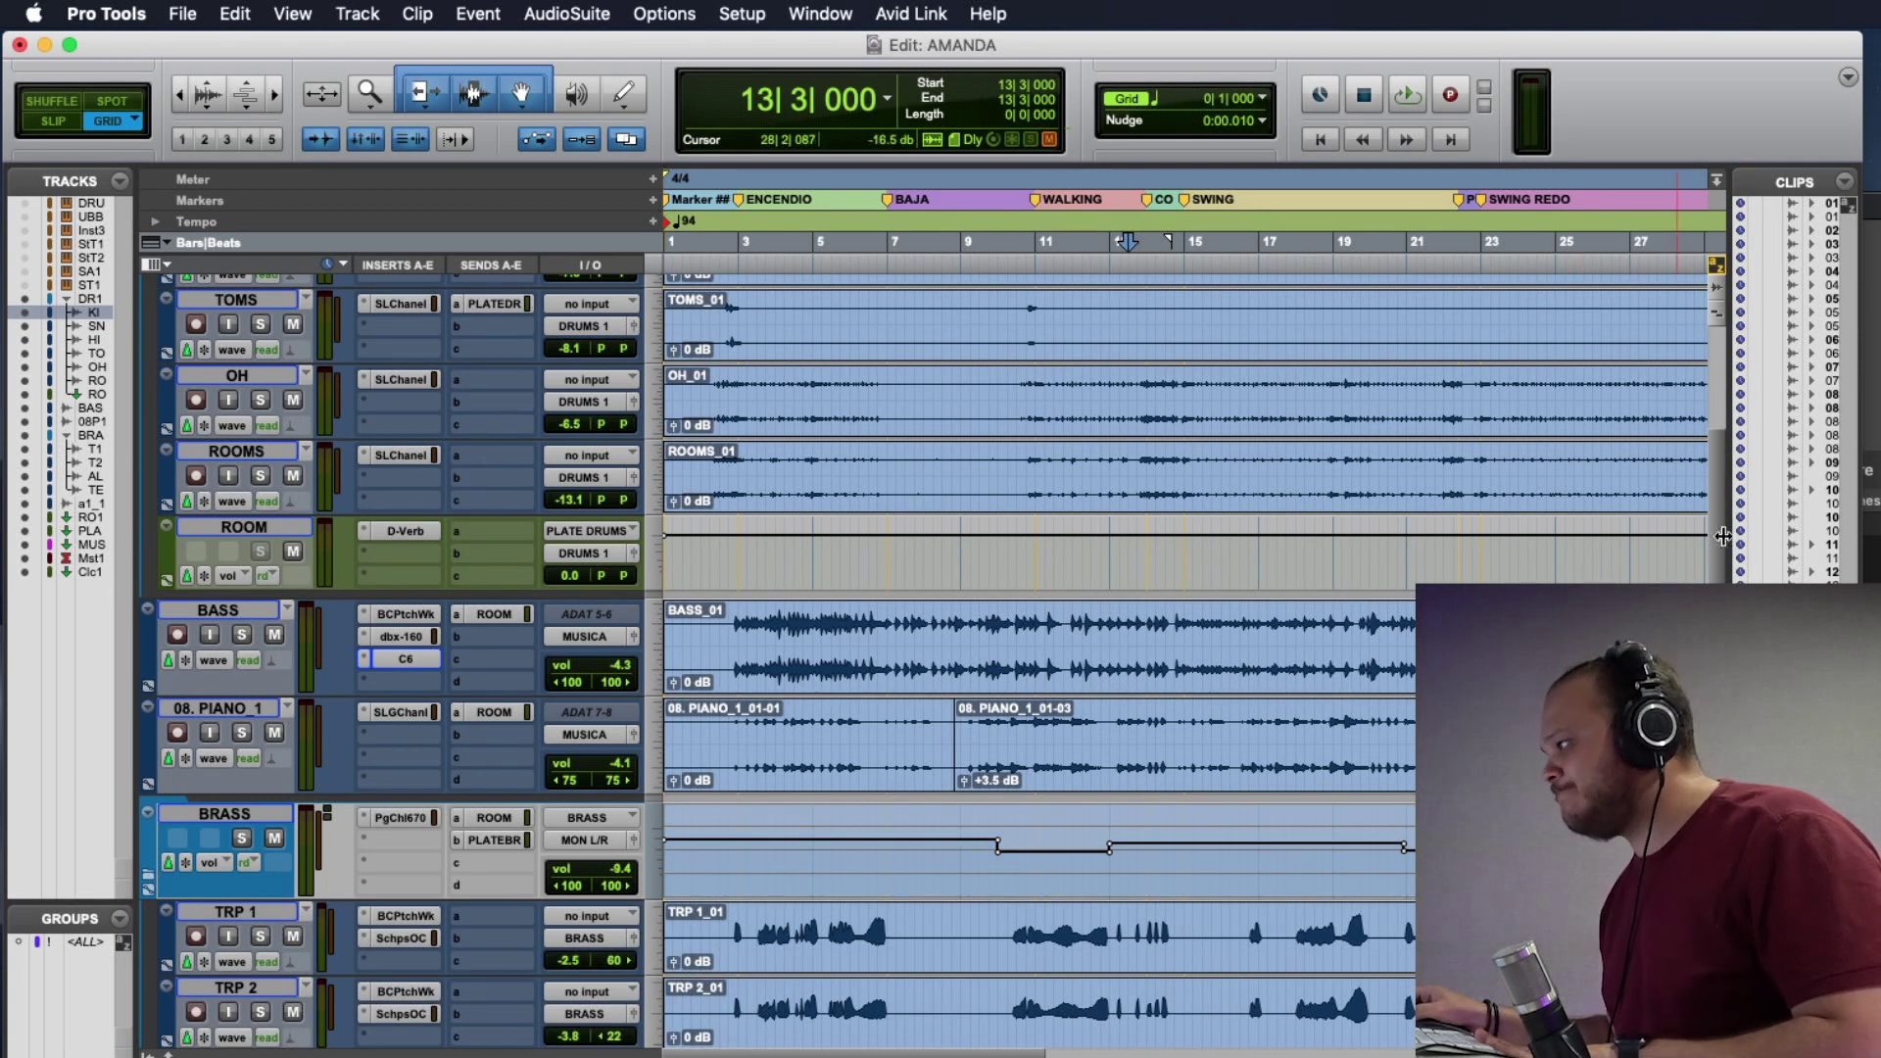
{"action": "scroll", "coordinate": [1729, 536], "scroll_direction": "down", "scroll_amount": 6}
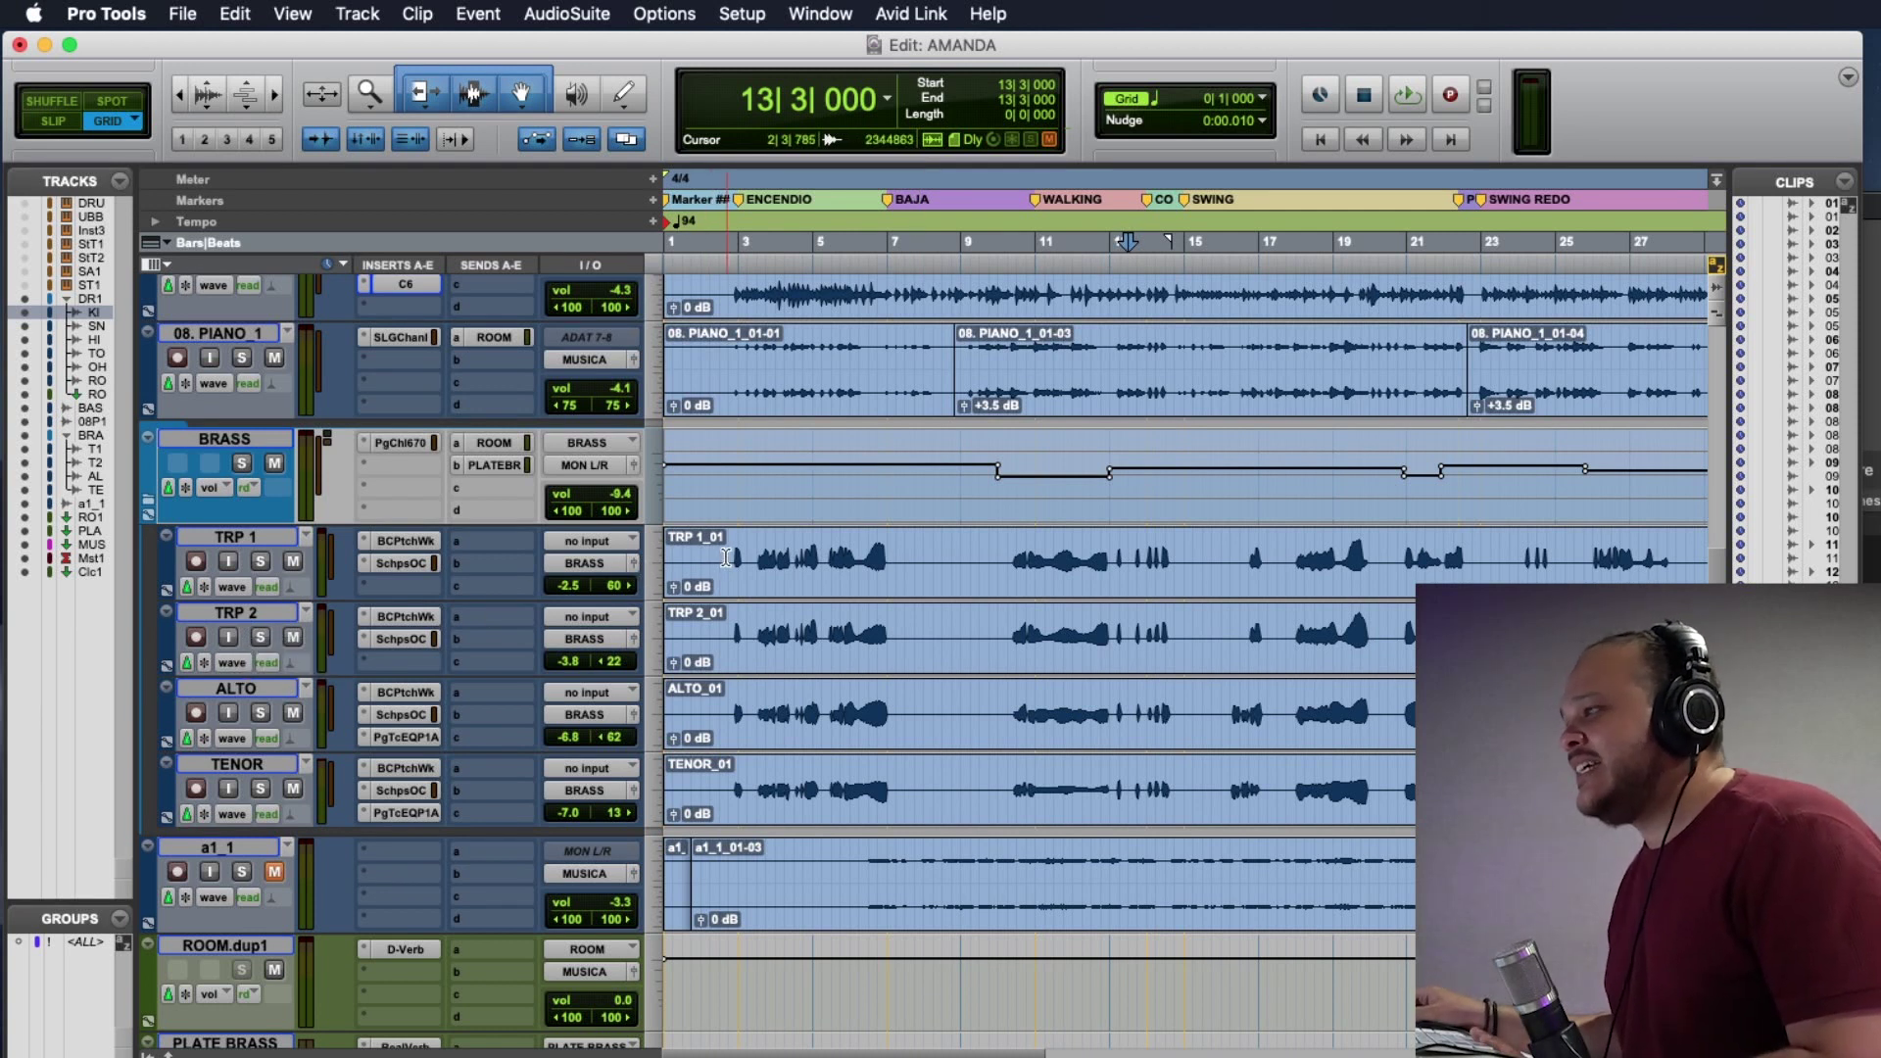
{"action": "left_click", "coordinate": [828, 550]}
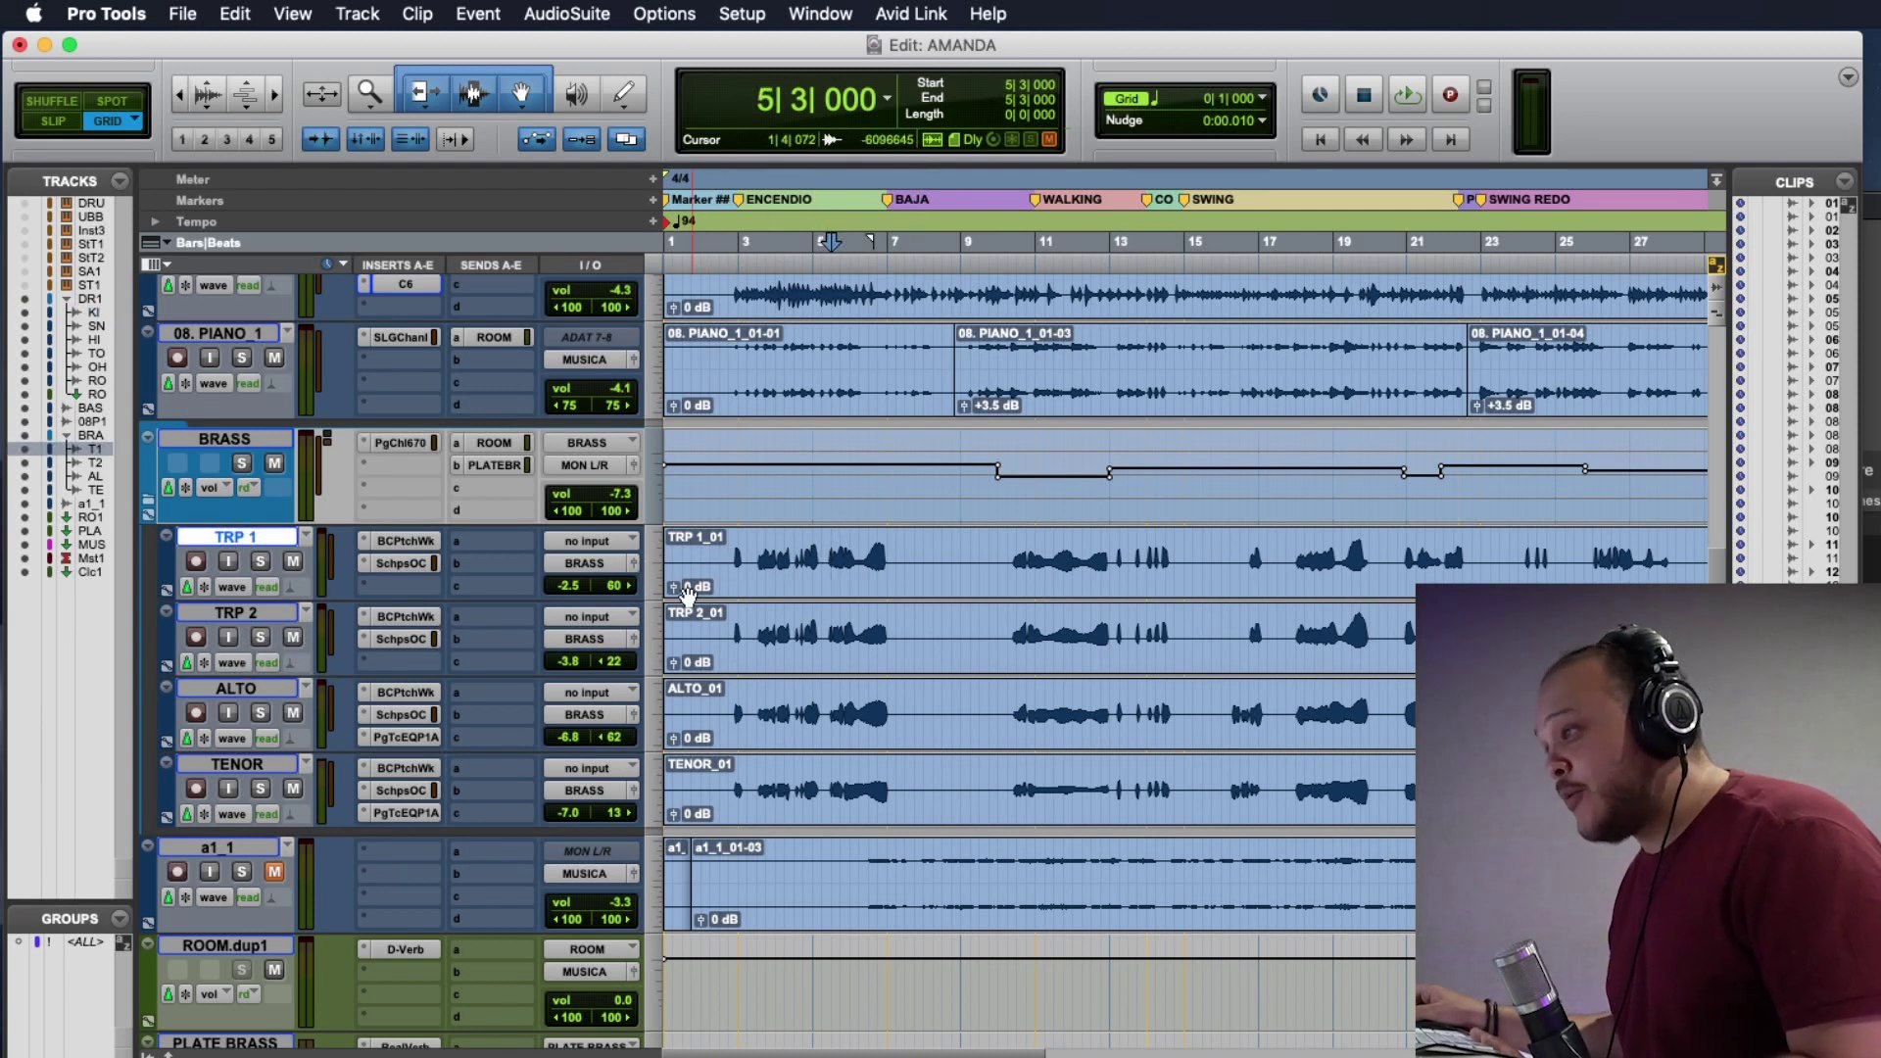
{"action": "left_click", "coordinate": [405, 697]}
{"action": "left_click", "coordinate": [425, 714]}
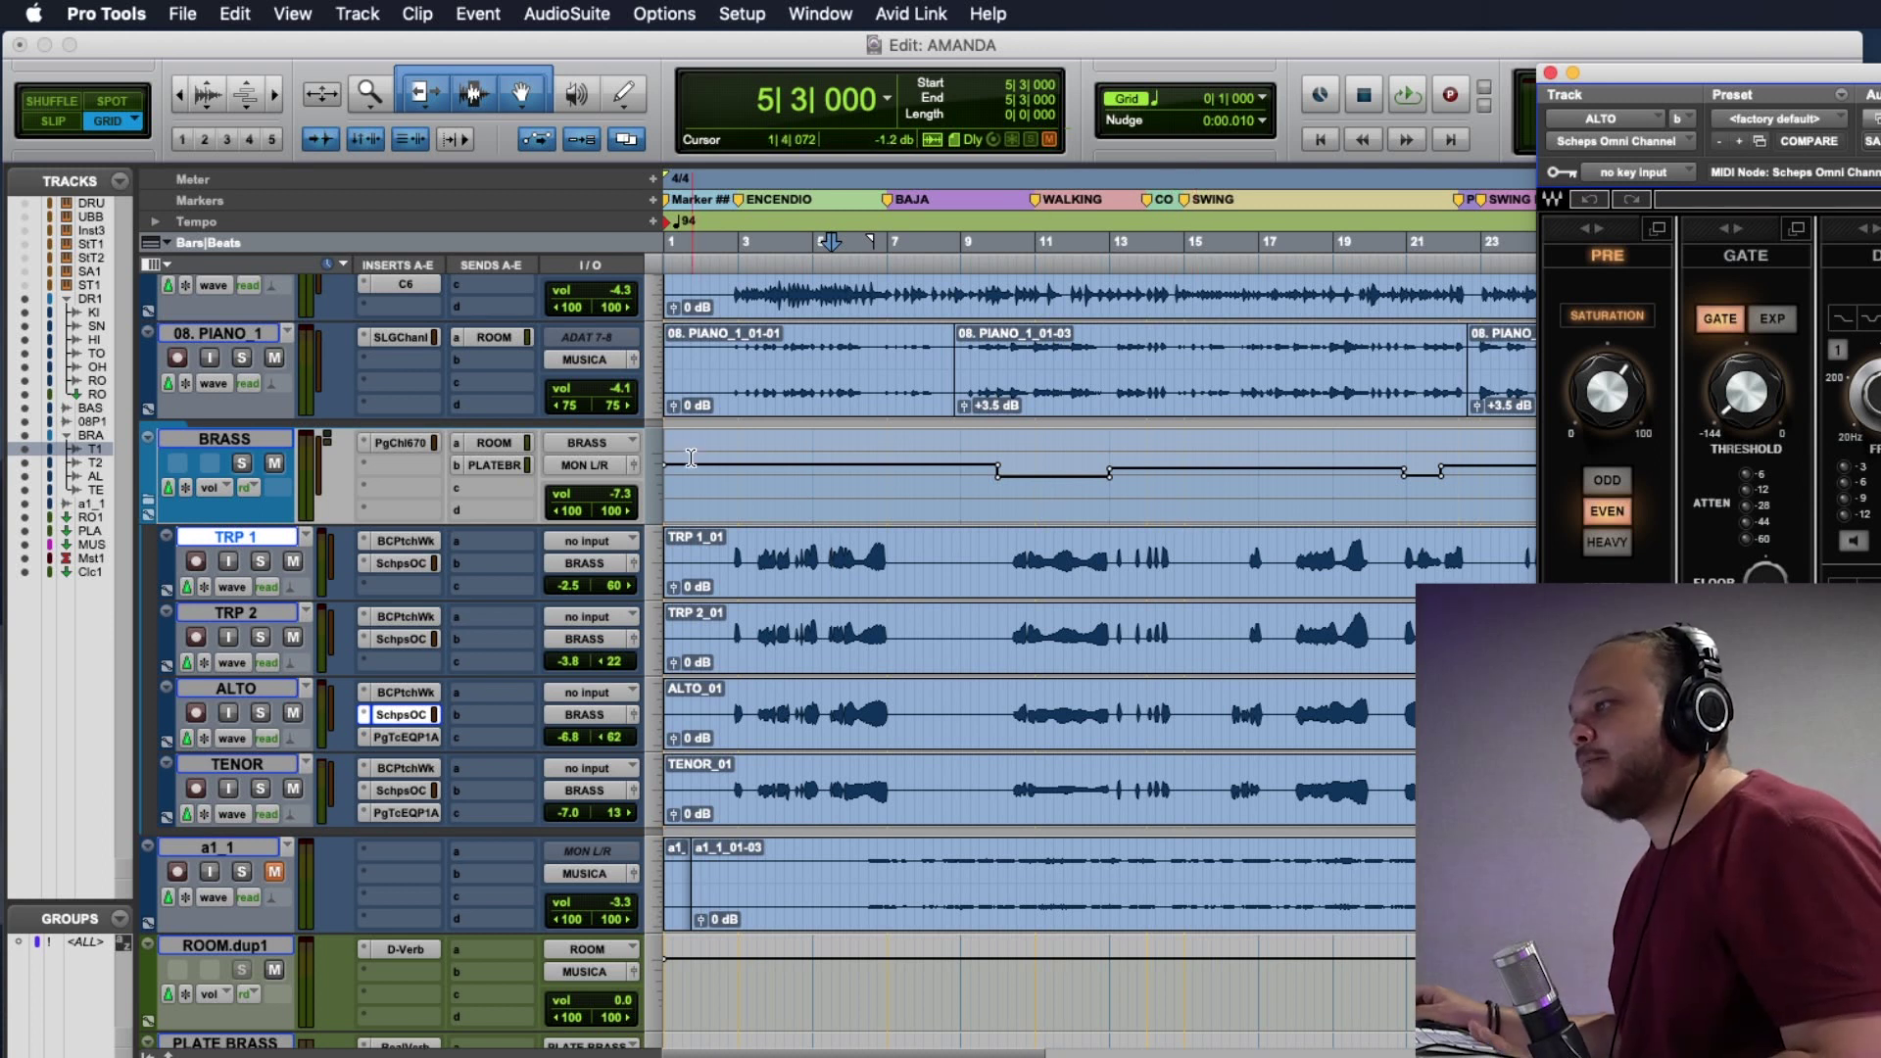
Open the PuigChild 670 on BRASS, solo the folder and play it from bar 3 beat 4.
{"action": "left_click", "coordinate": [402, 443]}
{"action": "left_click", "coordinate": [242, 462]}
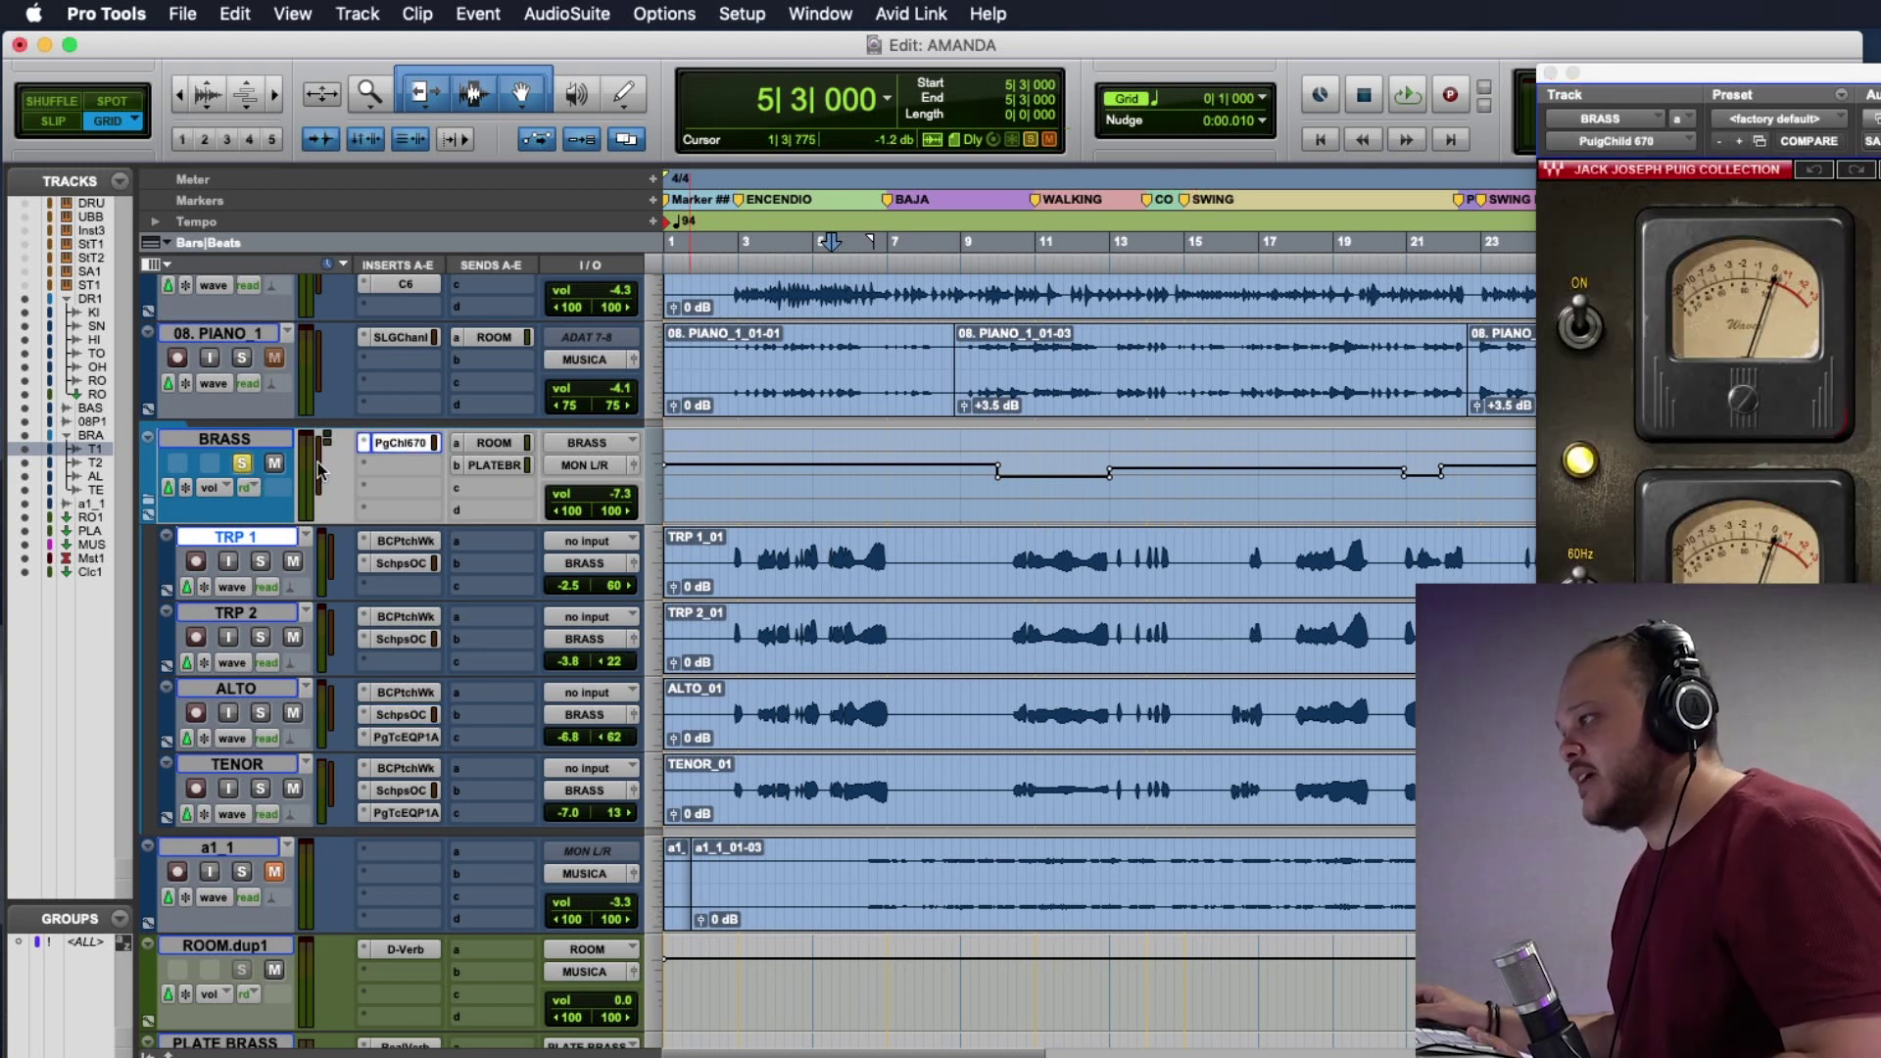
{"action": "left_click", "coordinate": [767, 555]}
{"action": "key", "text": "space"}
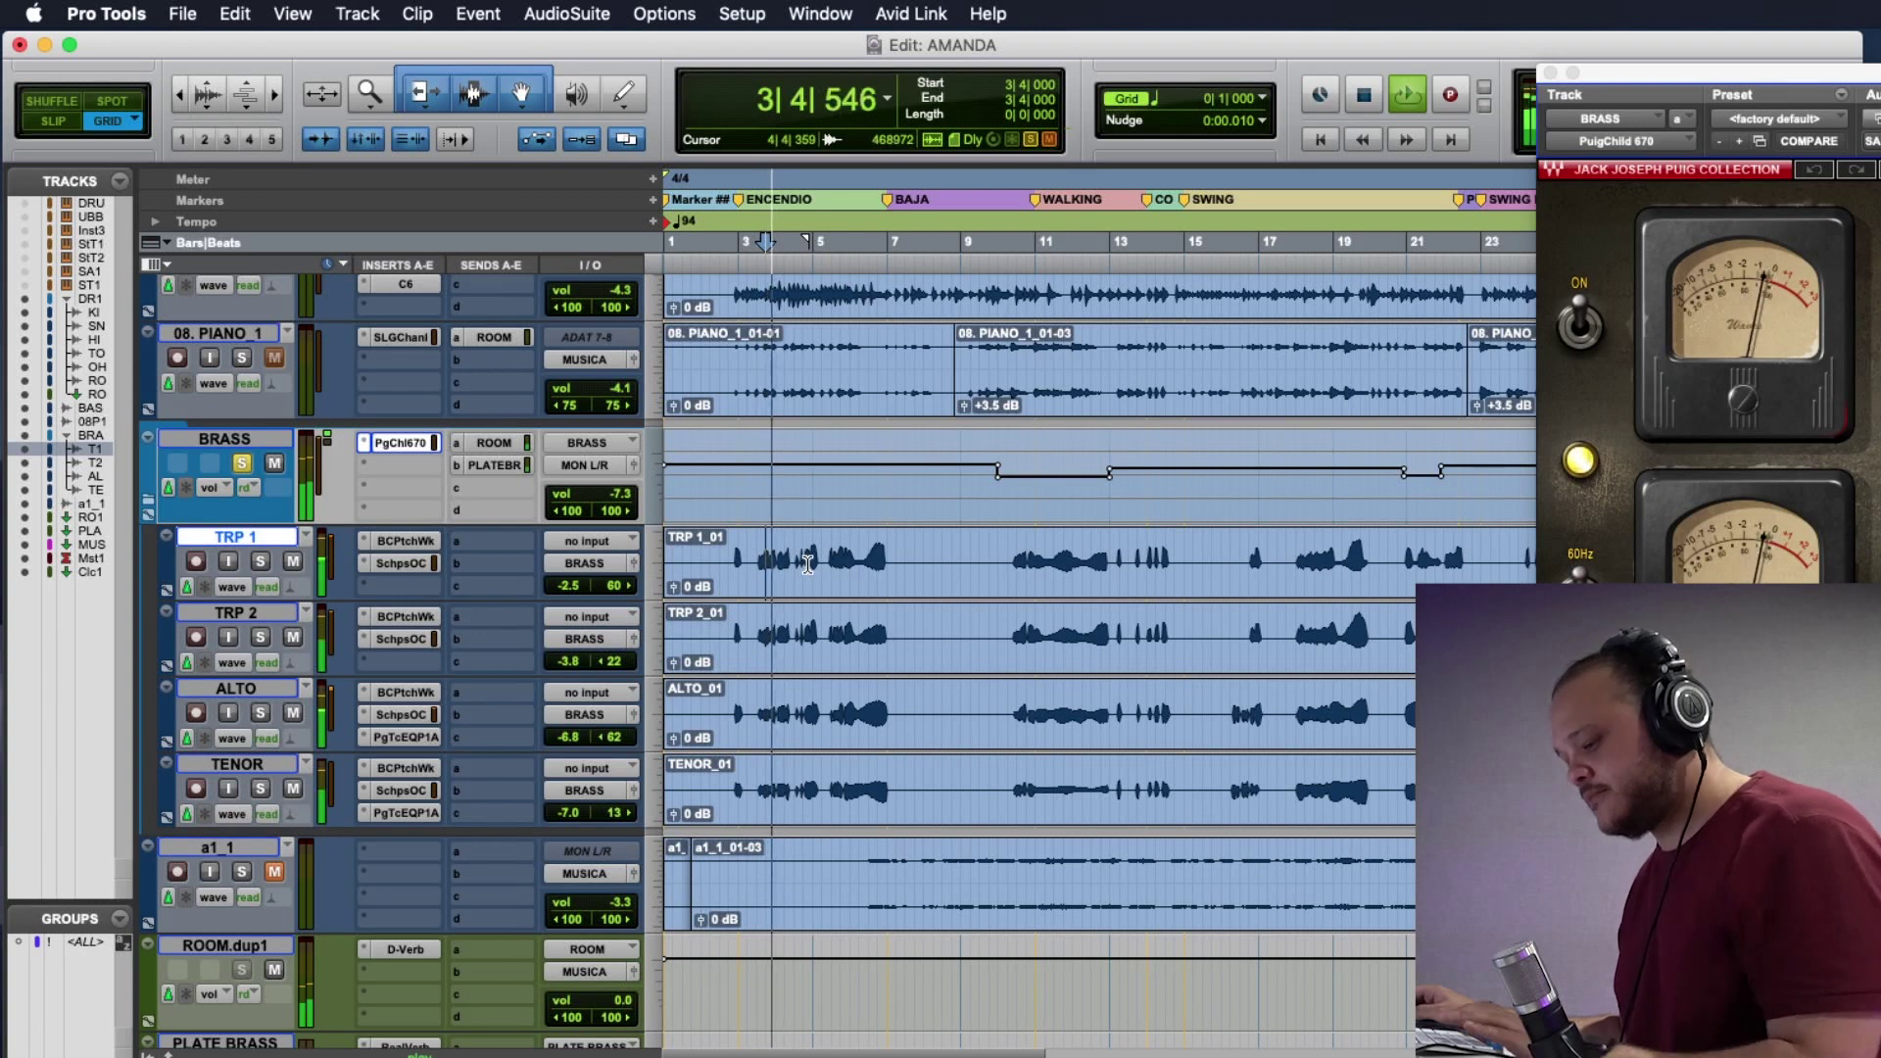
{"action": "key", "text": "super+bracketleft"}
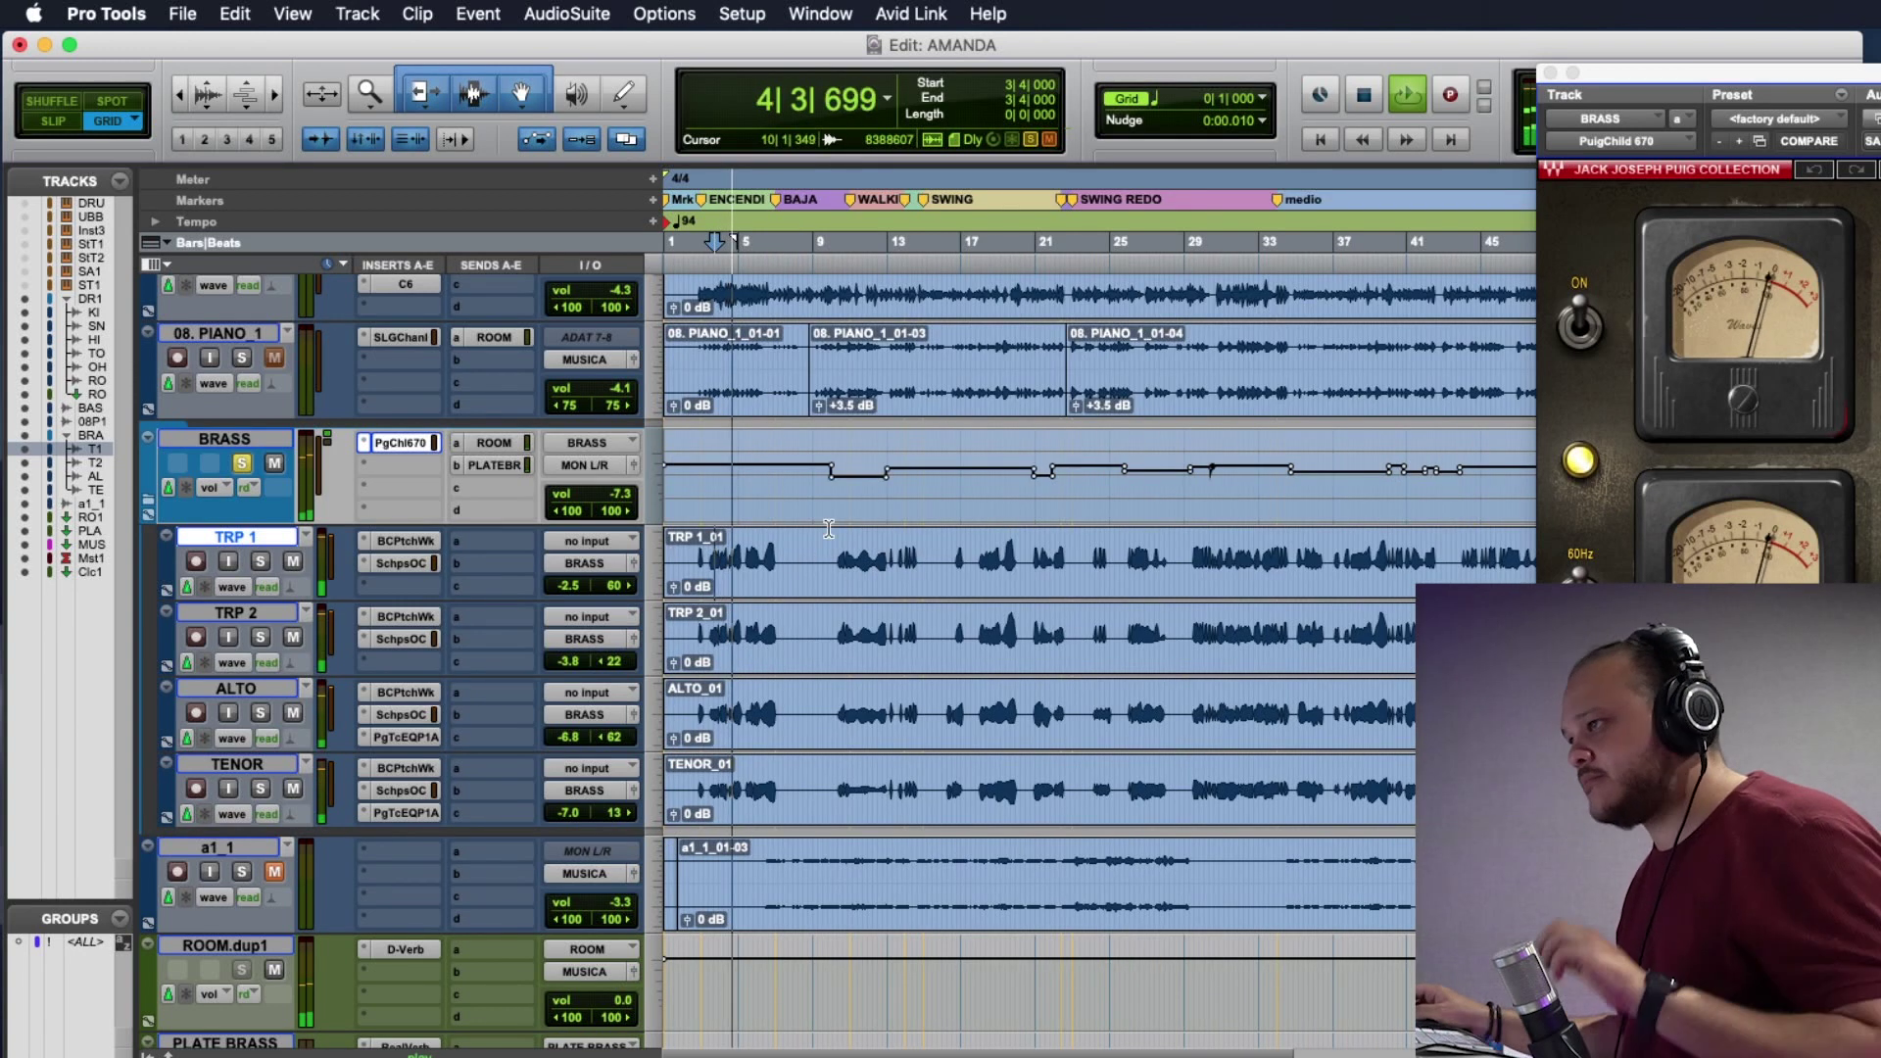
Select the tracks from TRP 1 to TENOR and compare the brass playback with its inserts and sends bypassed and active.
{"action": "left_click", "coordinate": [249, 766], "text": "shift"}
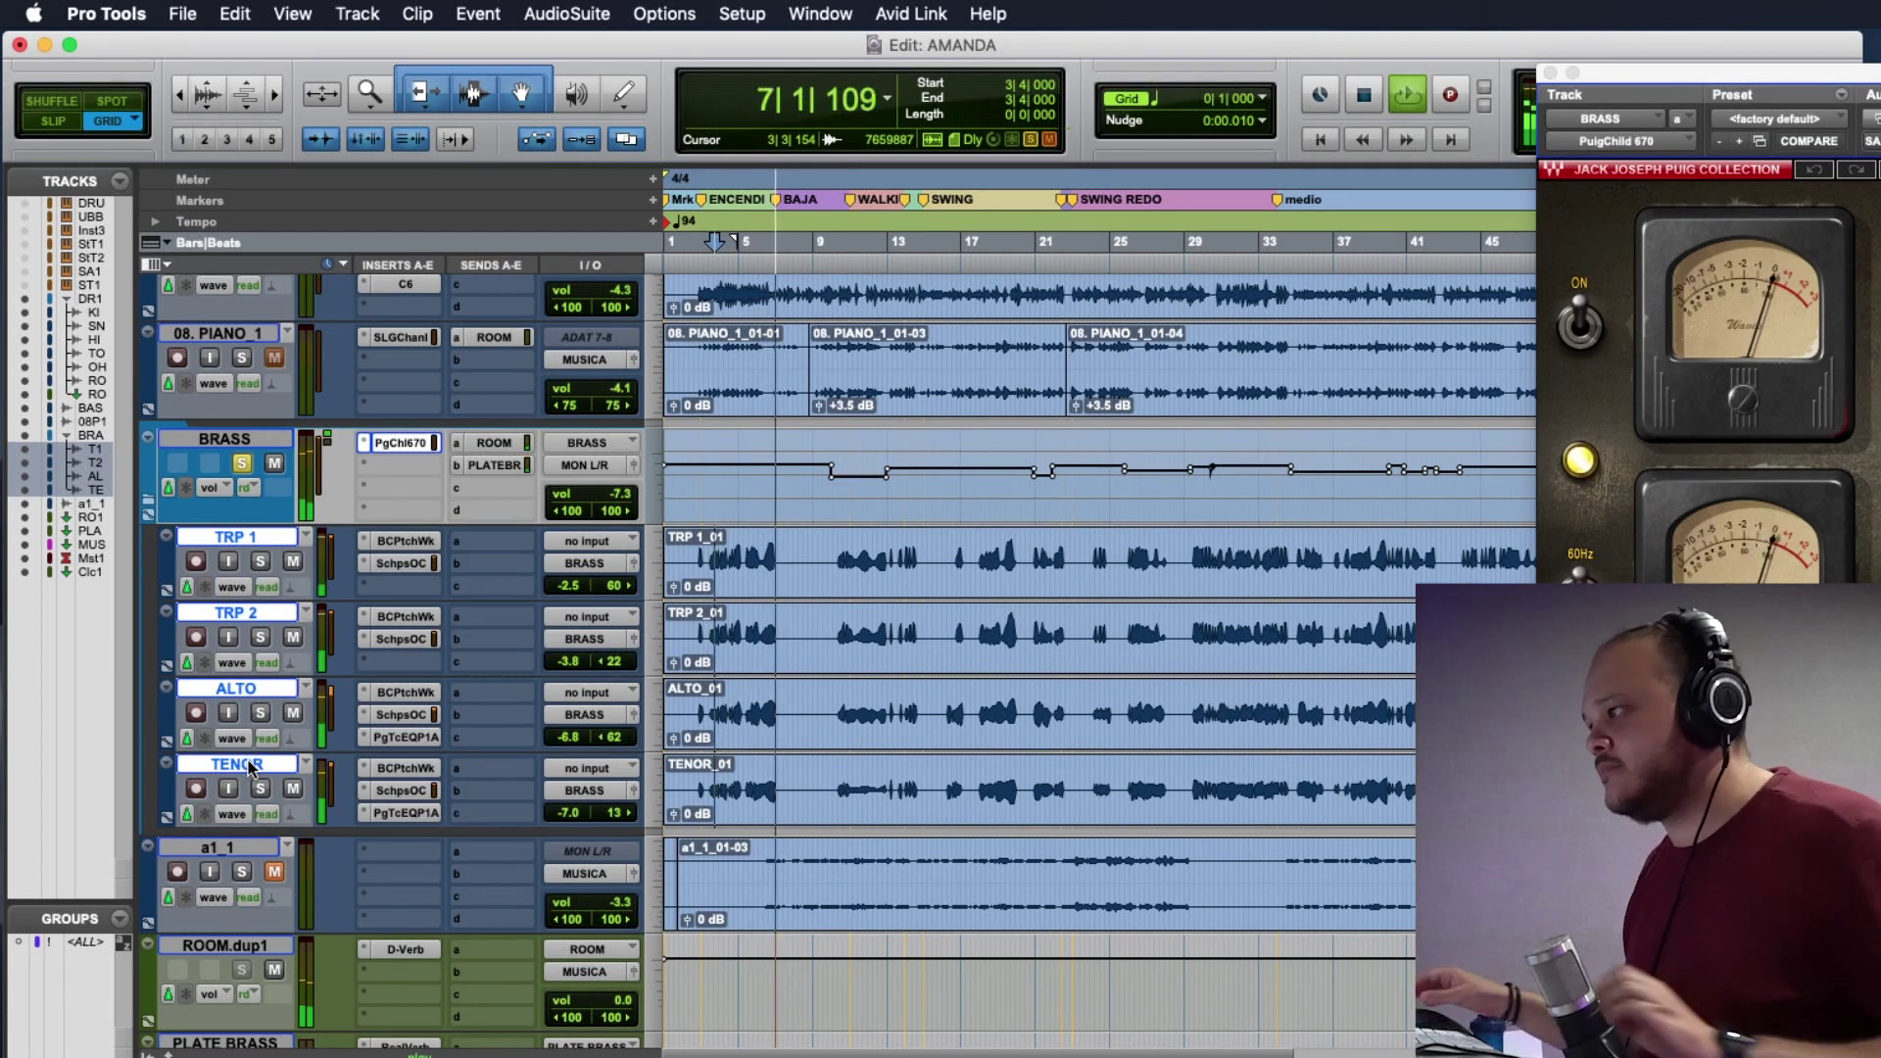
{"action": "key", "text": "space"}
{"action": "key", "text": "space"}
{"action": "key", "text": "space"}
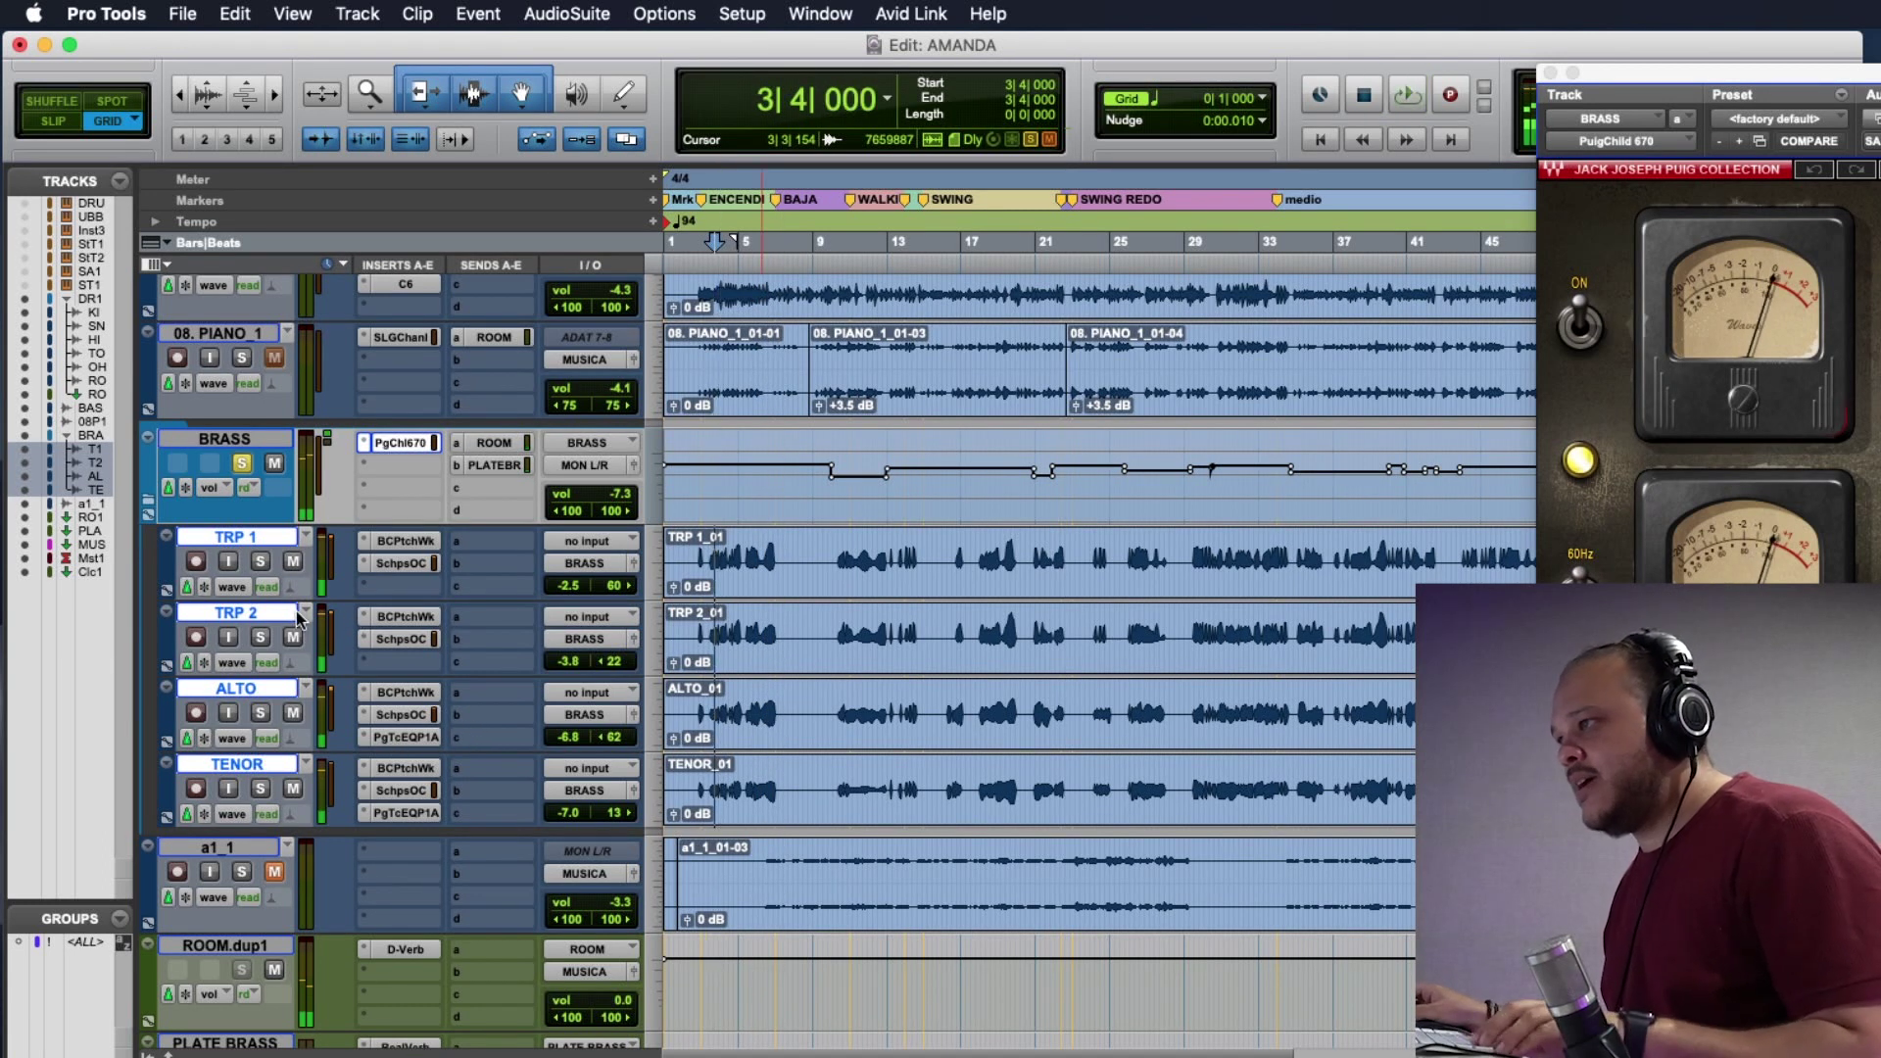
{"action": "left_click", "coordinate": [400, 444], "text": "super"}
{"action": "left_click", "coordinate": [526, 442], "text": "super"}
{"action": "left_click", "coordinate": [513, 462], "text": "super"}
{"action": "key", "text": "space"}
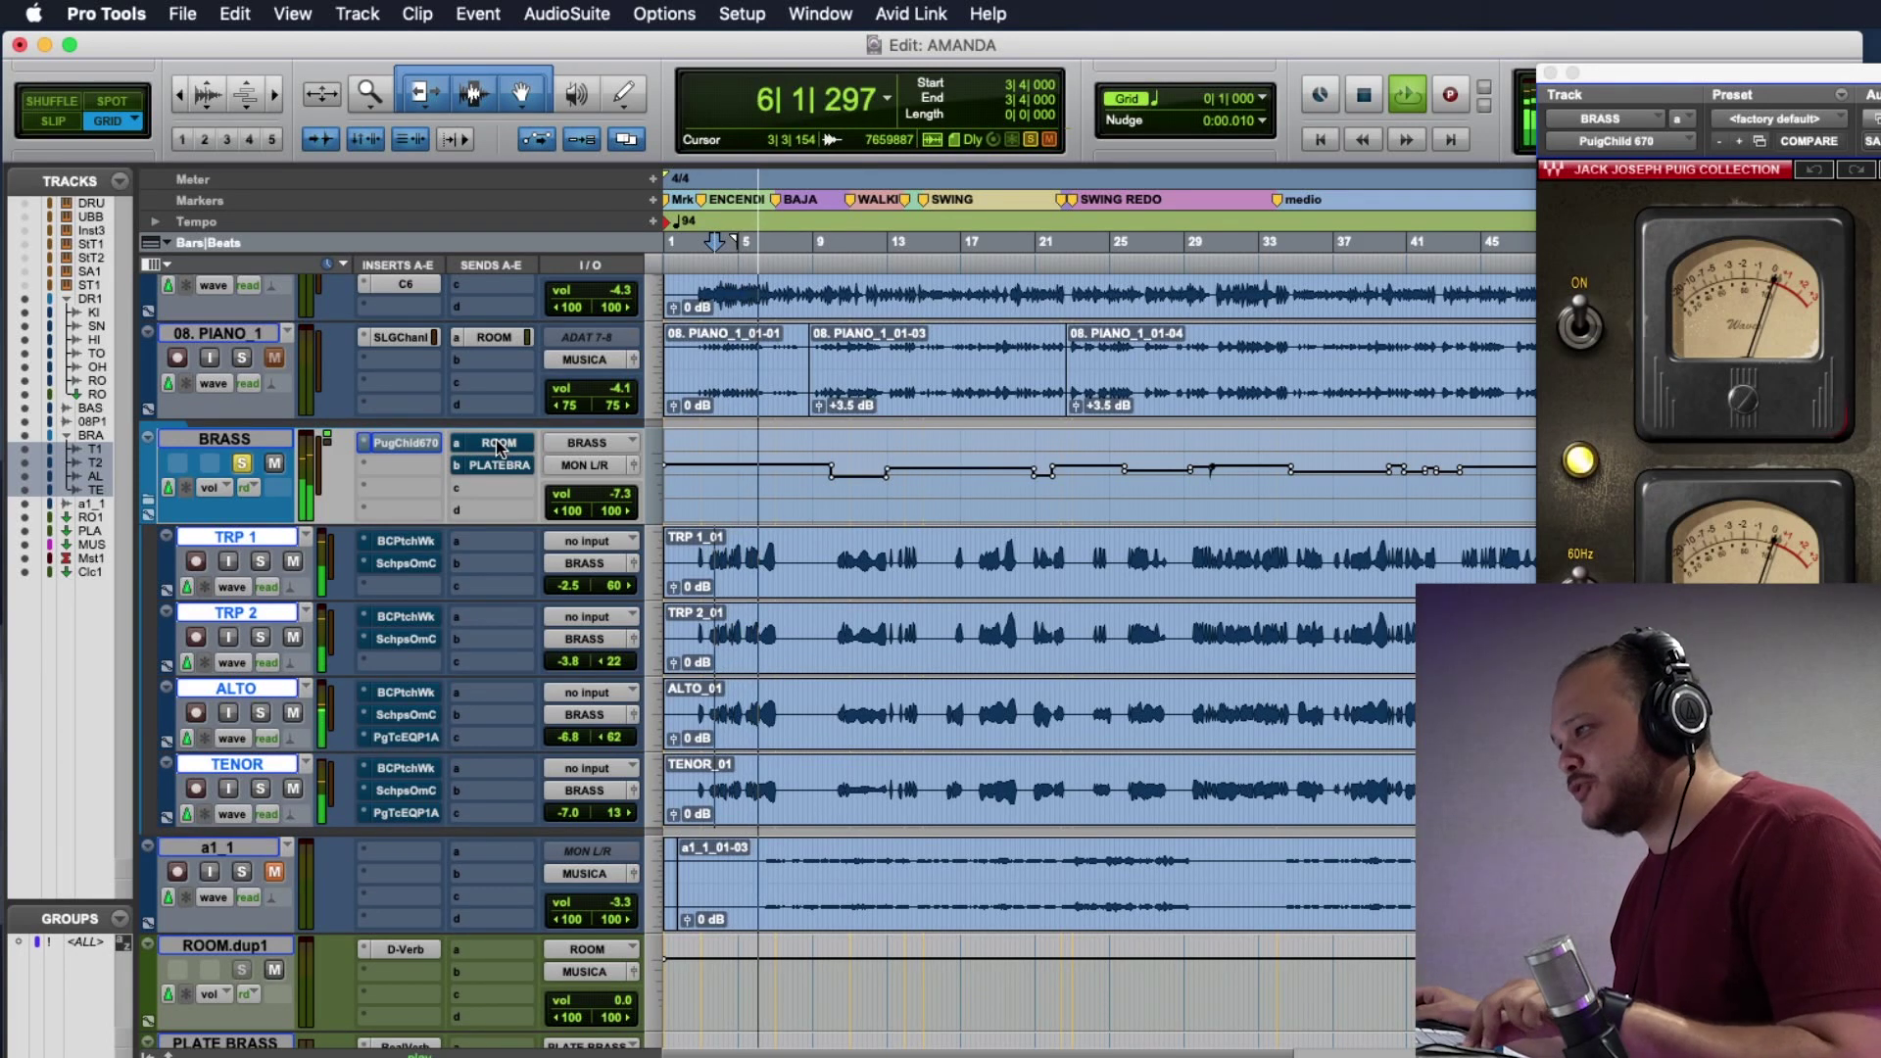
{"action": "key", "text": "space"}
{"action": "key", "text": "space"}
Listen to the soloed BRASS folder from bar 46 beat 1.
{"action": "key", "text": "super+bracketleft"}
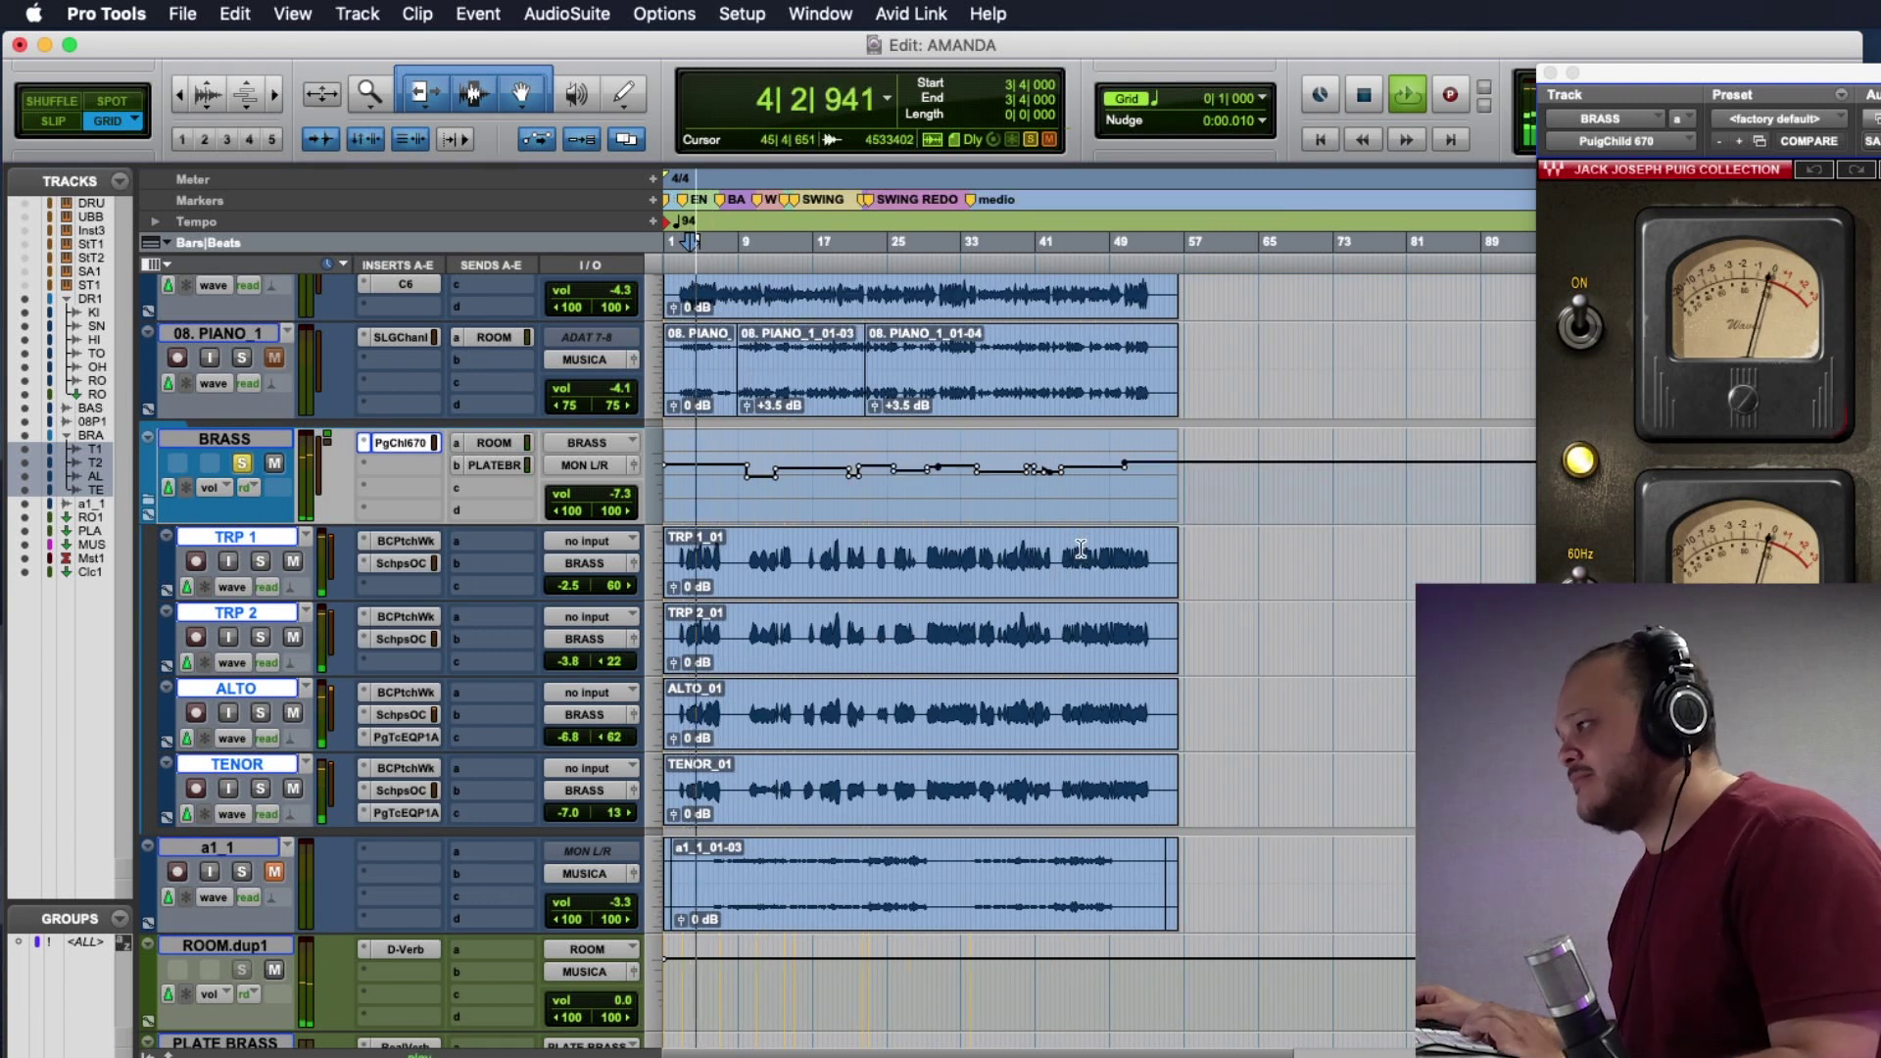
{"action": "left_click", "coordinate": [1081, 549]}
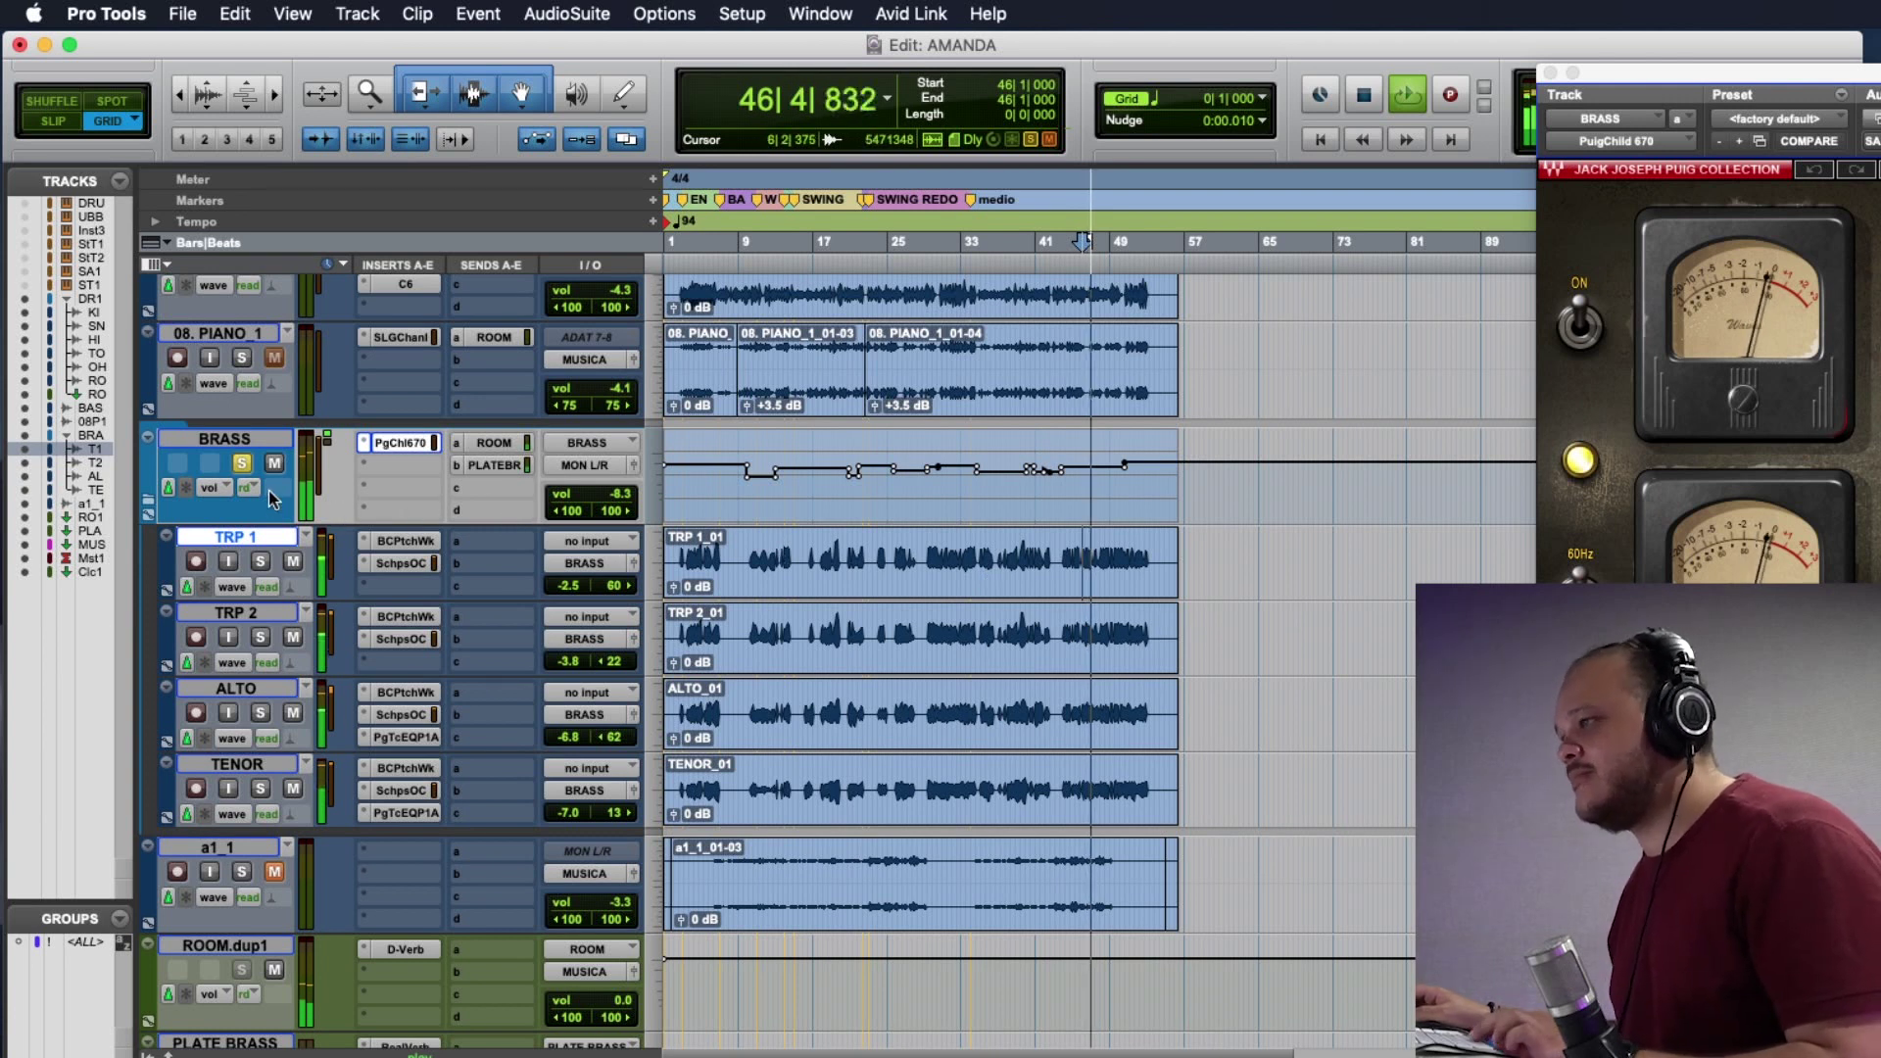
{"action": "key", "text": "space"}
Play the mix from bar 29 with BRASS unsoloed, close the PuigChild 670 window and stop playback.
{"action": "left_click", "coordinate": [922, 544]}
{"action": "key", "text": "space"}
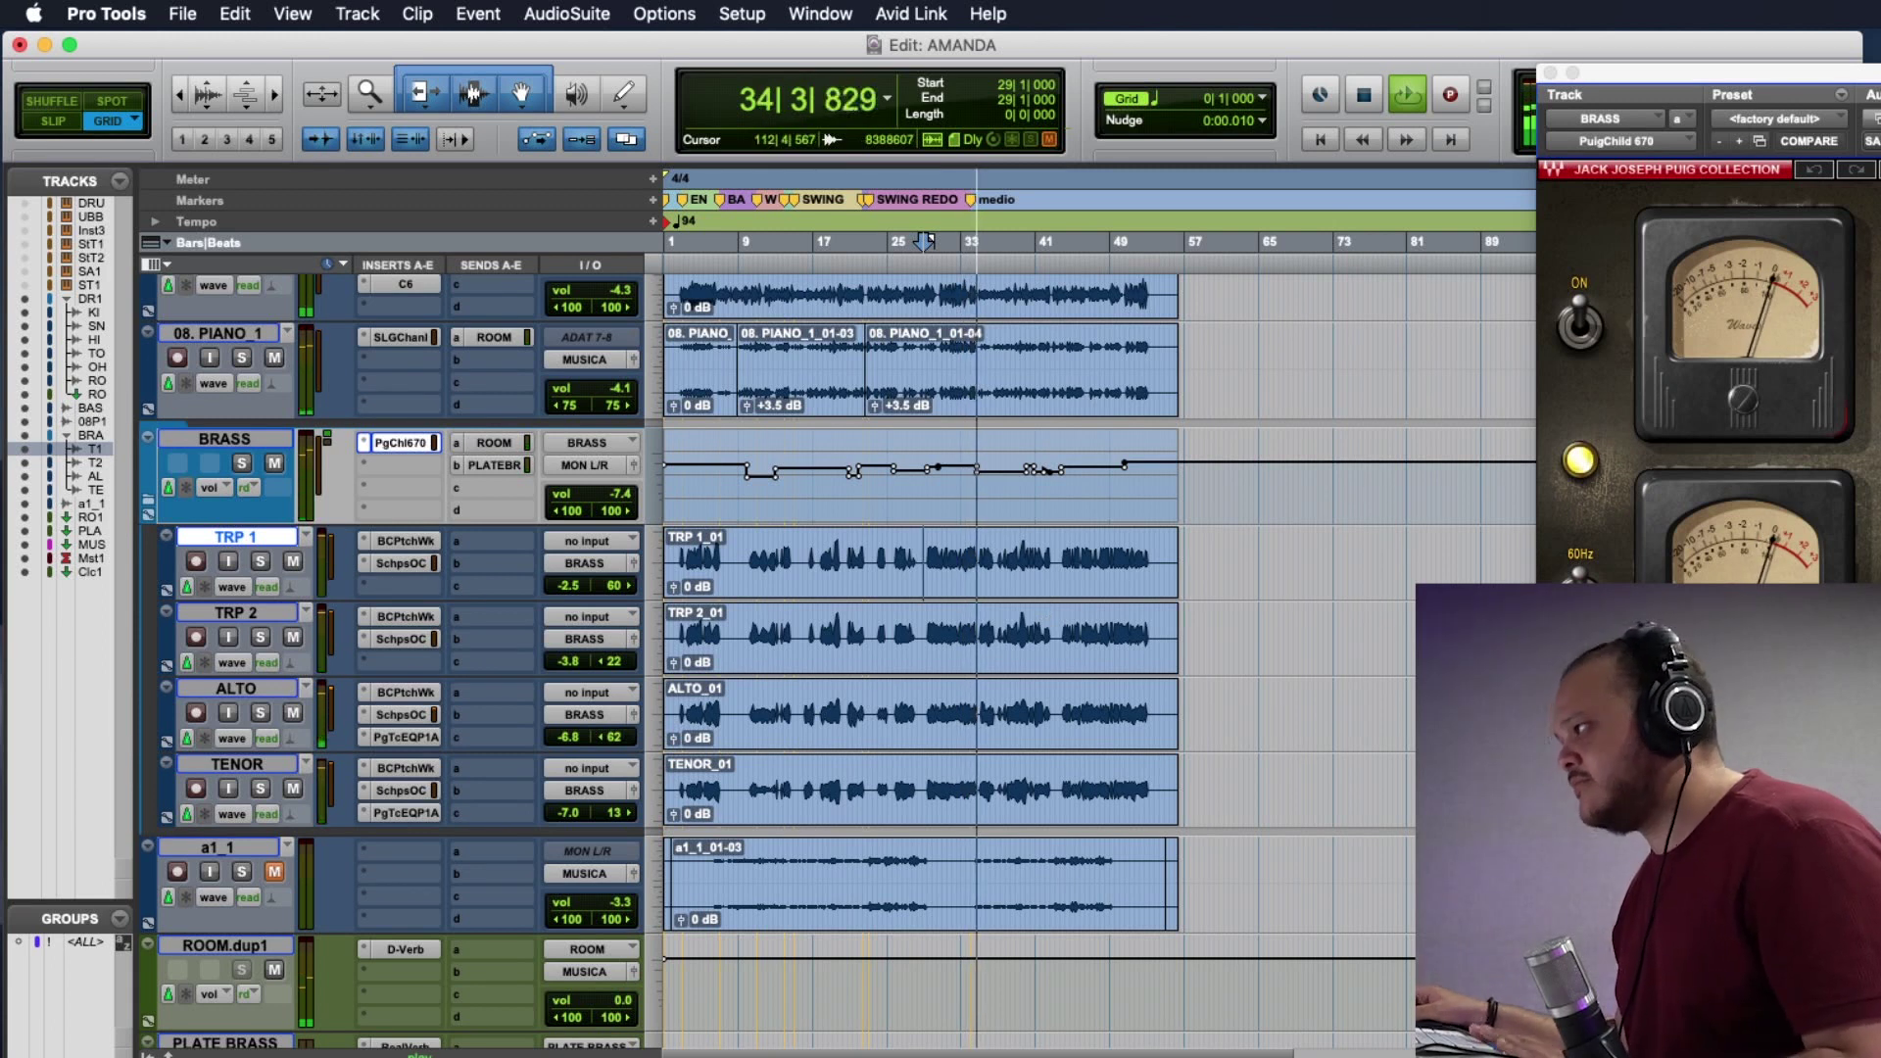
{"action": "left_click", "coordinate": [1551, 73]}
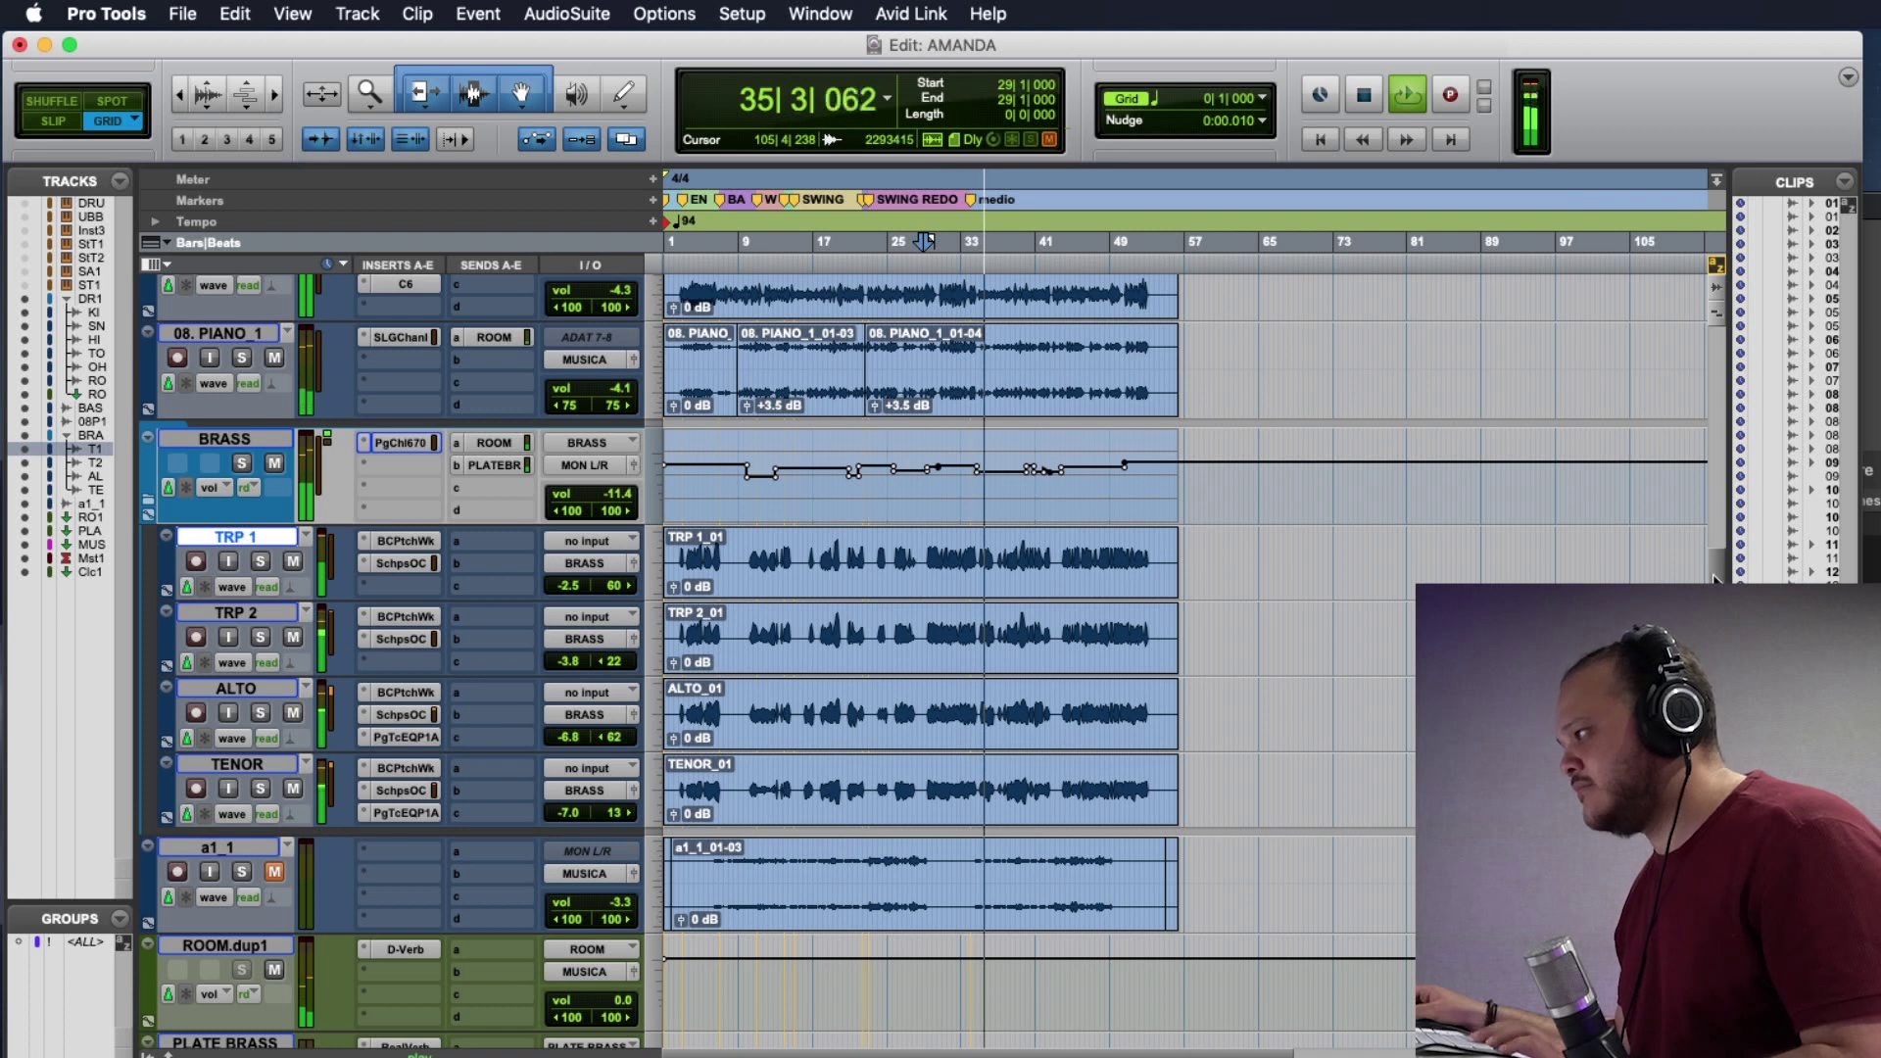
{"action": "key", "text": "space"}
Solo the a1_1 track and listen to it from bar 20 beat 3.
{"action": "scroll", "coordinate": [844, 686], "scroll_direction": "down", "scroll_amount": 3}
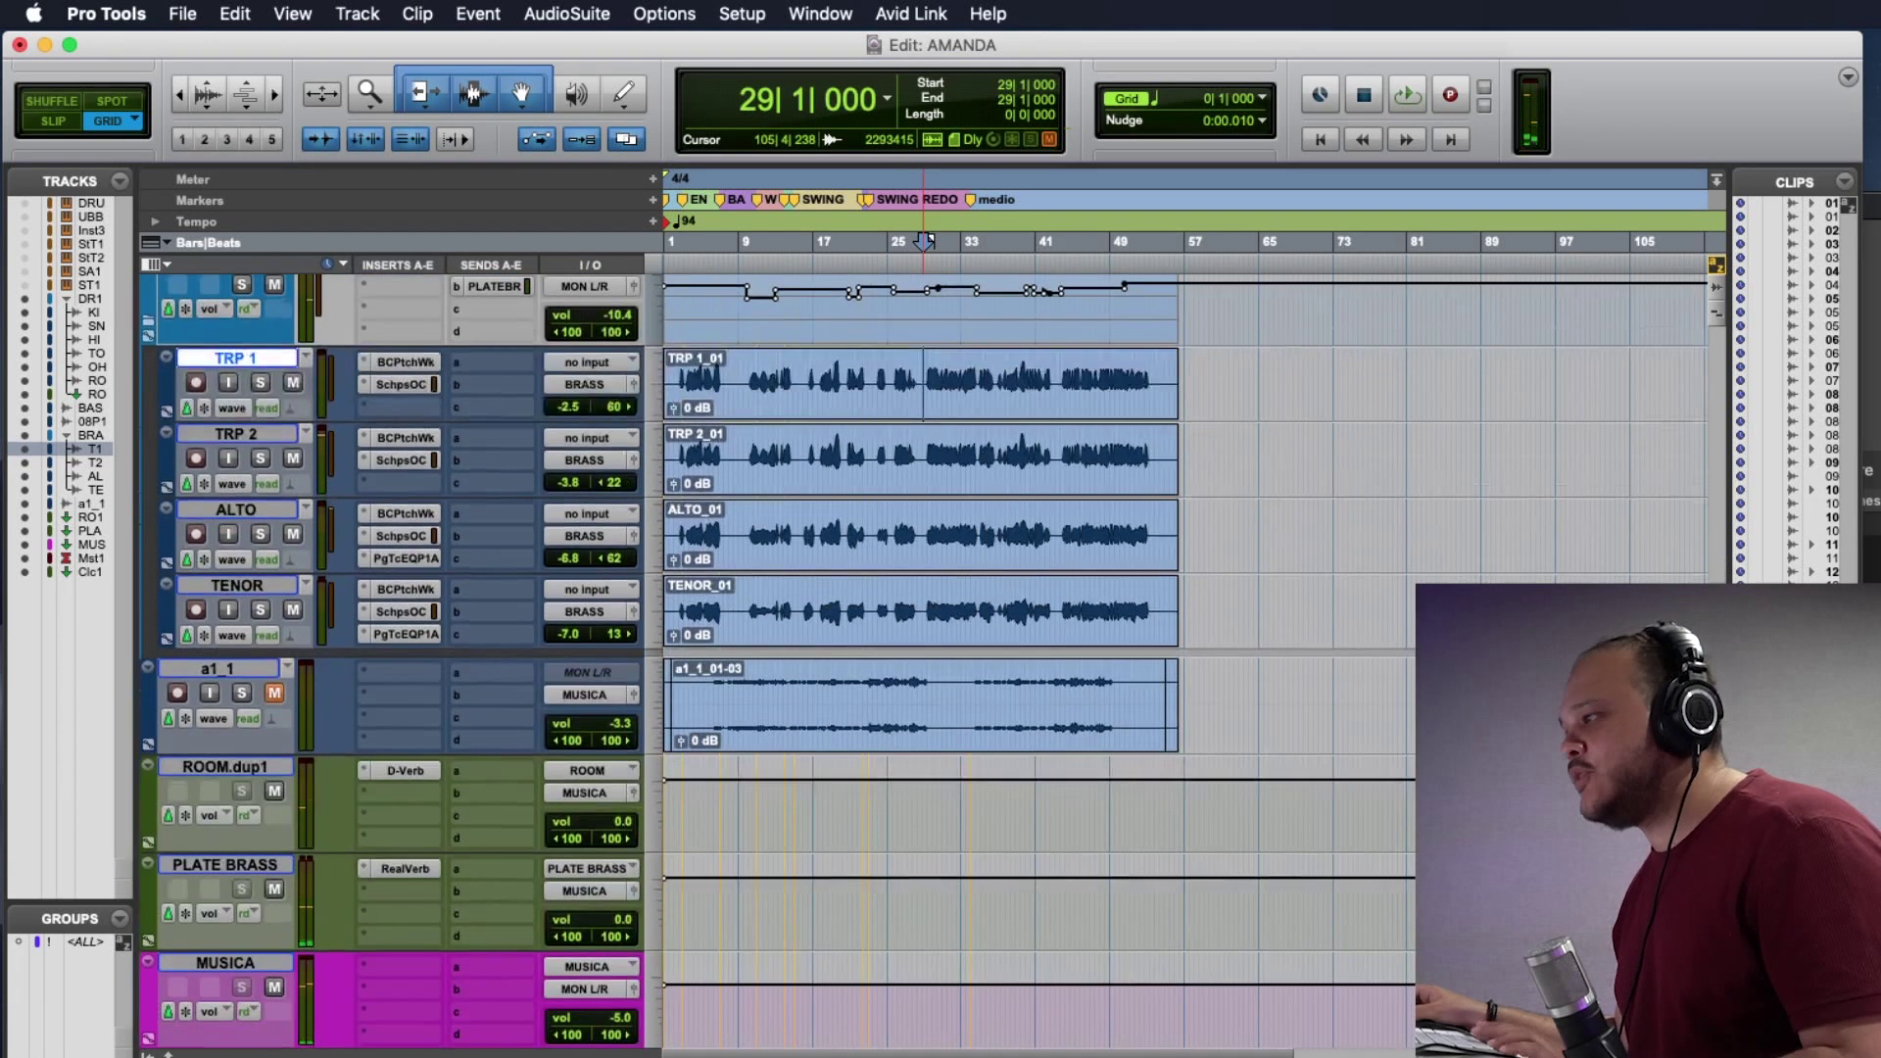
{"action": "left_click", "coordinate": [842, 682]}
{"action": "left_click", "coordinate": [245, 693]}
{"action": "key", "text": "space"}
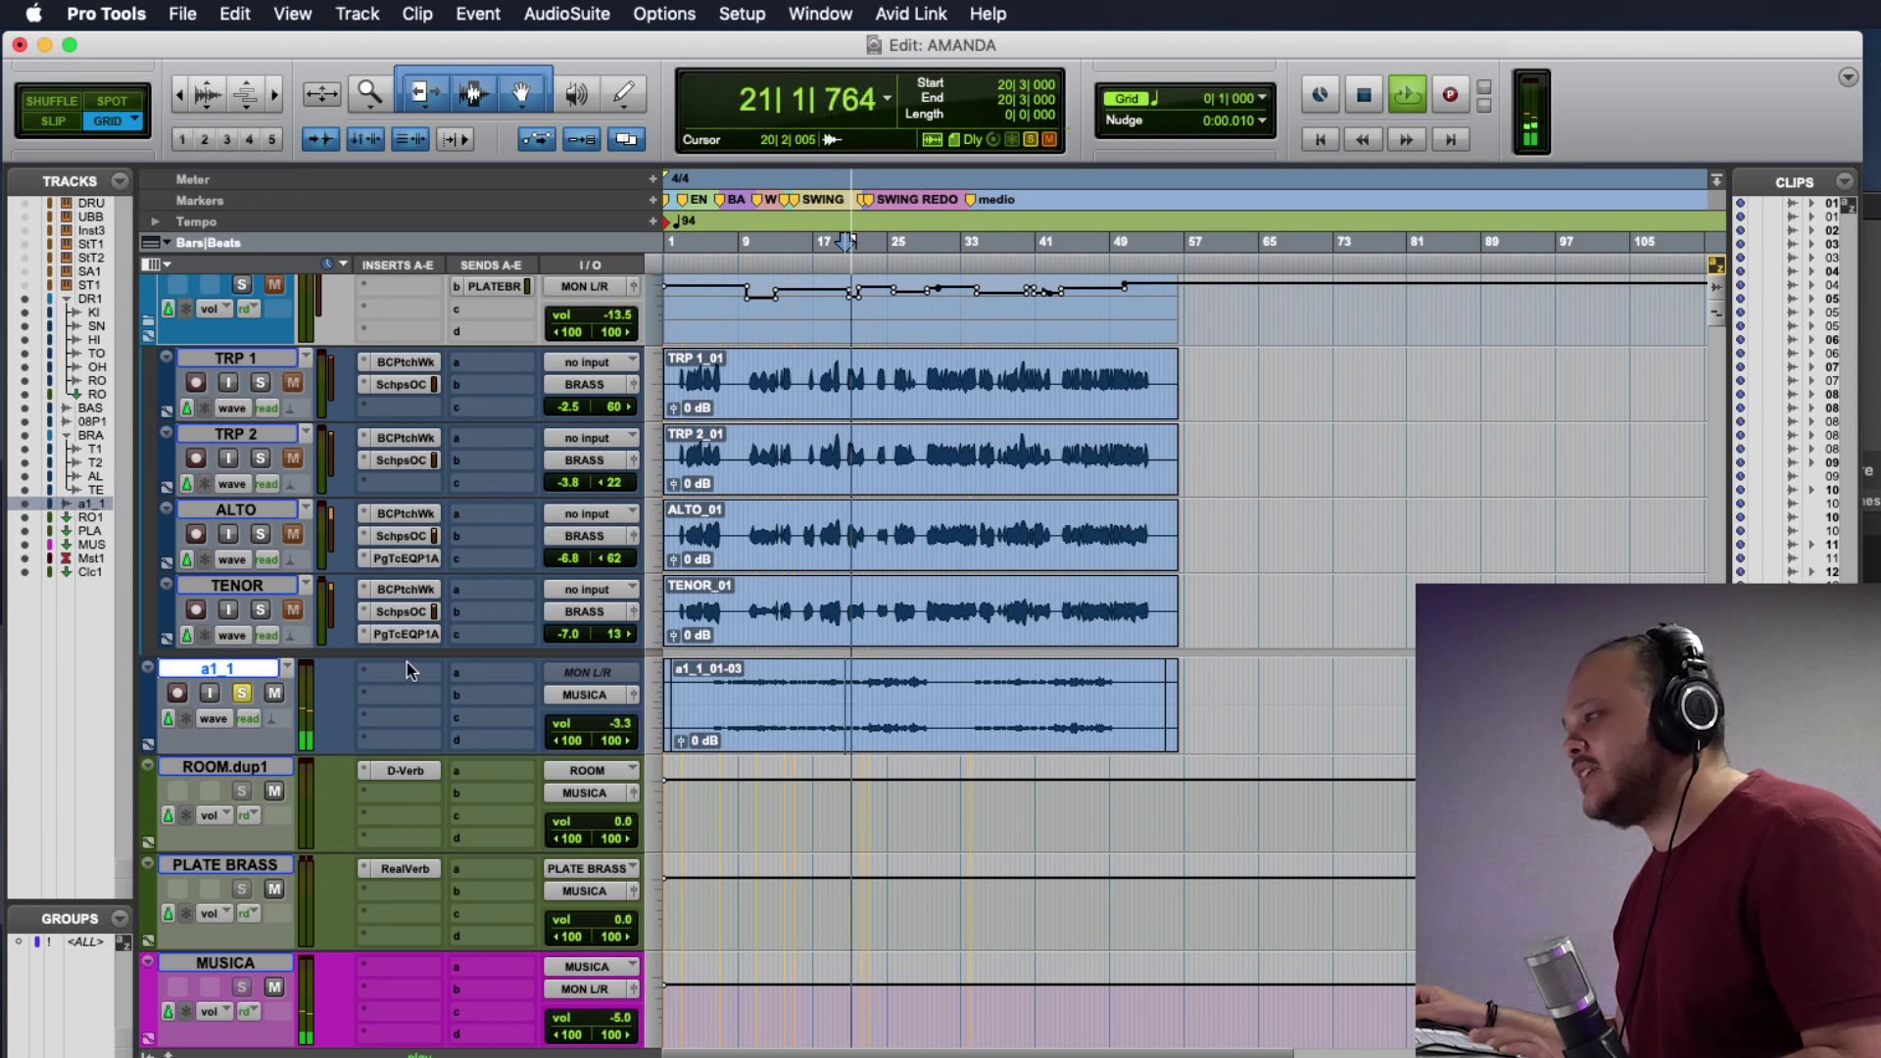
{"action": "key", "text": "space"}
Raise the a1_1 clip's gain to +6.0 dB, audition it in the mix and mute the track.
{"action": "left_click_drag", "start_coordinate": [680, 743], "coordinate": [680, 713]}
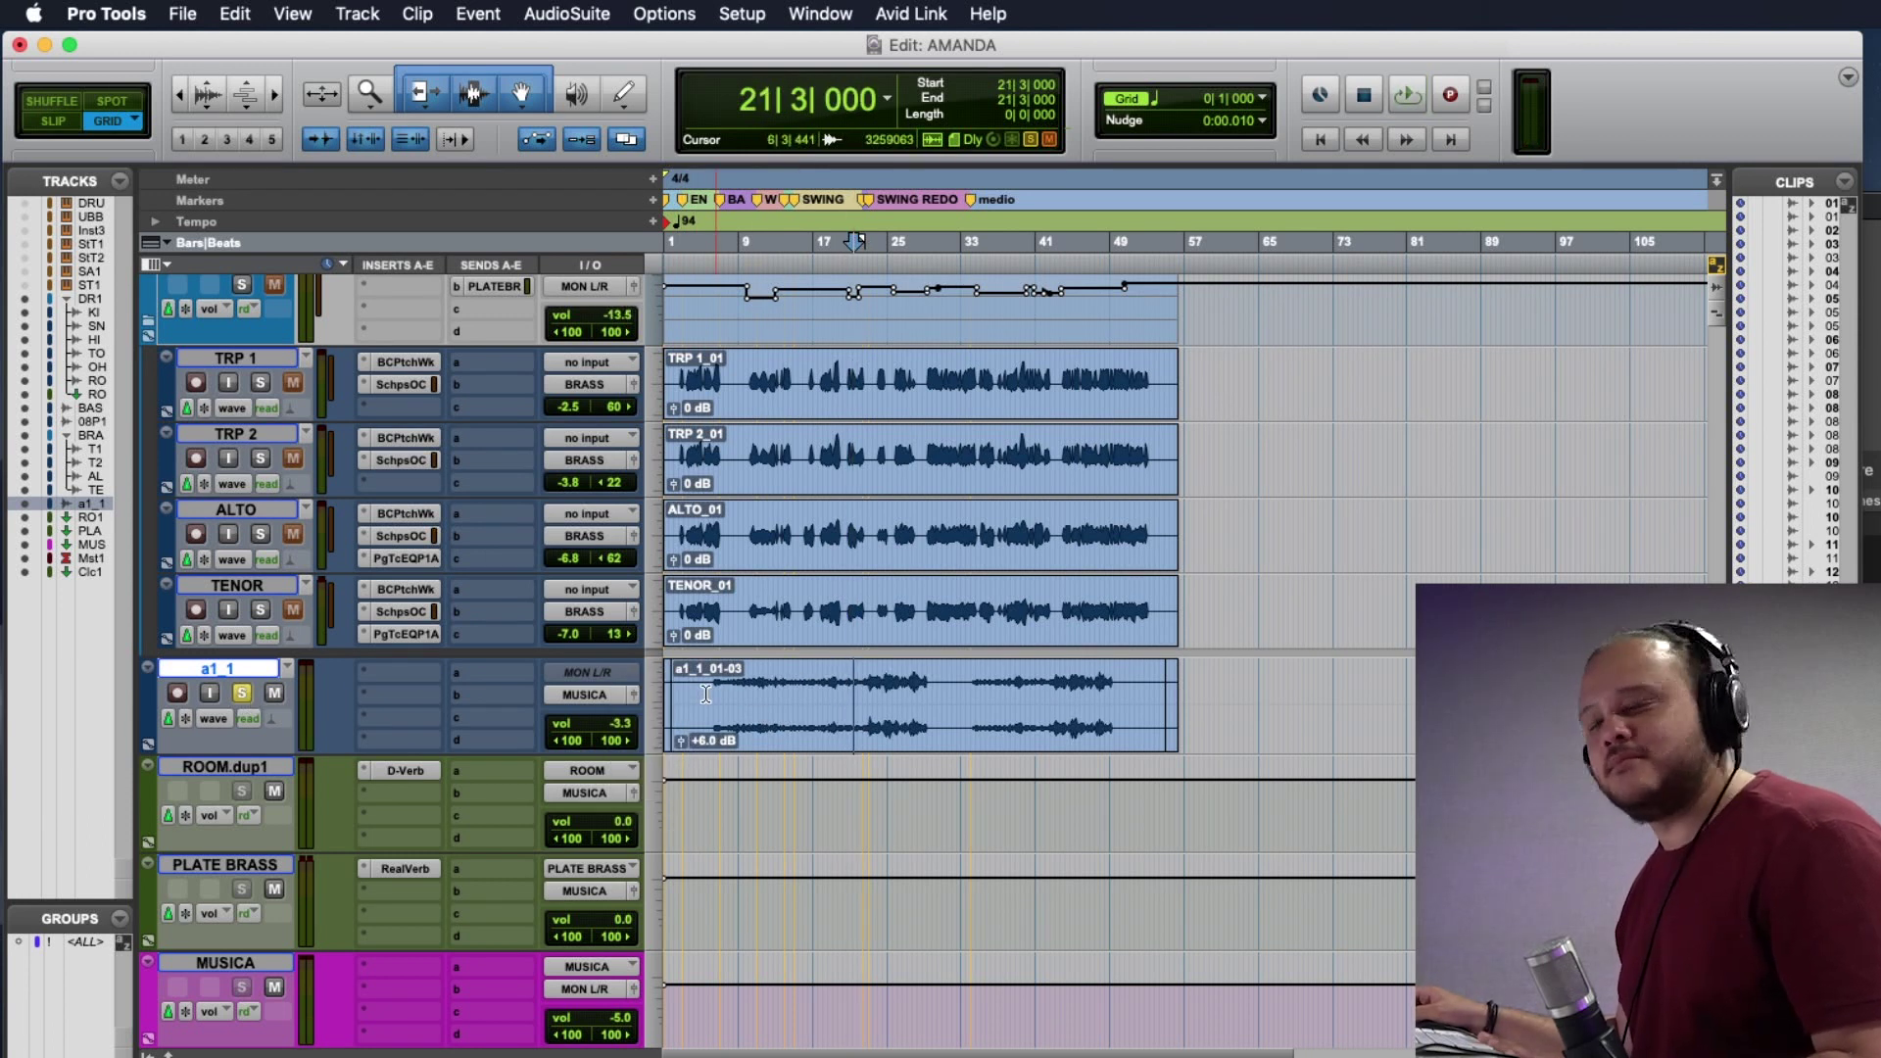
{"action": "key", "text": "space"}
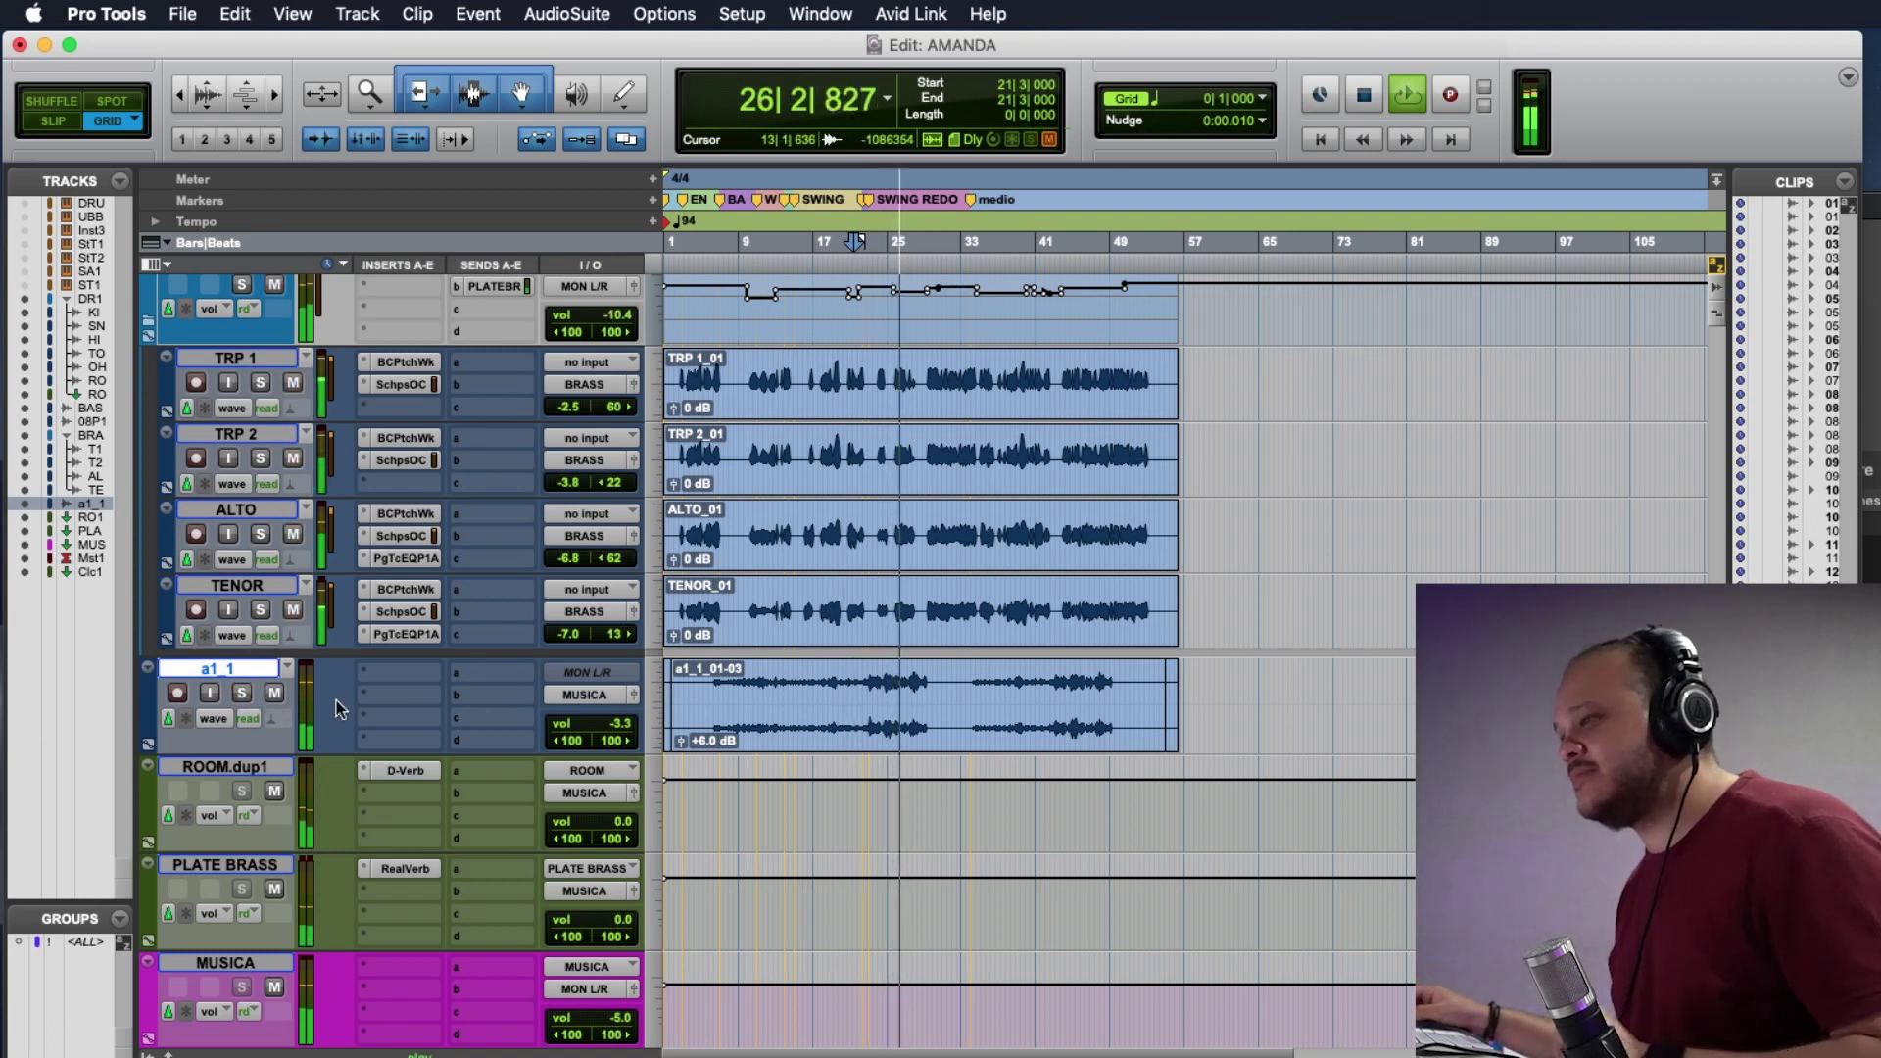
{"action": "left_click", "coordinate": [275, 695]}
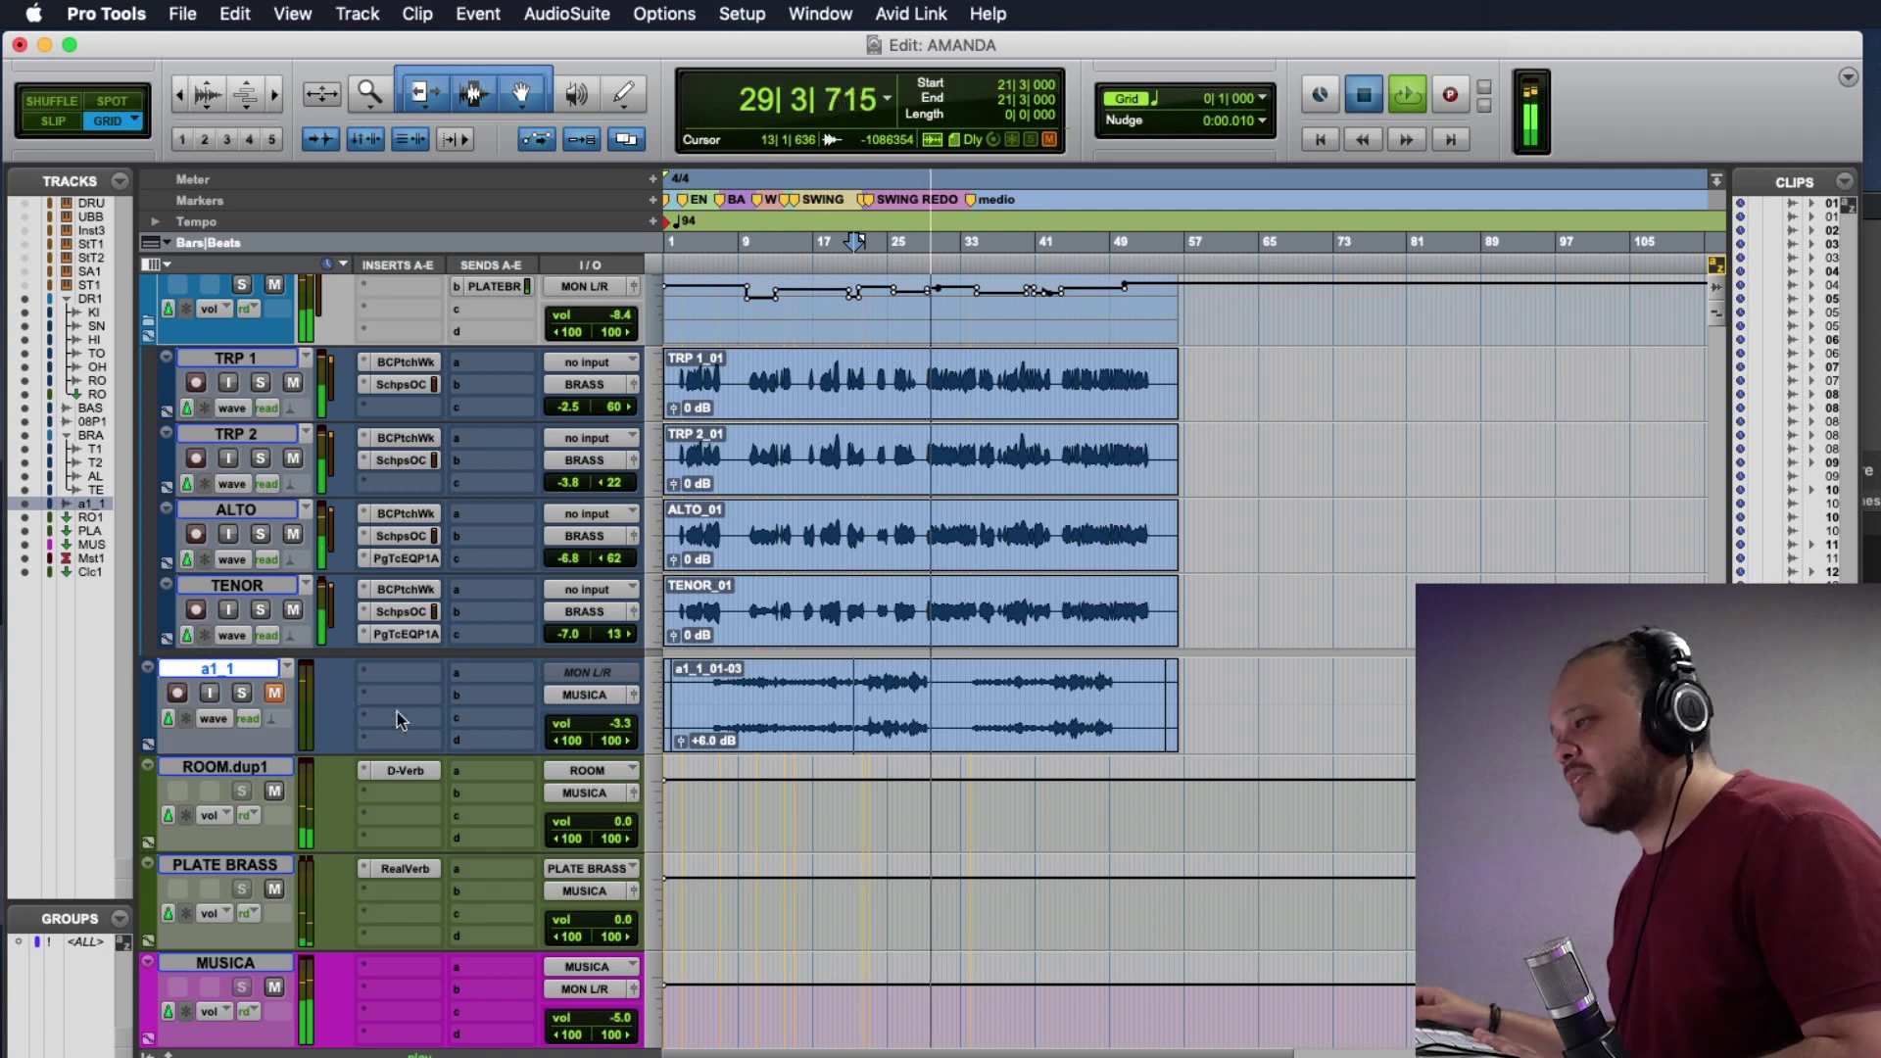
{"action": "key", "text": "space"}
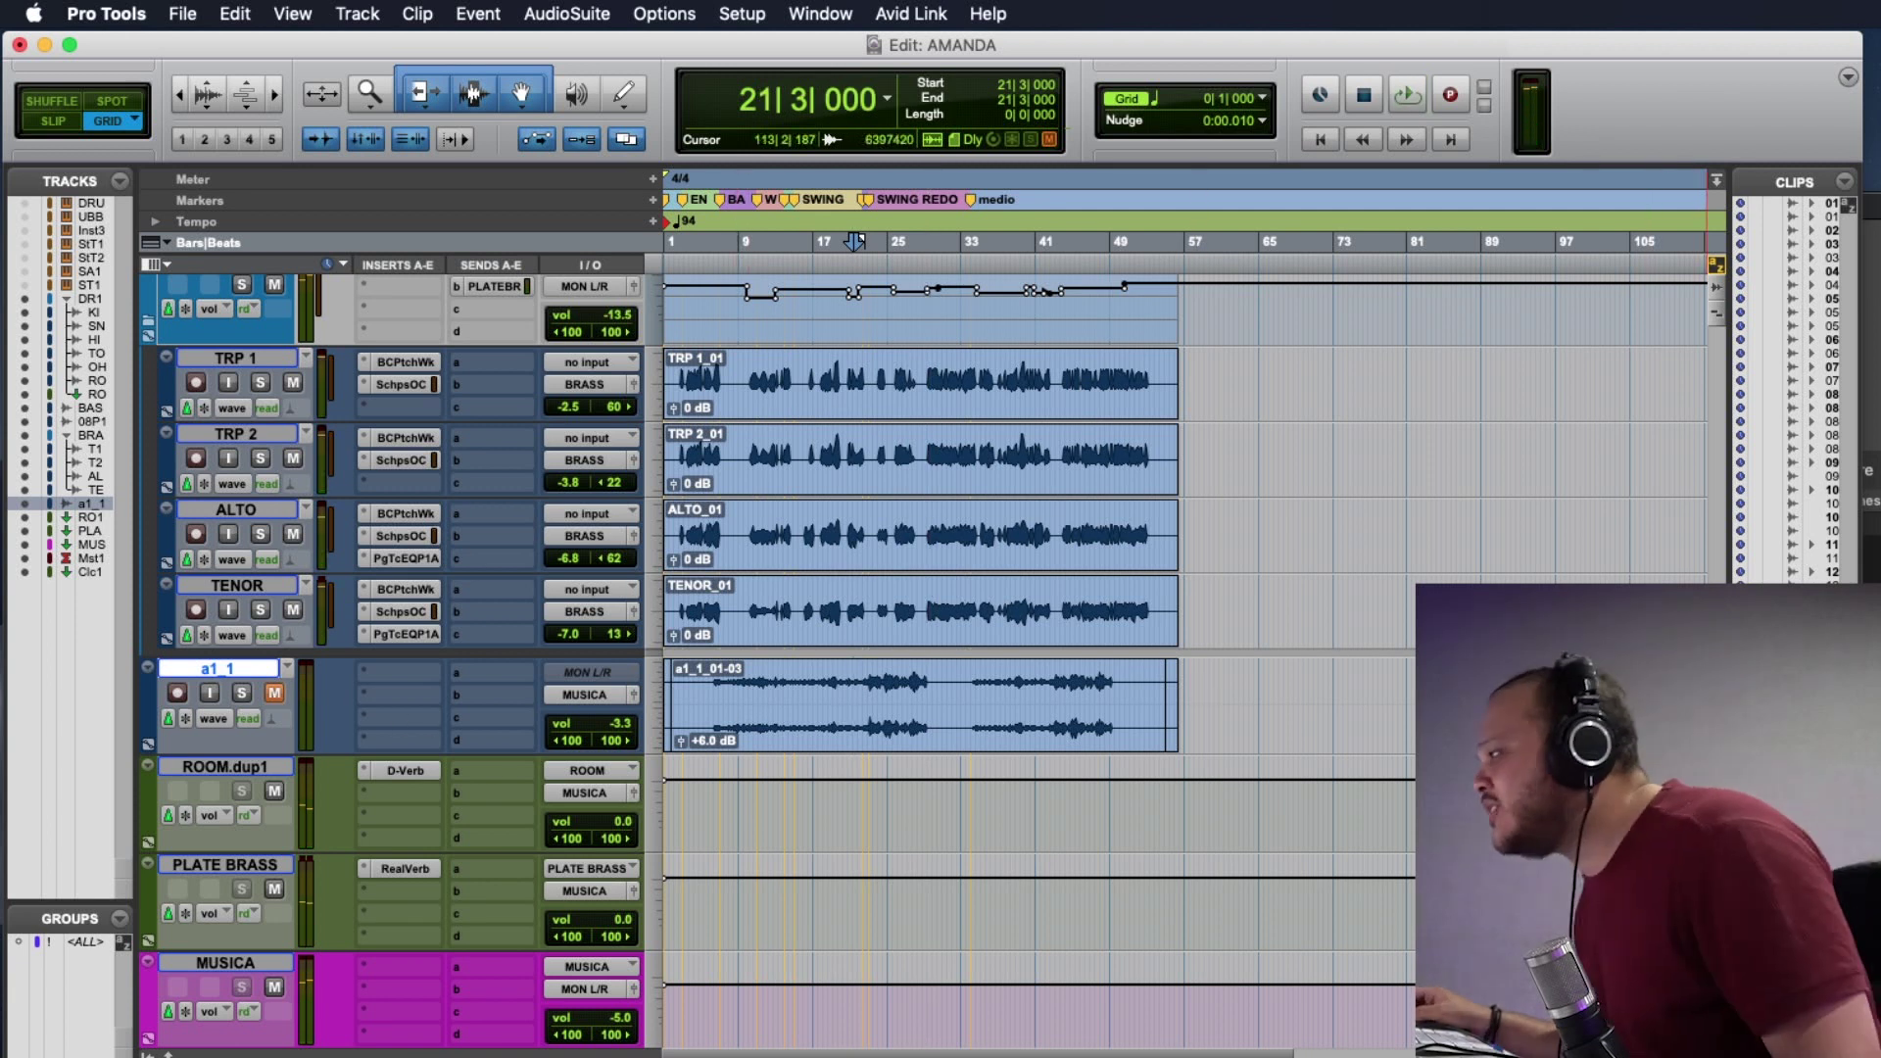
Inspect the Aphex Vintage Exciter, J37 and Abbey Road Vinyl inserts on Master 1, leaving Abbey Road Vinyl active.
{"action": "scroll", "coordinate": [920, 656], "scroll_direction": "down", "scroll_amount": 5}
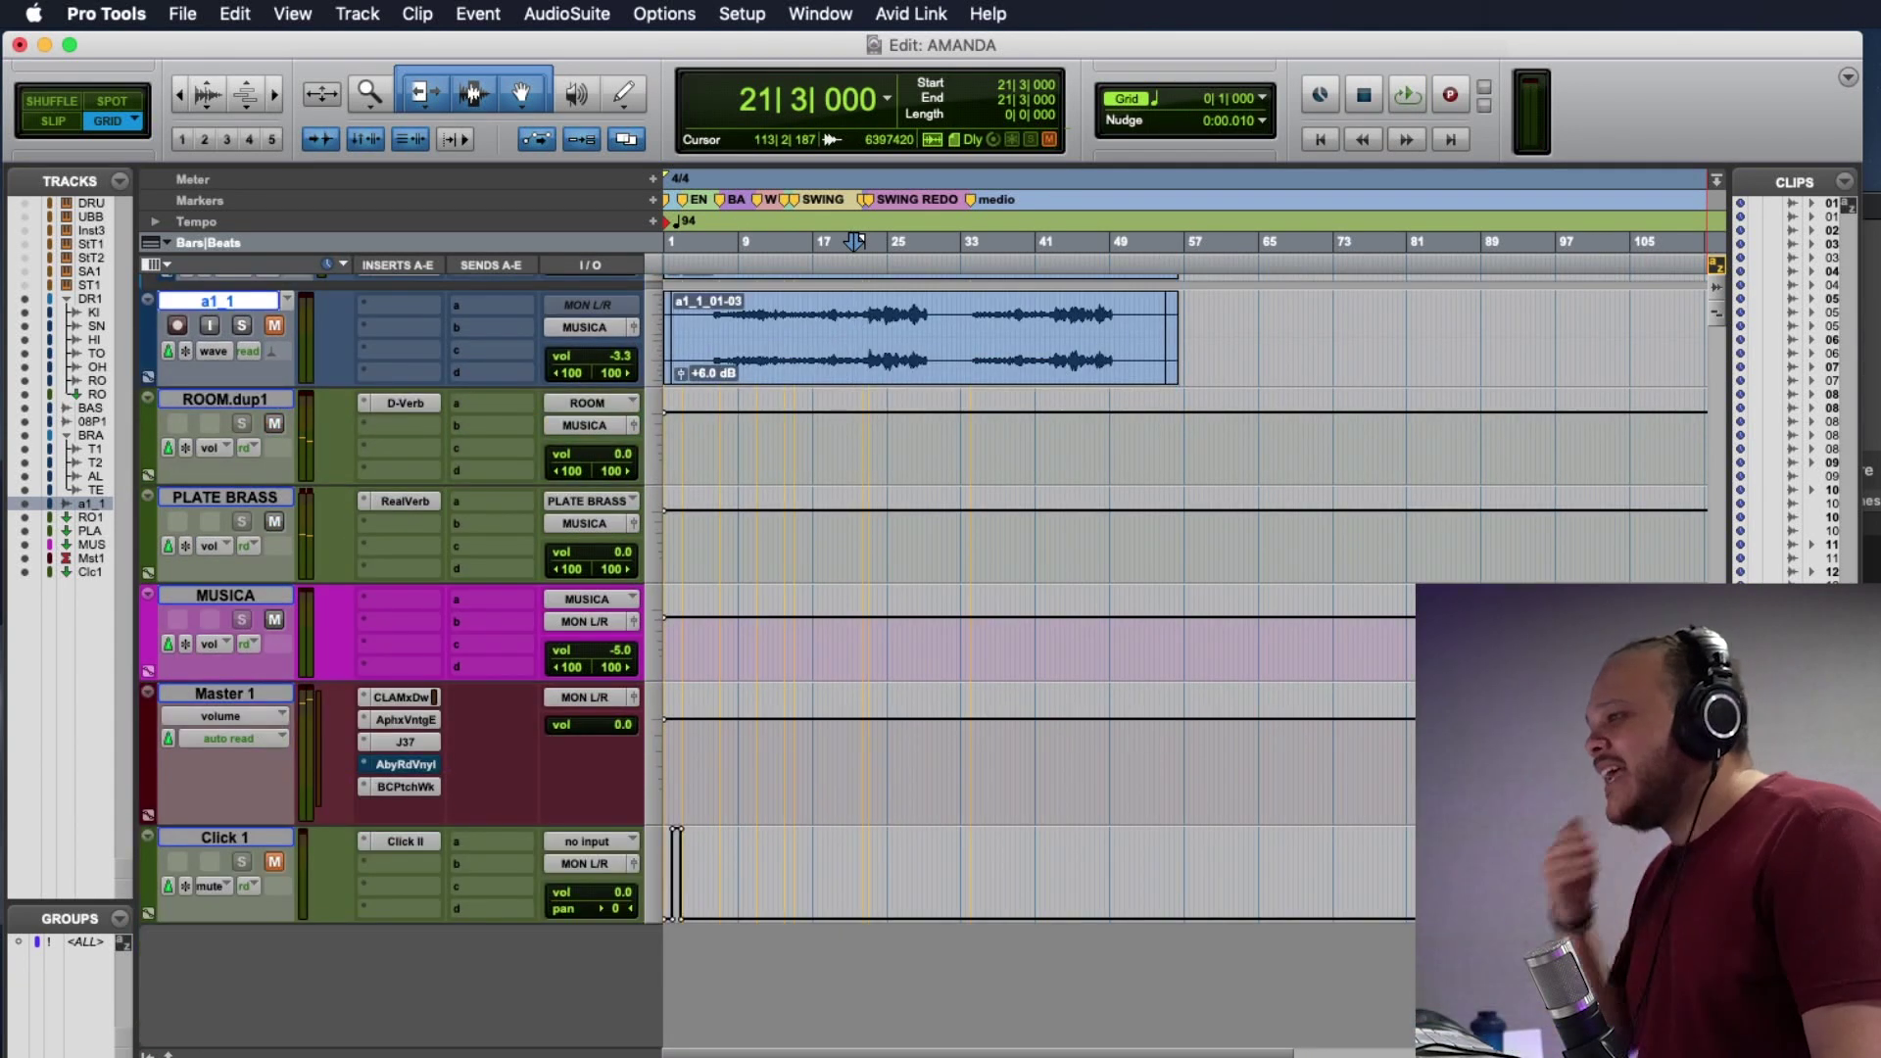
{"action": "left_click", "coordinate": [413, 723]}
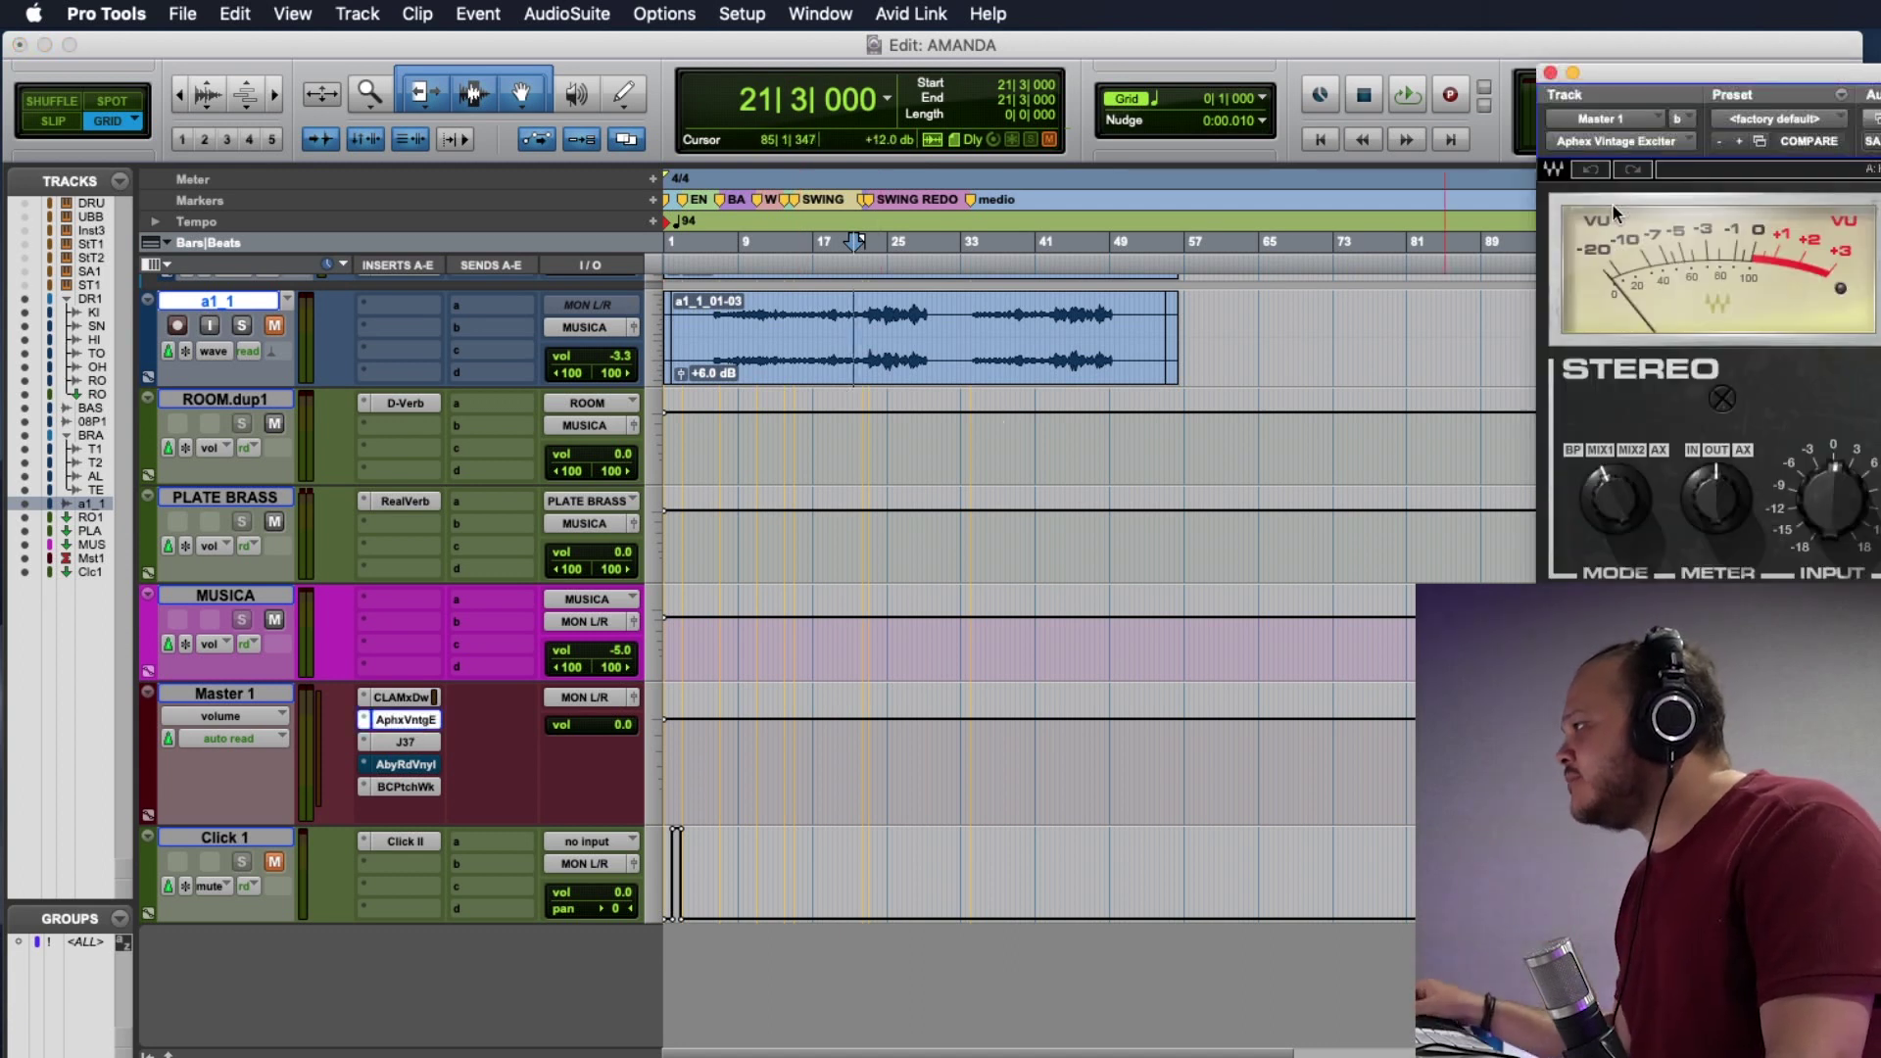
{"action": "left_click_drag", "start_coordinate": [1679, 74], "coordinate": [930, 214]}
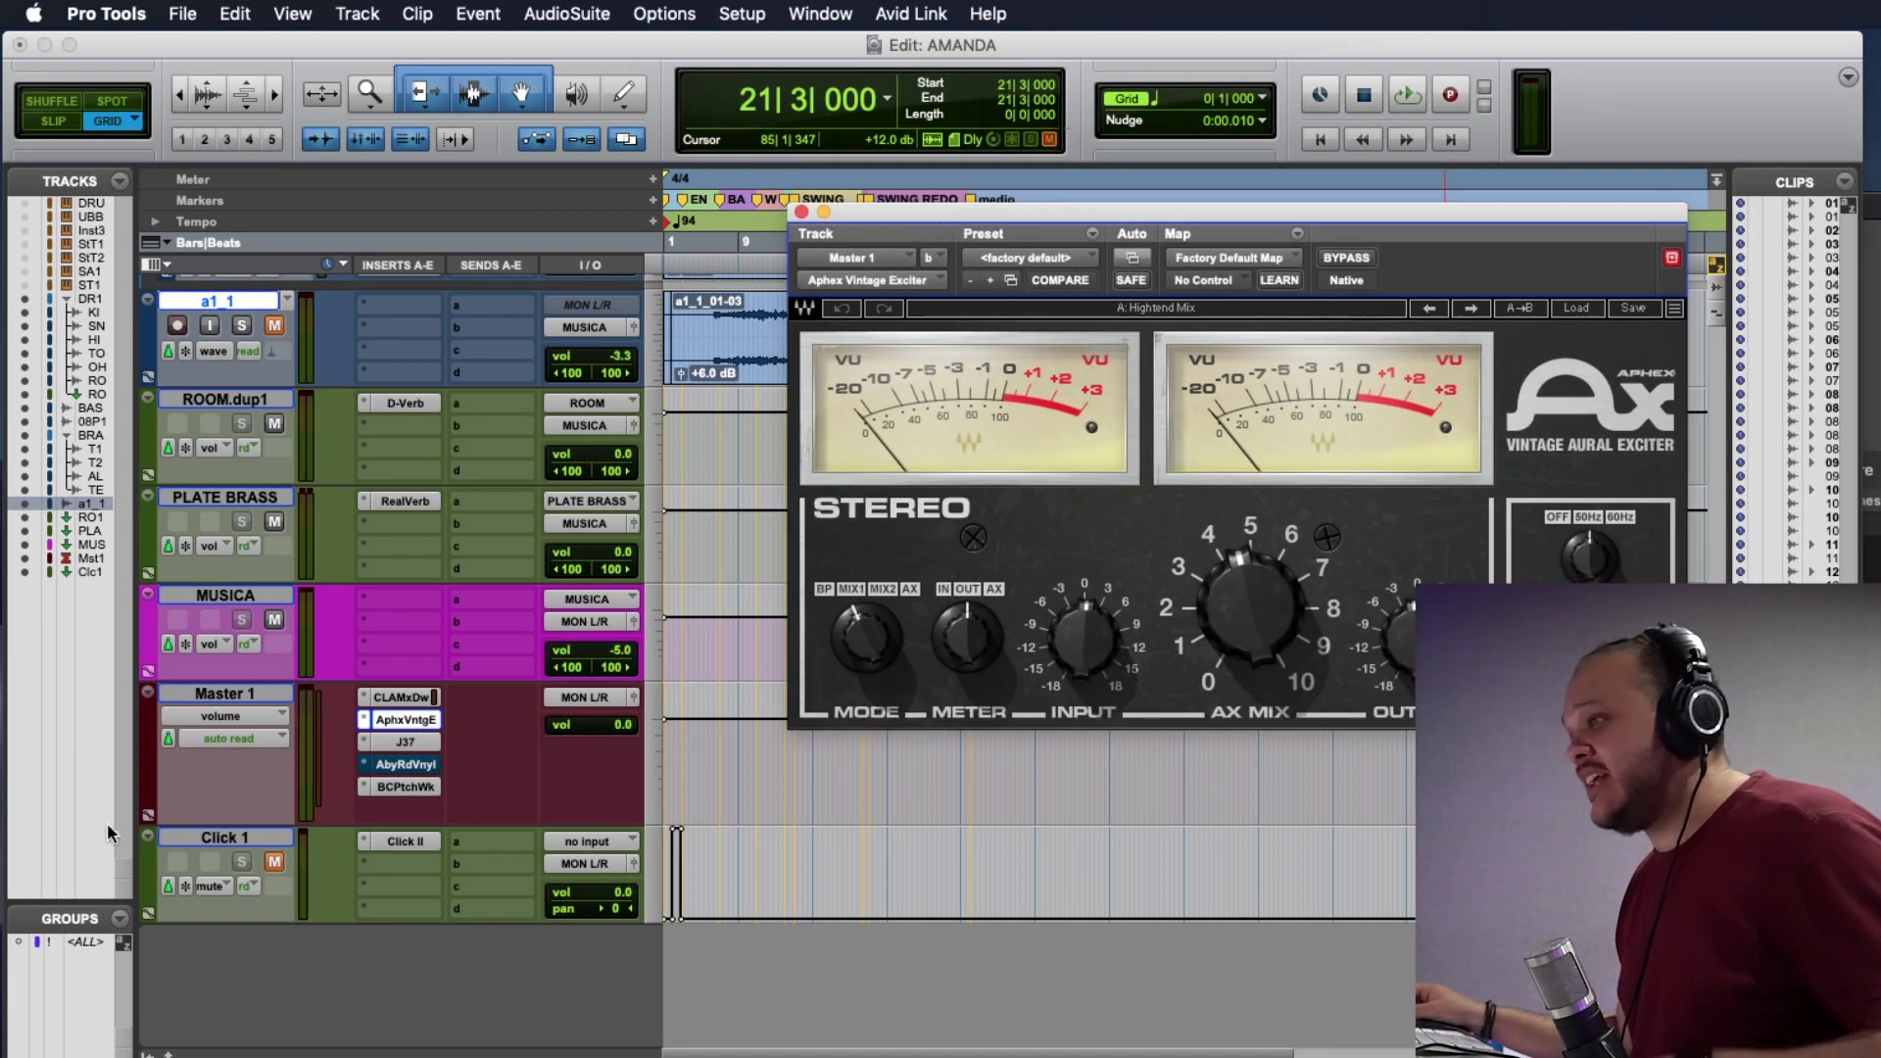
{"action": "left_click", "coordinate": [413, 744]}
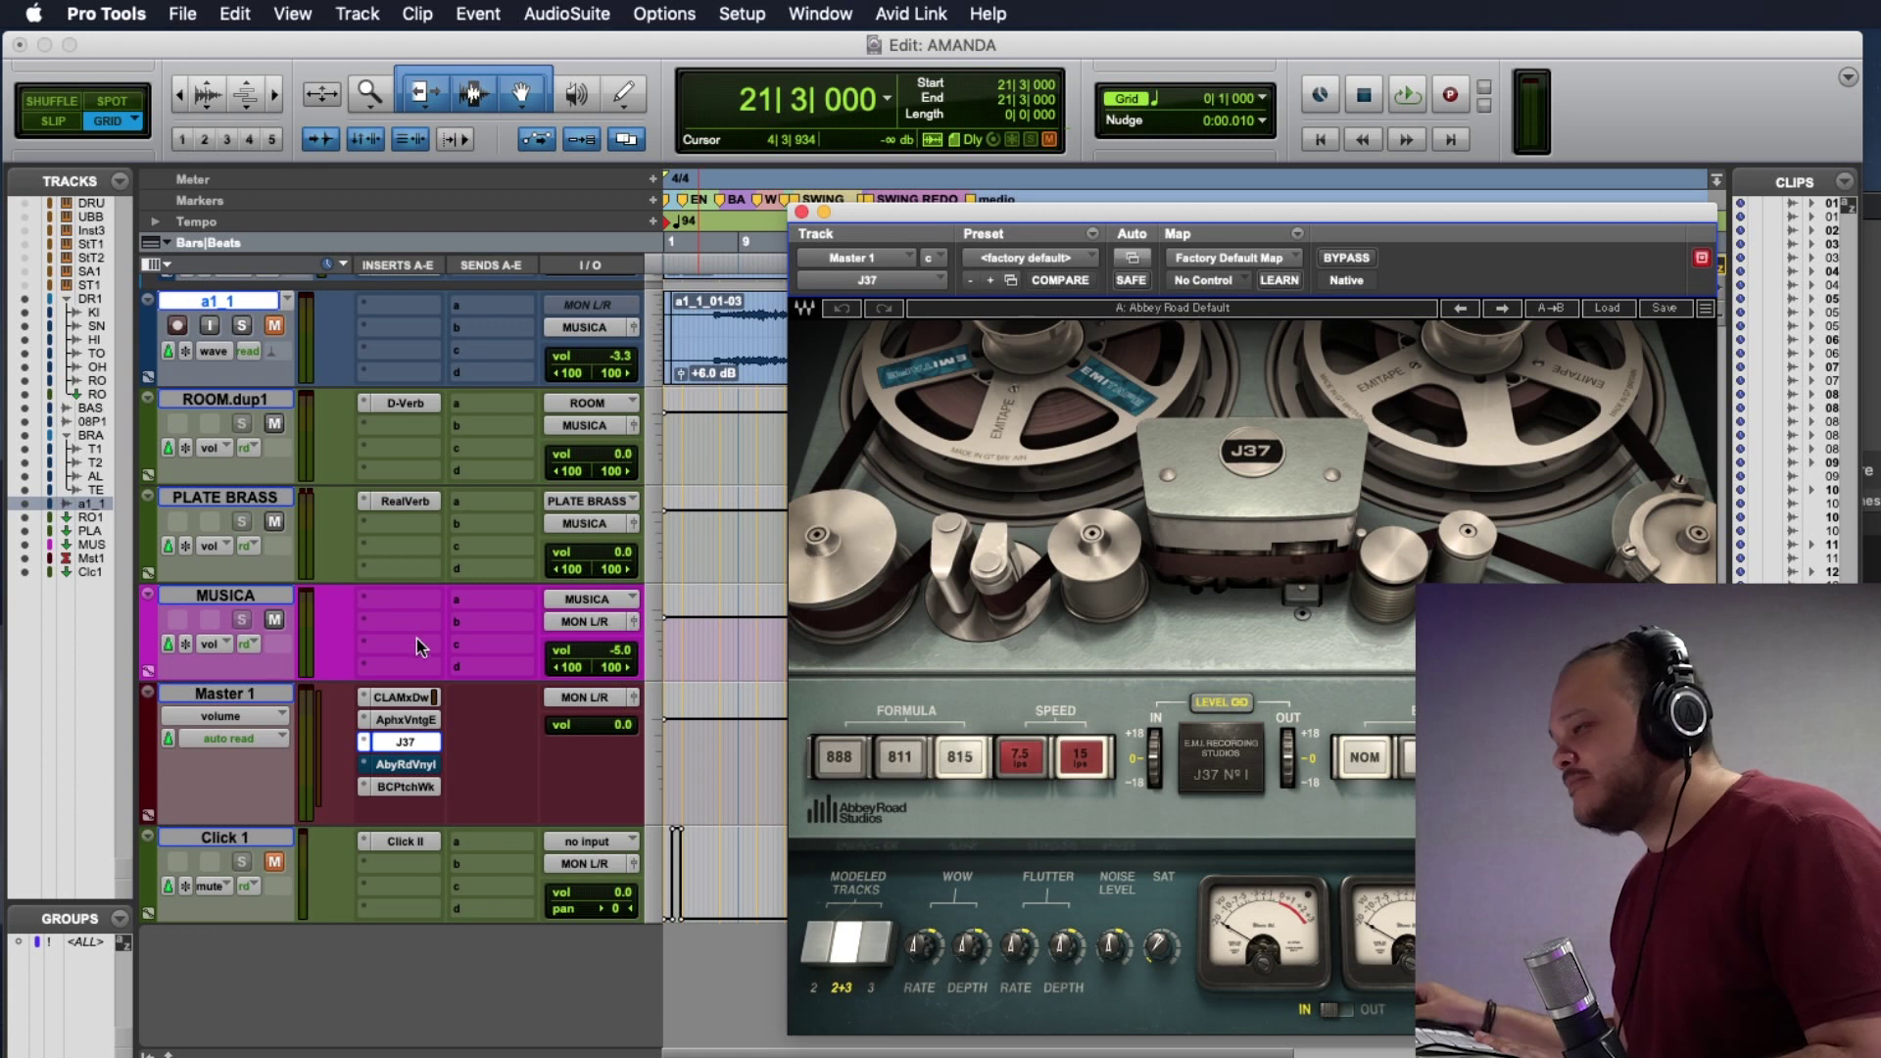
{"action": "left_click", "coordinate": [414, 766]}
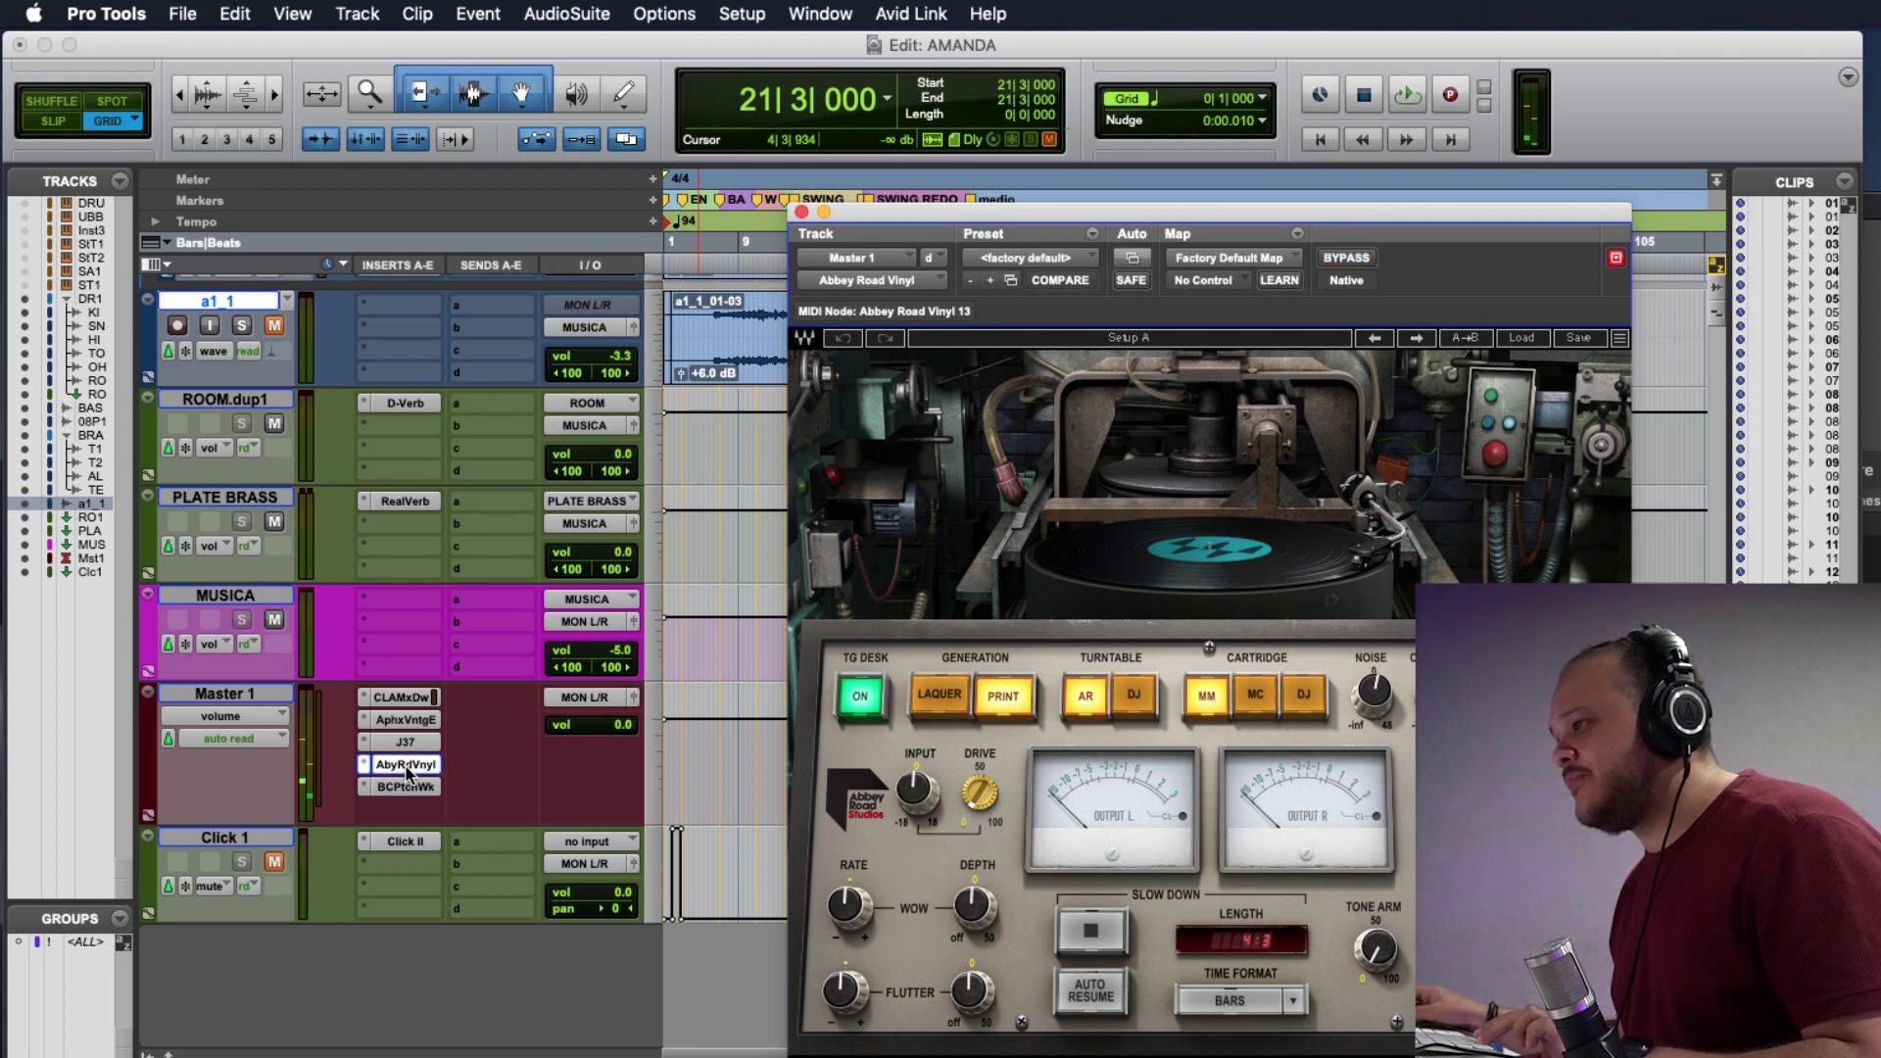
{"action": "key", "text": "space"}
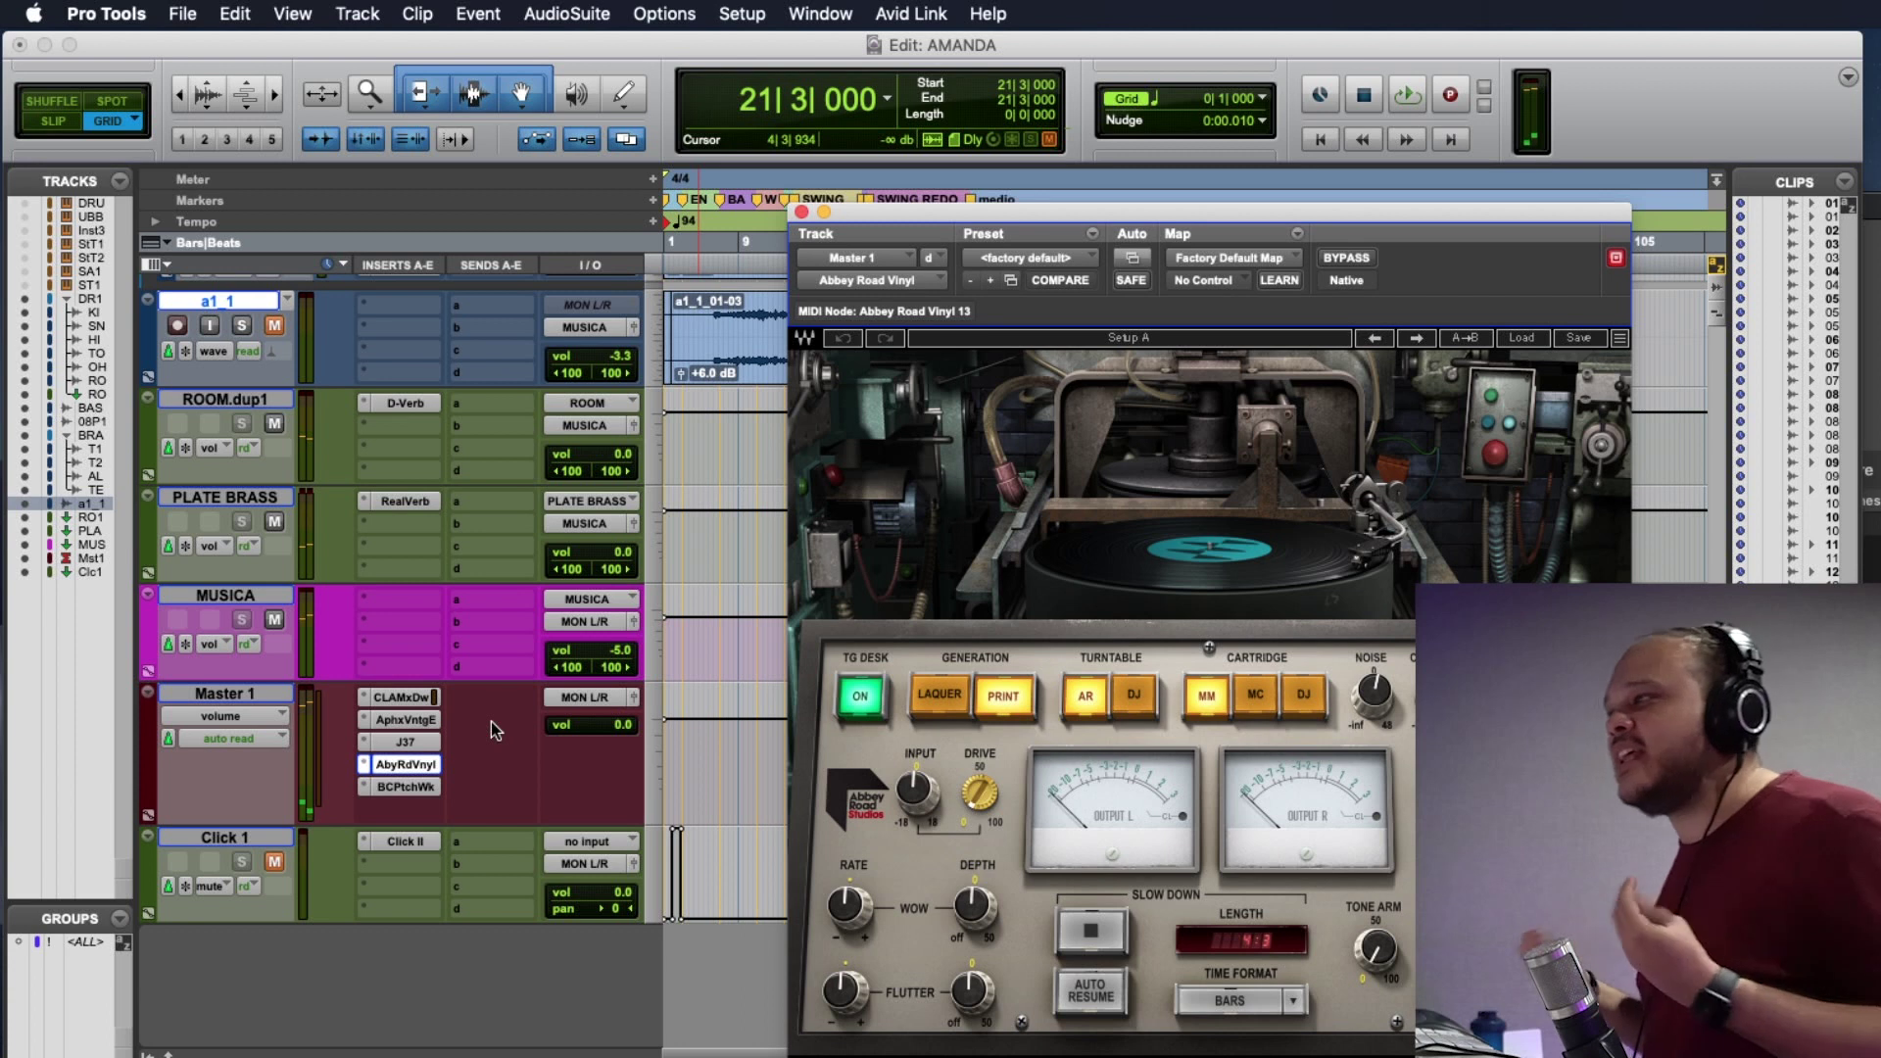
Play the mix from bar 1 beat 4 and compare it with the Aphex, J37 and Abbey Road Vinyl inserts bypassed and active.
{"action": "left_click", "coordinate": [718, 369]}
{"action": "key", "text": "space"}
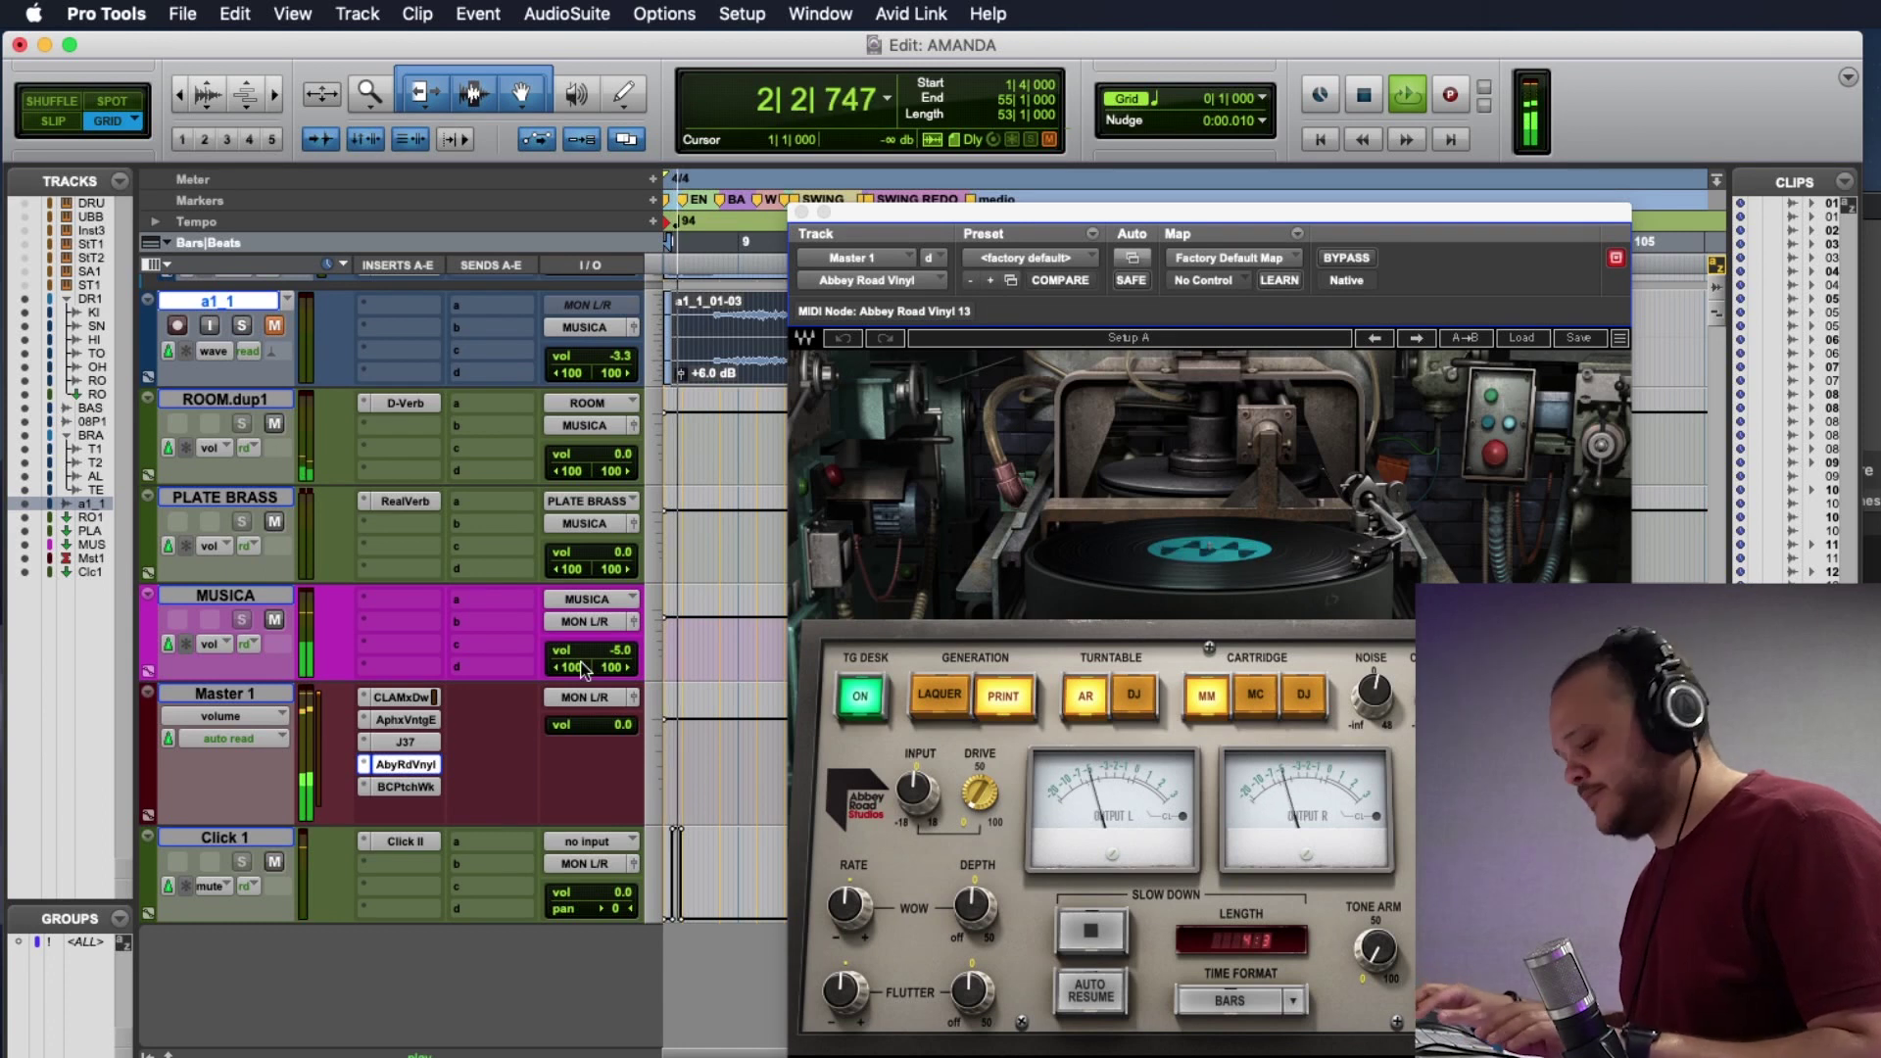
{"action": "left_click", "coordinate": [412, 771], "text": "super"}
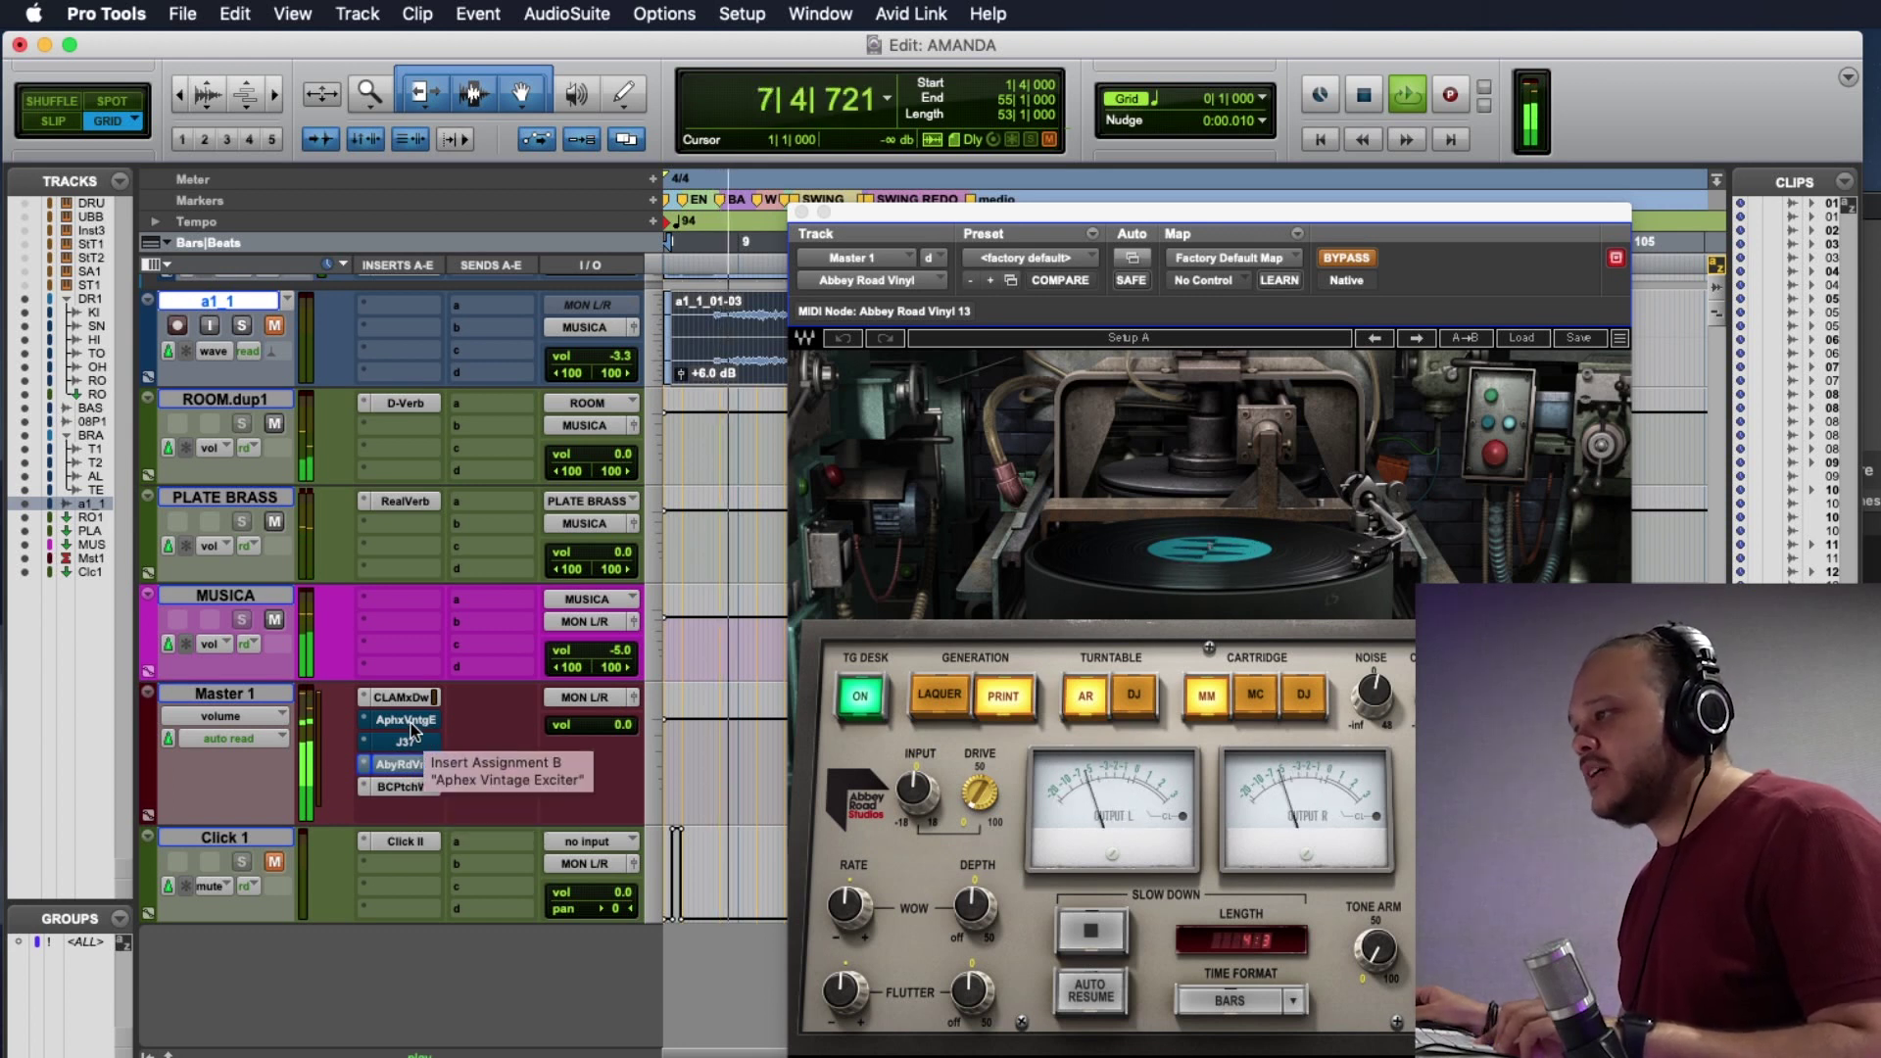
{"action": "left_click", "coordinate": [405, 720], "text": "super"}
{"action": "left_click", "coordinate": [406, 742], "text": "super"}
{"action": "left_click", "coordinate": [403, 764], "text": "super"}
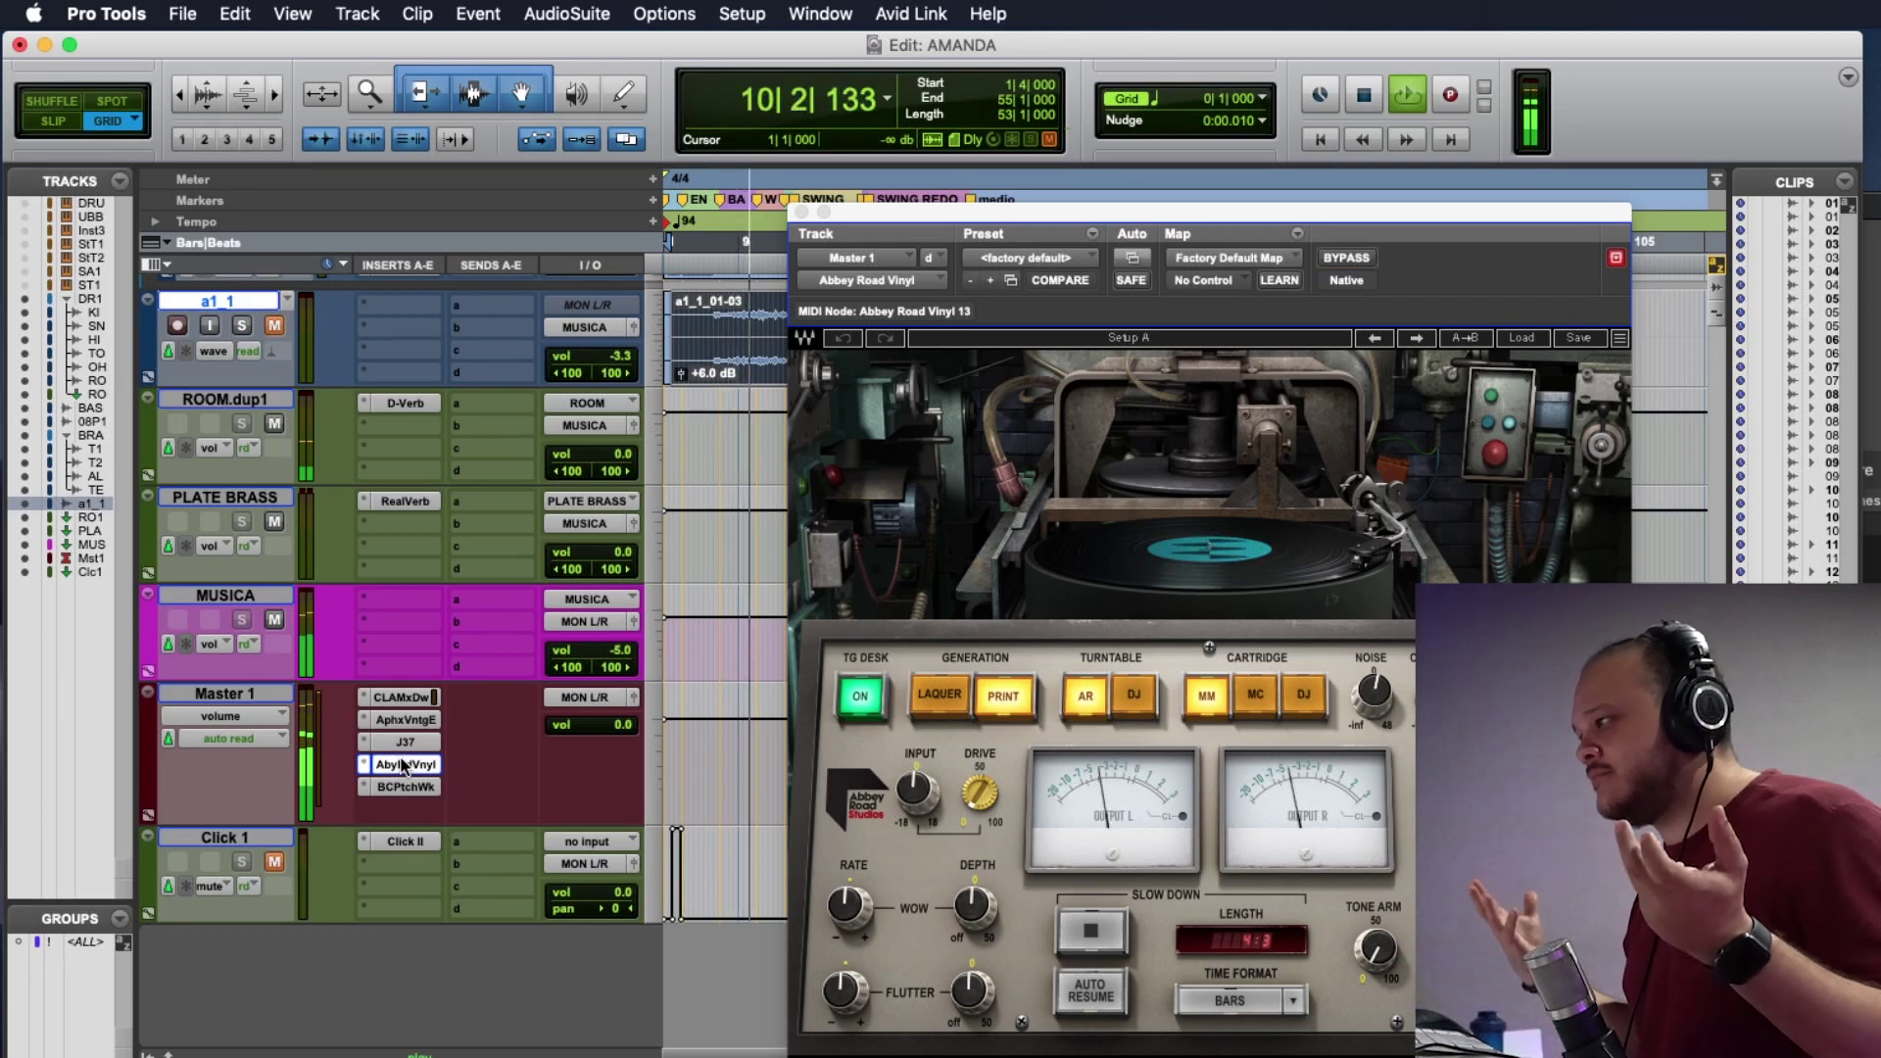
{"action": "key", "text": "space"}
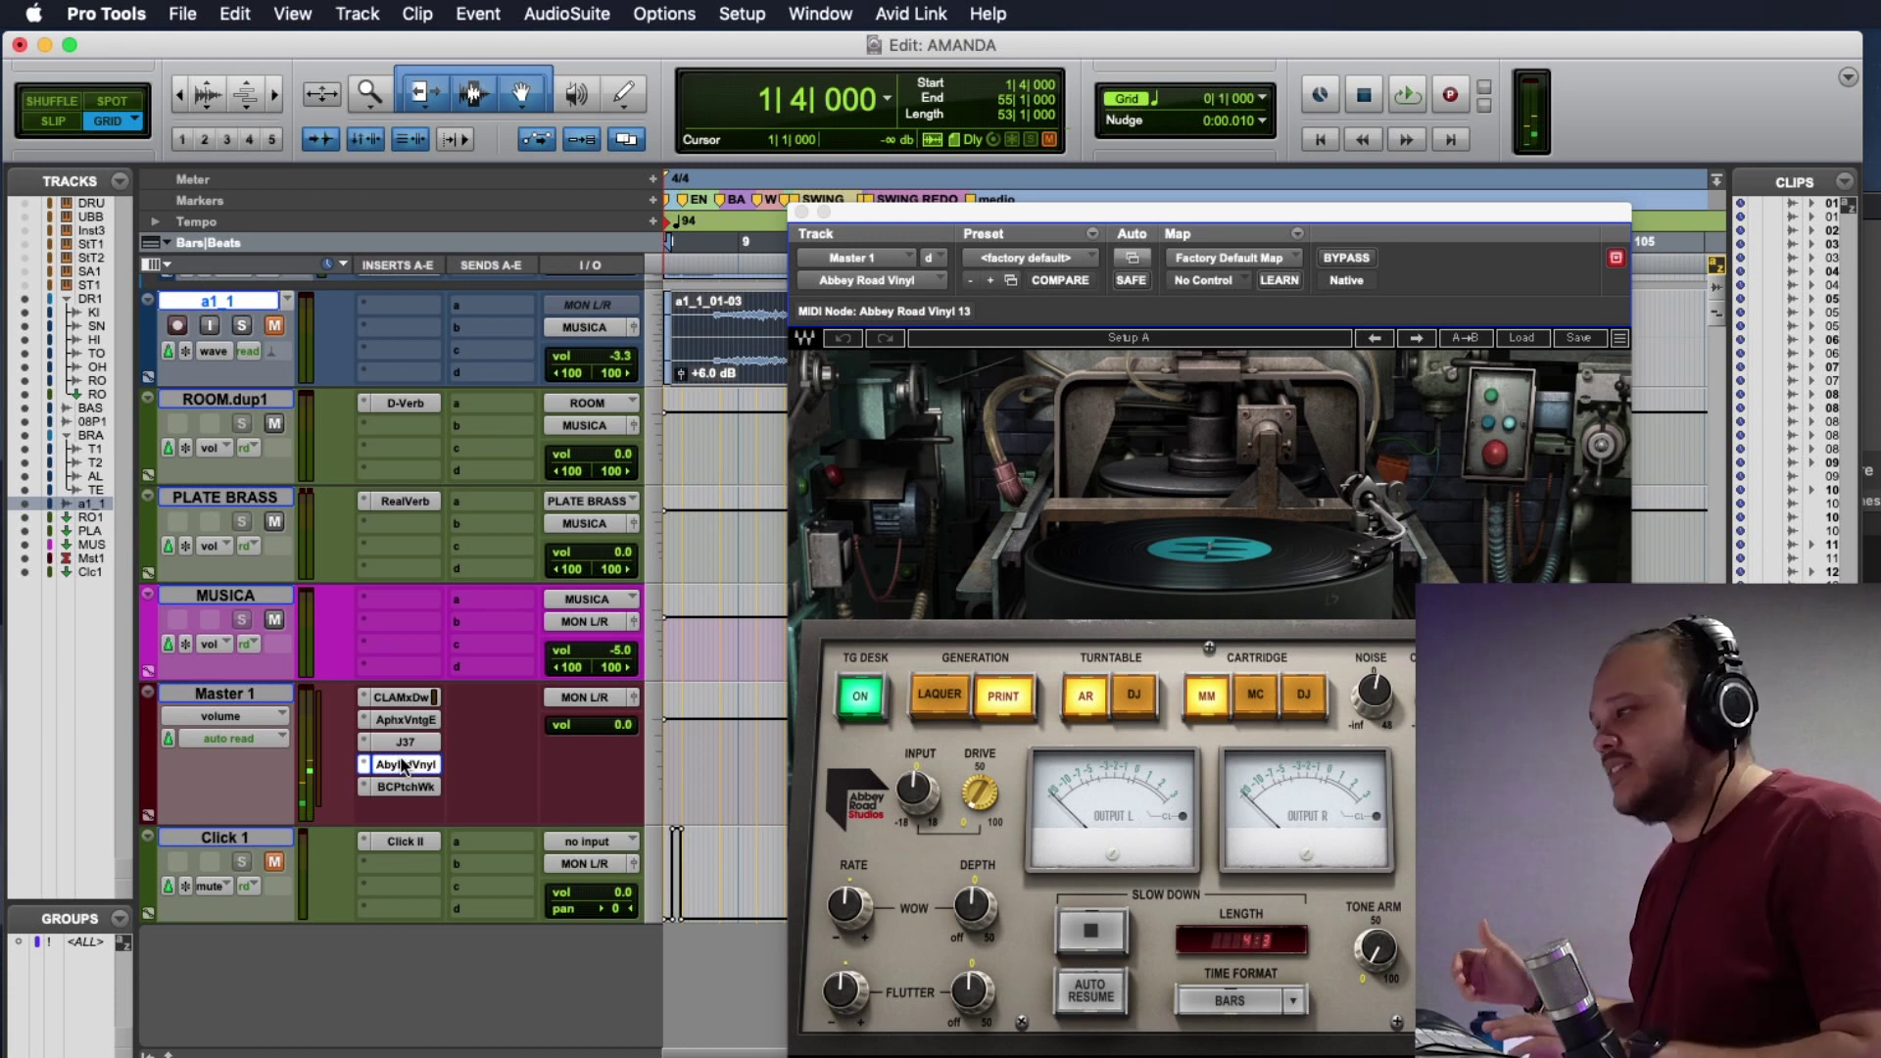
Play the mix from bar 9 beat 3 with the Abbey Road Vinyl window repositioned over the tracks, then stop playback.
{"action": "left_click", "coordinate": [754, 297]}
{"action": "key", "text": "space"}
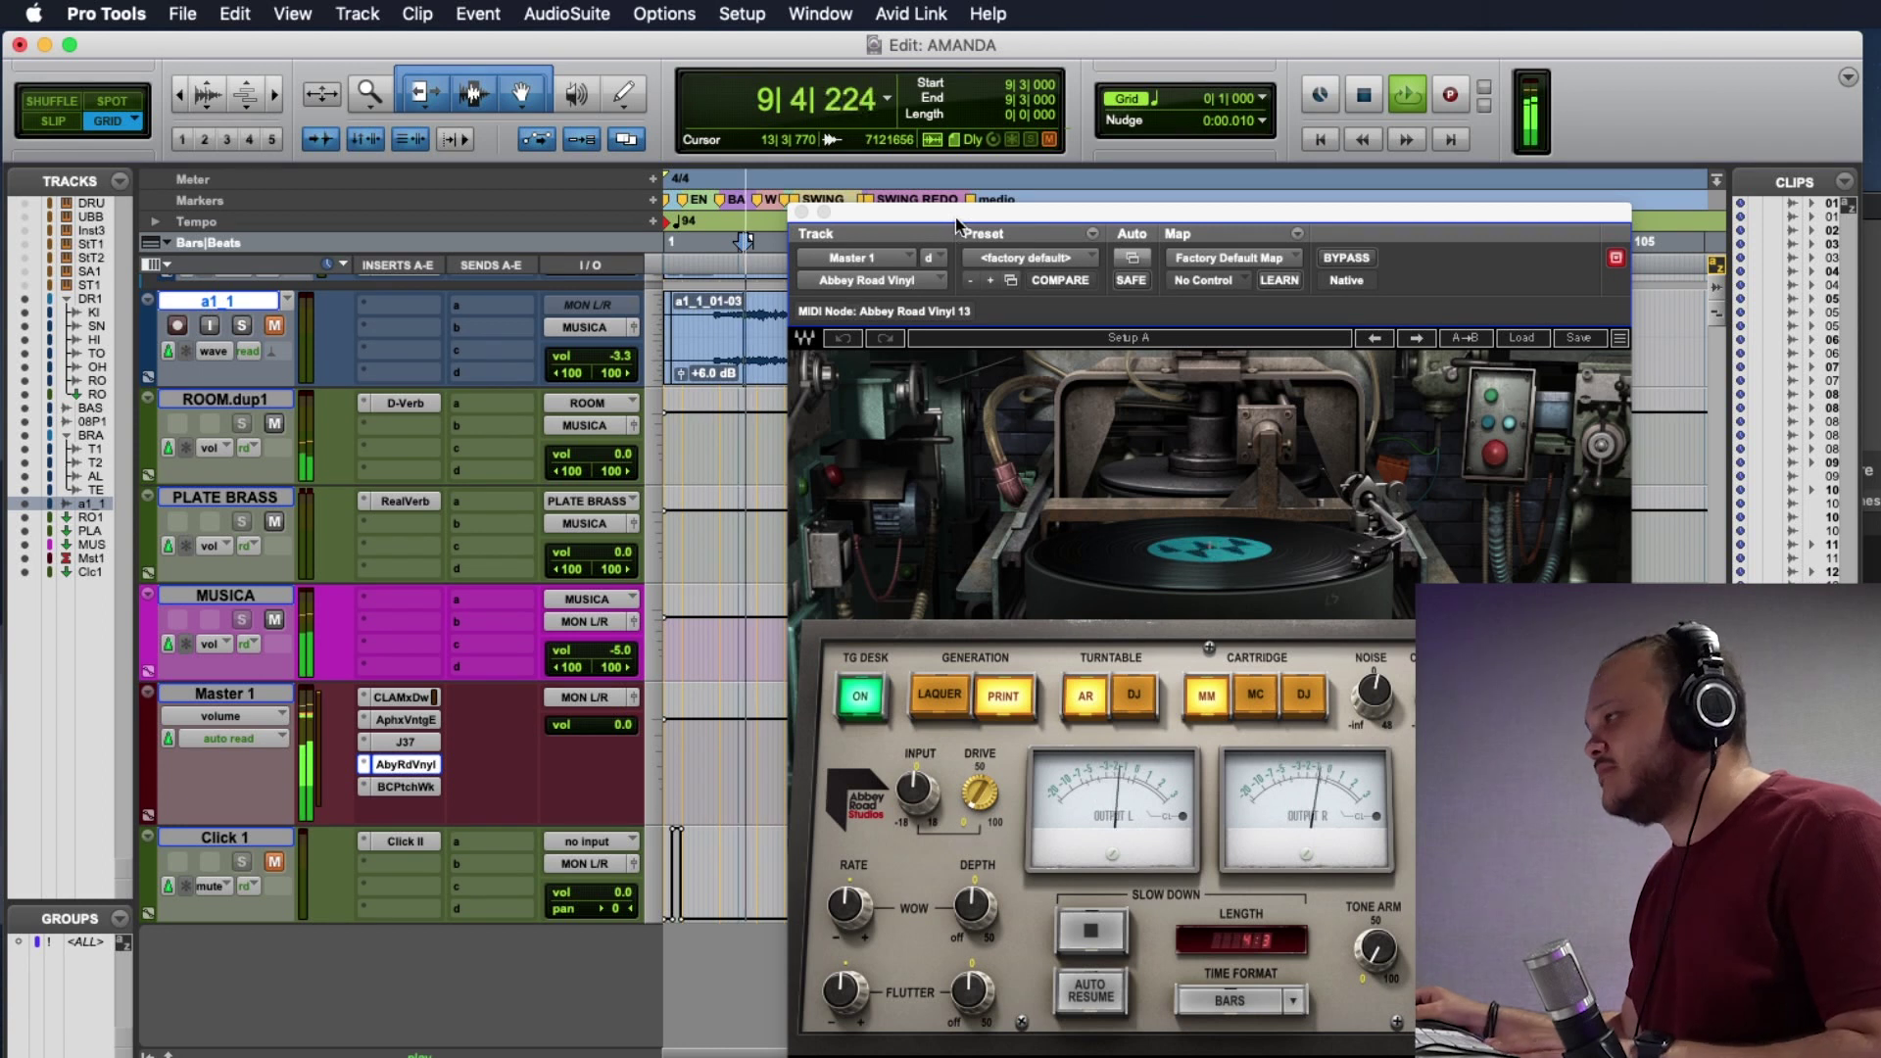
{"action": "left_click_drag", "start_coordinate": [955, 218], "coordinate": [976, 343]}
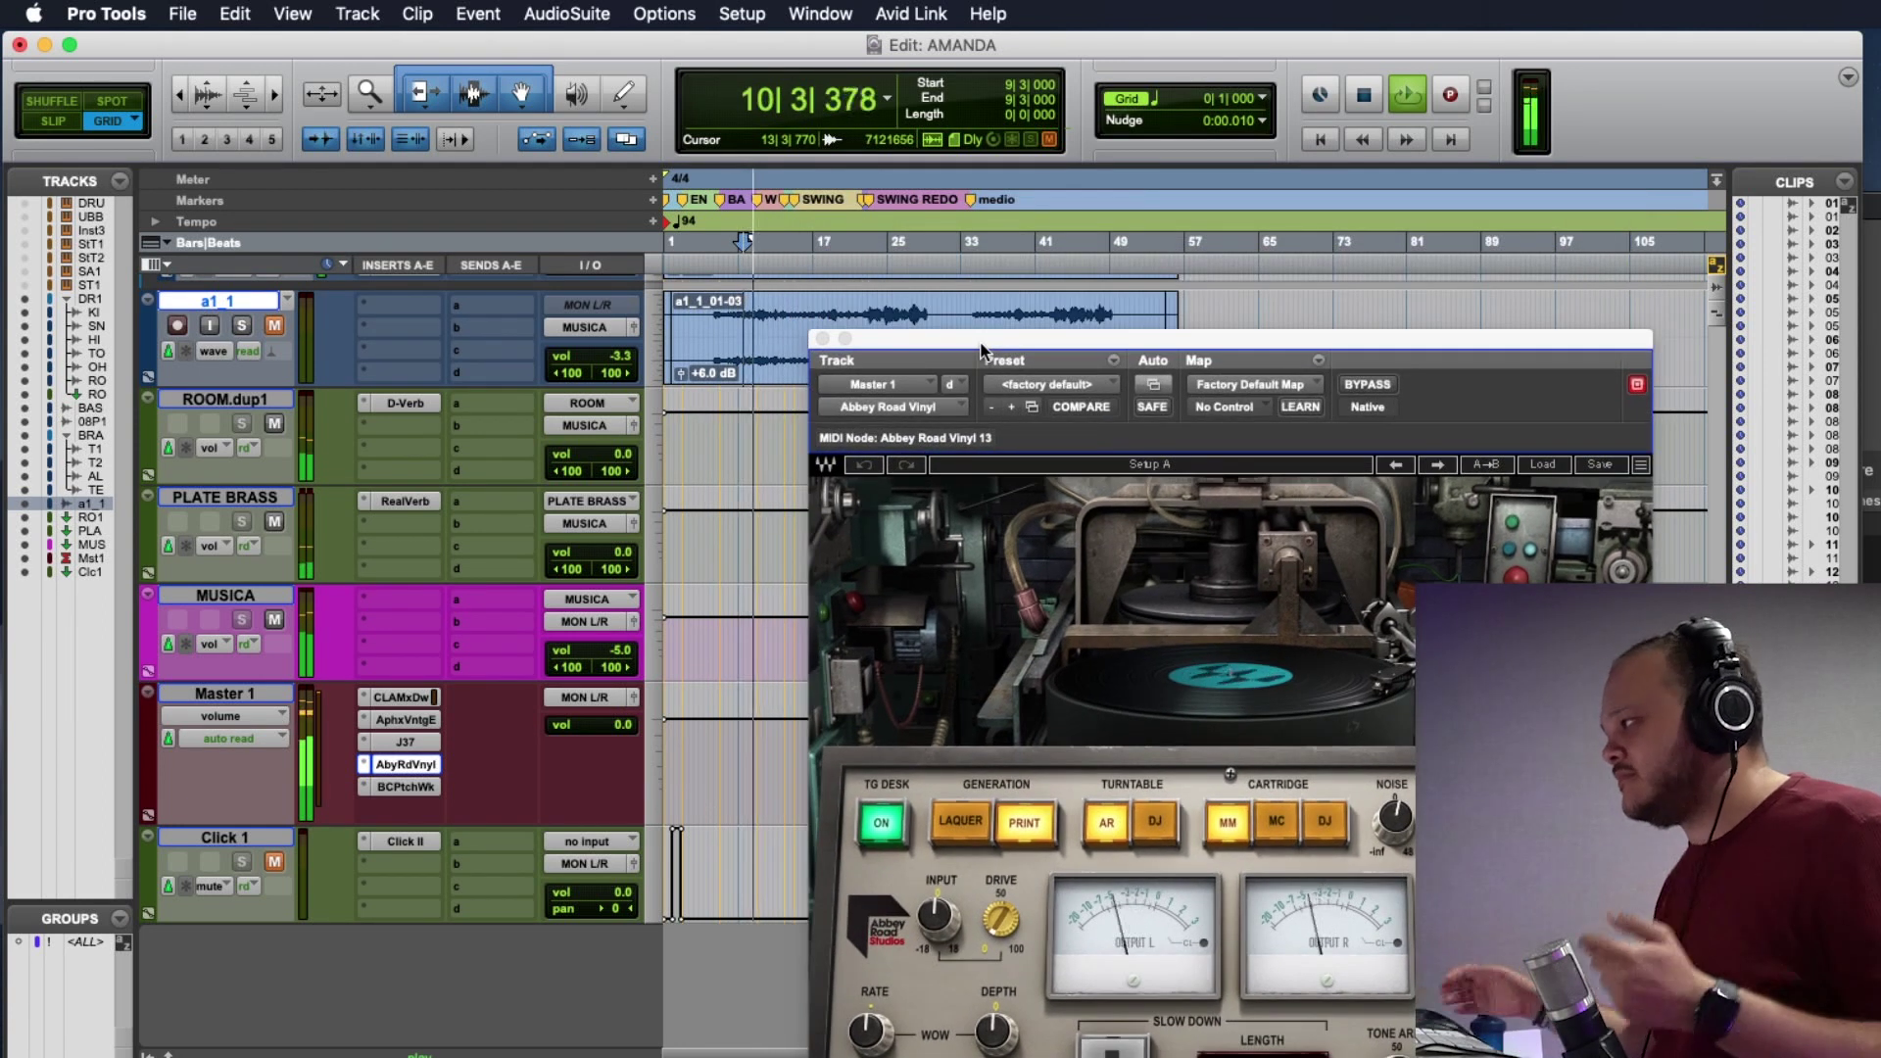
{"action": "left_click_drag", "start_coordinate": [981, 342], "coordinate": [928, 191]}
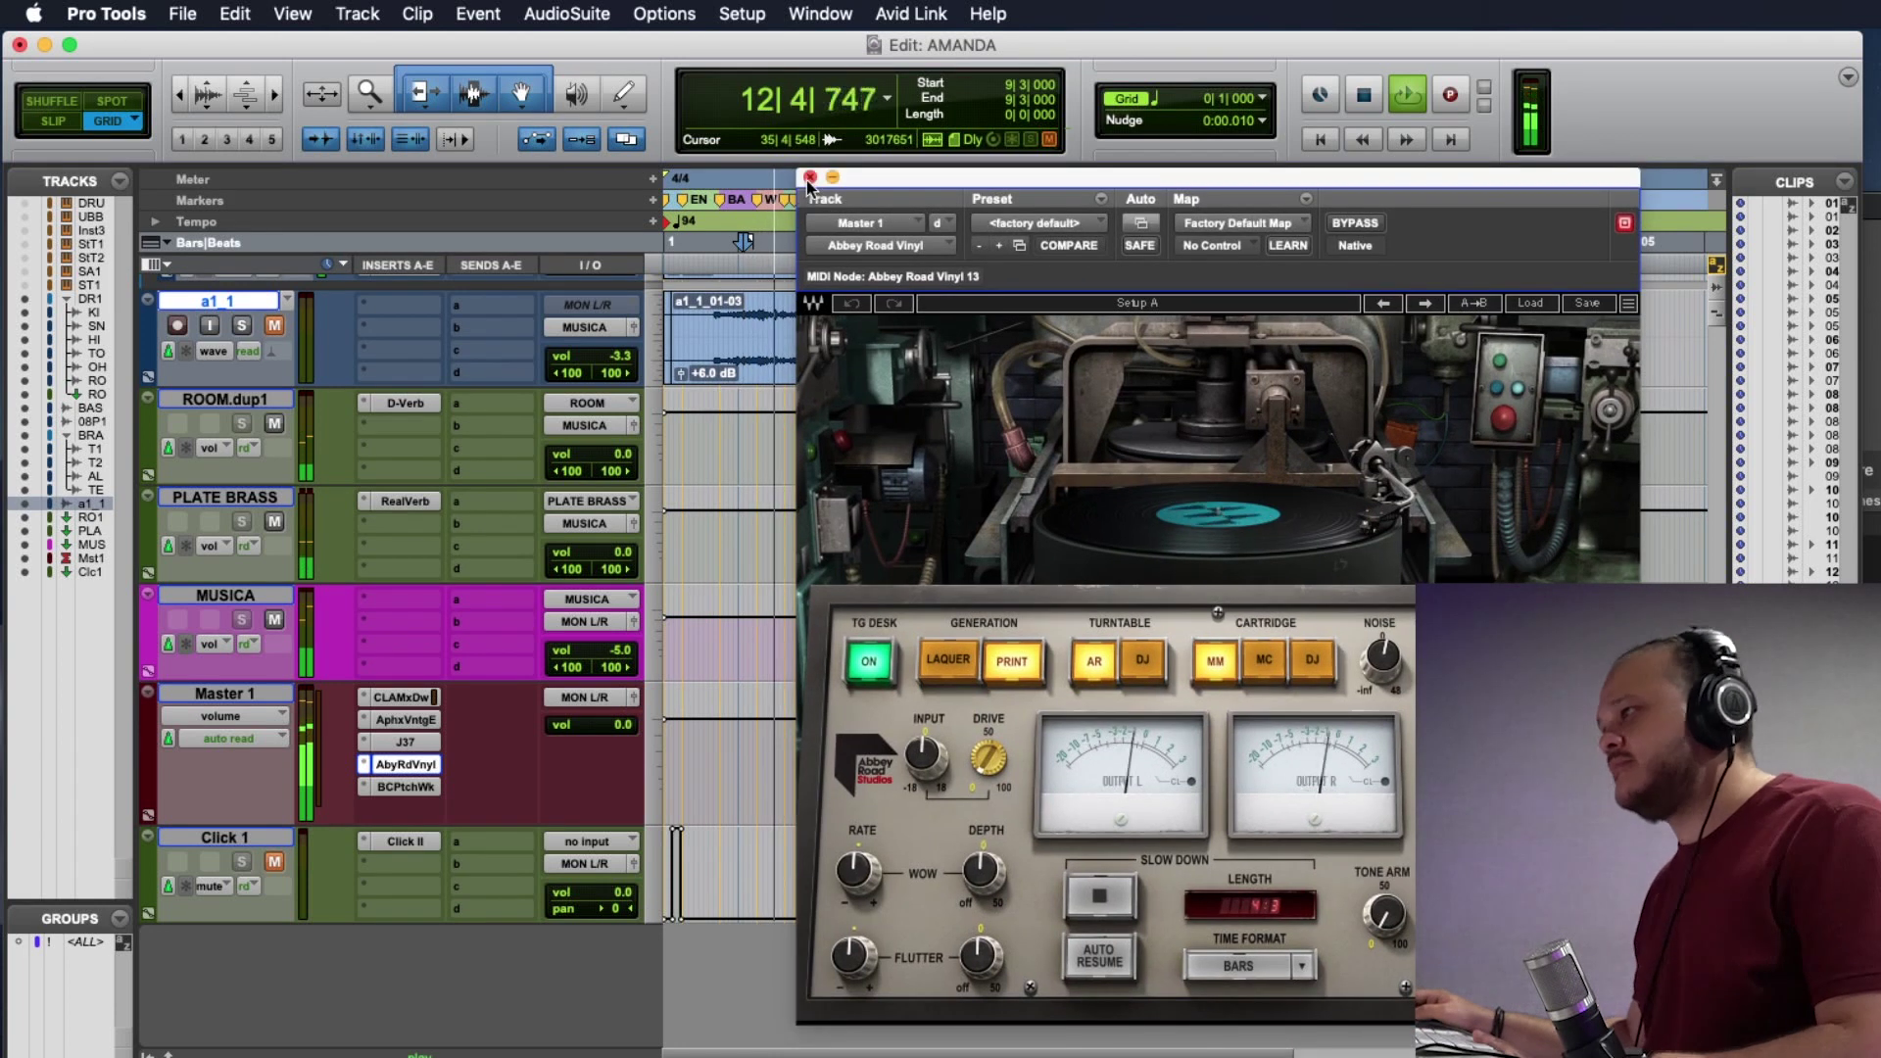
{"action": "key", "text": "space"}
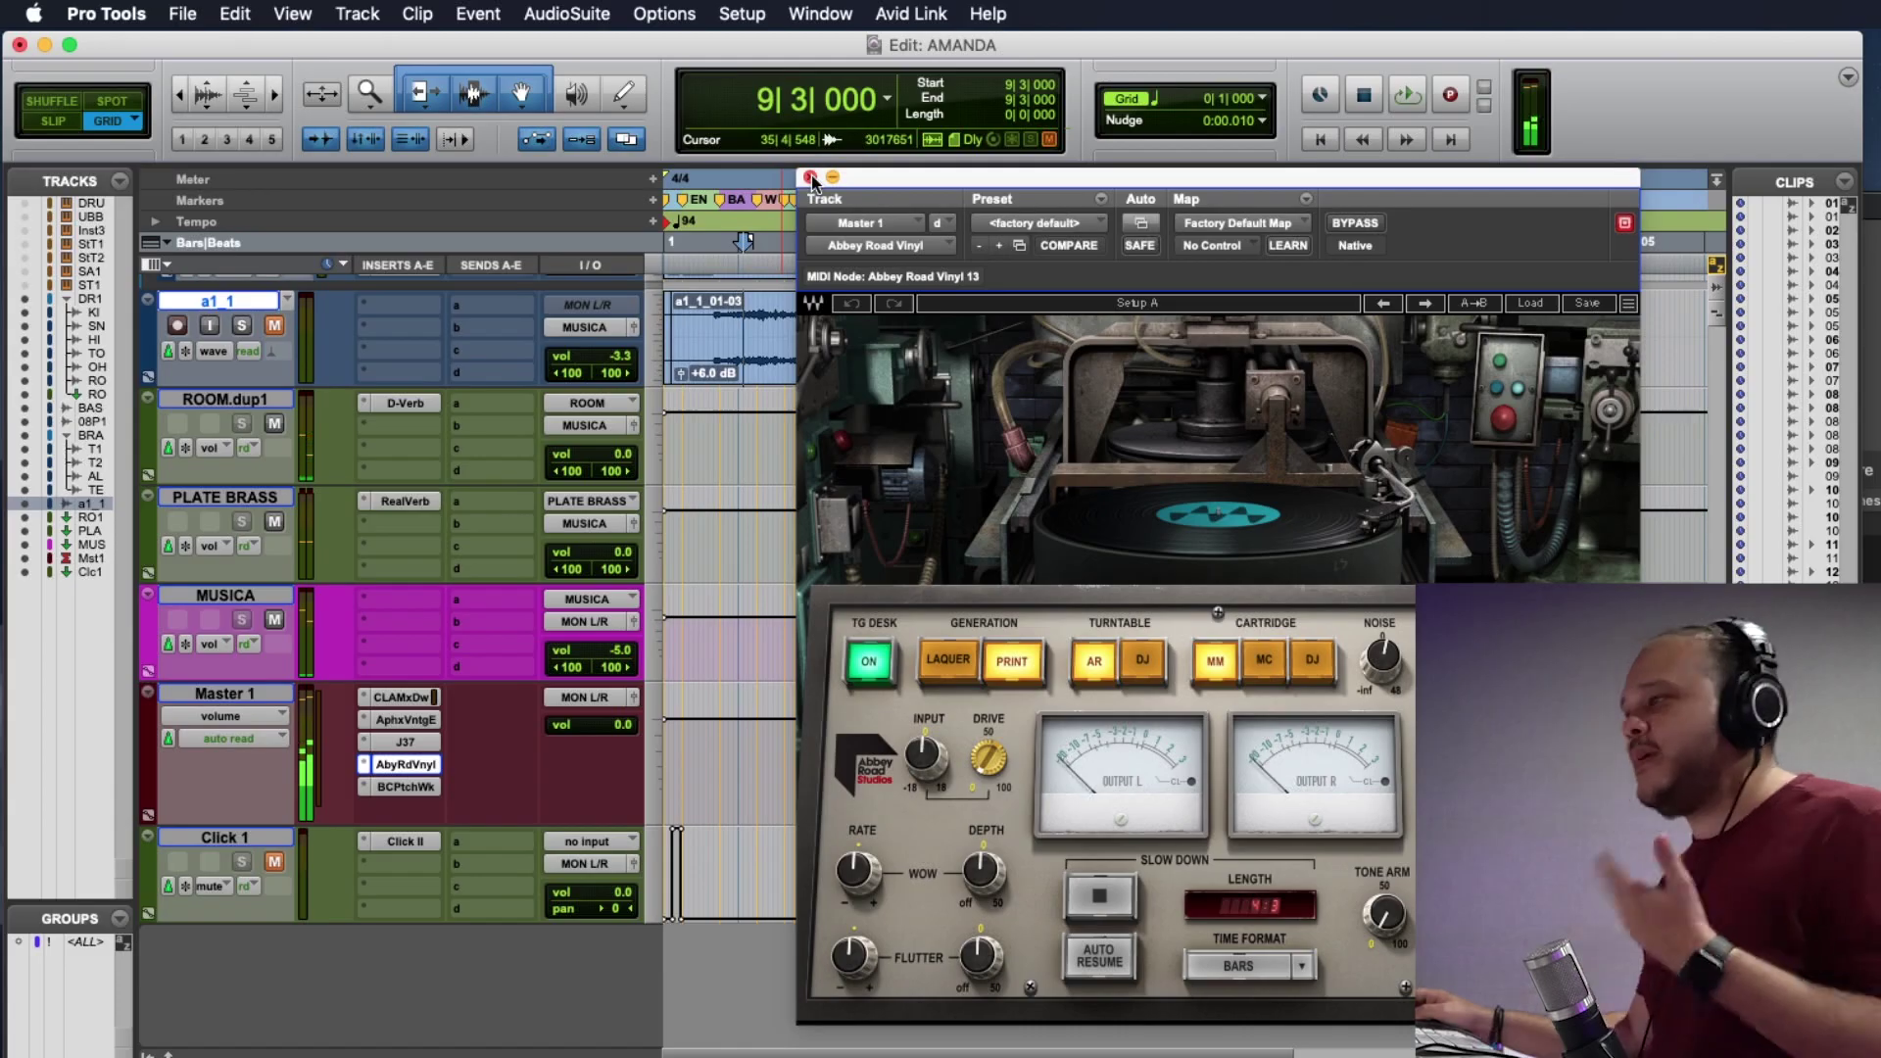